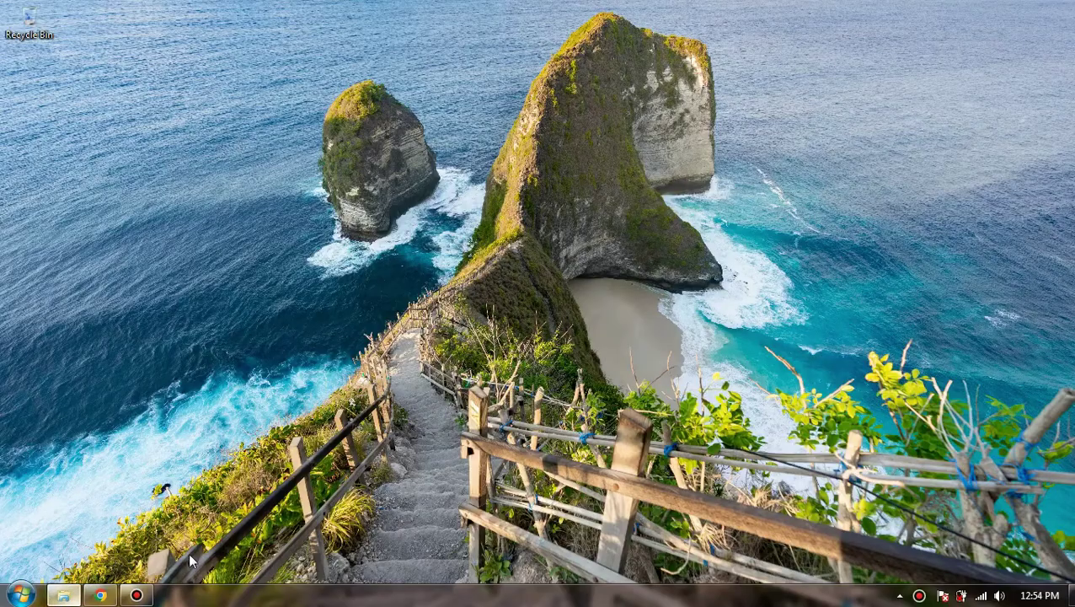
- Open the Flowsheet TA 3A drawing from Local Disk (F:)
{"action": "left_click", "coordinate": [63, 595]}
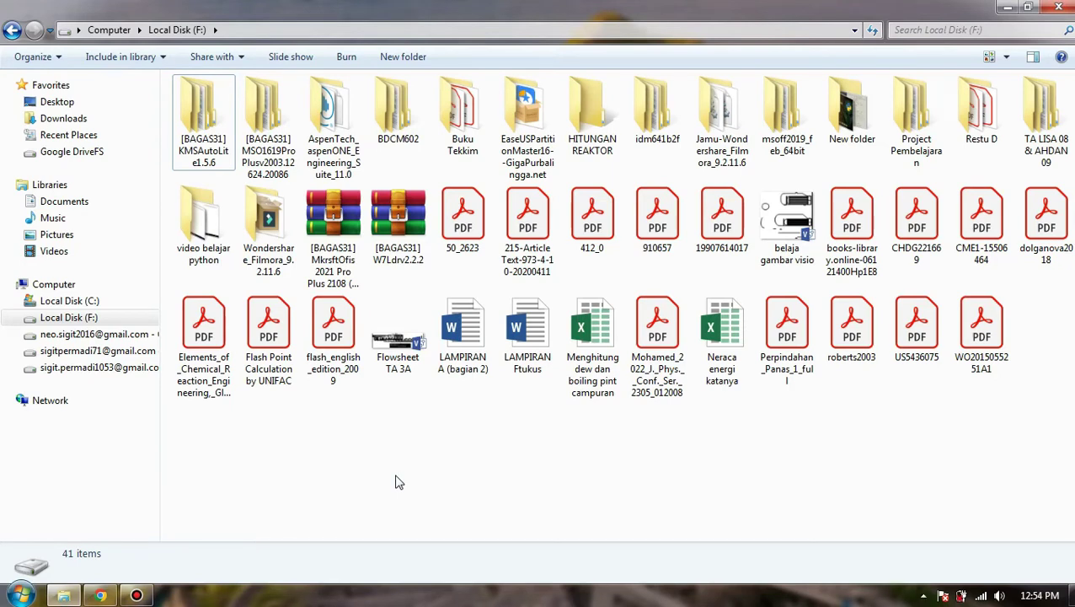
{"action": "left_click", "coordinate": [398, 373]}
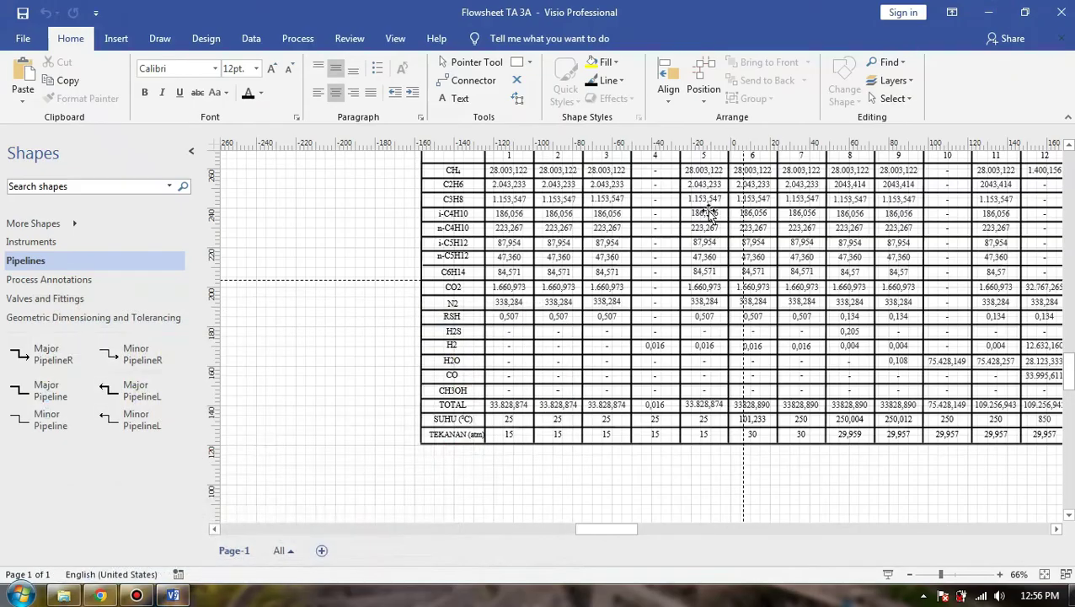
{"action": "left_click", "coordinate": [137, 595]}
{"action": "left_click", "coordinate": [137, 596]}
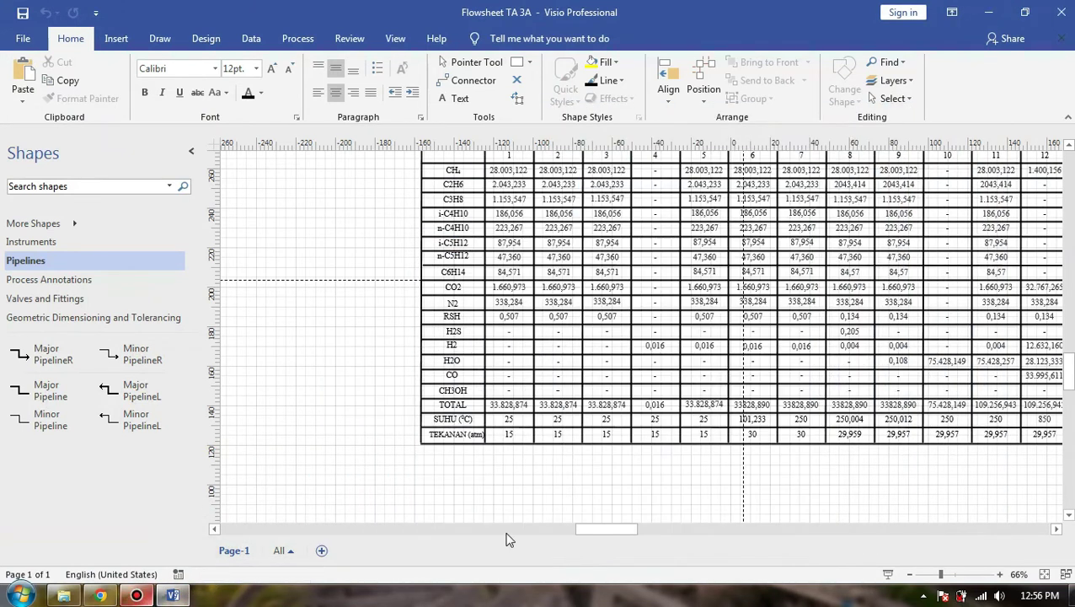
- Examine the methanol process flowsheet, from its title and distillation columns to the overall layout, feed streams and reactor section
{"action": "scroll", "coordinate": [617, 492], "scroll_direction": "up", "scroll_amount": 5}
{"action": "scroll", "coordinate": [771, 337], "scroll_direction": "up", "scroll_amount": 1}
{"action": "scroll", "coordinate": [771, 338], "scroll_direction": "down", "scroll_amount": 1, "text": "ctrl"}
{"action": "scroll", "coordinate": [770, 341], "scroll_direction": "up", "scroll_amount": 2}
{"action": "scroll", "coordinate": [773, 346], "scroll_direction": "up", "scroll_amount": 5}
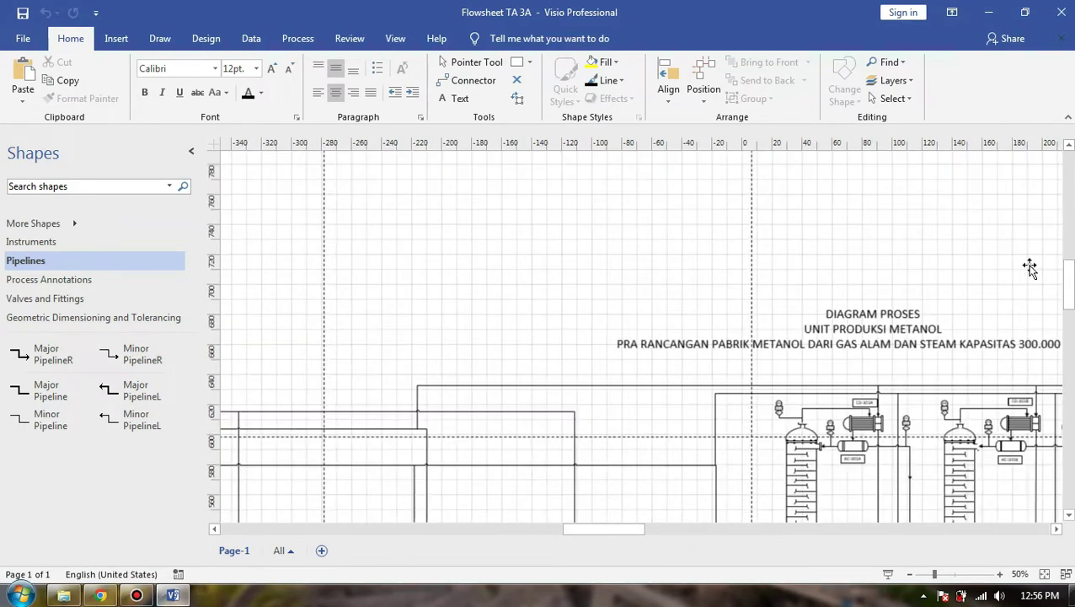
{"action": "scroll", "coordinate": [1011, 266], "scroll_direction": "down", "scroll_amount": 3}
{"action": "scroll", "coordinate": [714, 446], "scroll_direction": "down", "scroll_amount": 3}
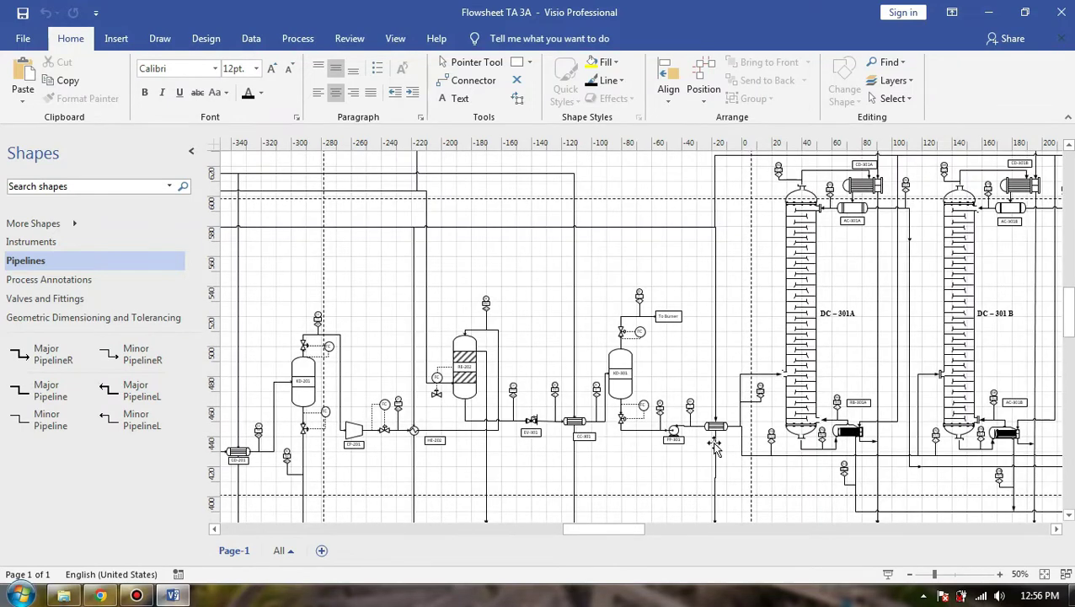
{"action": "scroll", "coordinate": [715, 442], "scroll_direction": "down", "scroll_amount": 4, "text": "ctrl"}
{"action": "scroll", "coordinate": [756, 461], "scroll_direction": "up", "scroll_amount": 1, "text": "ctrl"}
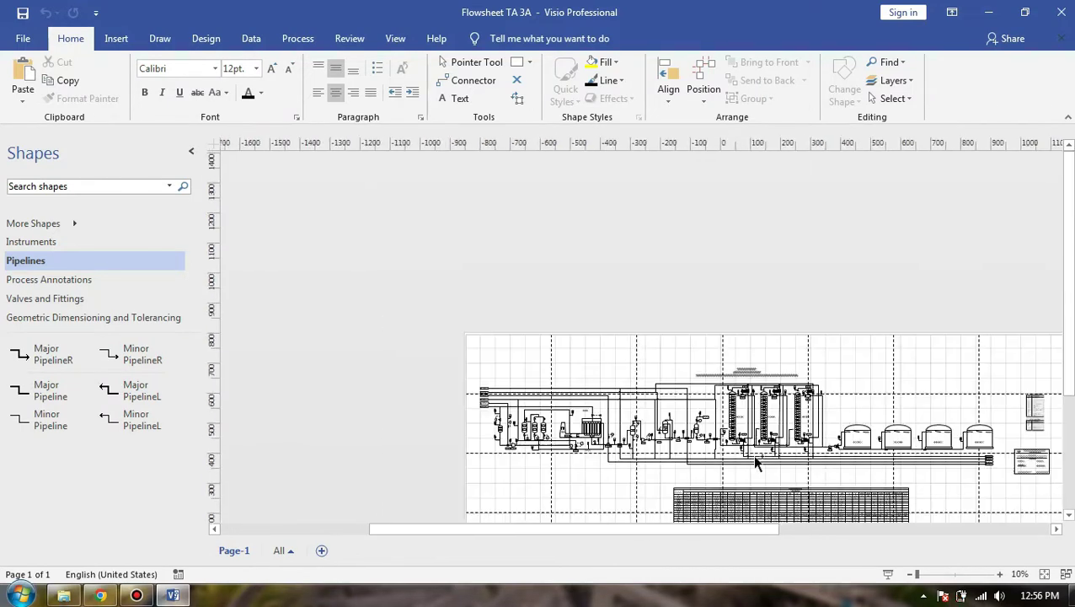
{"action": "scroll", "coordinate": [756, 462], "scroll_direction": "up", "scroll_amount": 2, "text": "ctrl"}
{"action": "scroll", "coordinate": [672, 472], "scroll_direction": "up", "scroll_amount": 2, "text": "ctrl"}
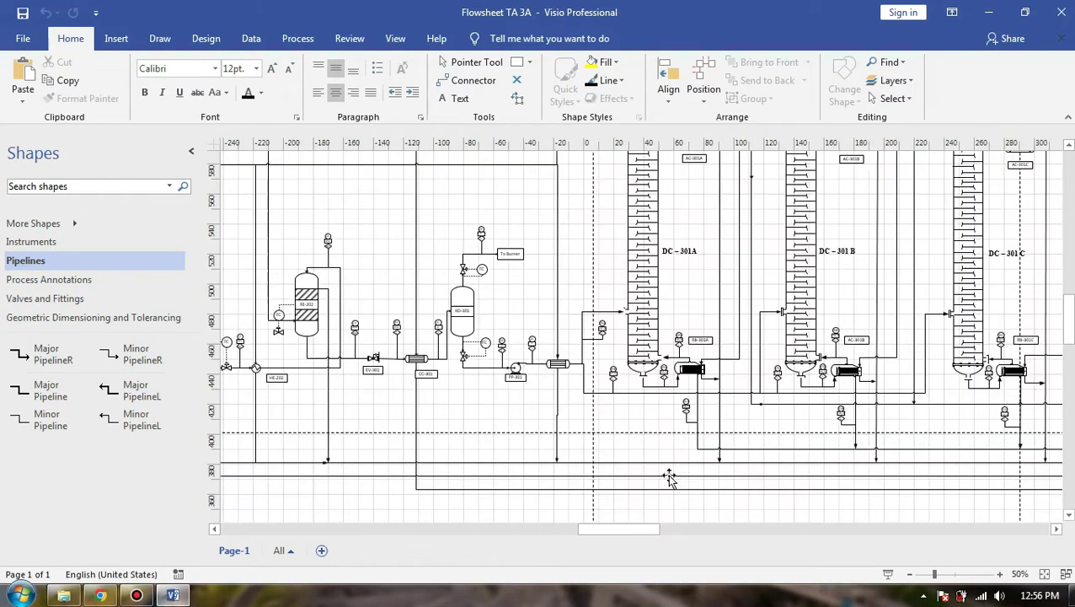
{"action": "scroll", "coordinate": [670, 478], "scroll_direction": "up", "scroll_amount": 3}
{"action": "mouse_move", "coordinate": [640, 519]}
{"action": "left_mouse_down"}
{"action": "mouse_move", "coordinate": [640, 530]}
{"action": "mouse_move", "coordinate": [547, 535]}
{"action": "left_mouse_up"}
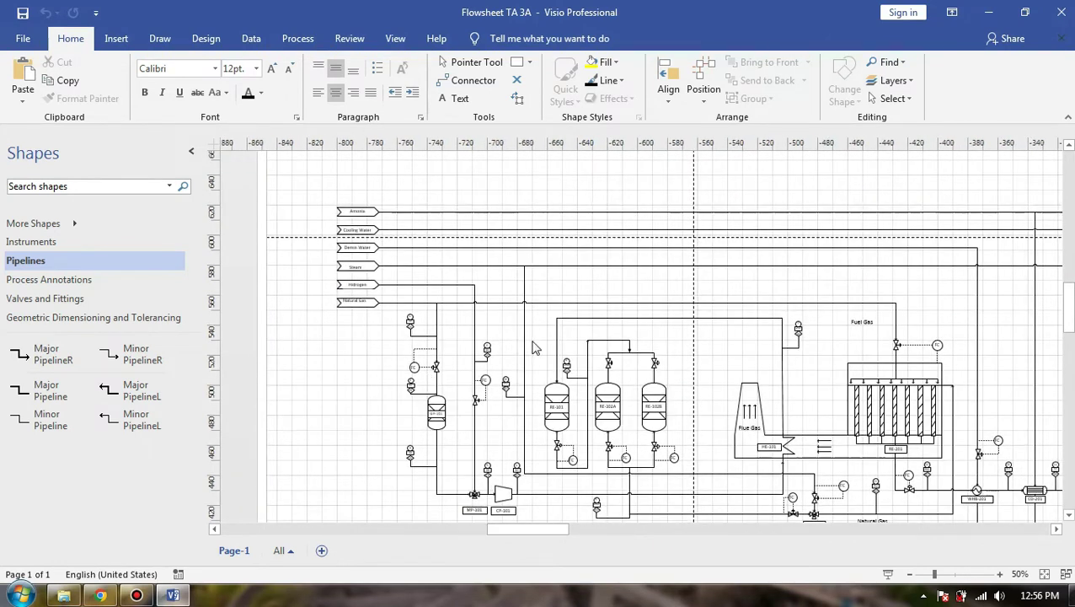
{"action": "scroll", "coordinate": [746, 299], "scroll_direction": "down", "scroll_amount": 1}
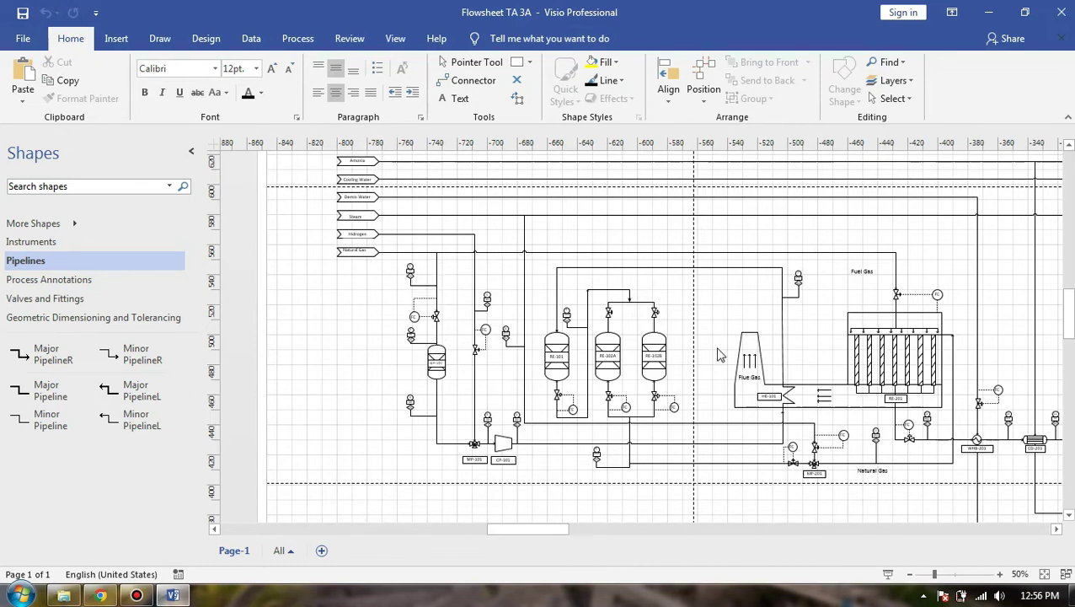
{"action": "scroll", "coordinate": [718, 355], "scroll_direction": "up", "scroll_amount": 2}
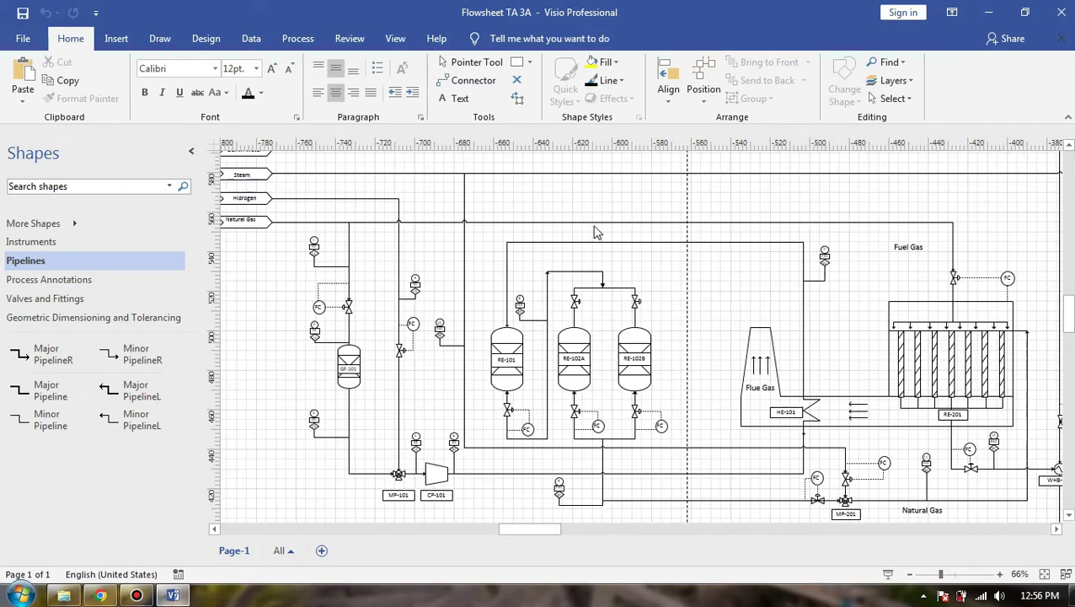
- Close the Equipment - General stencil from the Process Engineering shapes and open it again
{"action": "left_click", "coordinate": [36, 262]}
{"action": "left_click", "coordinate": [78, 224]}
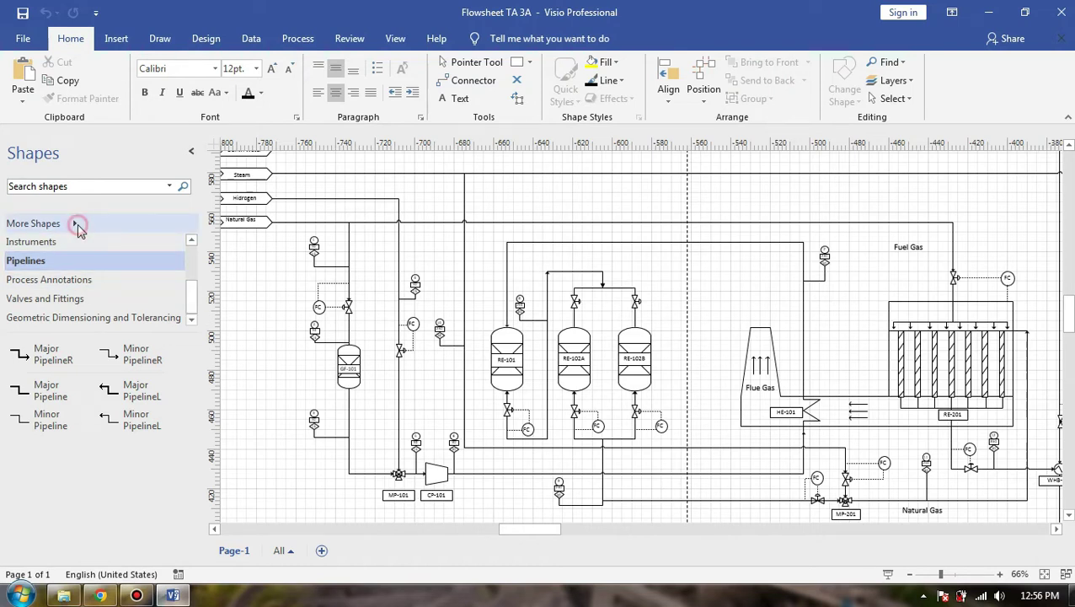
{"action": "mouse_move", "coordinate": [319, 262]}
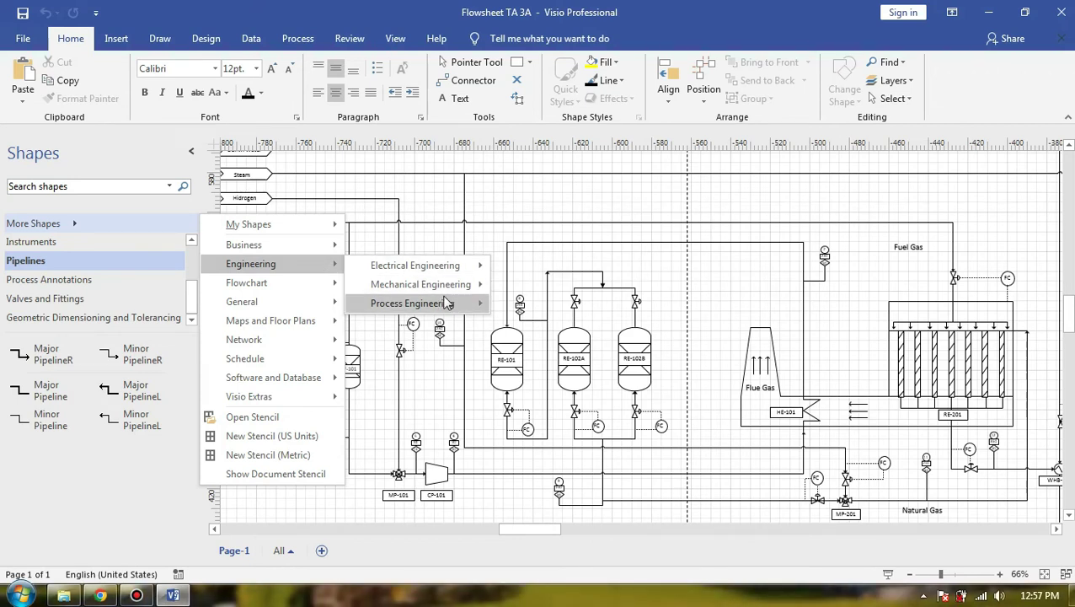
{"action": "mouse_move", "coordinate": [445, 303]}
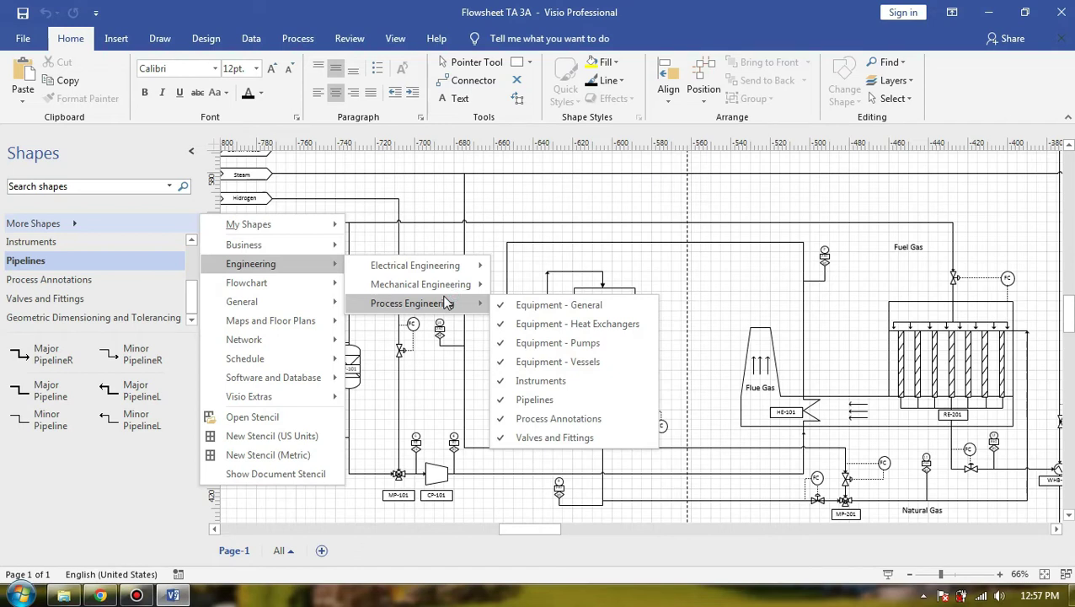
{"action": "left_click", "coordinate": [509, 305]}
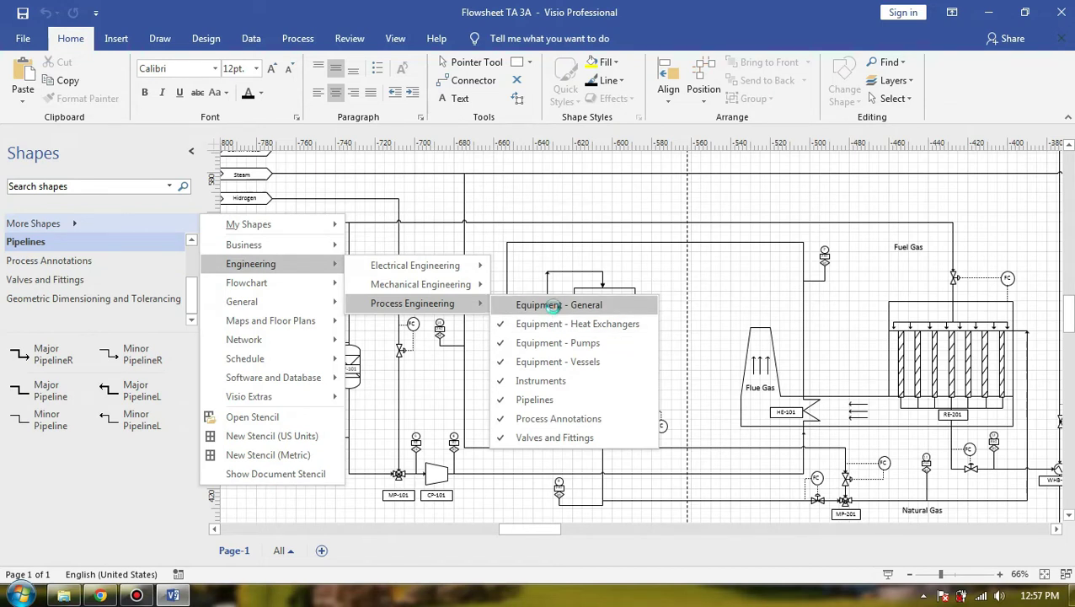
{"action": "left_click", "coordinate": [552, 306]}
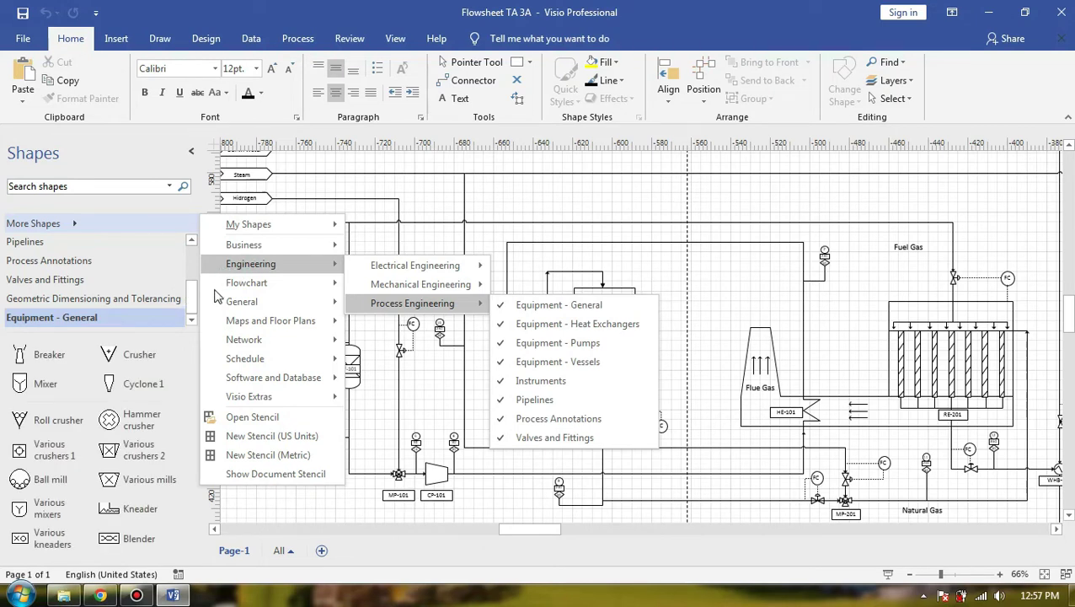
- Browse the shapes in the Pipelines, Instruments, Equipment - Pumps and Equipment - Vessels stencils
{"action": "left_click_drag", "start_coordinate": [193, 303], "coordinate": [195, 275]}
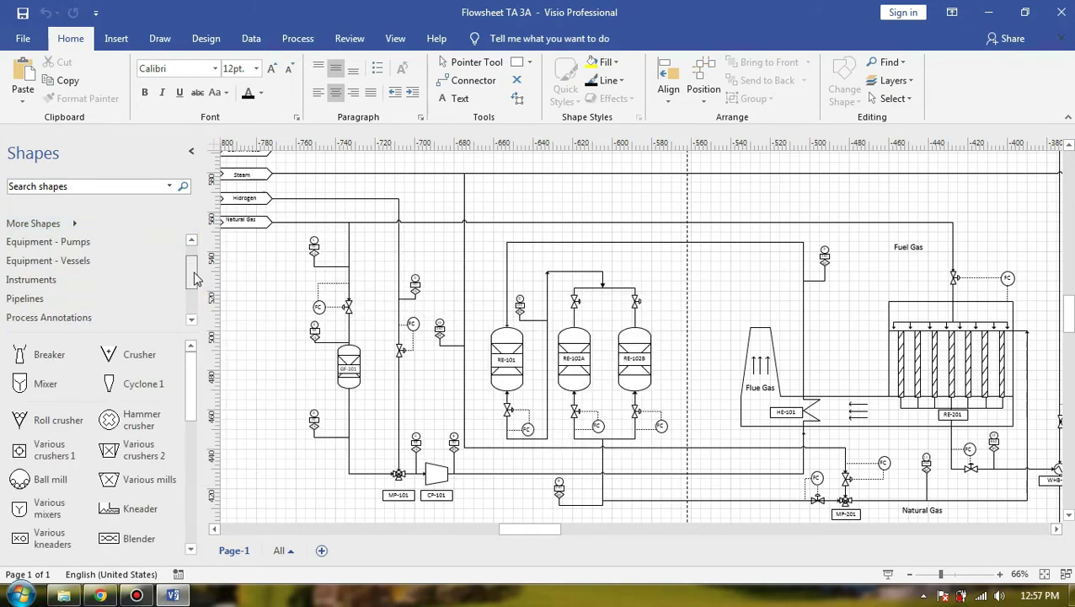
{"action": "left_click", "coordinate": [77, 290]}
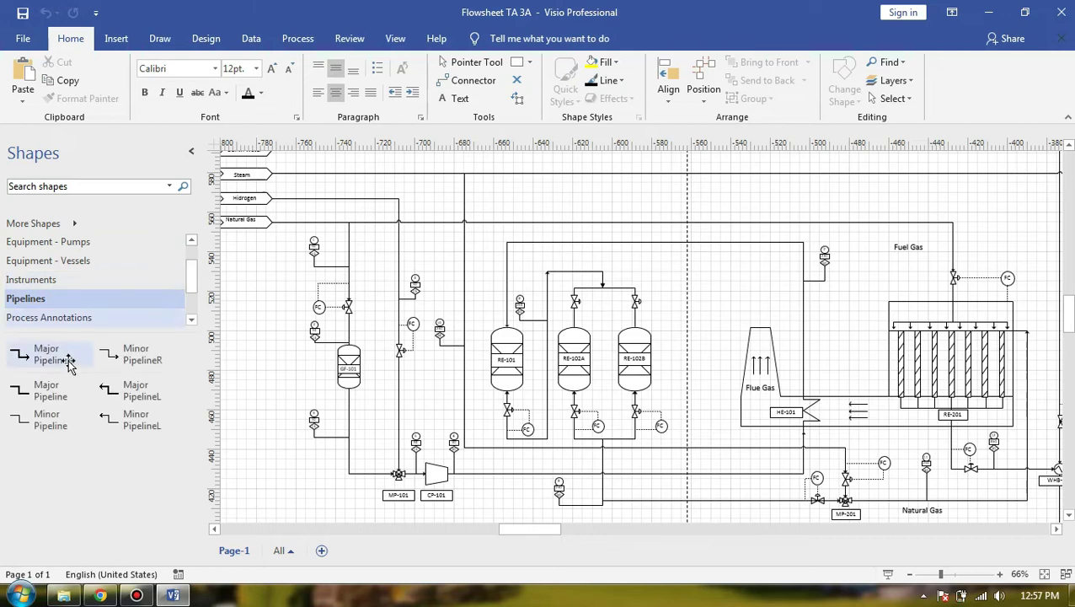
{"action": "left_click", "coordinate": [71, 284]}
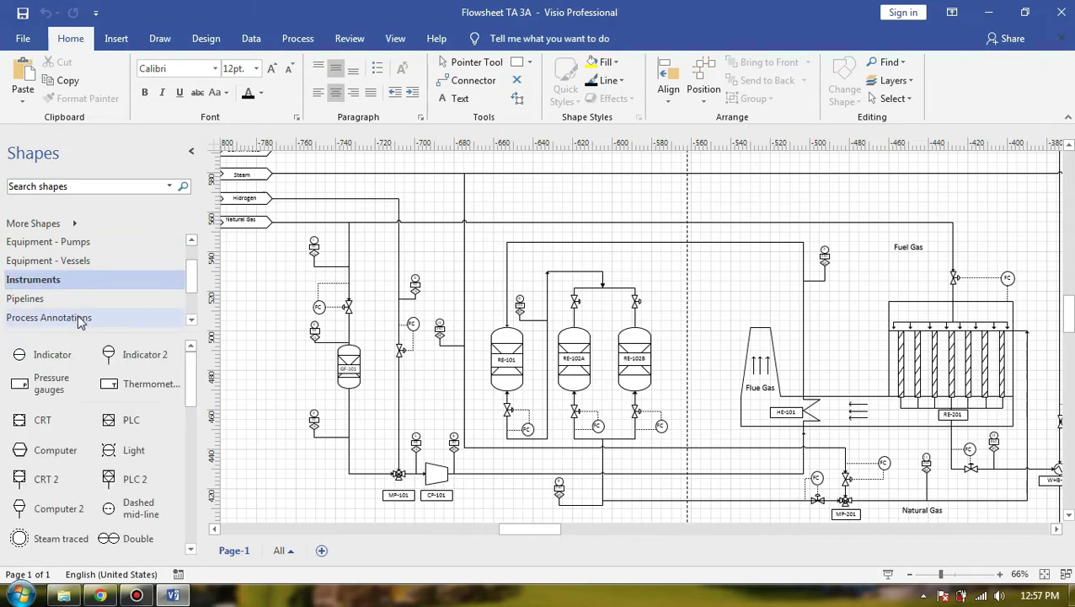
{"action": "left_click", "coordinate": [75, 244]}
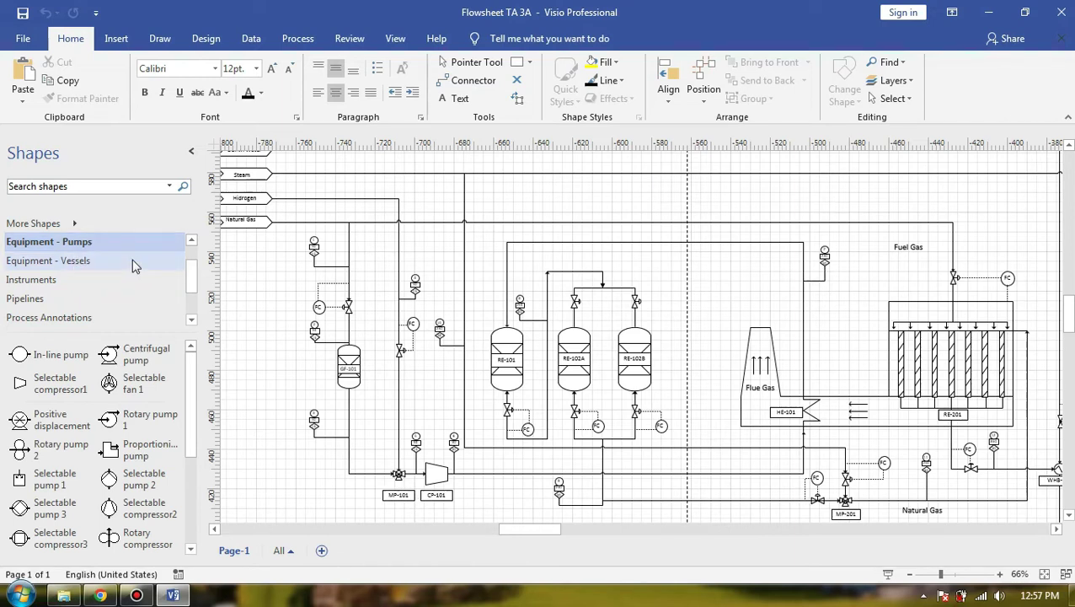
{"action": "left_click", "coordinate": [76, 261]}
{"action": "left_click_drag", "start_coordinate": [193, 370], "coordinate": [192, 456]}
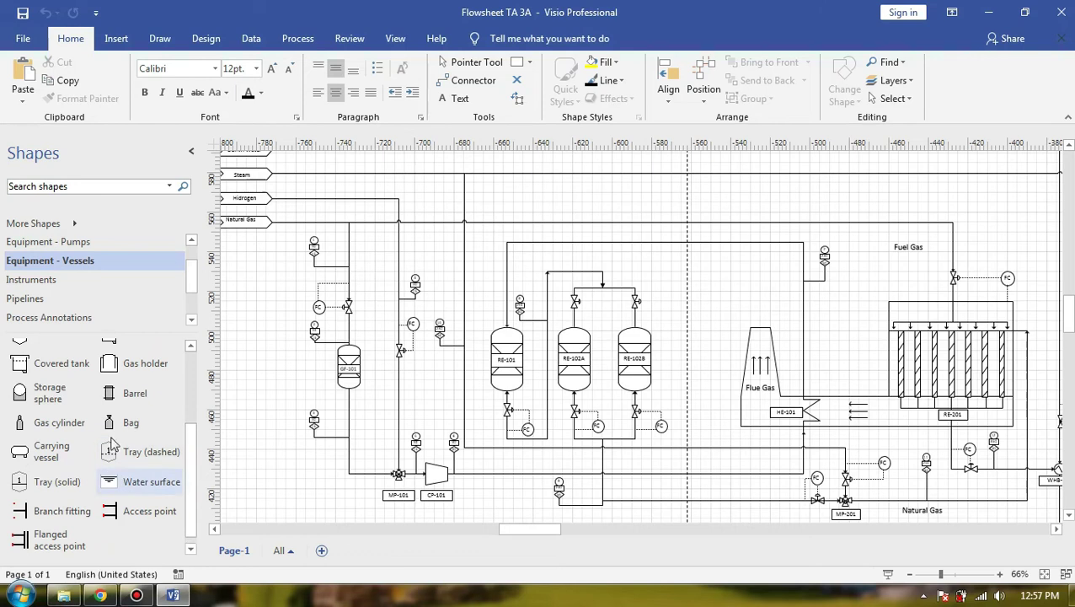
{"action": "scroll", "coordinate": [134, 455], "scroll_direction": "up", "scroll_amount": 2}
{"action": "scroll", "coordinate": [192, 283], "scroll_direction": "down", "scroll_amount": 2}
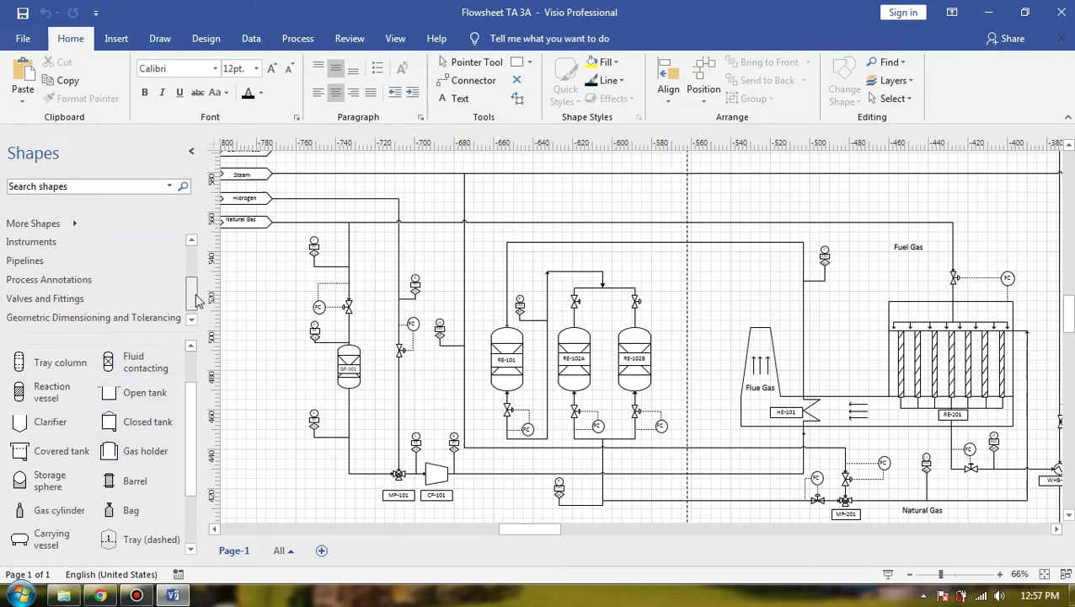
{"action": "left_click", "coordinate": [24, 261]}
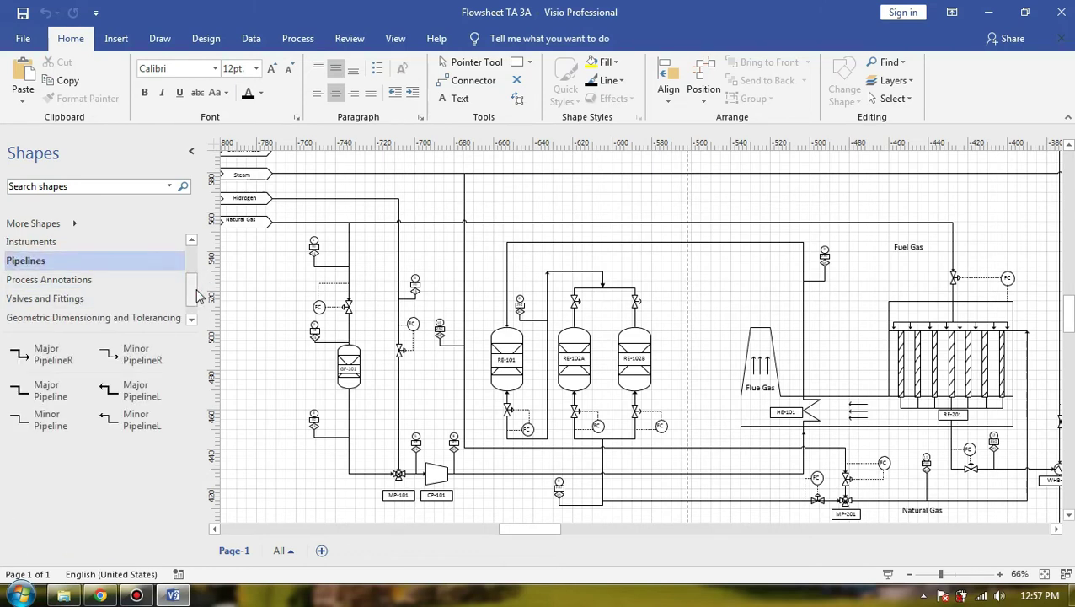
{"action": "scroll", "coordinate": [192, 278], "scroll_direction": "up", "scroll_amount": 1}
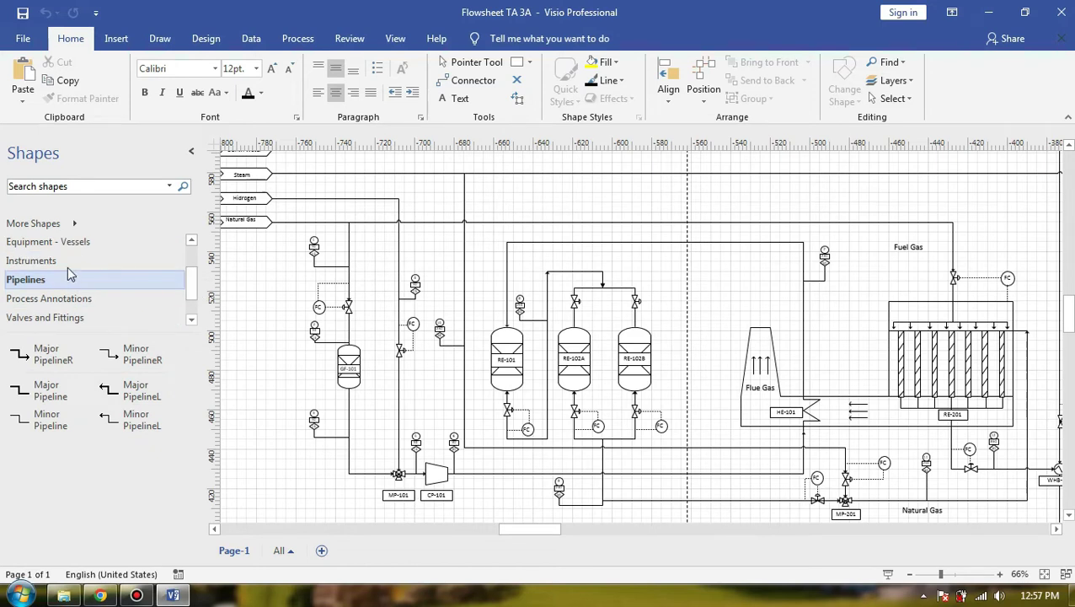
{"action": "left_click", "coordinate": [107, 263]}
{"action": "scroll", "coordinate": [191, 282], "scroll_direction": "up", "scroll_amount": 1}
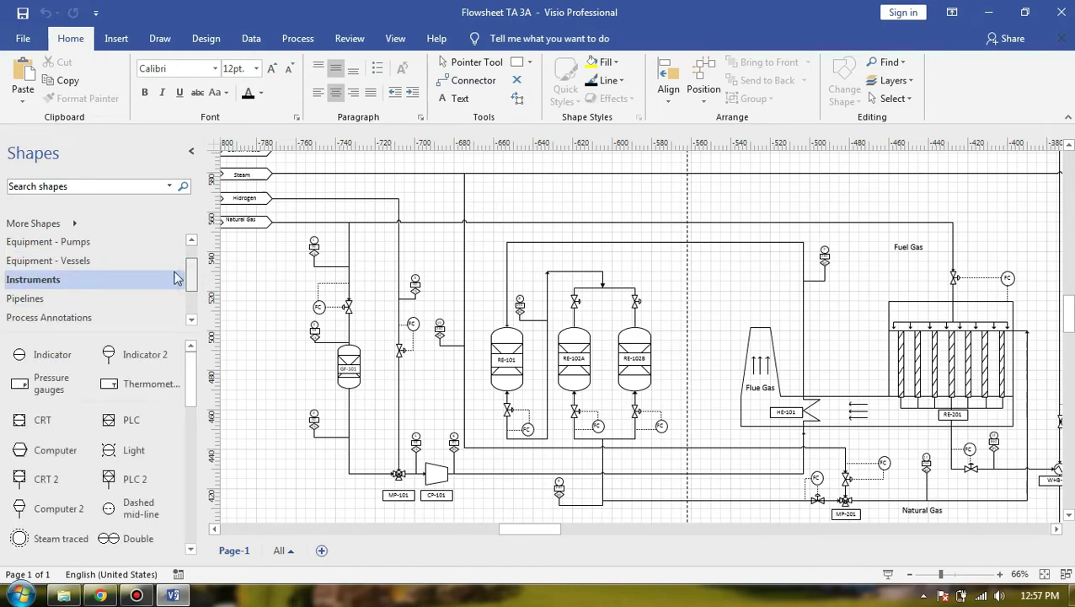
- Place a Column shape 17 mm wide and 34 mm high from the Equipment - Vessels stencil between RE-102B and the flue gas stack
{"action": "left_click", "coordinate": [105, 262]}
{"action": "scroll", "coordinate": [189, 270], "scroll_direction": "up", "scroll_amount": 1}
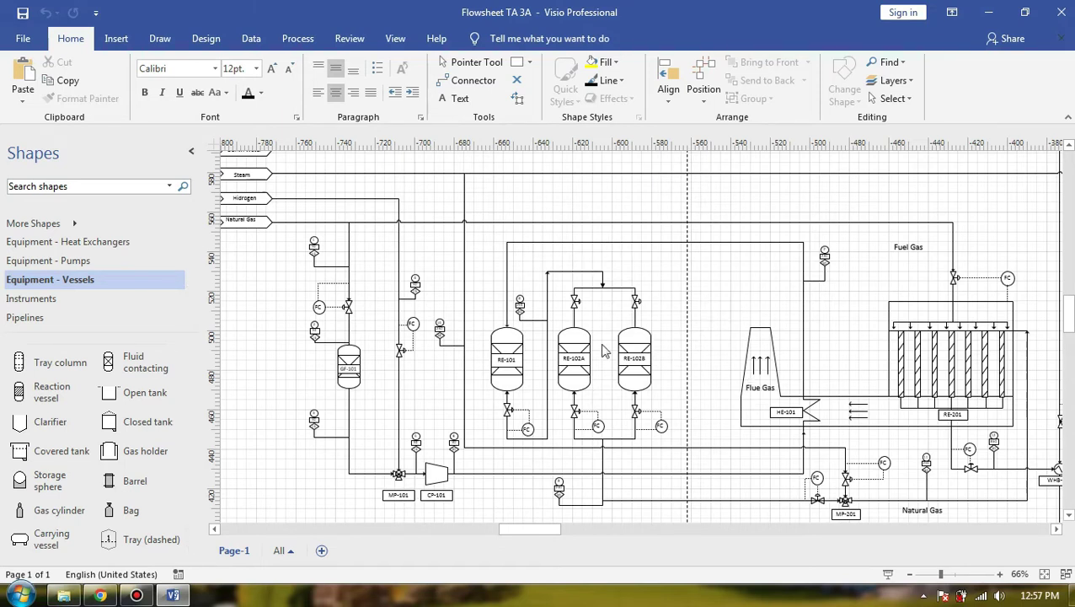
{"action": "scroll", "coordinate": [144, 394], "scroll_direction": "up", "scroll_amount": 1}
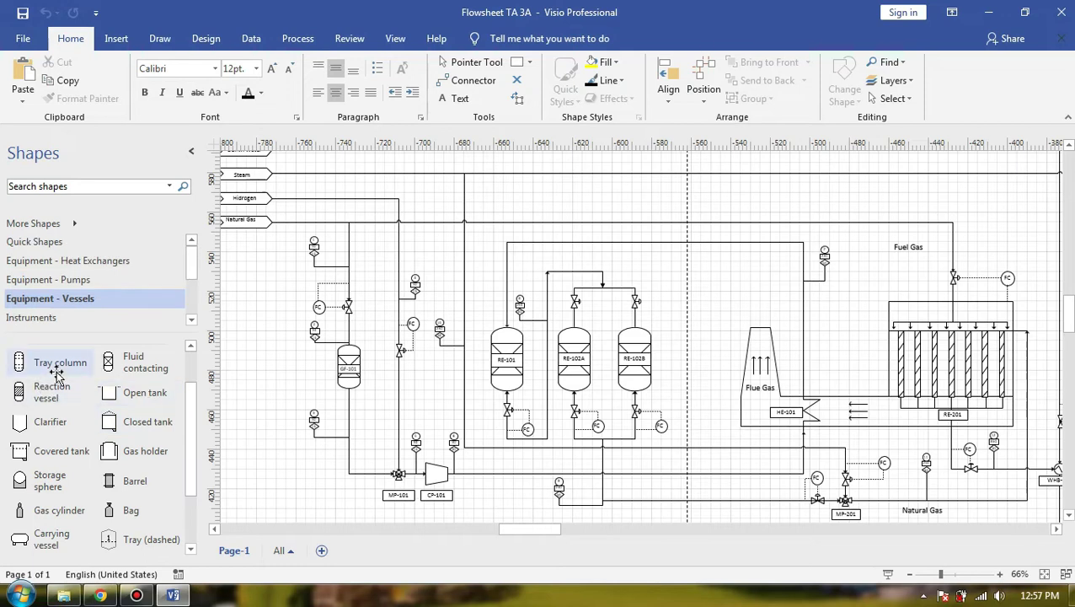
{"action": "scroll", "coordinate": [88, 432], "scroll_direction": "down", "scroll_amount": 2}
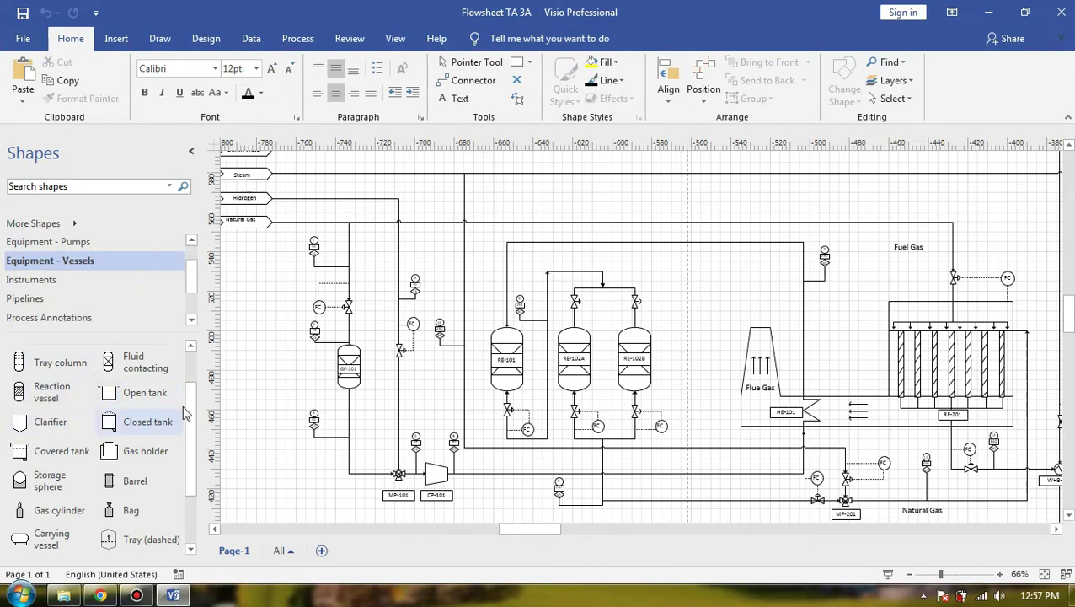
{"action": "scroll", "coordinate": [190, 373], "scroll_direction": "up", "scroll_amount": 2}
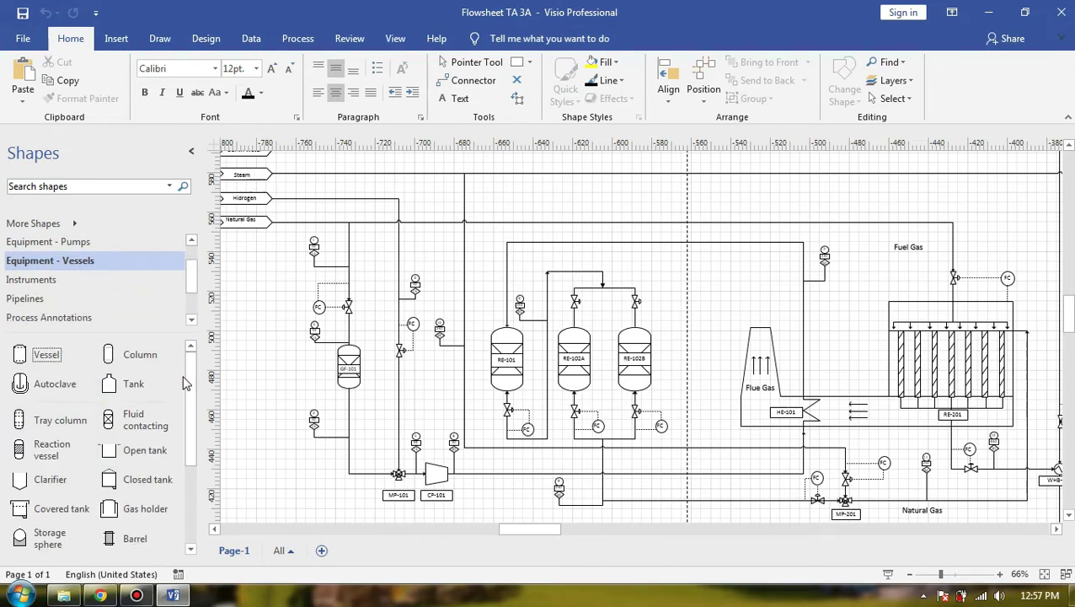
{"action": "left_click_drag", "start_coordinate": [140, 355], "coordinate": [741, 348]}
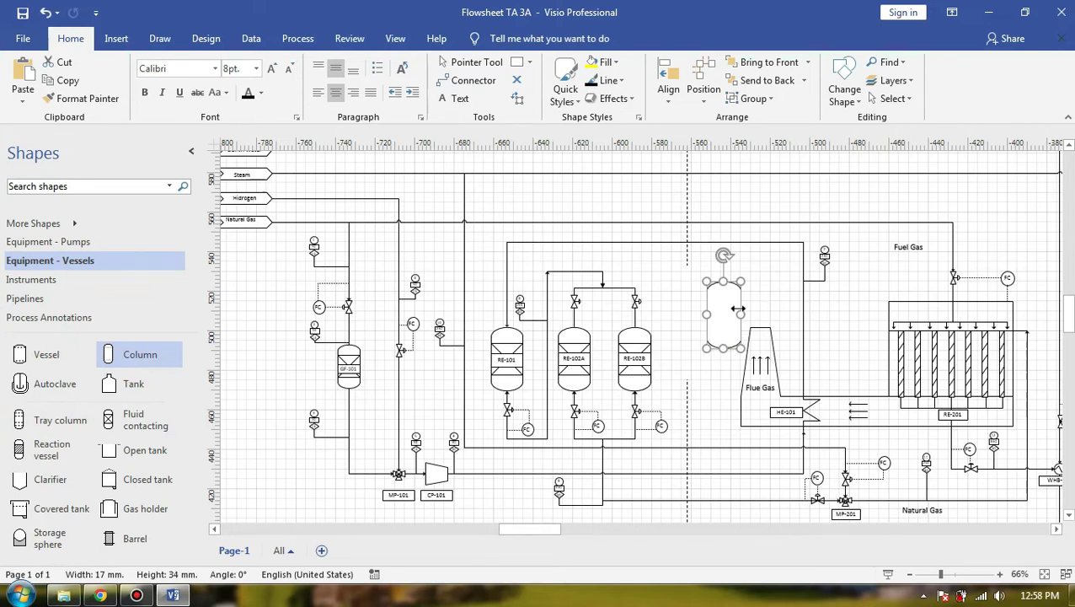
- Delete the empty Column shape between RE-102B and the flue gas stack
{"action": "left_click", "coordinate": [635, 359]}
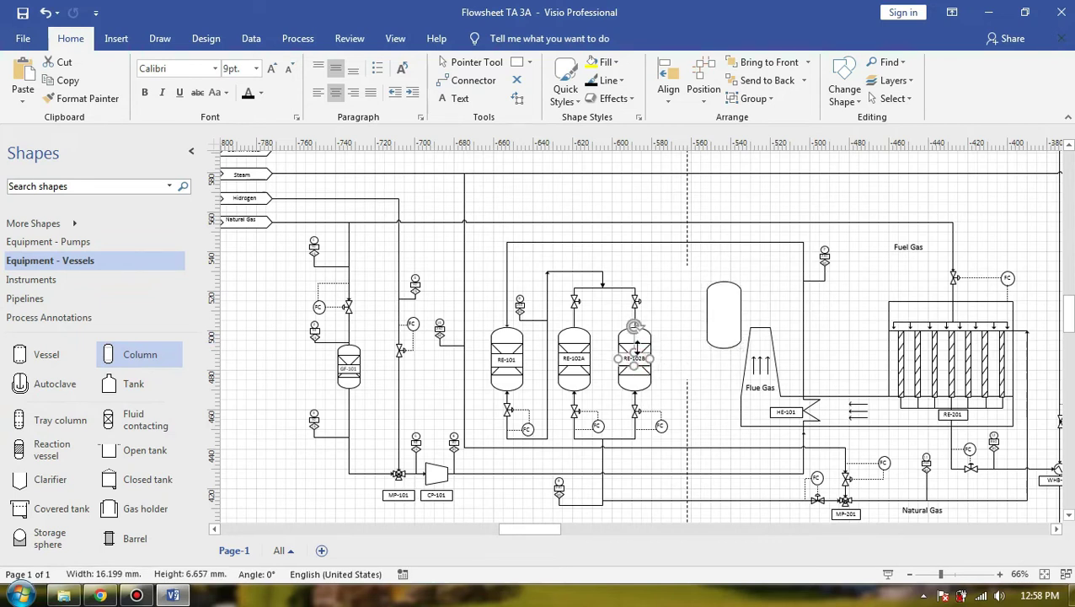
{"action": "left_click", "coordinate": [678, 349]}
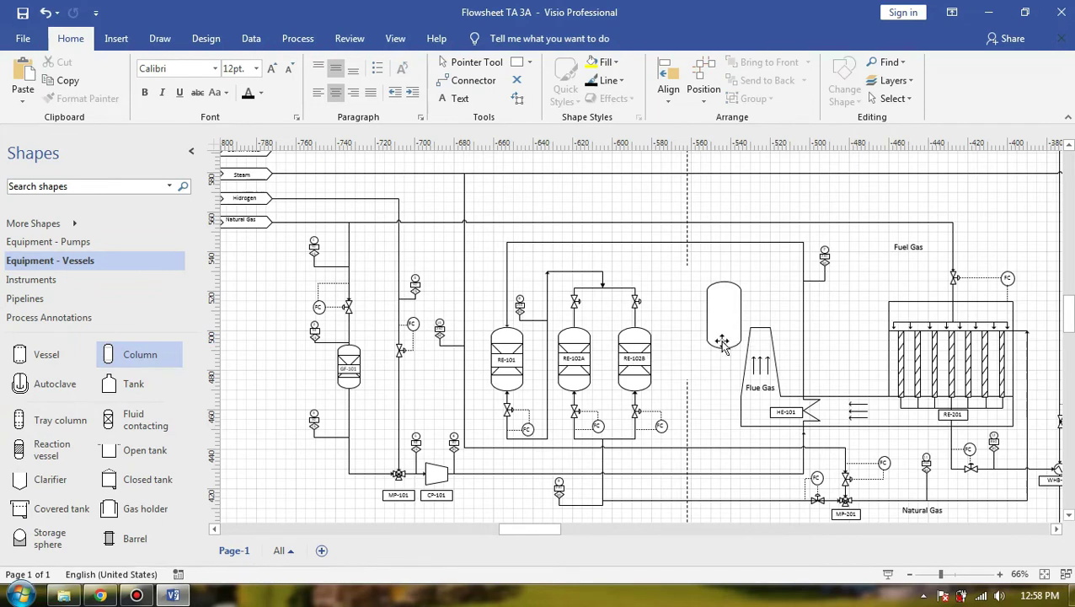
{"action": "left_click", "coordinate": [724, 331]}
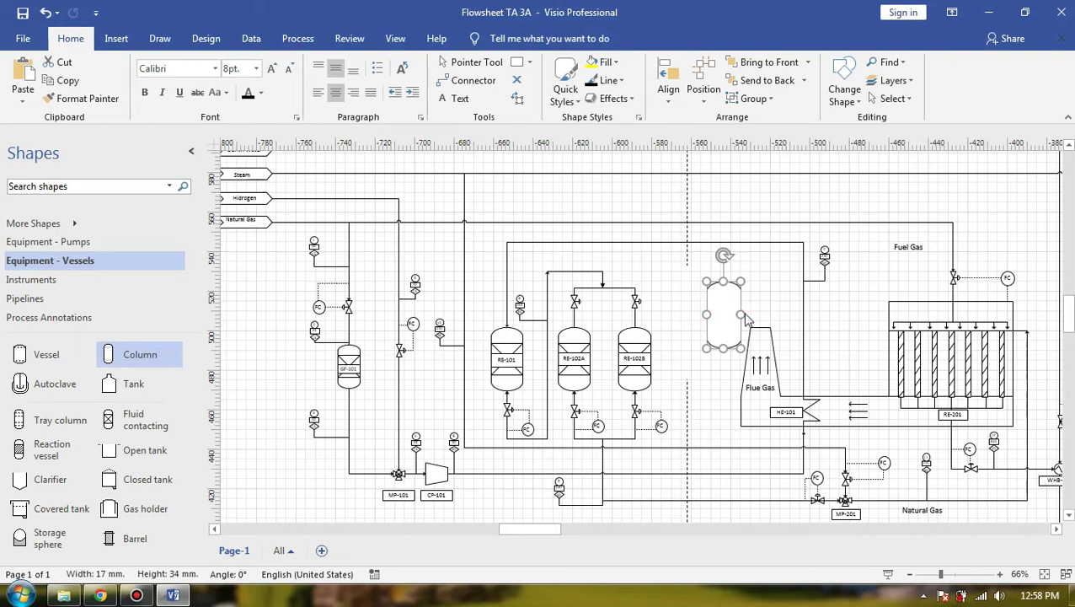
{"action": "key", "text": "Delete"}
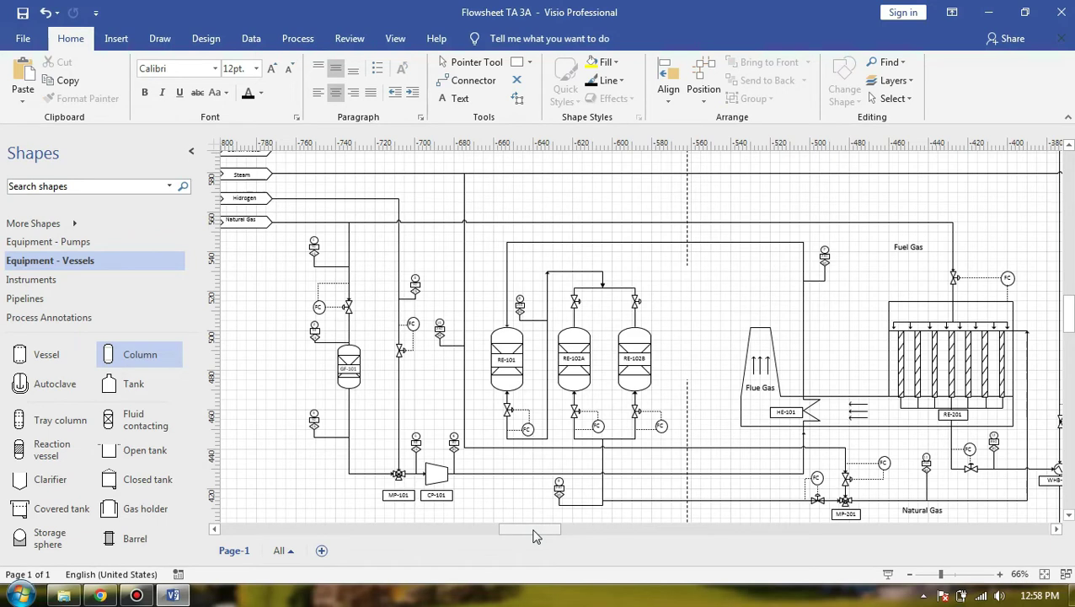
- Examine distillation columns DC-301A, DC-301B and DC-301C with their condensers and reboilers
{"action": "left_click_drag", "start_coordinate": [532, 536], "coordinate": [631, 511]}
{"action": "scroll", "coordinate": [643, 465], "scroll_direction": "up", "scroll_amount": 3}
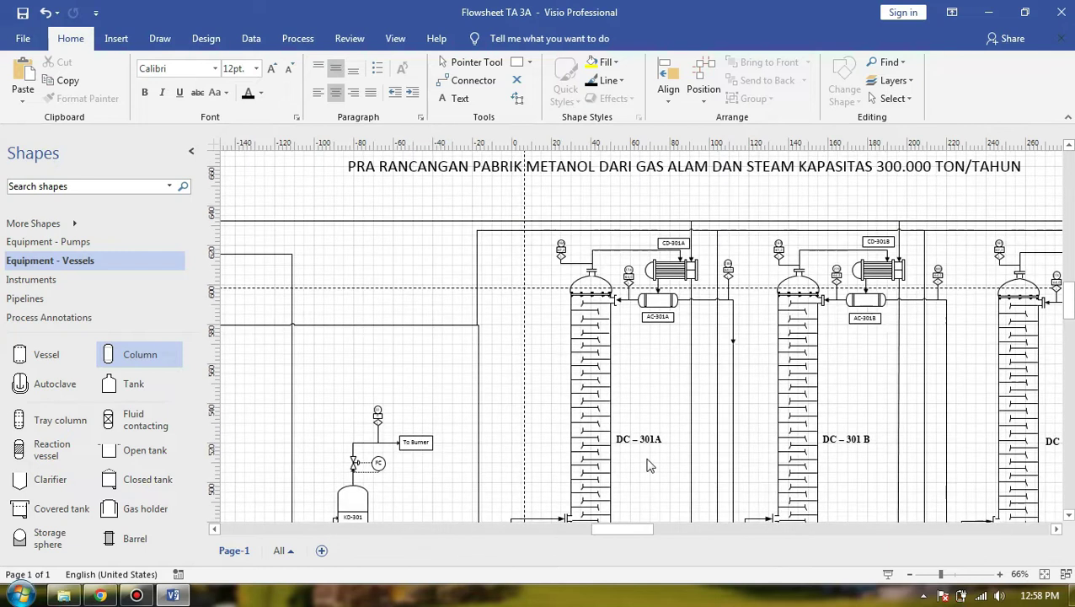
{"action": "scroll", "coordinate": [648, 465], "scroll_direction": "down", "scroll_amount": 1, "text": "ctrl"}
{"action": "scroll", "coordinate": [758, 417], "scroll_direction": "down", "scroll_amount": 3}
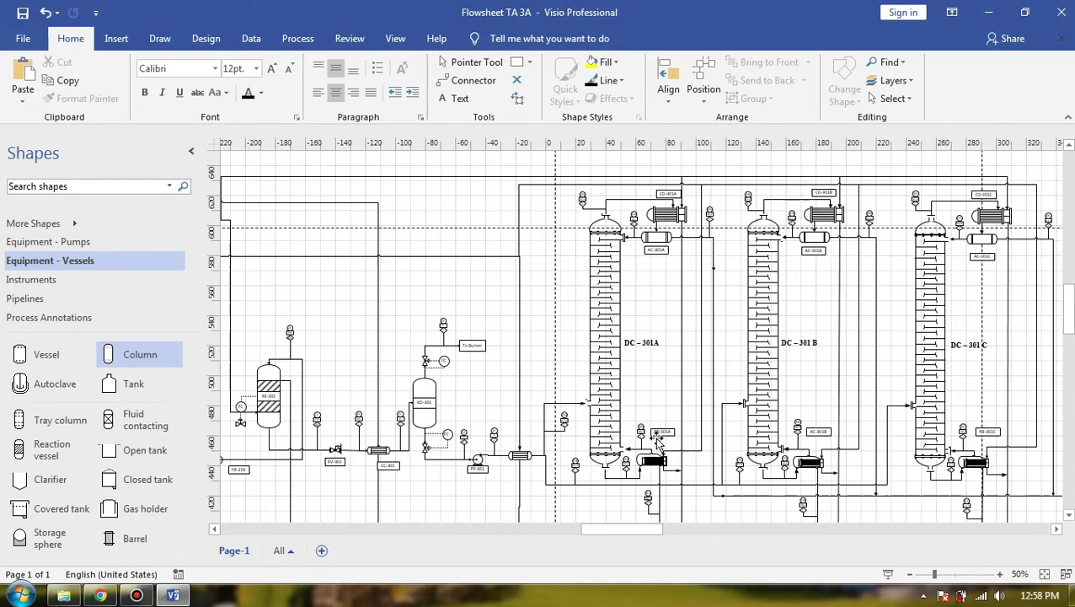
- Examine condenser CD-301A, accumulator AC-301A and kettle reboiler RB-301A around distillation column DC-301A
{"action": "scroll", "coordinate": [645, 409], "scroll_direction": "up", "scroll_amount": 2, "text": "ctrl"}
{"action": "scroll", "coordinate": [724, 406], "scroll_direction": "up", "scroll_amount": 2, "text": "ctrl"}
{"action": "scroll", "coordinate": [732, 329], "scroll_direction": "up", "scroll_amount": 5}
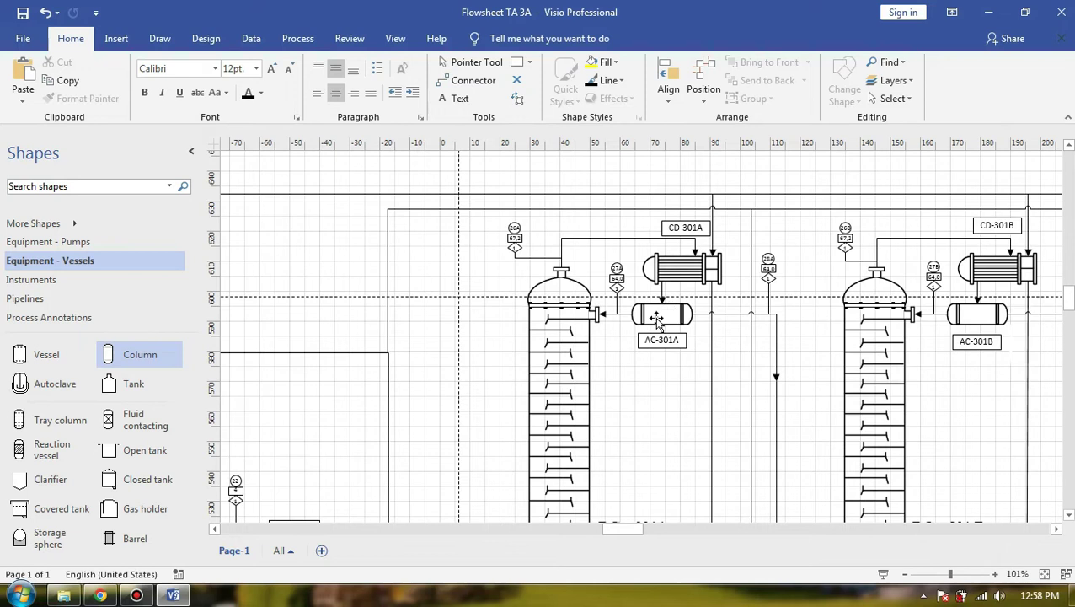
{"action": "scroll", "coordinate": [717, 338], "scroll_direction": "down", "scroll_amount": 2, "text": "ctrl"}
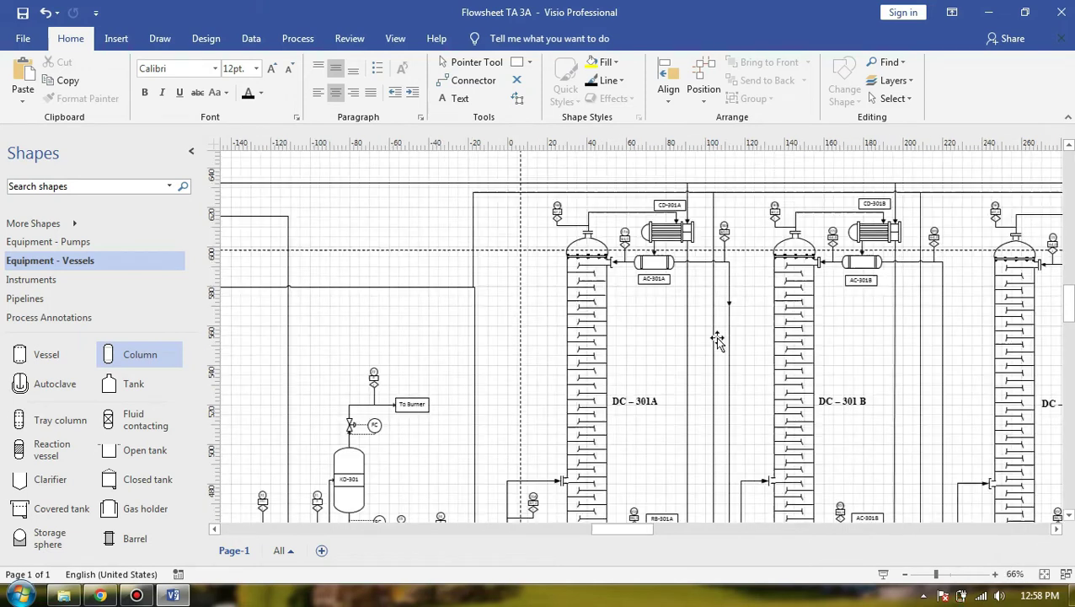
{"action": "scroll", "coordinate": [717, 339], "scroll_direction": "down", "scroll_amount": 1}
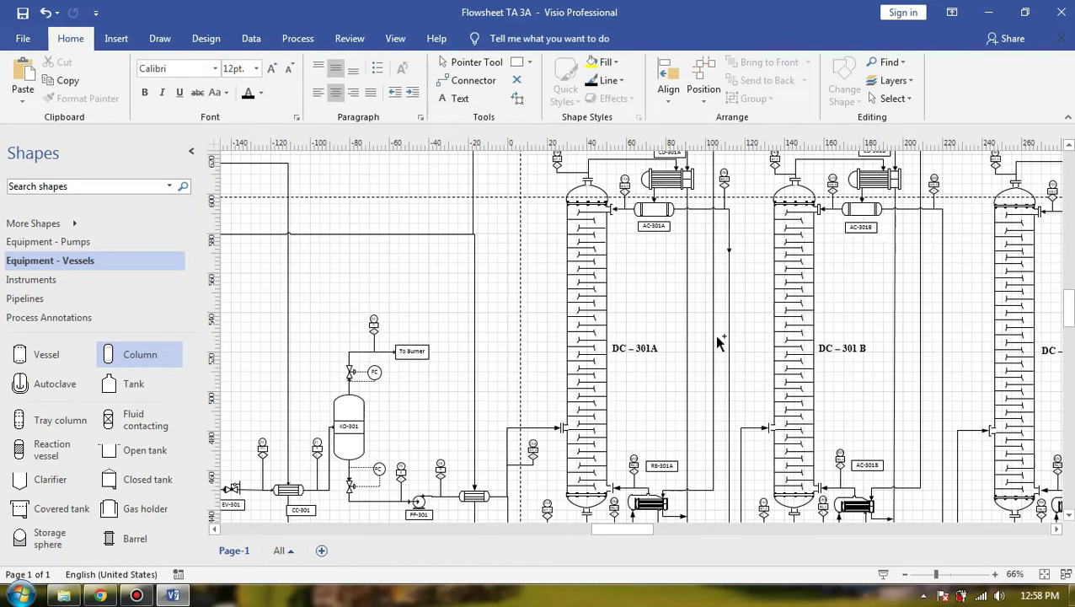
{"action": "scroll", "coordinate": [717, 339], "scroll_direction": "down", "scroll_amount": 2, "text": "ctrl"}
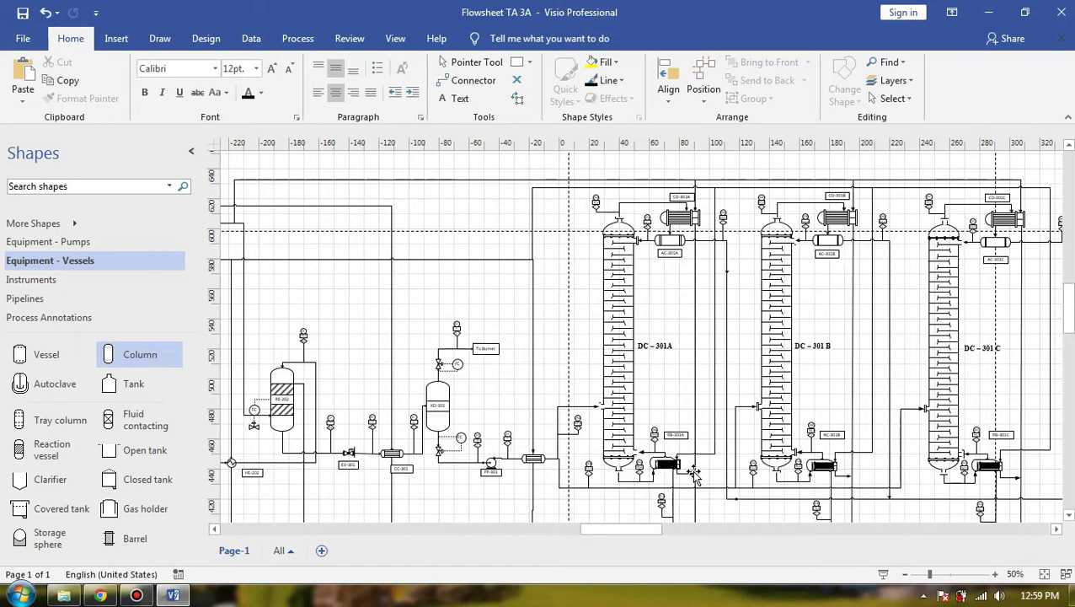
{"action": "scroll", "coordinate": [695, 463], "scroll_direction": "up", "scroll_amount": 1, "text": "ctrl"}
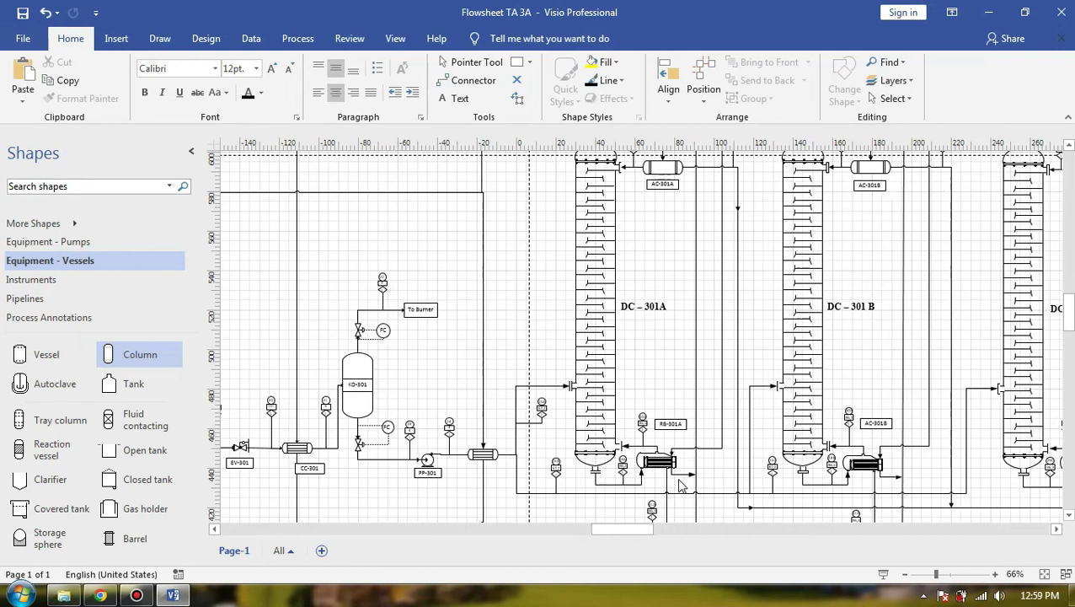
{"action": "scroll", "coordinate": [680, 484], "scroll_direction": "up", "scroll_amount": 1, "text": "ctrl"}
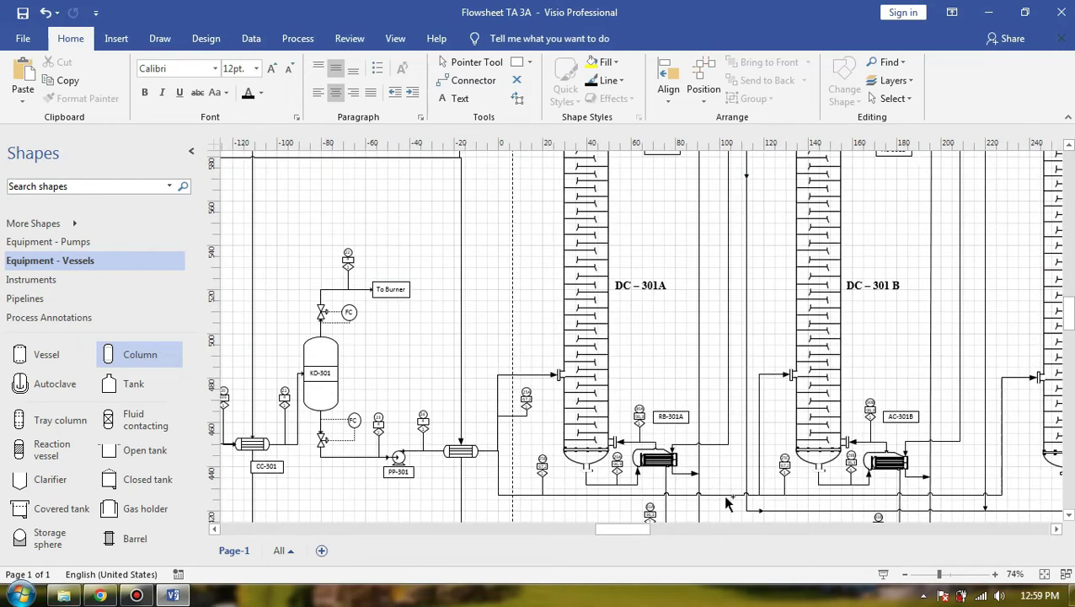
{"action": "scroll", "coordinate": [570, 417], "scroll_direction": "up", "scroll_amount": 4, "text": "ctrl"}
{"action": "scroll", "coordinate": [633, 432], "scroll_direction": "up", "scroll_amount": 2, "text": "ctrl"}
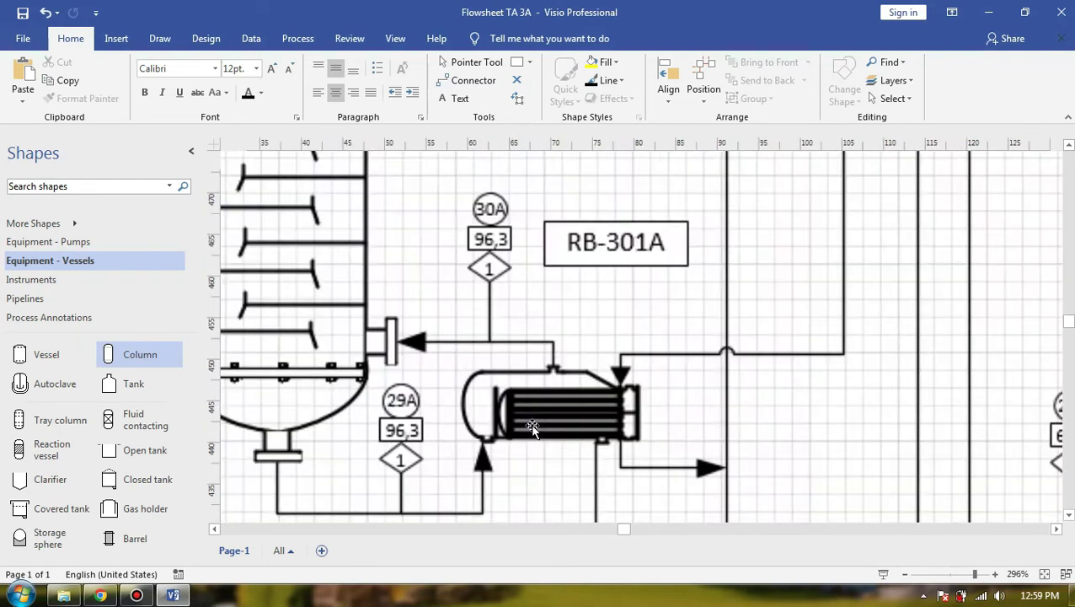
{"action": "scroll", "coordinate": [492, 337], "scroll_direction": "down", "scroll_amount": 1}
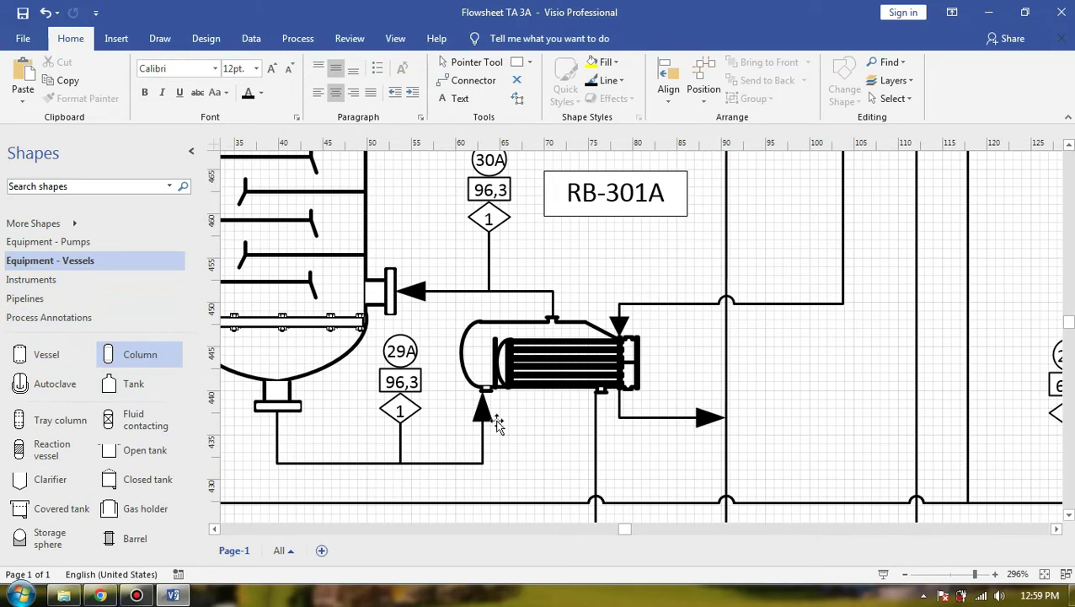
{"action": "scroll", "coordinate": [588, 371], "scroll_direction": "down", "scroll_amount": 3}
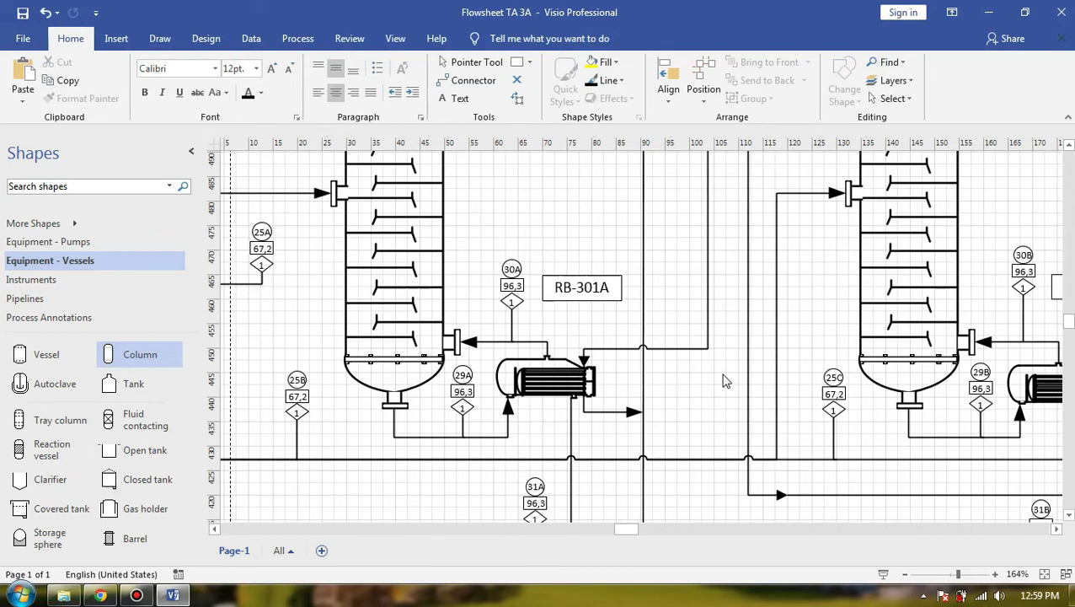
- Create a new blank drawing and set its page orientation to landscape
{"action": "key", "text": "ctrl+n"}
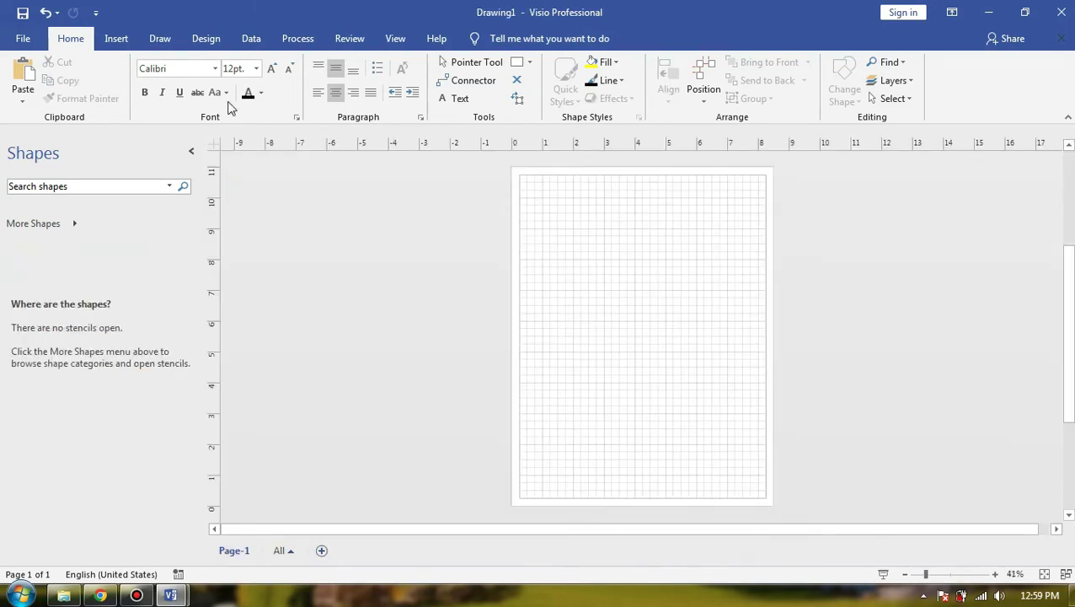
{"action": "left_click", "coordinate": [165, 40]}
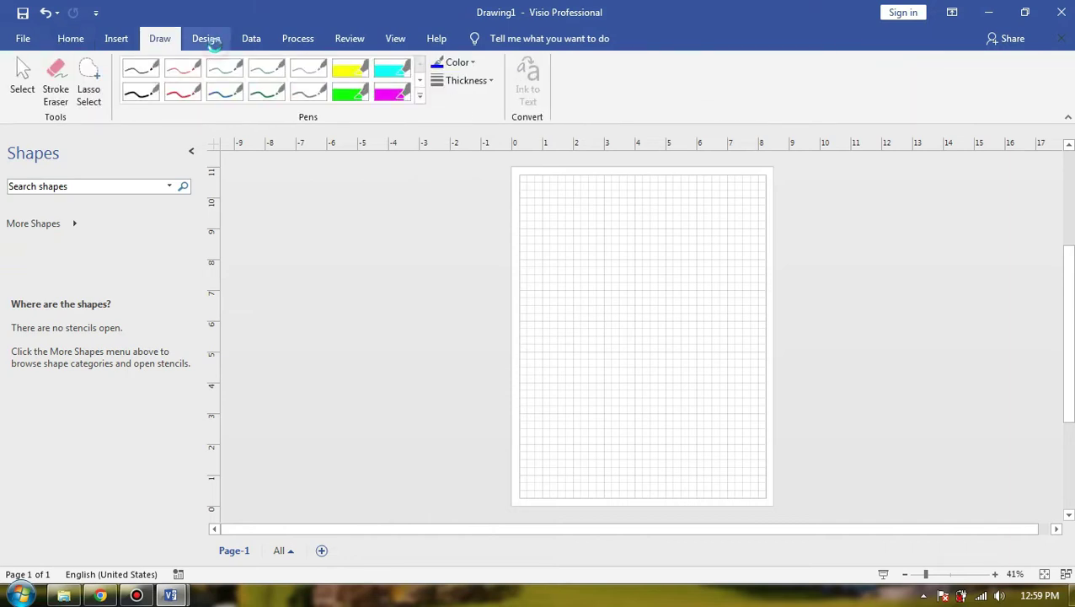
{"action": "left_click", "coordinate": [41, 106]}
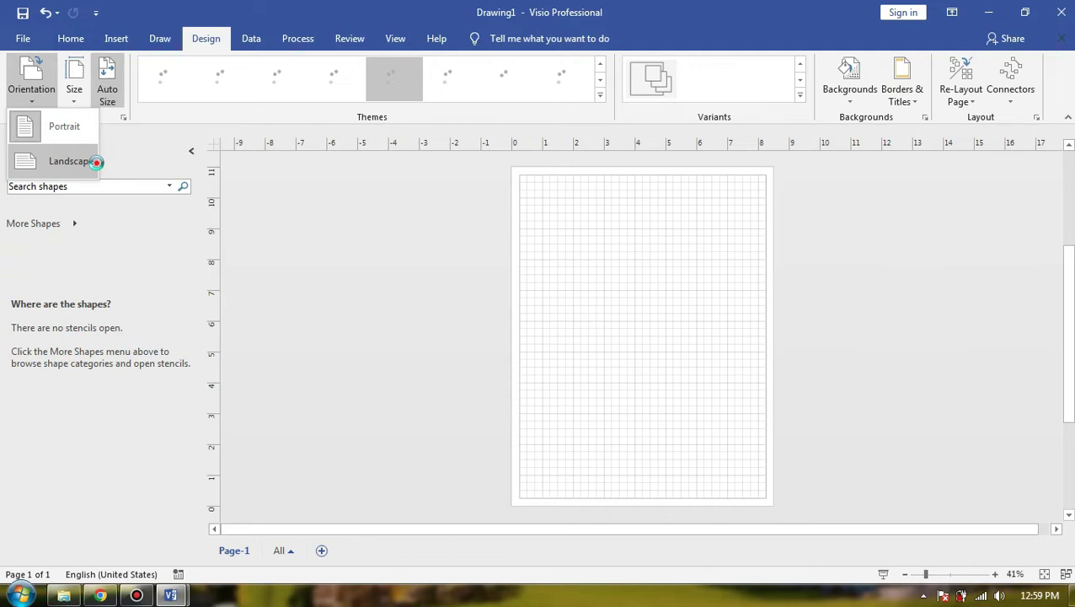
{"action": "left_click", "coordinate": [95, 162]}
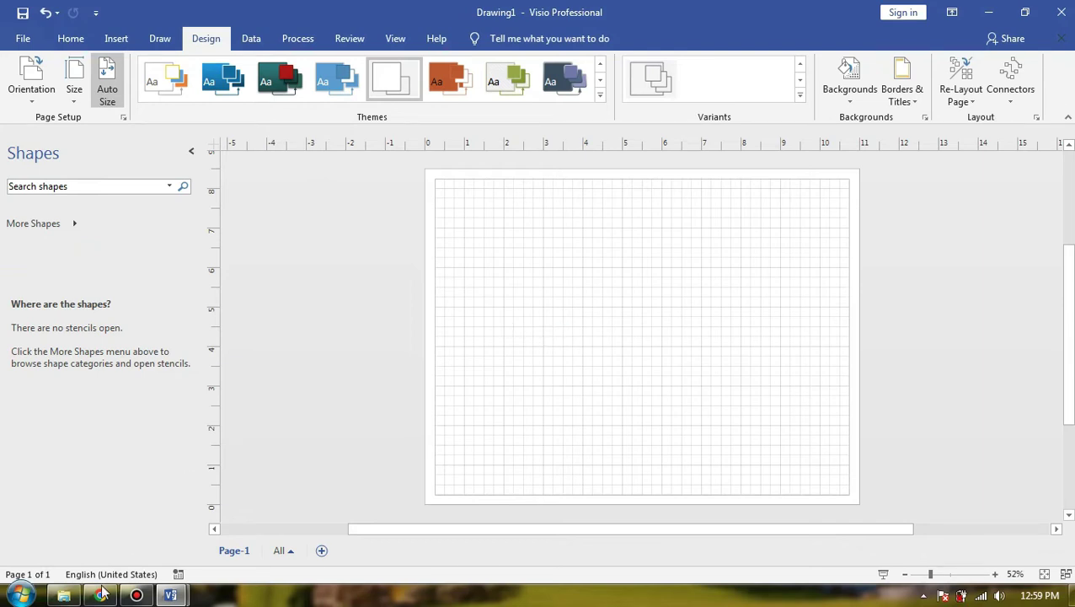
- Switch to Chrome and search Google Images for "reboiler"
{"action": "key", "text": "alt+Tab"}
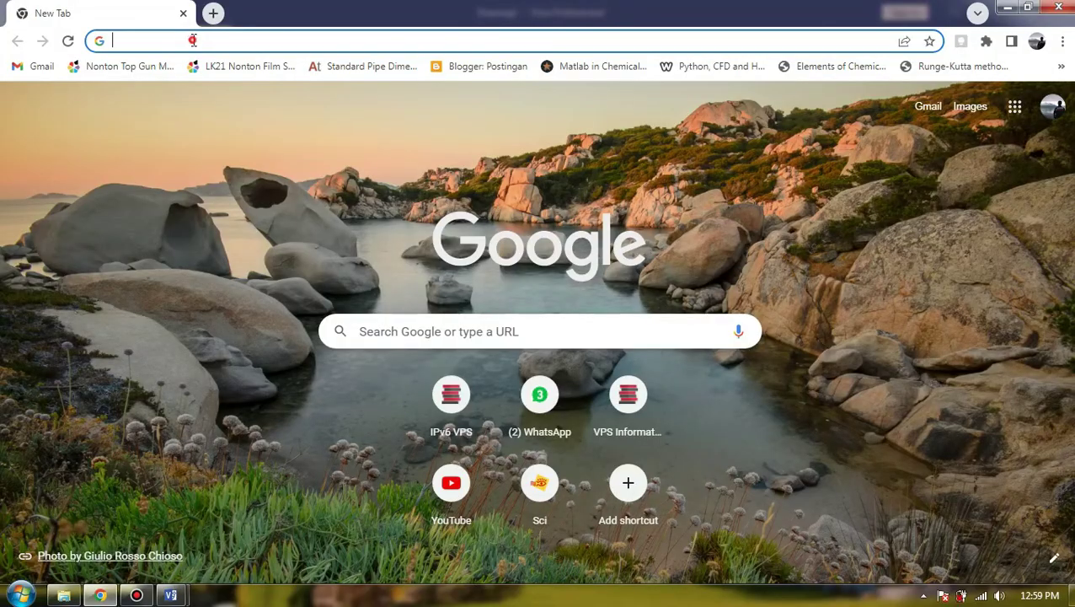
{"action": "left_click", "coordinate": [193, 40]}
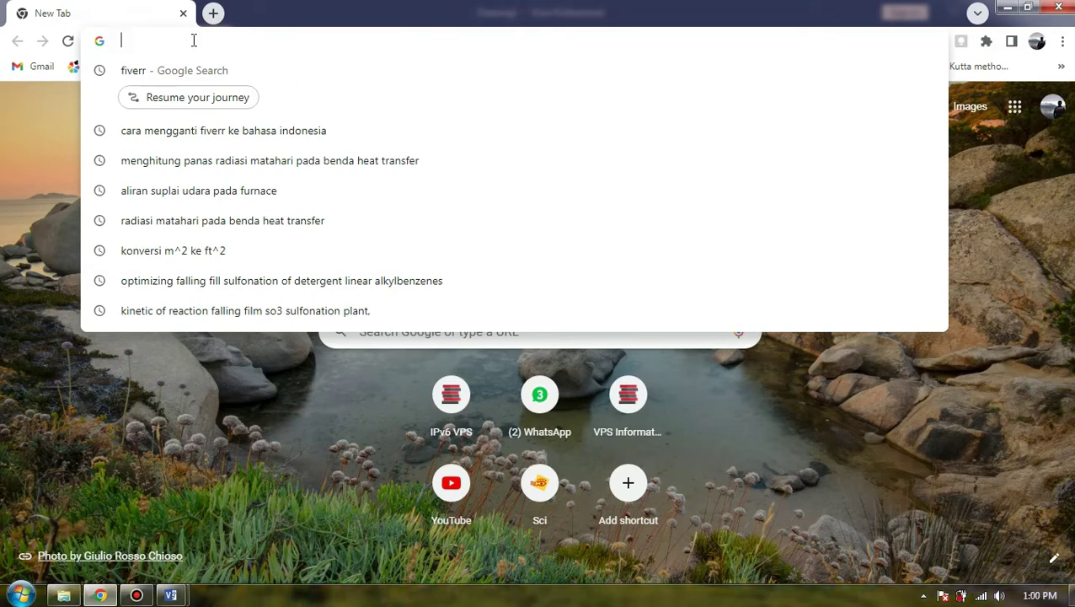
{"action": "type", "text": "reboiler"}
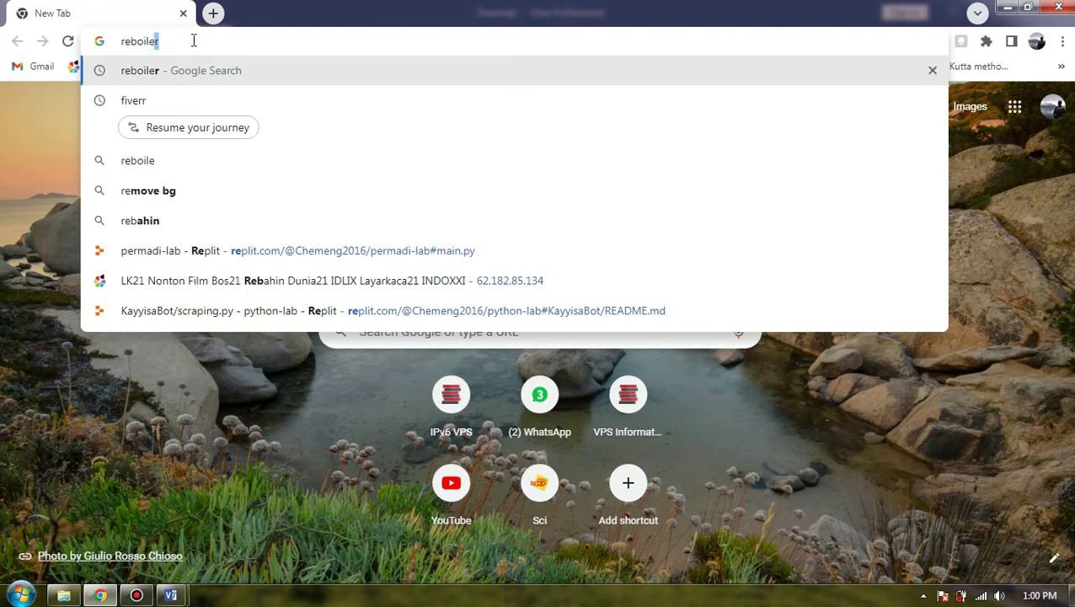
{"action": "key", "text": "Return"}
{"action": "left_click", "coordinate": [698, 183]}
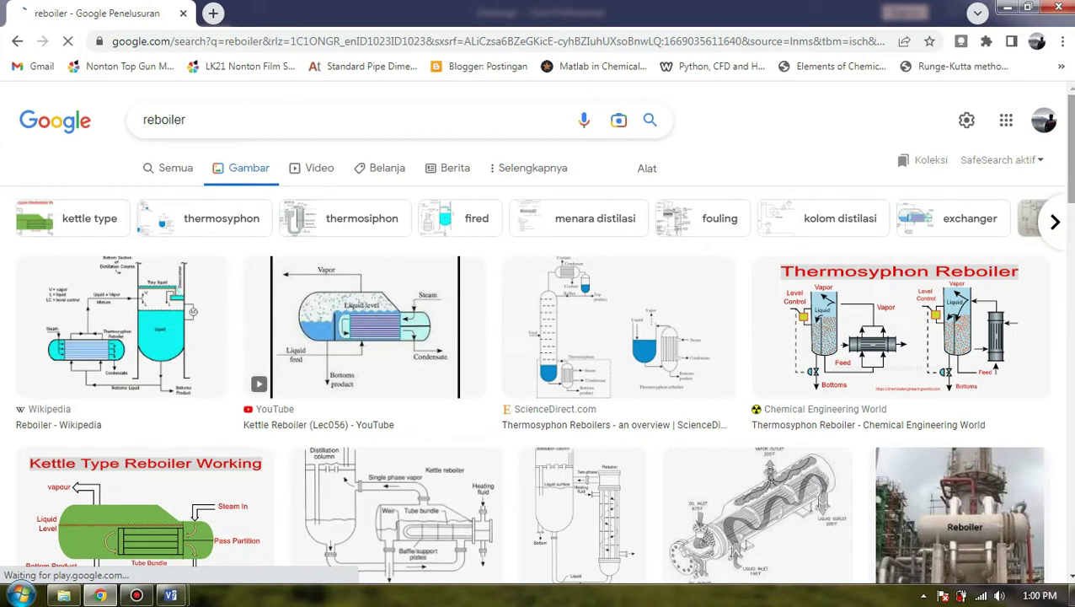
- Examine the kettle reboiler diagrams in the image results as a reference for the shape
{"action": "scroll", "coordinate": [942, 349], "scroll_direction": "down", "scroll_amount": 2}
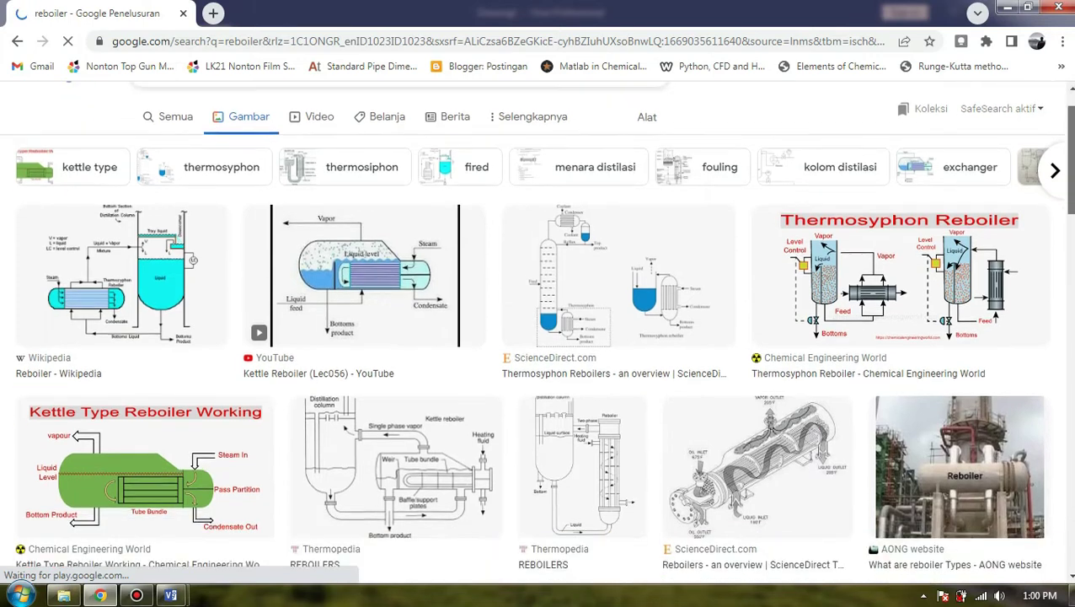
{"action": "scroll", "coordinate": [283, 329], "scroll_direction": "down", "scroll_amount": 2}
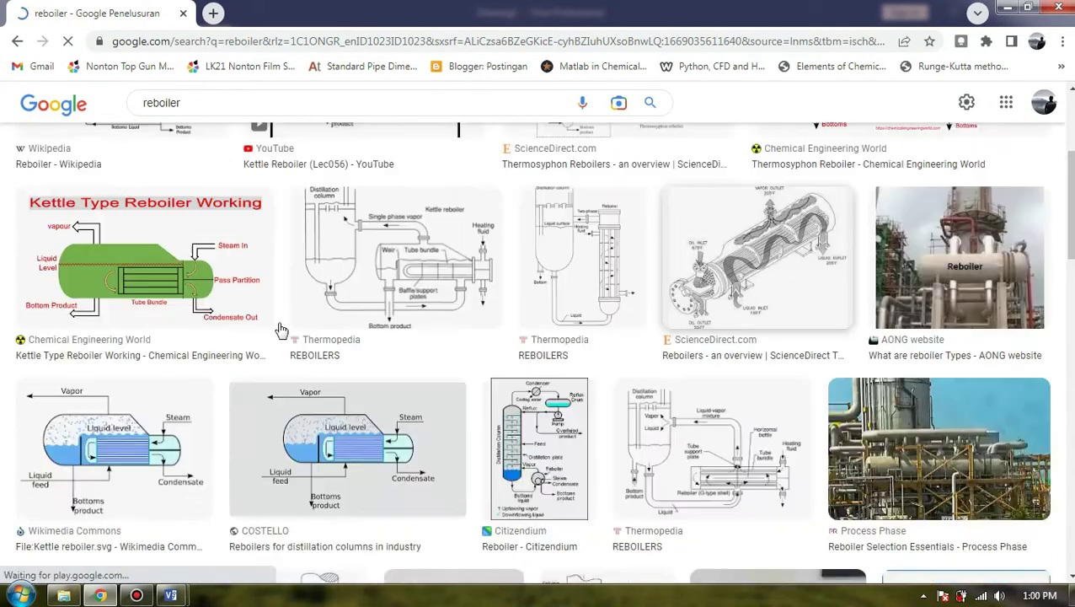
{"action": "scroll", "coordinate": [373, 348], "scroll_direction": "up", "scroll_amount": 3}
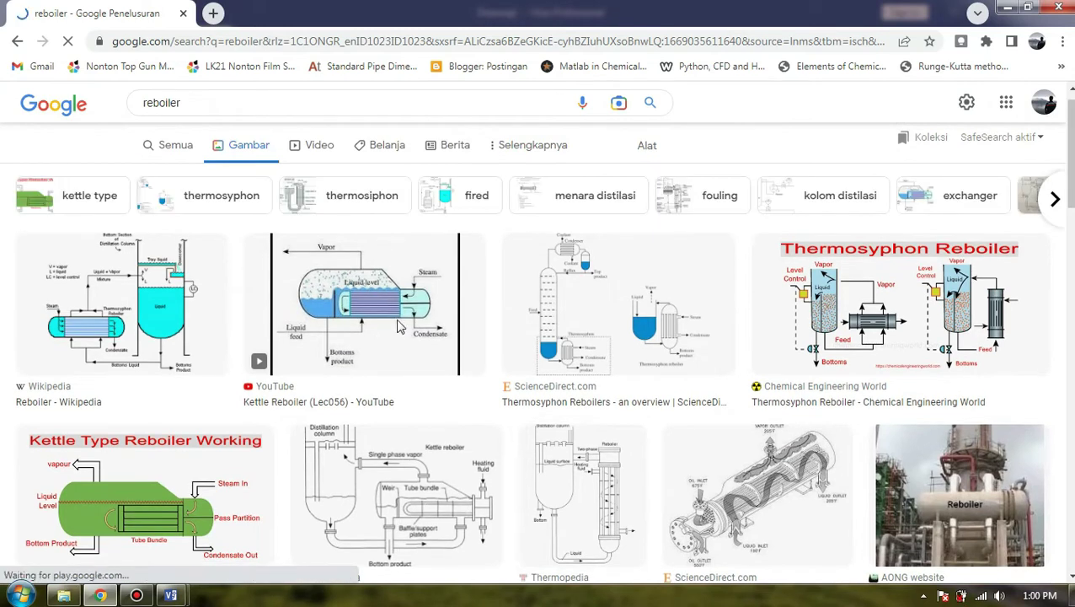
{"action": "scroll", "coordinate": [388, 337], "scroll_direction": "down", "scroll_amount": 5}
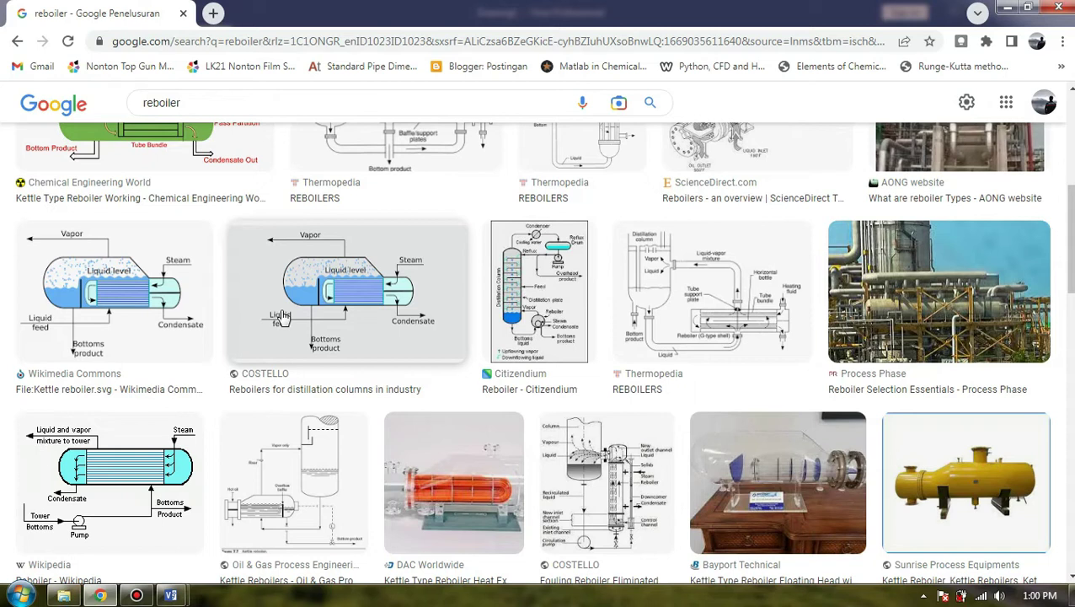
{"action": "key", "text": "ctrl+plus"}
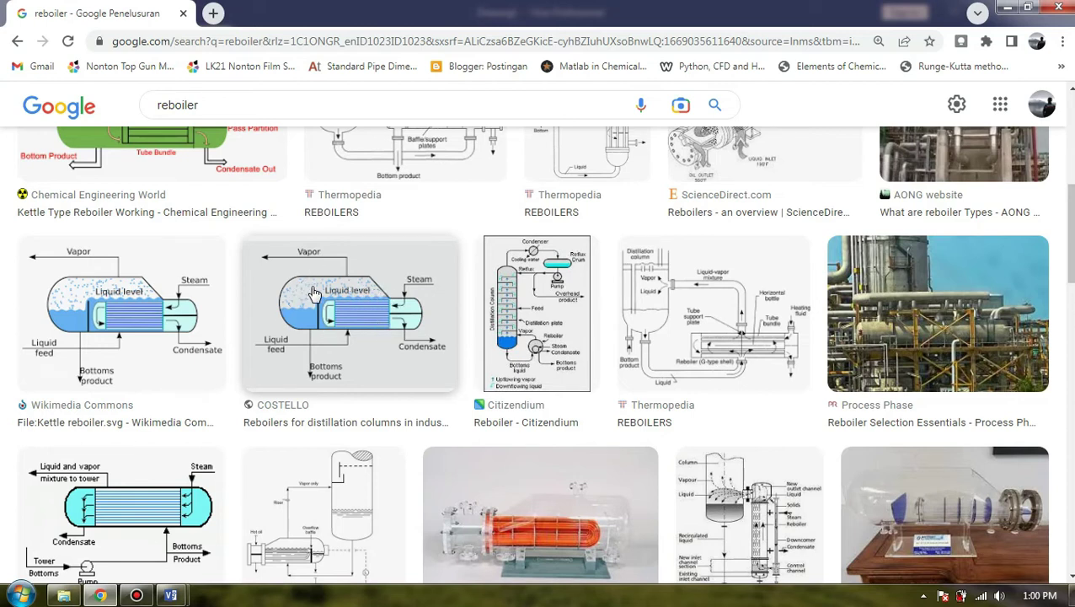
{"action": "key", "text": "ctrl+0"}
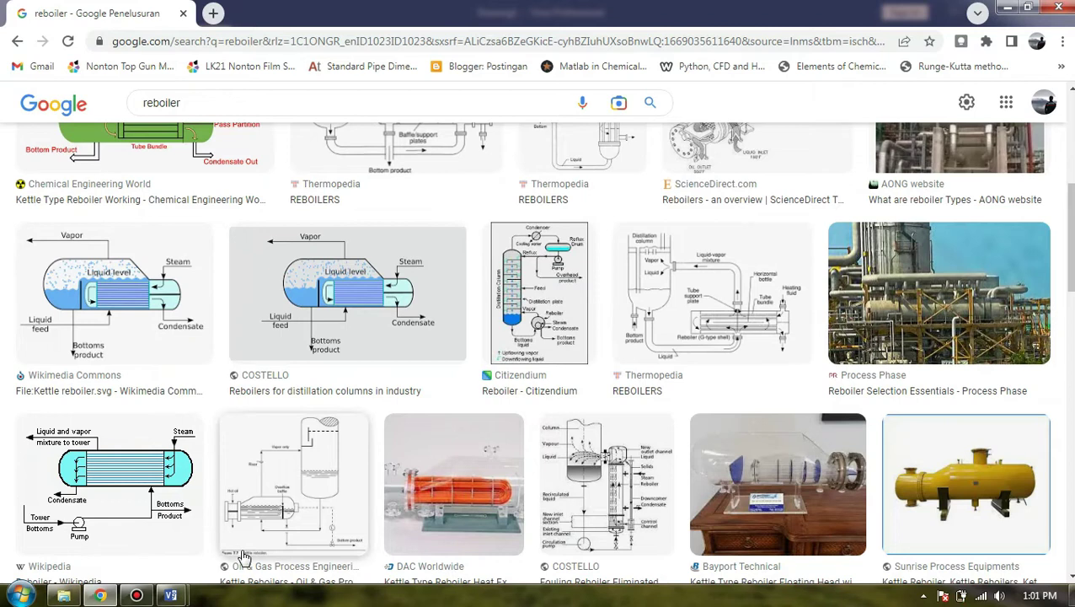
- Return to the blank Drawing1 in Visio, checking the reboiler images in Chrome once more for reference
{"action": "mouse_move", "coordinate": [191, 593]}
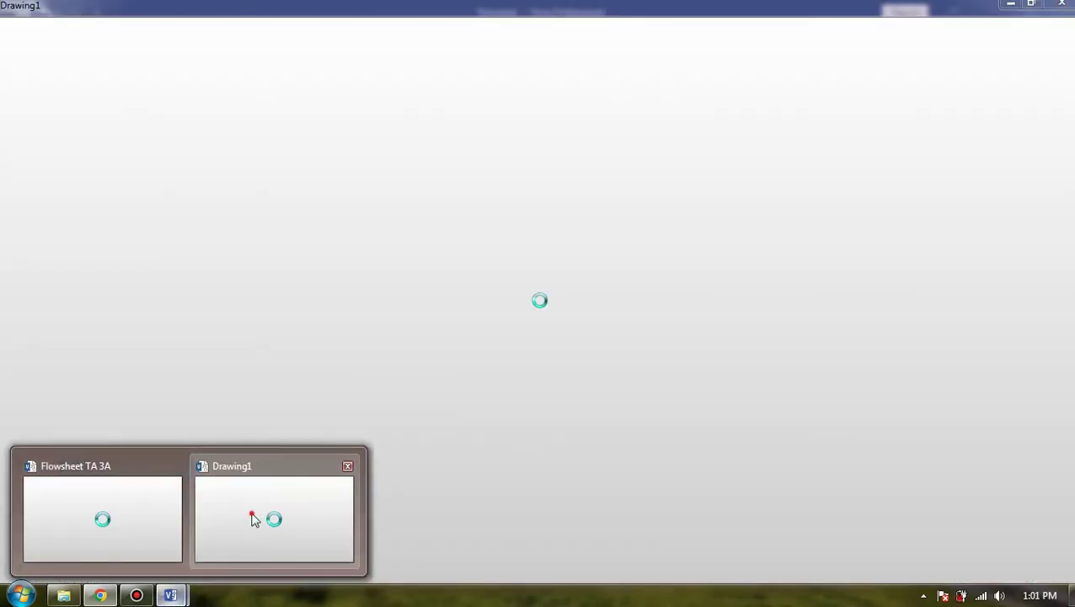
{"action": "left_click", "coordinate": [253, 520]}
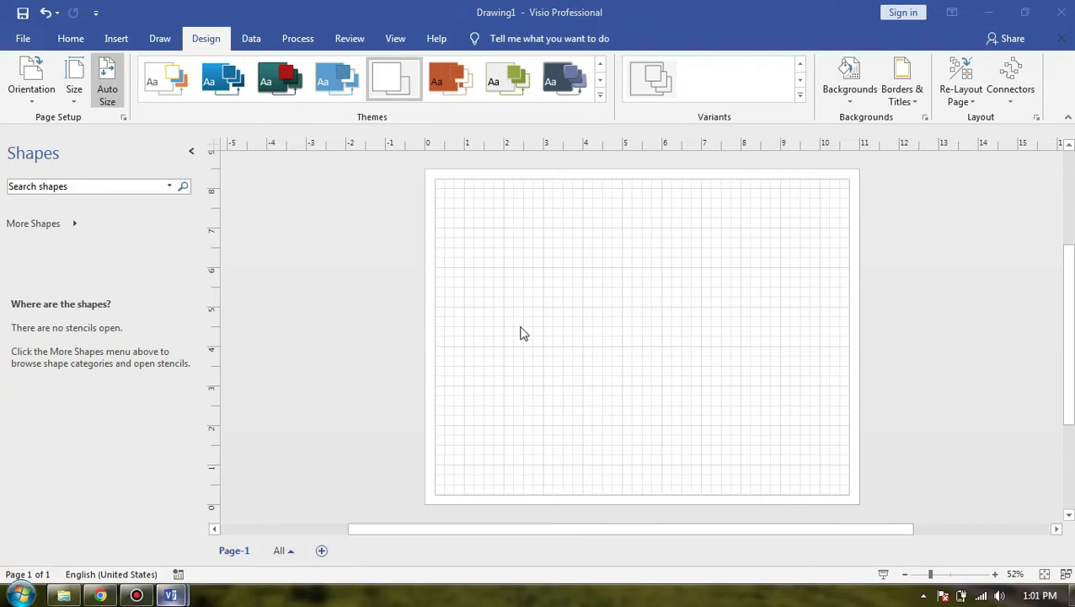
{"action": "scroll", "coordinate": [674, 317], "scroll_direction": "up", "scroll_amount": 1}
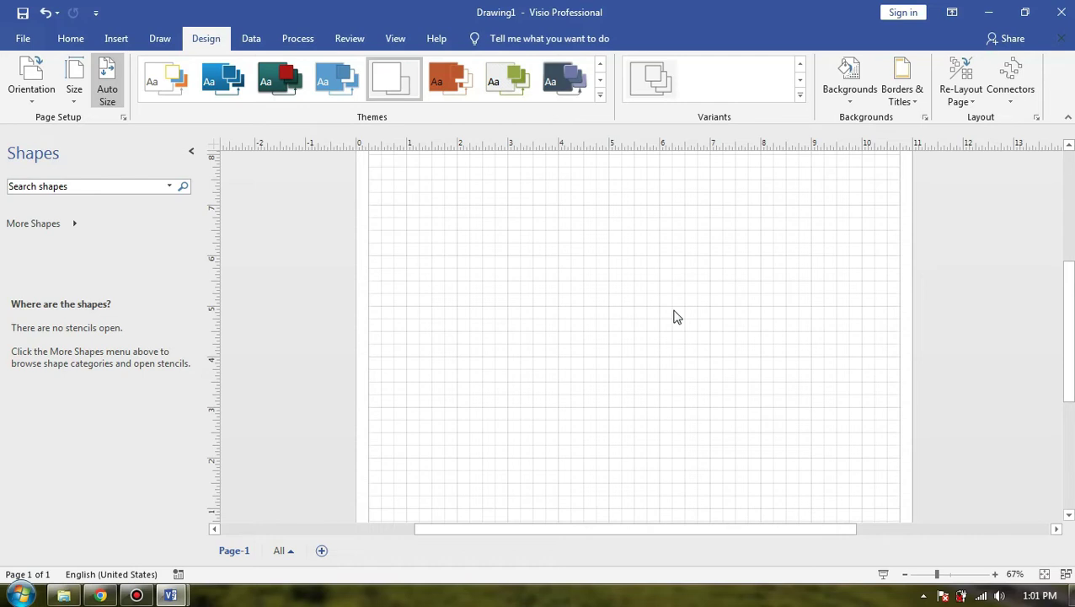
{"action": "scroll", "coordinate": [708, 329], "scroll_direction": "up", "scroll_amount": 3}
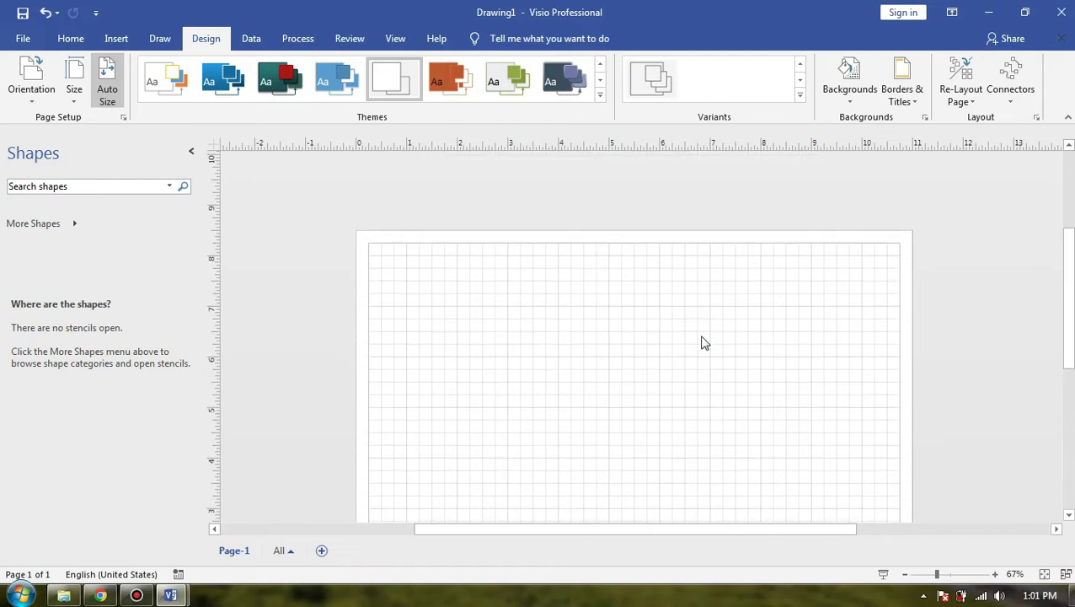
{"action": "scroll", "coordinate": [703, 343], "scroll_direction": "down", "scroll_amount": 2}
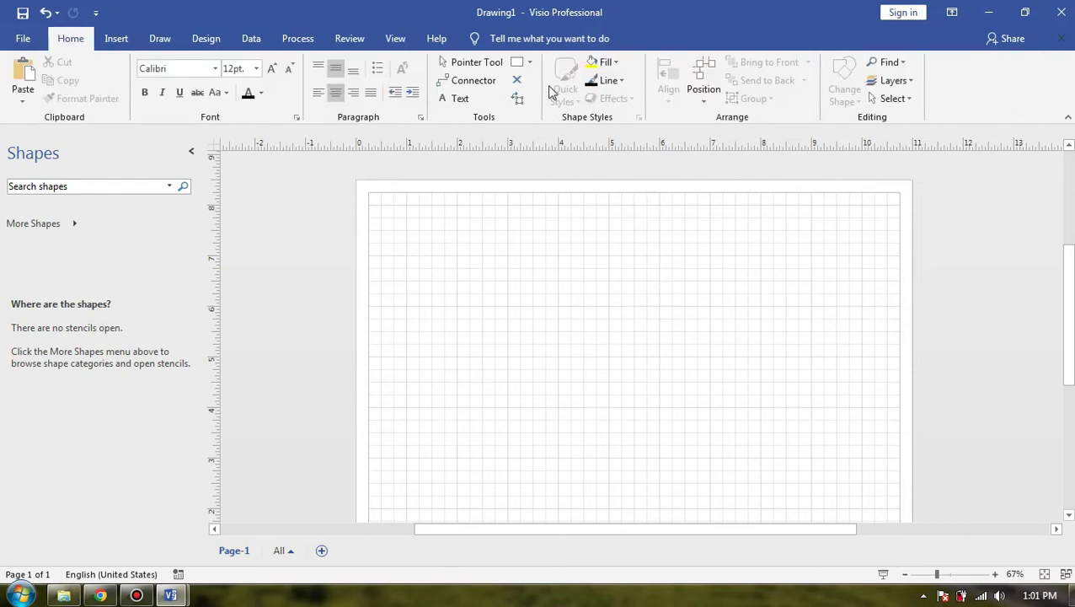
{"action": "left_click", "coordinate": [114, 595]}
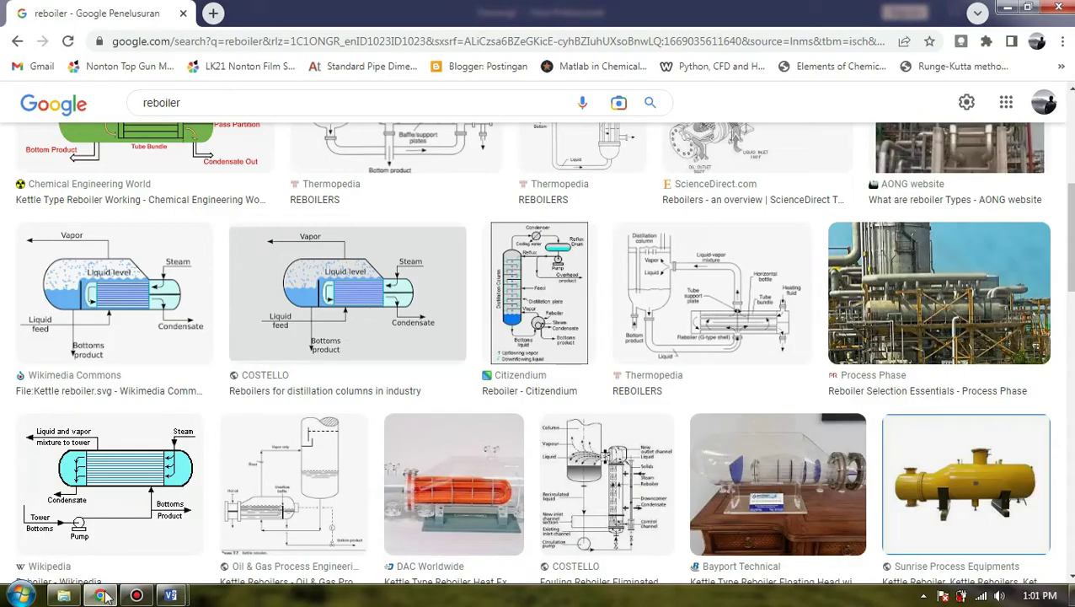
{"action": "left_click", "coordinate": [104, 596]}
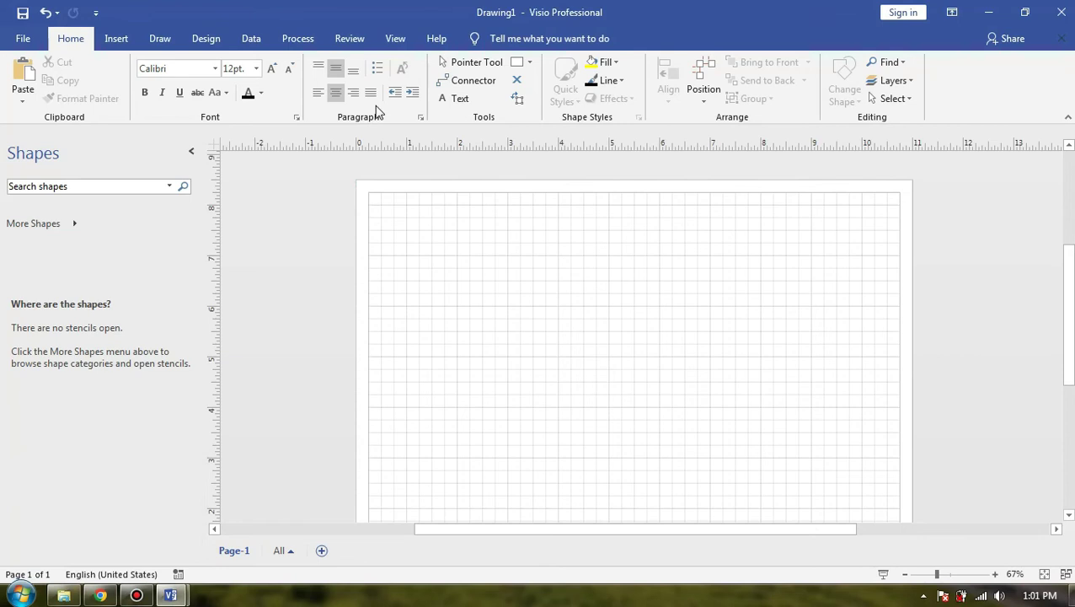
- Draw a thin horizontal rectangle 2.5 in wide and 0.125 in high on the page and deselect it
{"action": "left_click", "coordinate": [531, 63]}
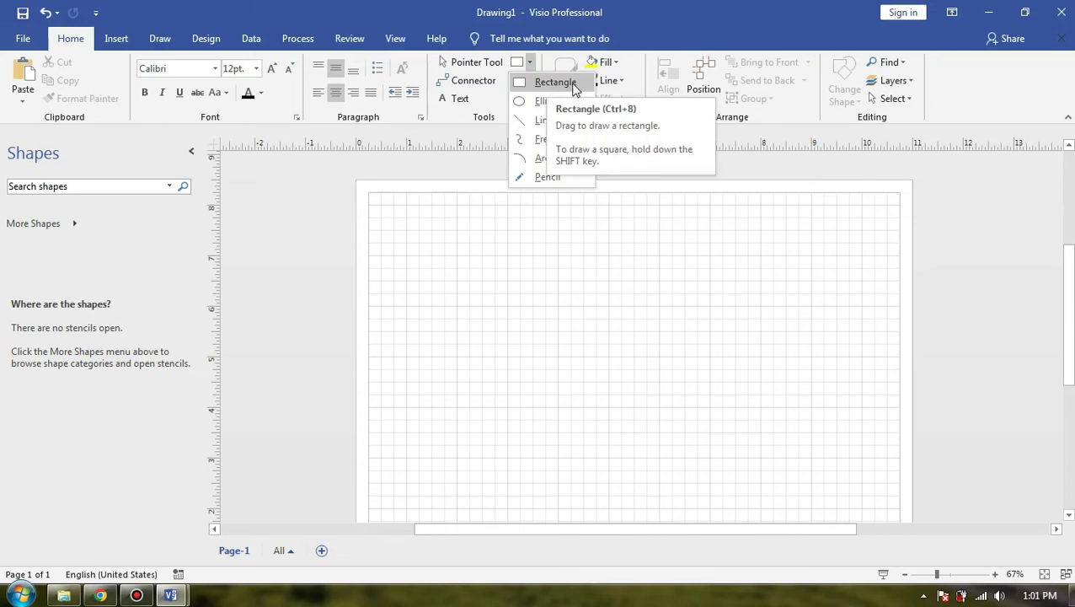
{"action": "left_click", "coordinate": [556, 82]}
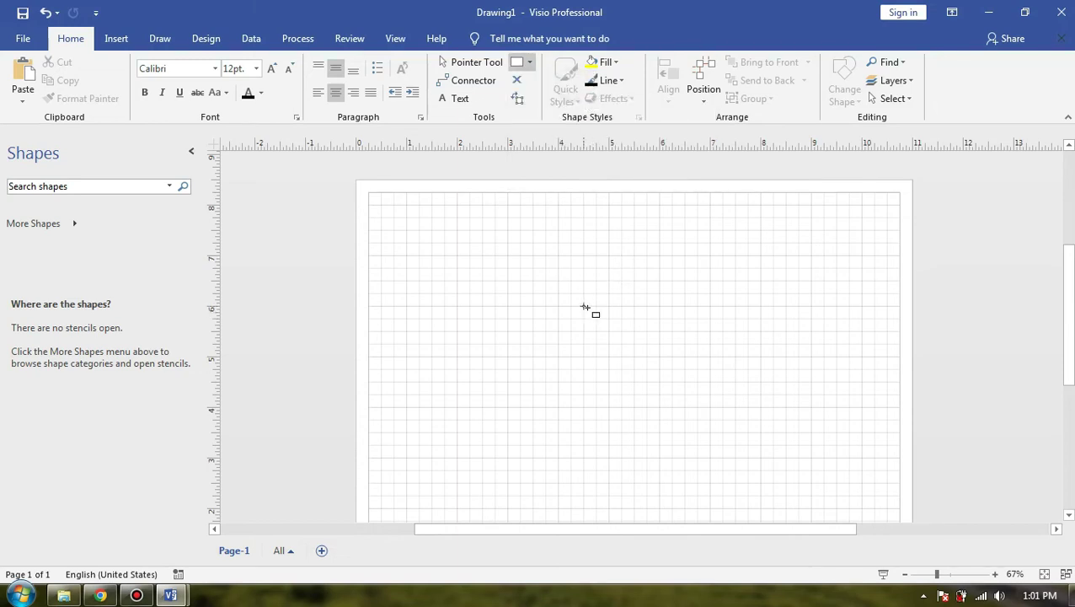
{"action": "mouse_move", "coordinate": [583, 308]}
{"action": "left_mouse_down"}
{"action": "mouse_move", "coordinate": [755, 312]}
{"action": "mouse_move", "coordinate": [711, 313]}
{"action": "left_mouse_up"}
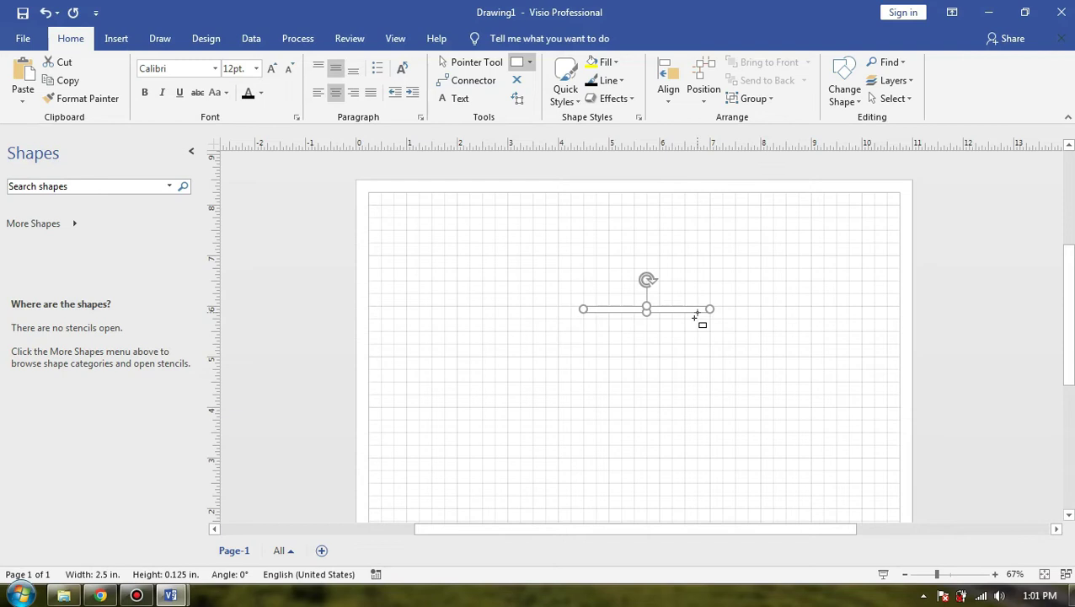
{"action": "scroll", "coordinate": [691, 322], "scroll_direction": "up", "scroll_amount": 2}
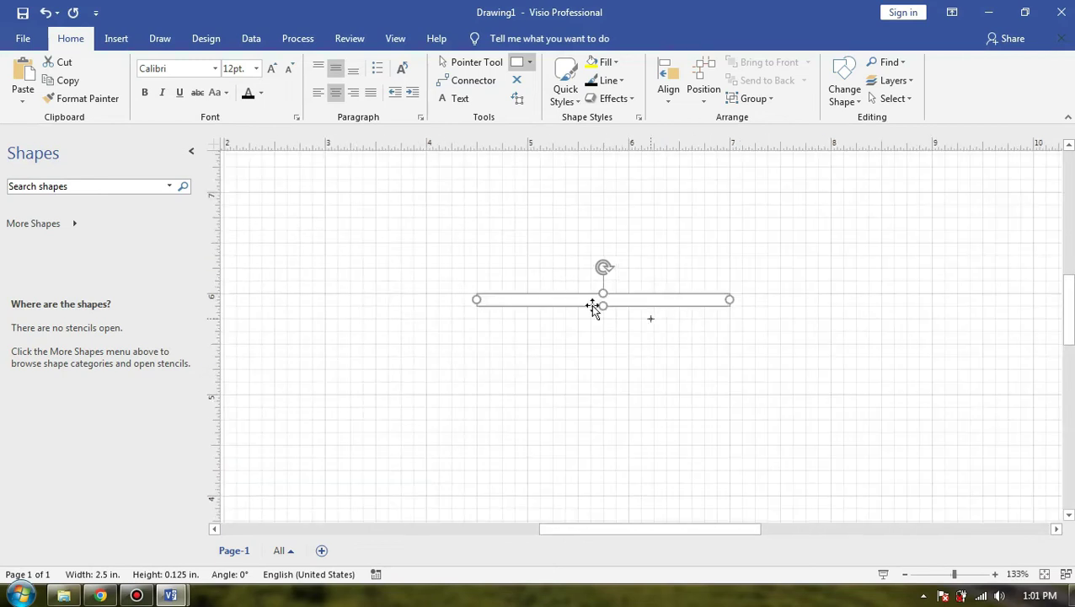
{"action": "left_click", "coordinate": [632, 282]}
{"action": "left_click", "coordinate": [459, 63]}
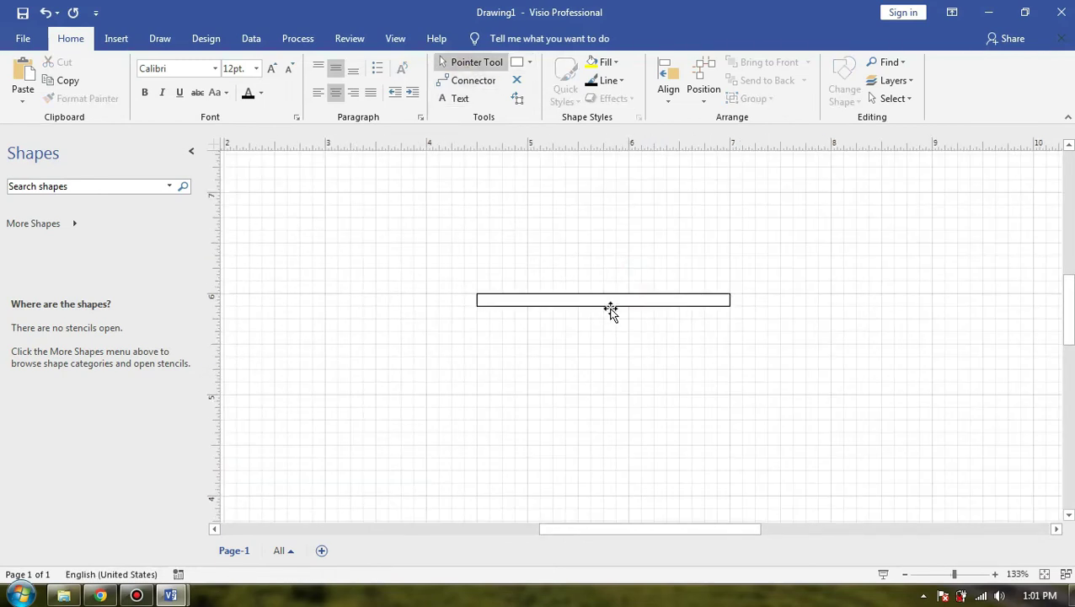
- Reduce the thin horizontal rectangle's height to 0.031 in and deselect it
{"action": "scroll", "coordinate": [627, 298], "scroll_direction": "up", "scroll_amount": 3}
{"action": "scroll", "coordinate": [627, 297], "scroll_direction": "down", "scroll_amount": 2}
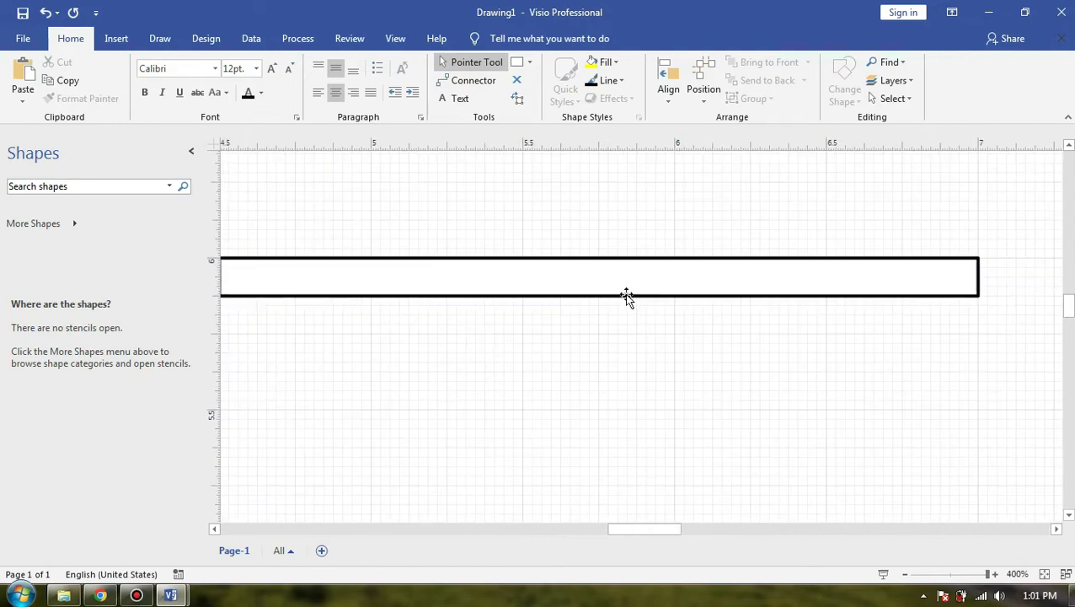
{"action": "left_click", "coordinate": [627, 297]}
{"action": "left_click_drag", "start_coordinate": [606, 295], "coordinate": [607, 280]}
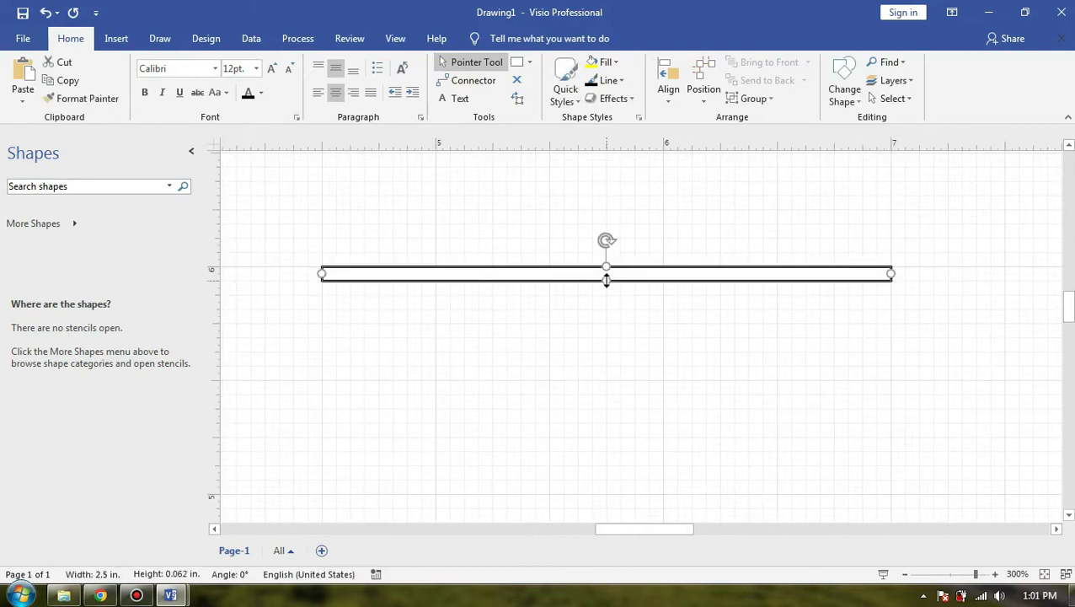
{"action": "left_click", "coordinate": [654, 252]}
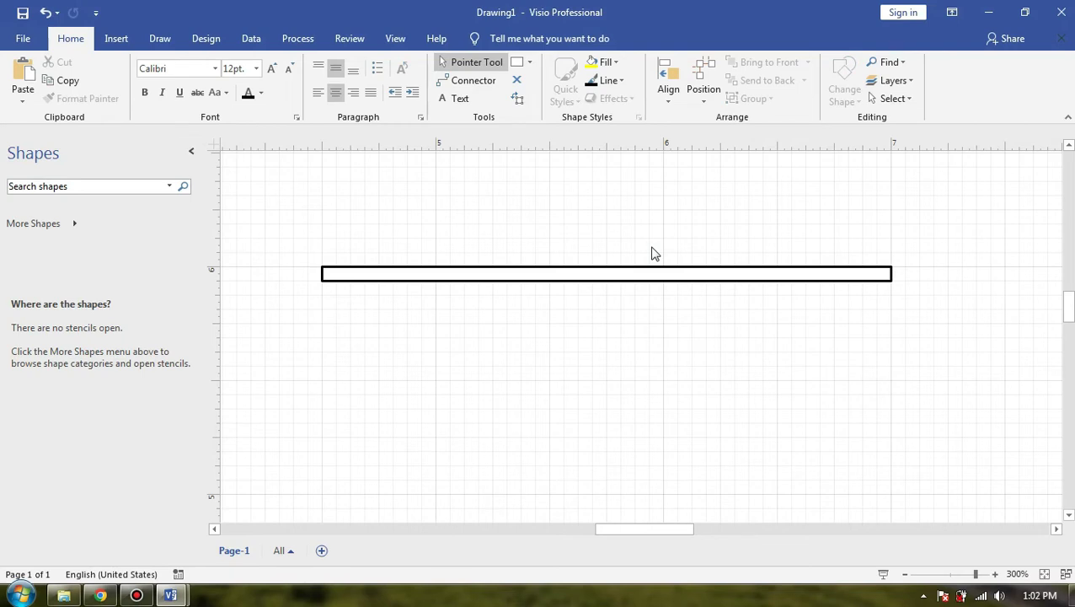
{"action": "left_click", "coordinate": [647, 281]}
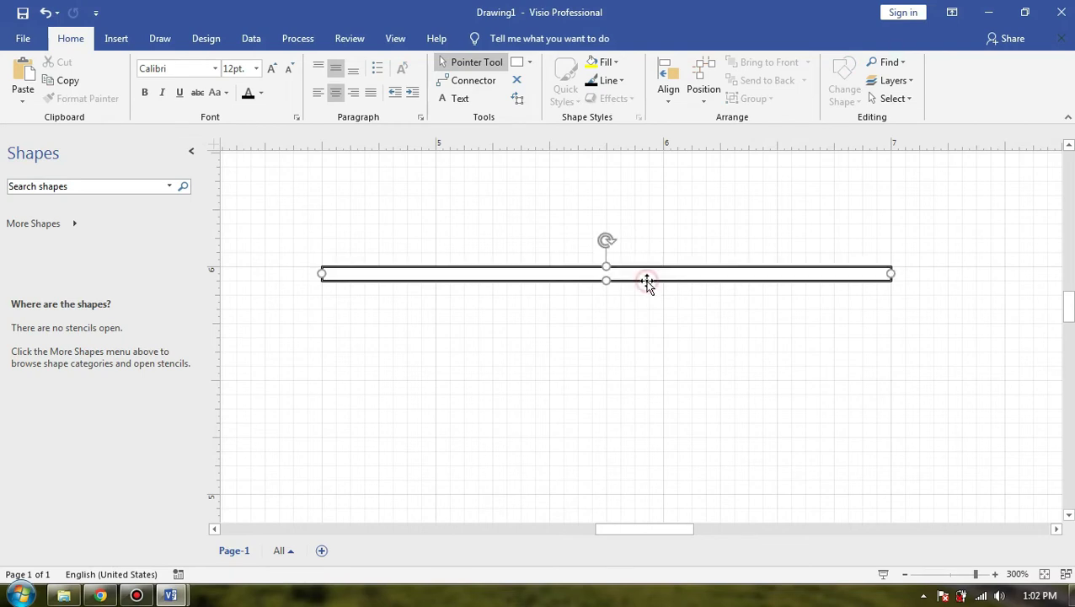
{"action": "scroll", "coordinate": [613, 304], "scroll_direction": "up", "scroll_amount": 1}
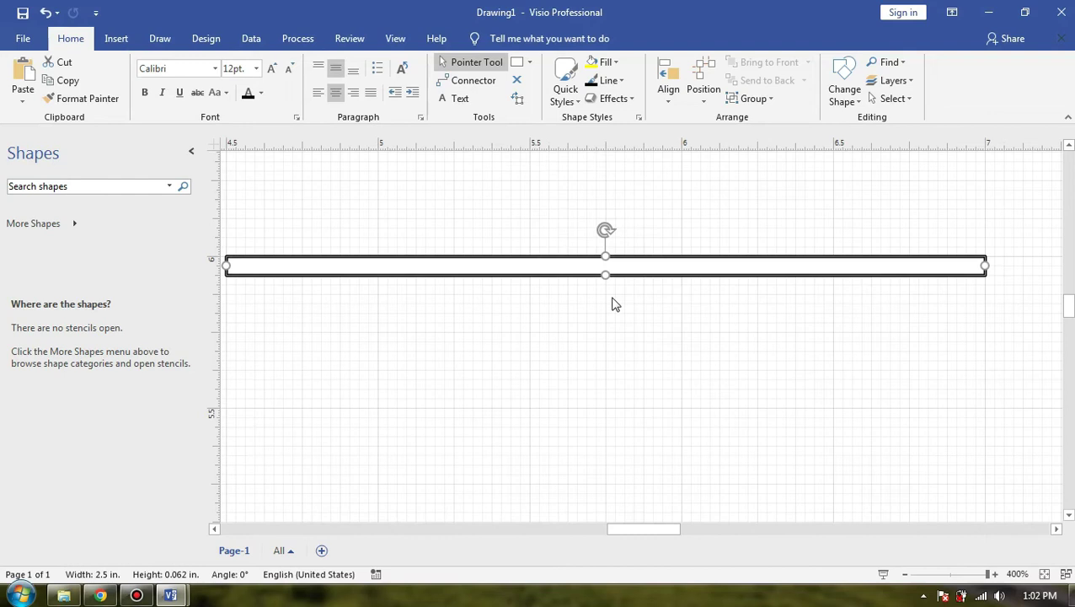
{"action": "scroll", "coordinate": [614, 304], "scroll_direction": "down", "scroll_amount": 1}
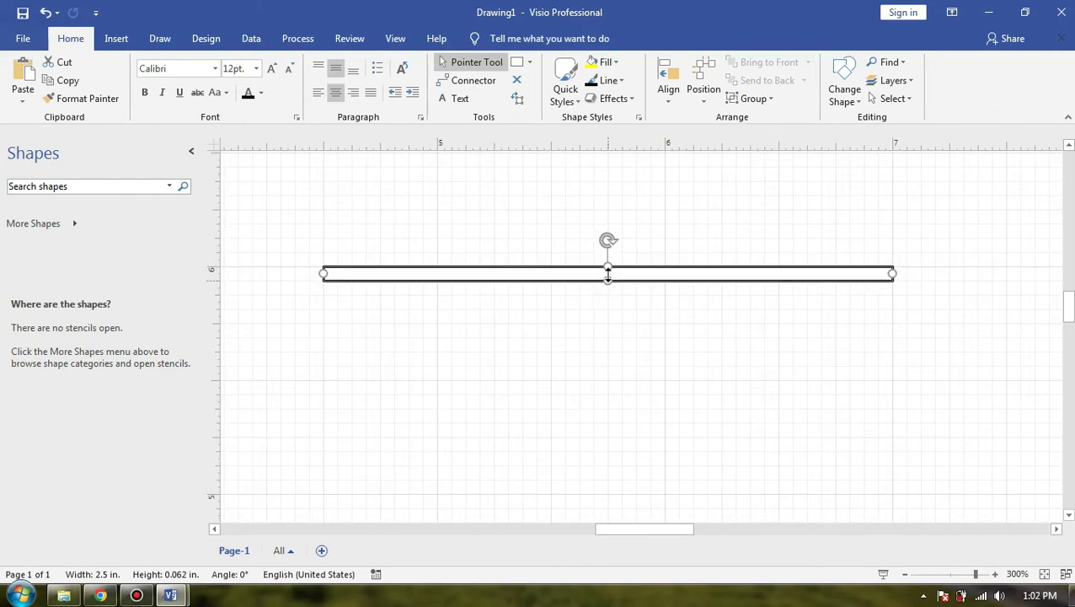
{"action": "left_click_drag", "start_coordinate": [608, 278], "coordinate": [607, 271]}
{"action": "left_click", "coordinate": [664, 240]}
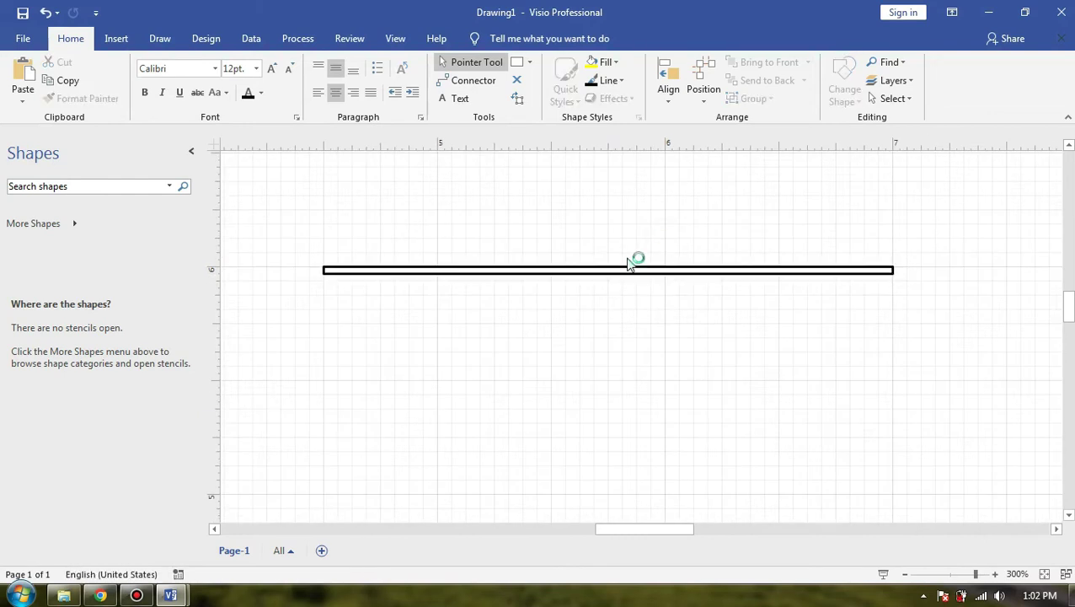
- Shorten the thin rectangle to a width of 2 in by moving its left end inward
{"action": "left_click", "coordinate": [488, 270]}
{"action": "left_click_drag", "start_coordinate": [403, 272], "coordinate": [435, 278]}
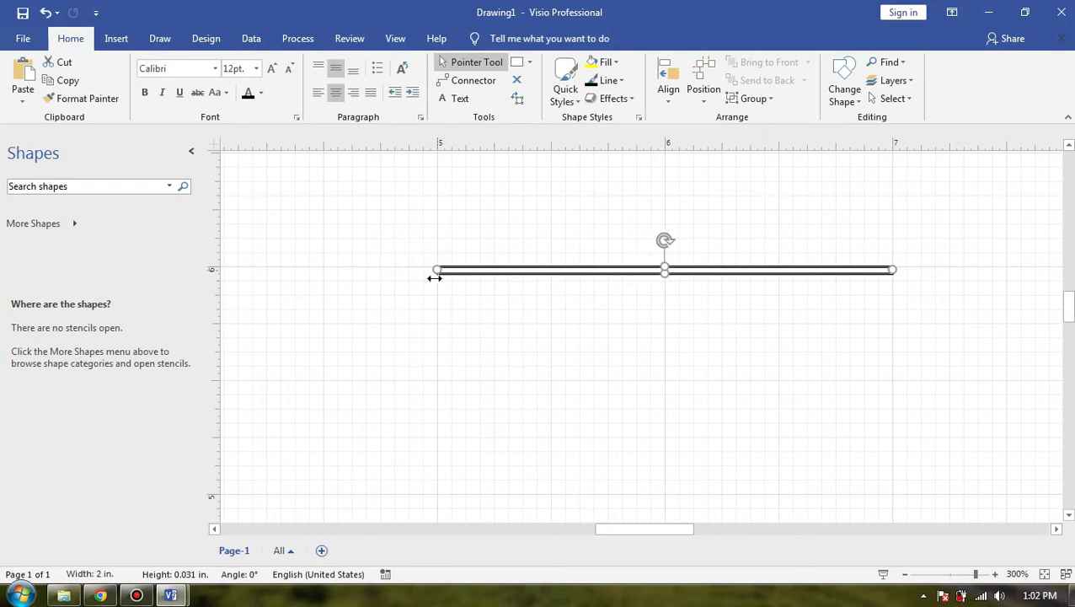
{"action": "left_click", "coordinate": [581, 262]}
- Copy the thin bar and paste five copies of it onto the page
{"action": "left_click", "coordinate": [584, 271]}
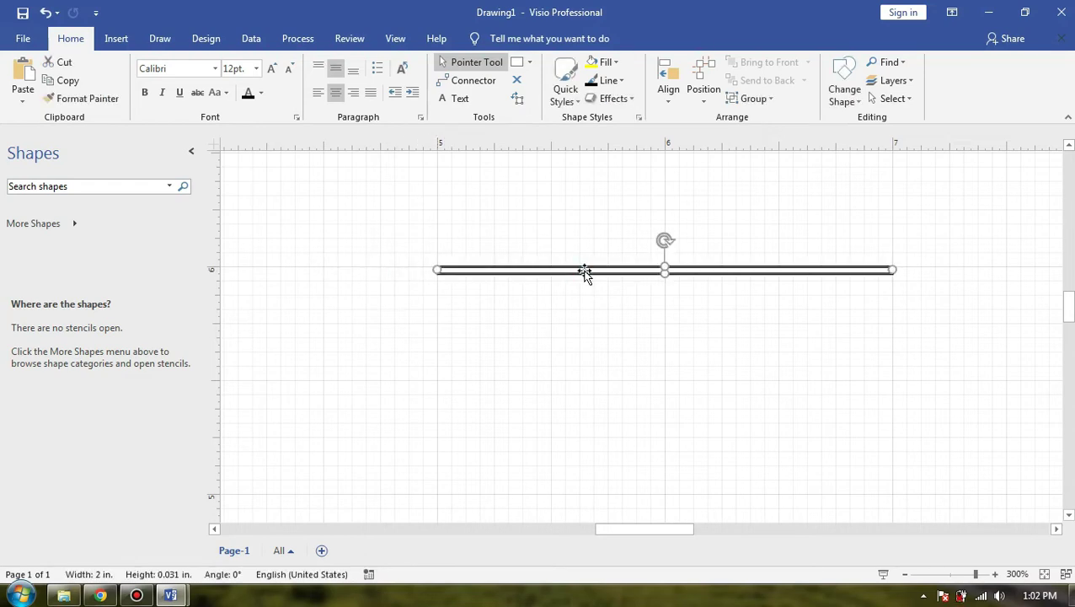
{"action": "left_click", "coordinate": [589, 295]}
{"action": "key", "text": "ctrl+v"}
{"action": "key", "text": "ctrl+v"}
{"action": "key", "text": "ctrl+v"}
{"action": "key", "text": "ctrl+v"}
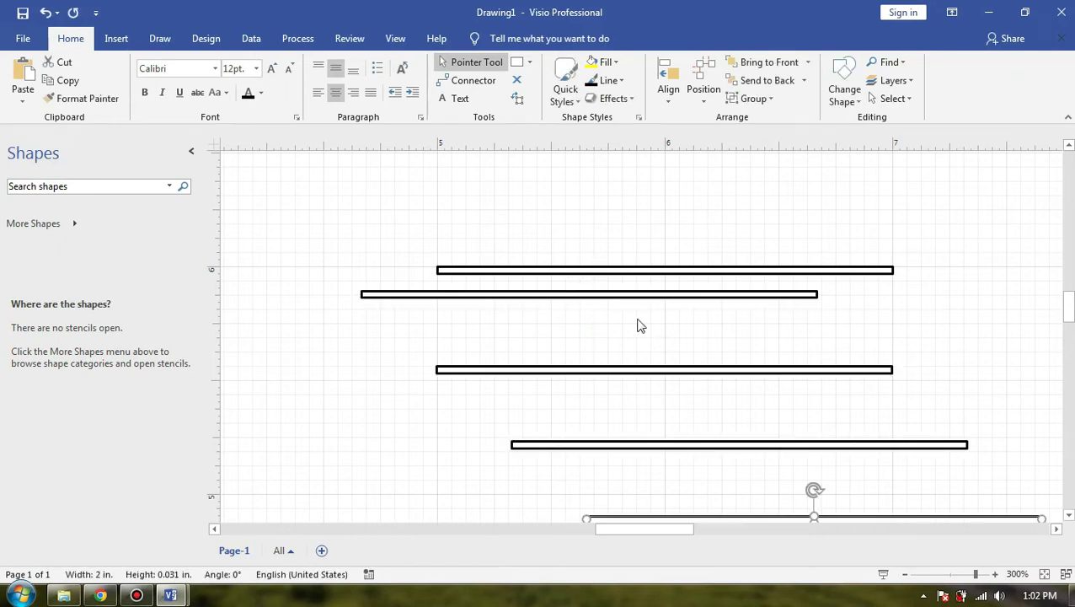
{"action": "scroll", "coordinate": [638, 320], "scroll_direction": "down", "scroll_amount": 3}
{"action": "scroll", "coordinate": [638, 320], "scroll_direction": "down", "scroll_amount": 2}
{"action": "scroll", "coordinate": [530, 355], "scroll_direction": "up", "scroll_amount": 3}
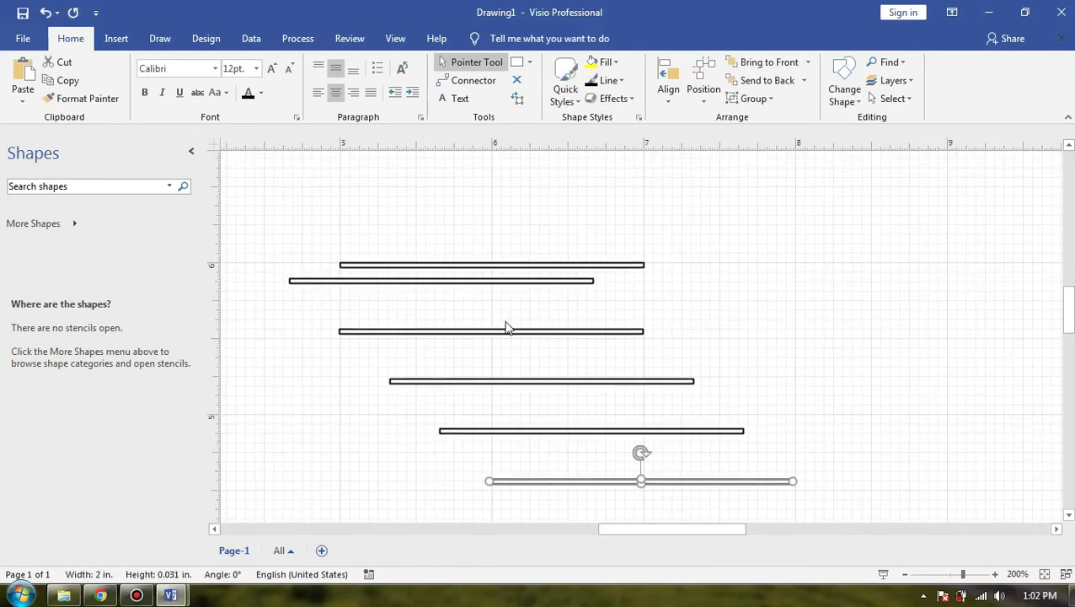
- Check the reboiler images in Chrome, return to Visio and align the first copy just below the original bar with matching ends
{"action": "left_click_drag", "start_coordinate": [626, 532], "coordinate": [613, 532]}
{"action": "scroll", "coordinate": [588, 332], "scroll_direction": "left", "scroll_amount": 4}
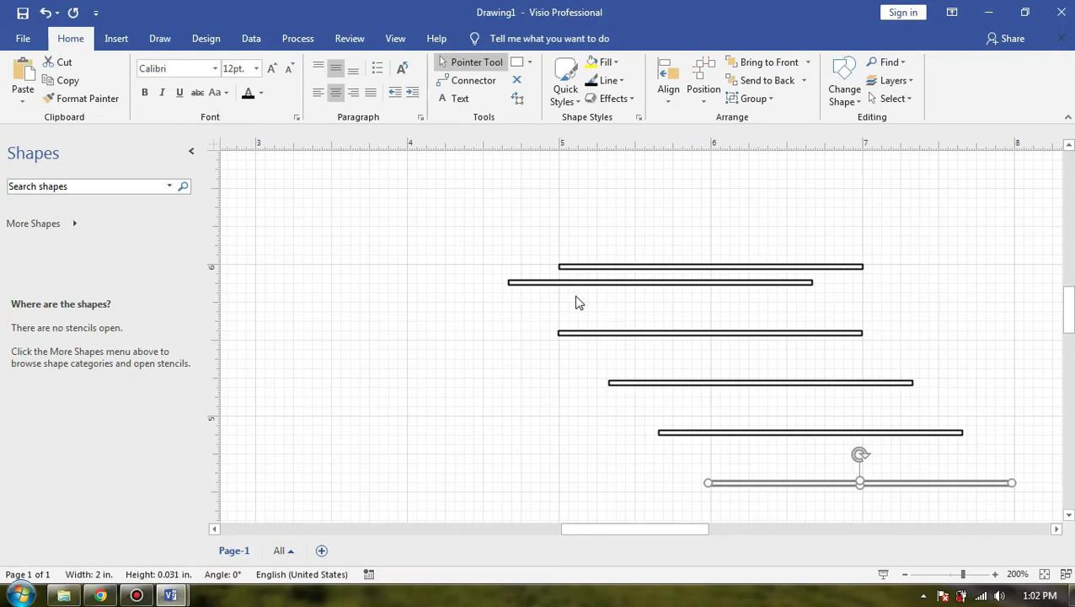
{"action": "left_click", "coordinate": [103, 595]}
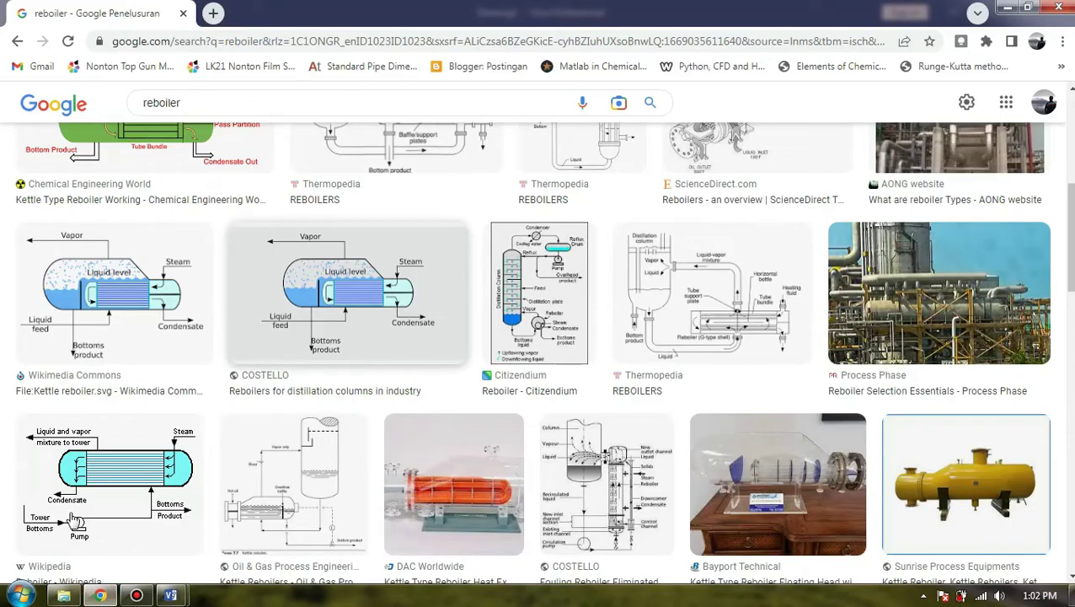
{"action": "key", "text": "alt+Tab"}
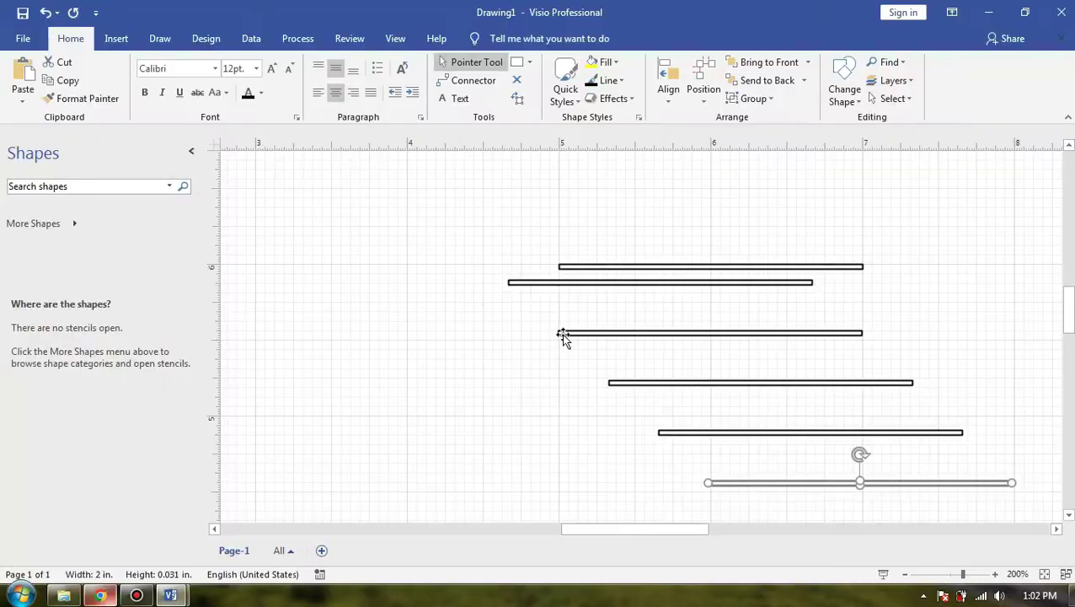
{"action": "mouse_move", "coordinate": [622, 286]}
{"action": "left_mouse_down"}
{"action": "mouse_move", "coordinate": [636, 283]}
{"action": "mouse_move", "coordinate": [617, 283]}
{"action": "left_mouse_up"}
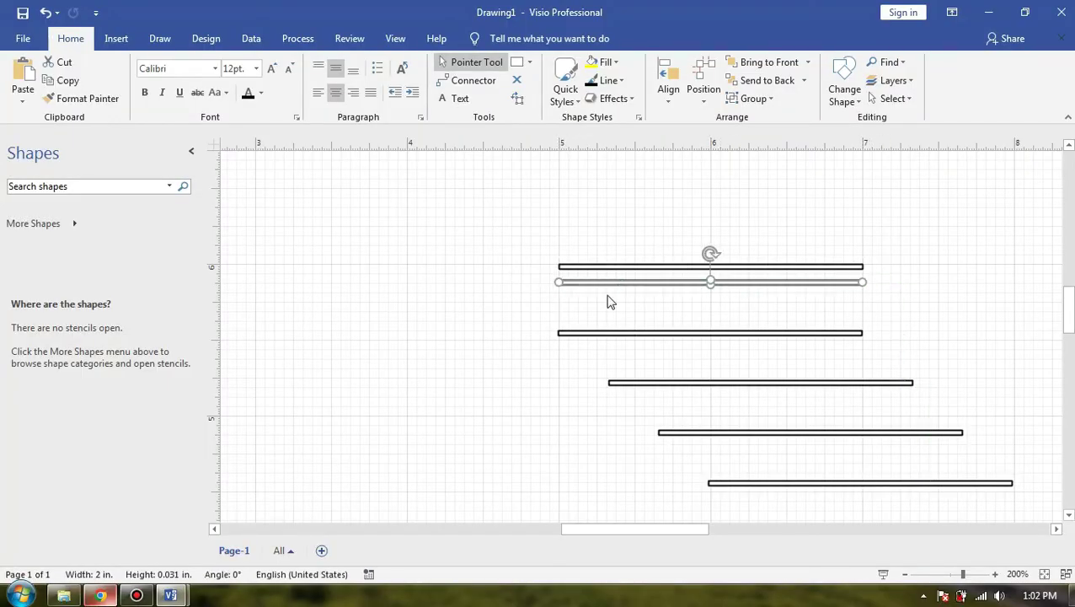
- Move three more copies up under the aligned bars with even gaps and matching ends, forming a stack of five
{"action": "scroll", "coordinate": [603, 303], "scroll_direction": "up", "scroll_amount": 3}
{"action": "left_click_drag", "start_coordinate": [509, 402], "coordinate": [534, 265]}
{"action": "scroll", "coordinate": [643, 365], "scroll_direction": "down", "scroll_amount": 4}
{"action": "scroll", "coordinate": [649, 422], "scroll_direction": "up", "scroll_amount": 2}
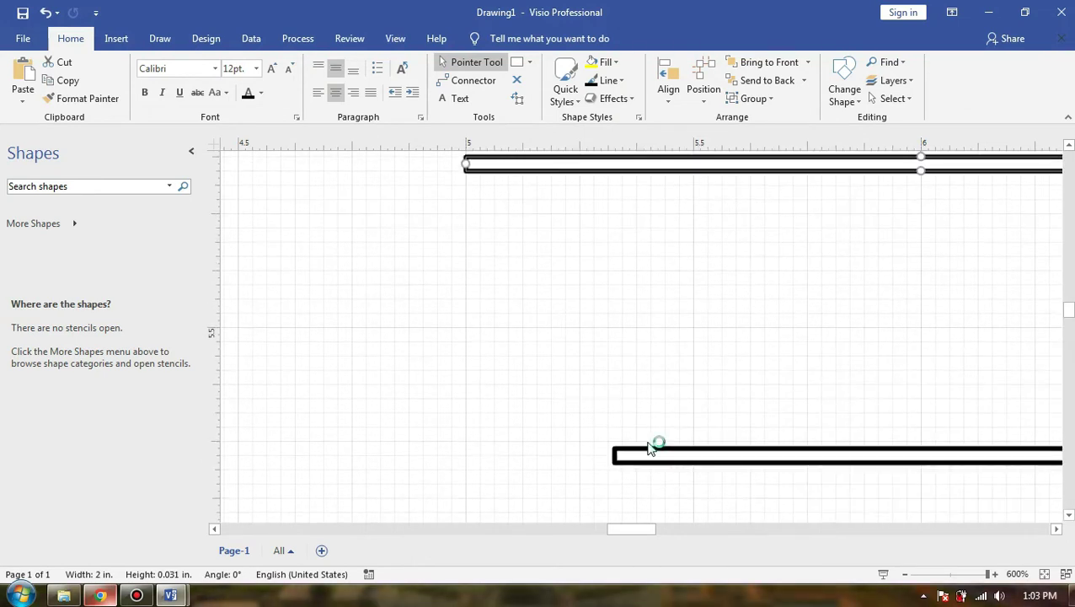
{"action": "left_click_drag", "start_coordinate": [648, 452], "coordinate": [502, 188]}
{"action": "scroll", "coordinate": [642, 504], "scroll_direction": "down", "scroll_amount": 2}
{"action": "left_click_drag", "start_coordinate": [765, 461], "coordinate": [548, 222]}
{"action": "scroll", "coordinate": [577, 394], "scroll_direction": "up", "scroll_amount": 2}
{"action": "left_click_drag", "start_coordinate": [573, 404], "coordinate": [509, 272]}
{"action": "left_click", "coordinate": [640, 379]}
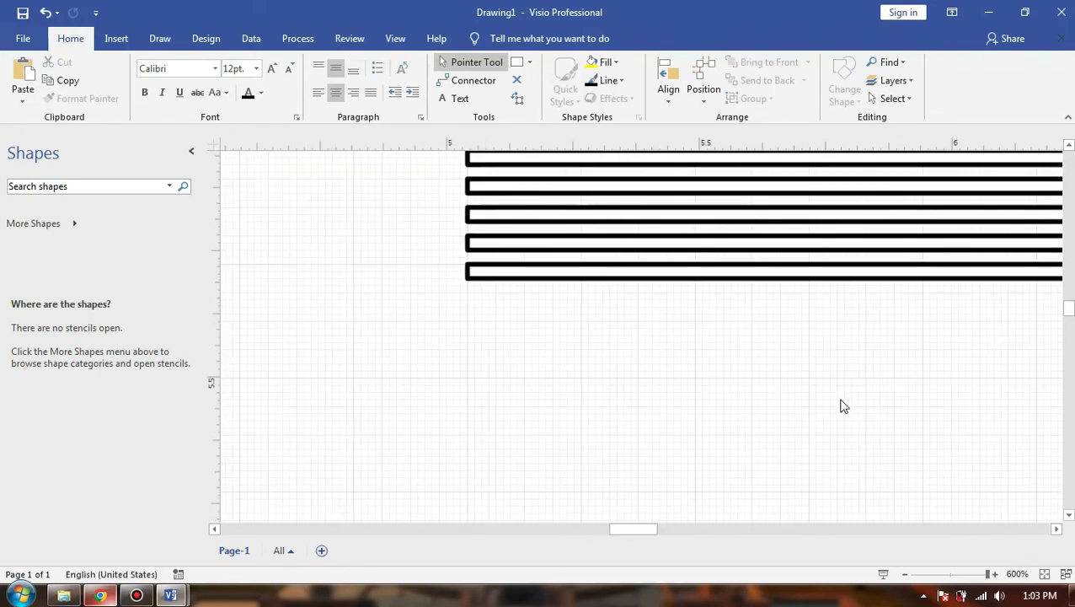
- Duplicate the whole stack of five bars and place the copy beneath the original stack
{"action": "scroll", "coordinate": [788, 502], "scroll_direction": "up", "scroll_amount": 2}
{"action": "left_click_drag", "start_coordinate": [645, 529], "coordinate": [655, 528]}
{"action": "scroll", "coordinate": [725, 485], "scroll_direction": "down", "scroll_amount": 2}
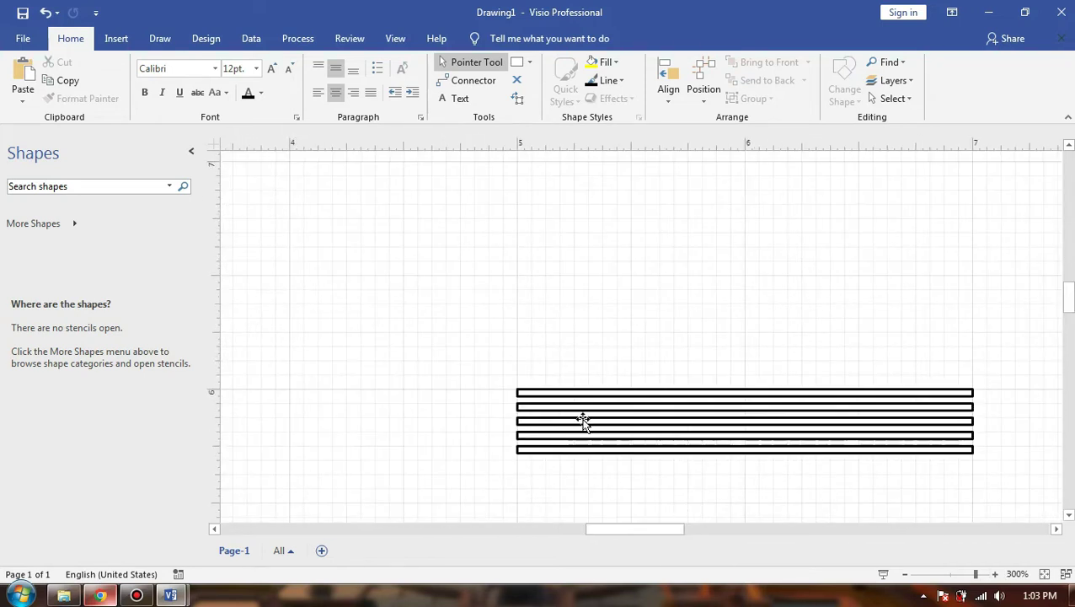
{"action": "scroll", "coordinate": [522, 324], "scroll_direction": "down", "scroll_amount": 1}
{"action": "left_click_drag", "start_coordinate": [480, 292], "coordinate": [996, 454]}
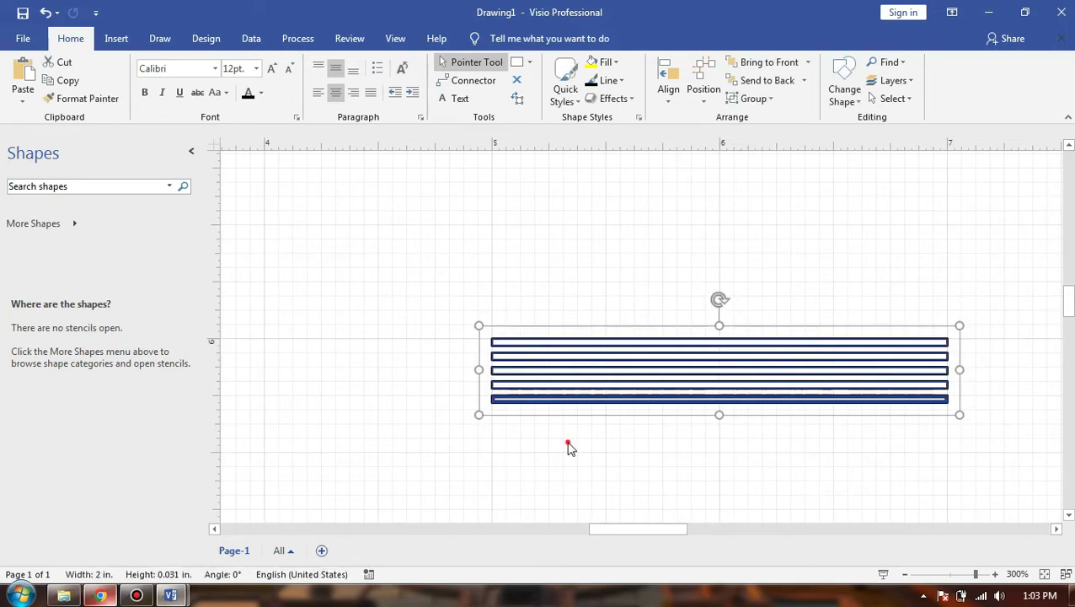
{"action": "key", "text": "ctrl+v"}
{"action": "left_click_drag", "start_coordinate": [388, 440], "coordinate": [546, 437]}
- Move the duplicated stack up so the ten bars are evenly spaced, and deselect it
{"action": "scroll", "coordinate": [546, 436], "scroll_direction": "up", "scroll_amount": 5}
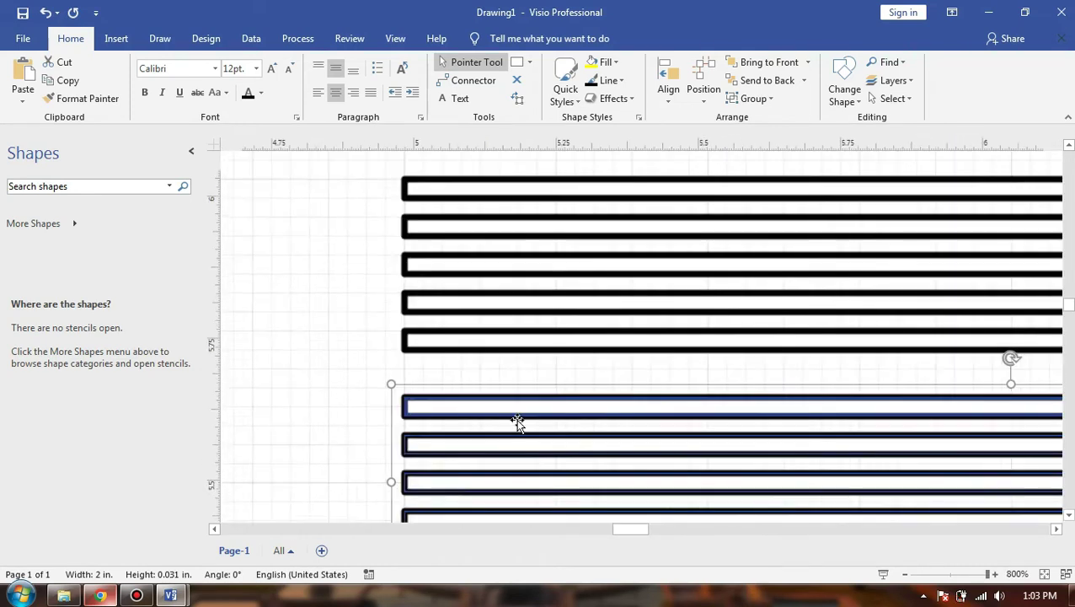
{"action": "left_click_drag", "start_coordinate": [485, 403], "coordinate": [487, 384]}
{"action": "left_click", "coordinate": [348, 355]}
{"action": "scroll", "coordinate": [876, 381], "scroll_direction": "down", "scroll_amount": 5}
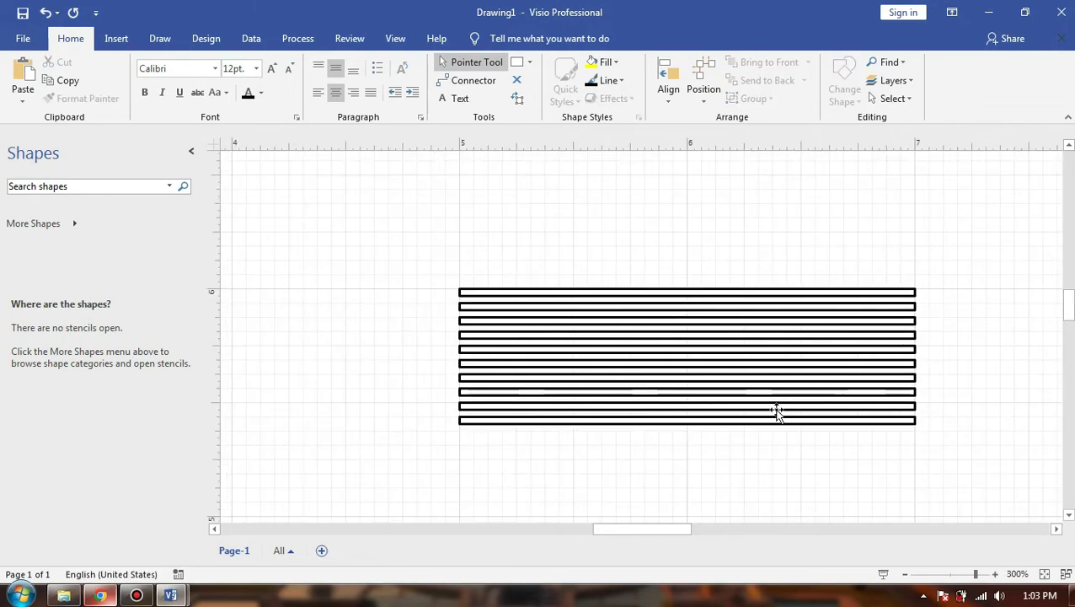
{"action": "scroll", "coordinate": [814, 427], "scroll_direction": "down", "scroll_amount": 2}
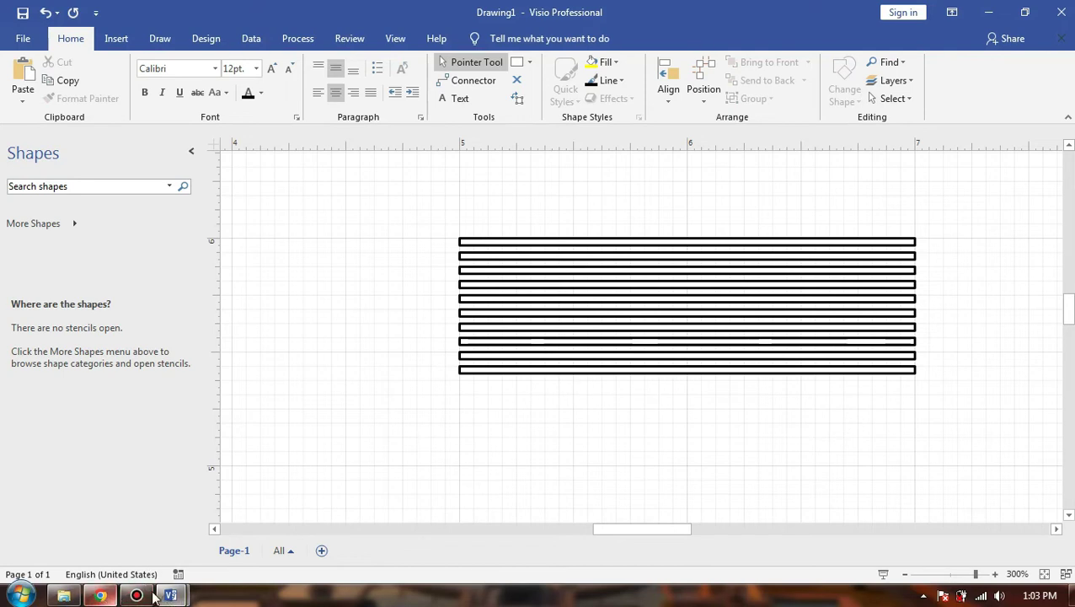
- Check the reboiler reference in Chrome, then back in Visio draw a vertical rectangle about 0.063 by 0.719 in left of the bars
{"action": "key", "text": "alt+Tab"}
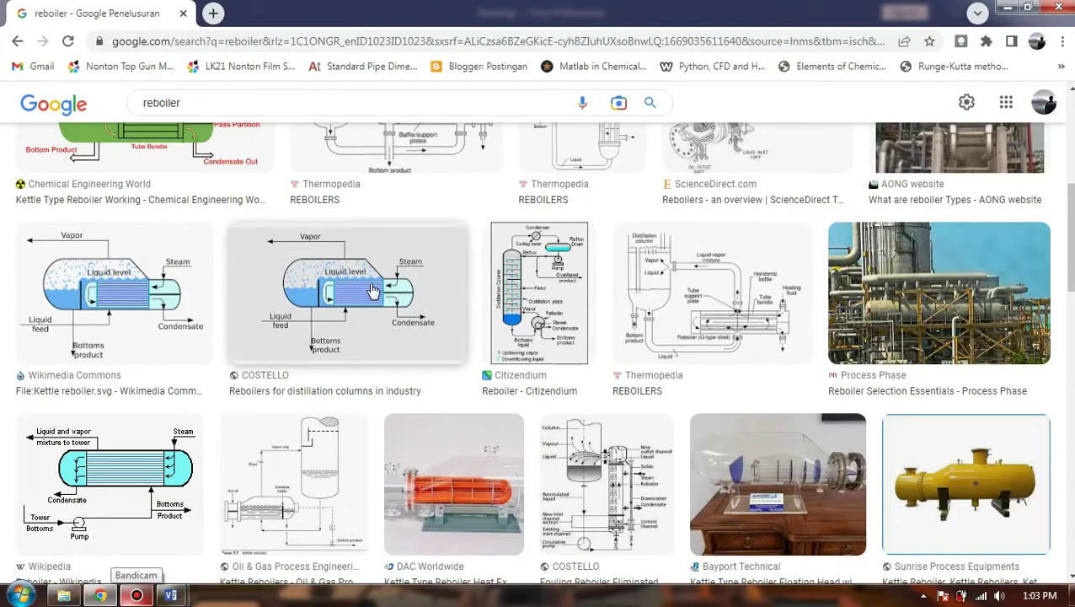
{"action": "left_click", "coordinate": [110, 597]}
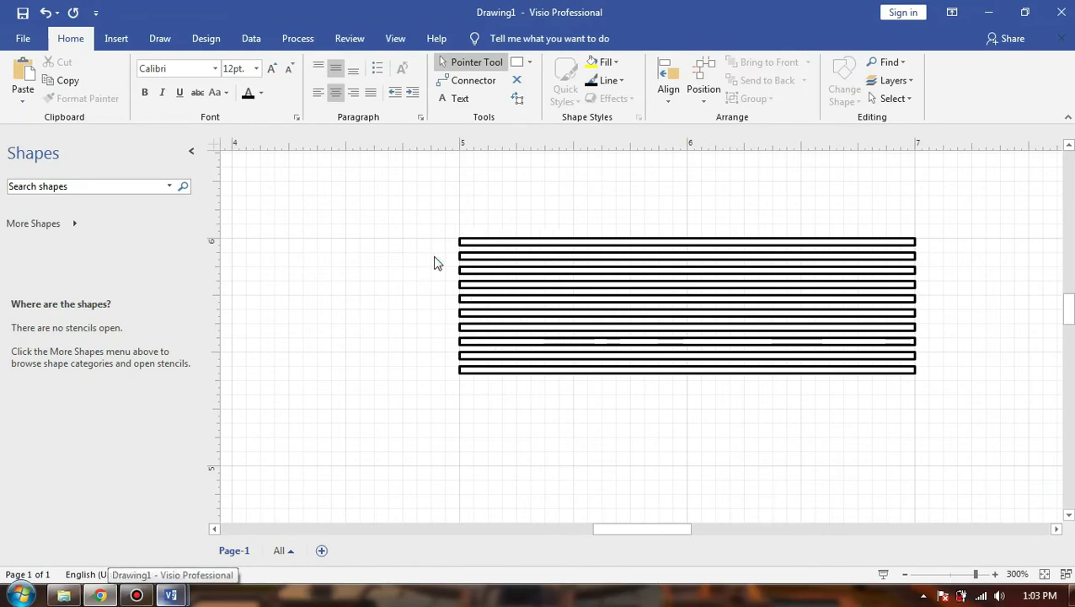
{"action": "left_click", "coordinate": [530, 63]}
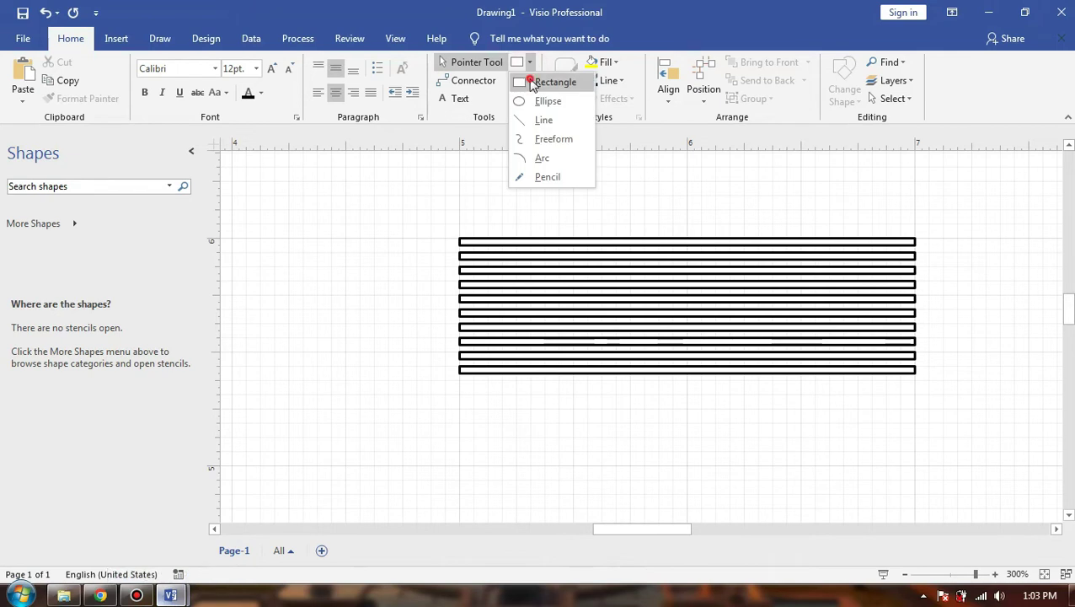
{"action": "left_click", "coordinate": [538, 80]}
{"action": "left_click_drag", "start_coordinate": [349, 246], "coordinate": [356, 410]}
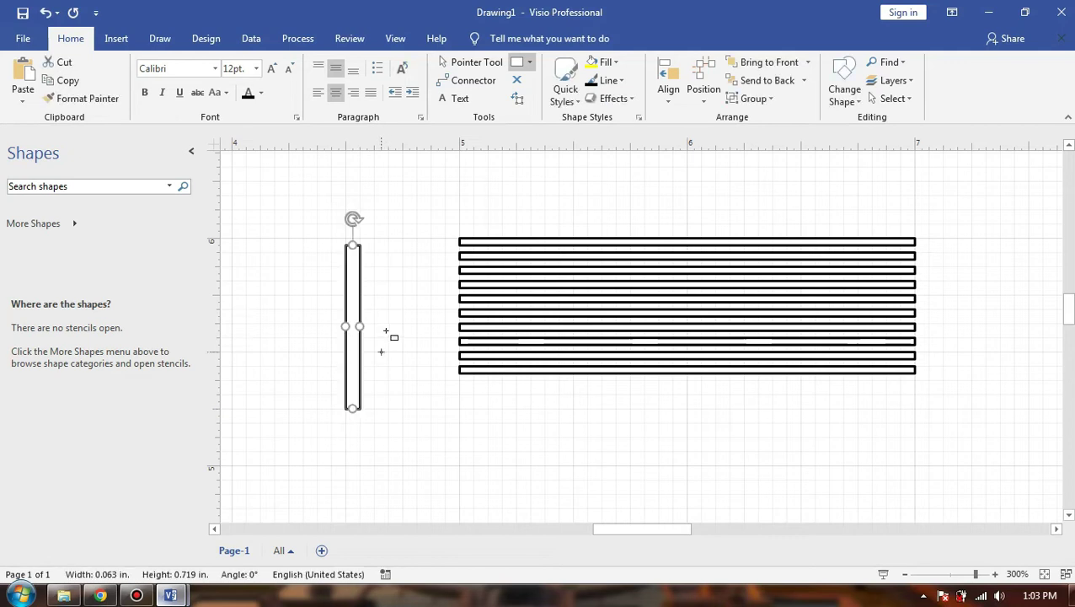
{"action": "left_click", "coordinate": [455, 63]}
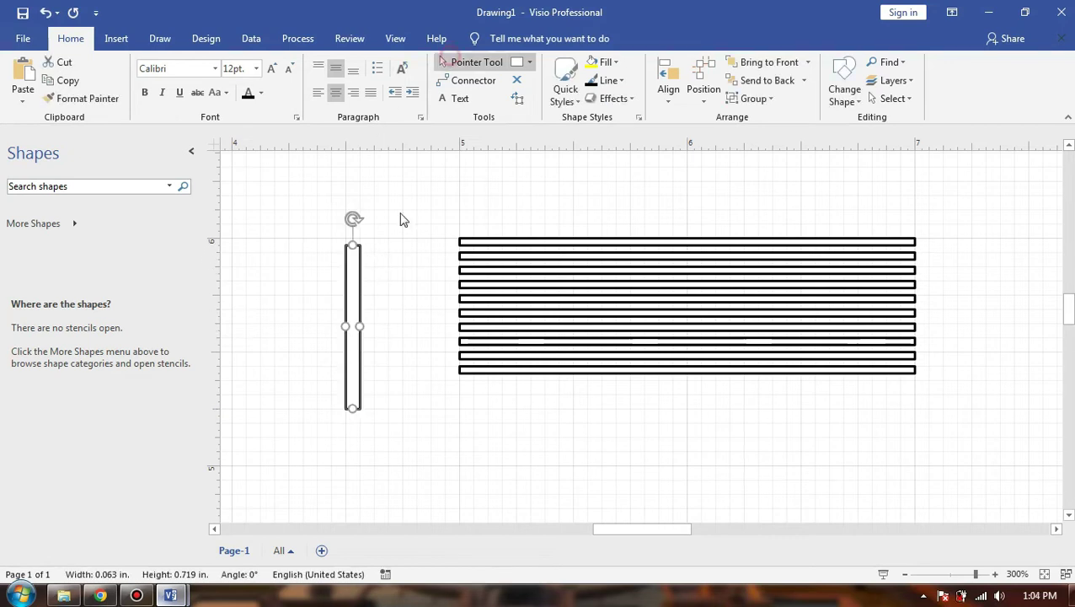
- Resize the vertical rectangle to 0.047 in wide and 0.75 in high
{"action": "scroll", "coordinate": [361, 326], "scroll_direction": "up", "scroll_amount": 2}
{"action": "left_click_drag", "start_coordinate": [360, 326], "coordinate": [348, 323]}
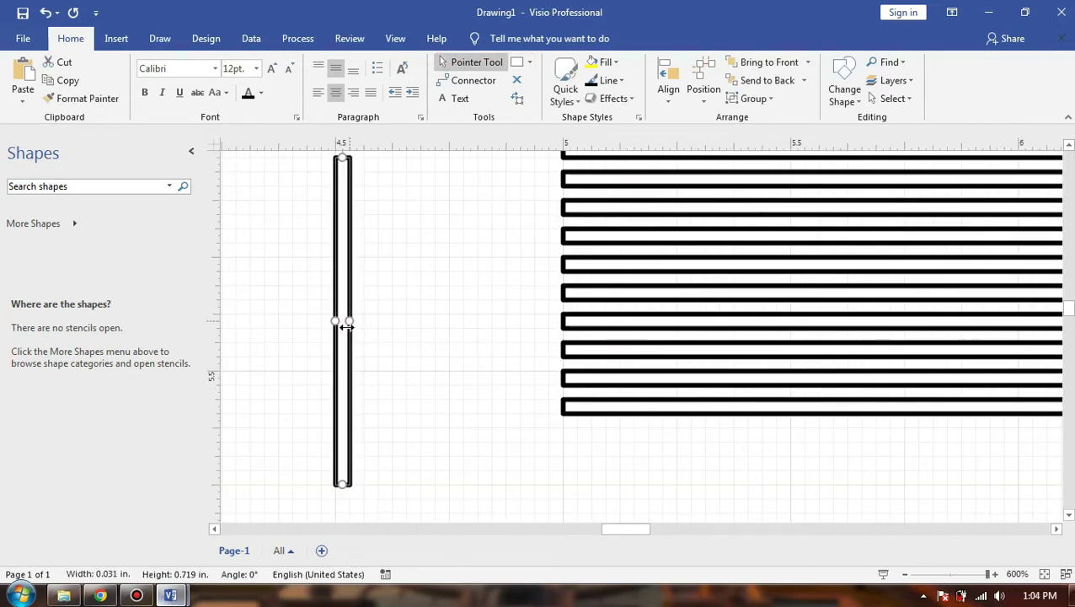
{"action": "left_click", "coordinate": [407, 314]}
{"action": "scroll", "coordinate": [359, 317], "scroll_direction": "up", "scroll_amount": 2}
{"action": "left_click", "coordinate": [350, 305]}
{"action": "left_click_drag", "start_coordinate": [357, 417], "coordinate": [365, 416]}
{"action": "left_click", "coordinate": [391, 336]}
- Move the vertical rectangle over the left ends of the stacked bars, flush with their edge
{"action": "left_click", "coordinate": [346, 257]}
{"action": "left_click_drag", "start_coordinate": [347, 256], "coordinate": [578, 262]}
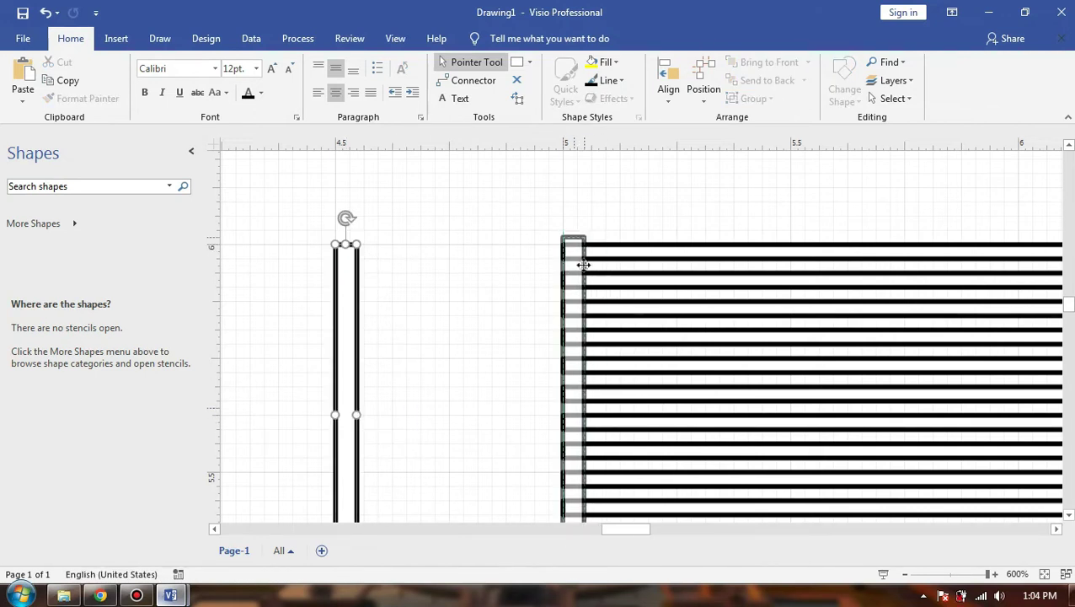
{"action": "left_click", "coordinate": [627, 225]}
- Trim the vertical rectangle's lower and upper ends so they line up with the lowest and topmost bars
{"action": "scroll", "coordinate": [595, 348], "scroll_direction": "down", "scroll_amount": 3}
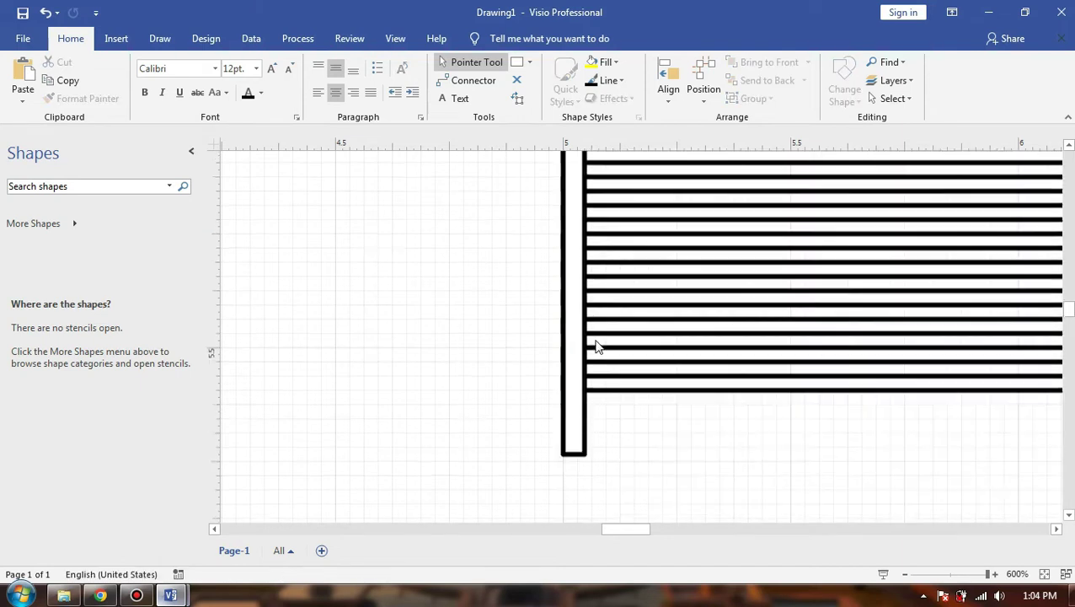
{"action": "left_click", "coordinate": [573, 427]}
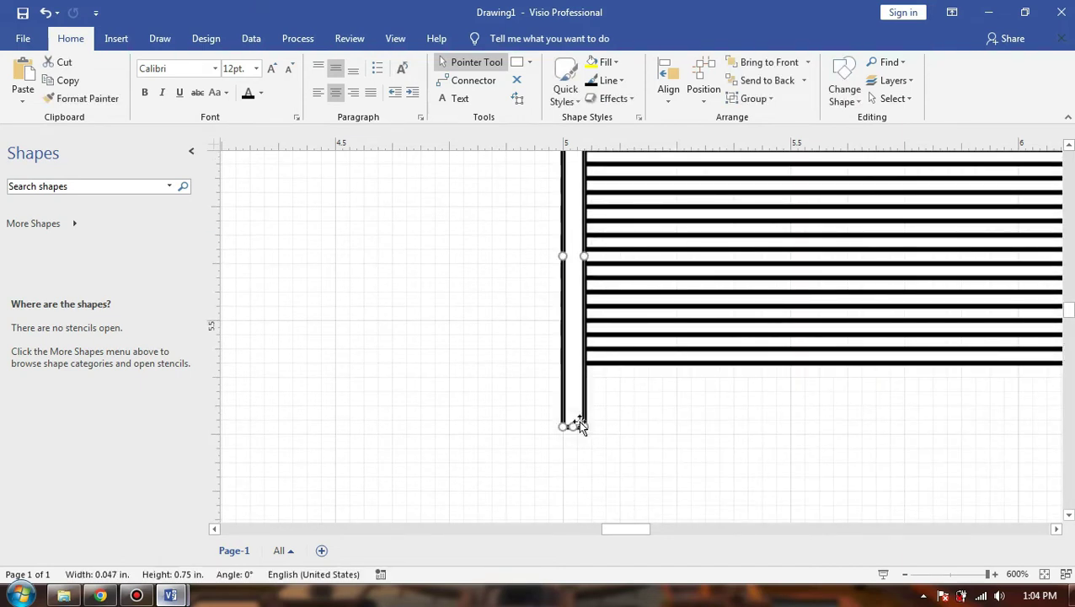
{"action": "left_click_drag", "start_coordinate": [575, 426], "coordinate": [572, 363]}
{"action": "left_click", "coordinate": [609, 398]}
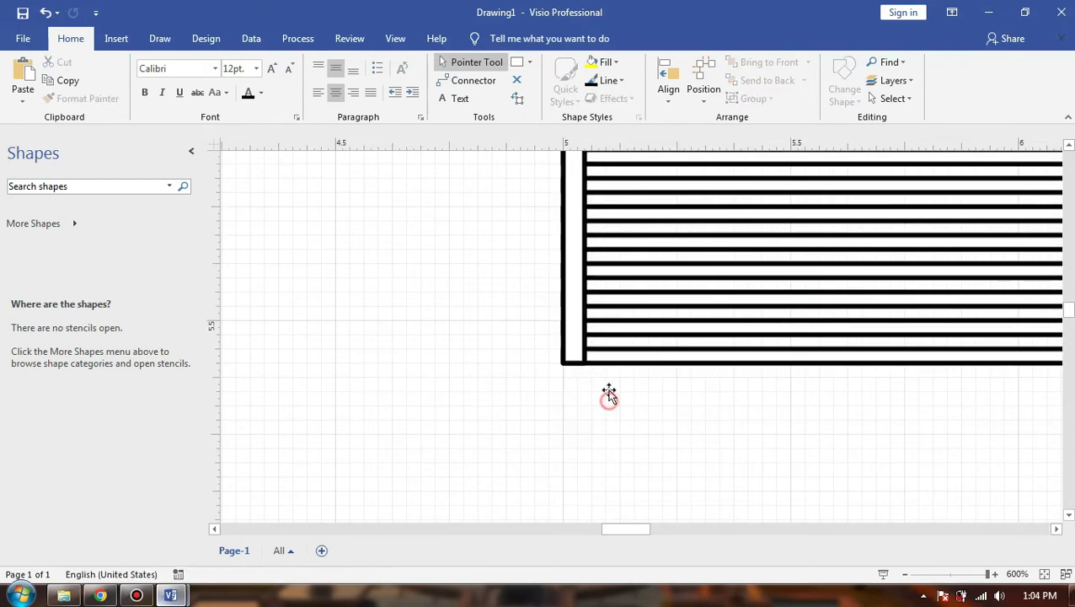
{"action": "scroll", "coordinate": [590, 320], "scroll_direction": "up", "scroll_amount": 3}
{"action": "left_click", "coordinate": [572, 241]}
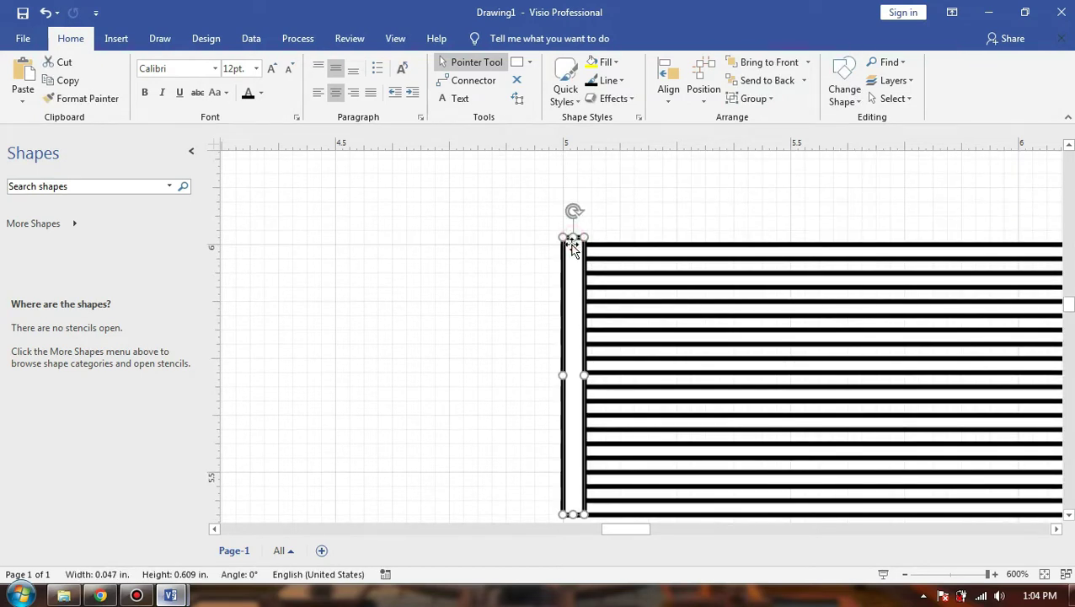
{"action": "left_click_drag", "start_coordinate": [571, 237], "coordinate": [572, 244]}
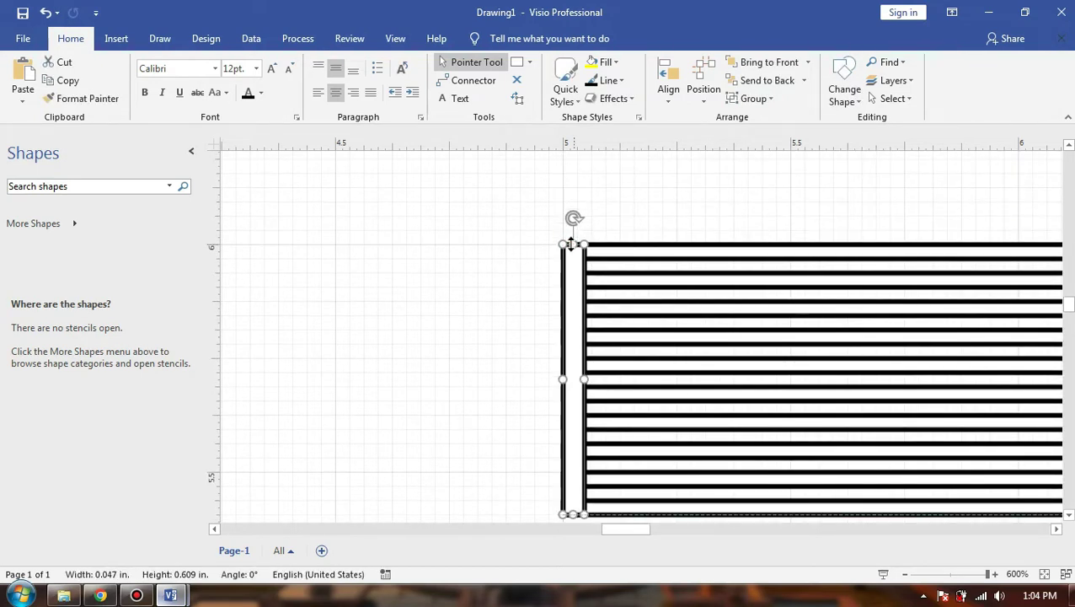
{"action": "left_click", "coordinate": [609, 252]}
{"action": "scroll", "coordinate": [609, 254], "scroll_direction": "down", "scroll_amount": 1}
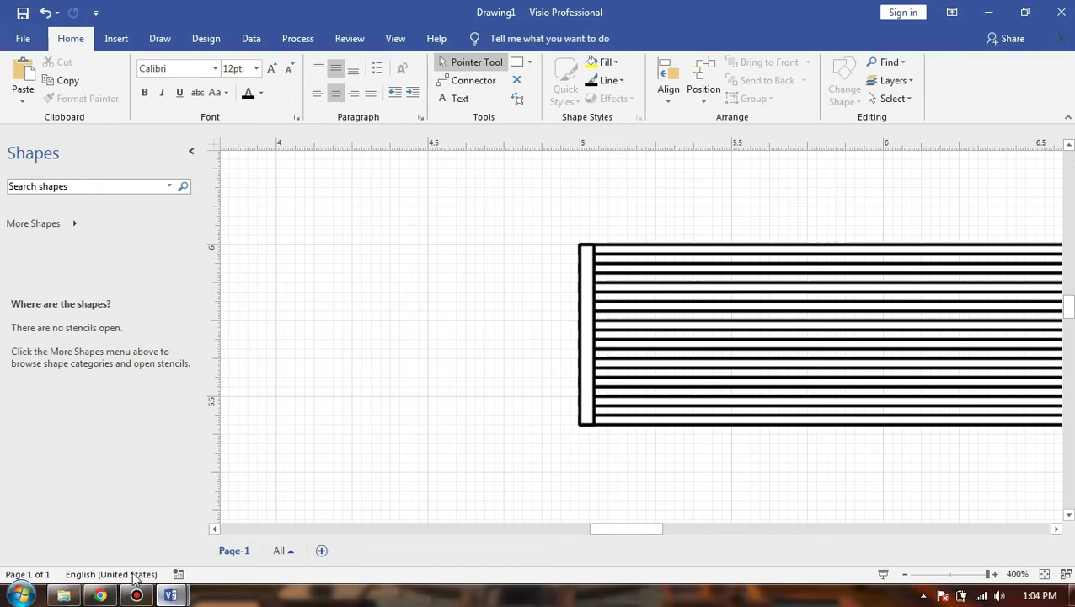
- Check the reboiler reference in Chrome, then back in Visio try a short arc about 0.168 in long at the end plate's upper corner
{"action": "left_click", "coordinate": [99, 594]}
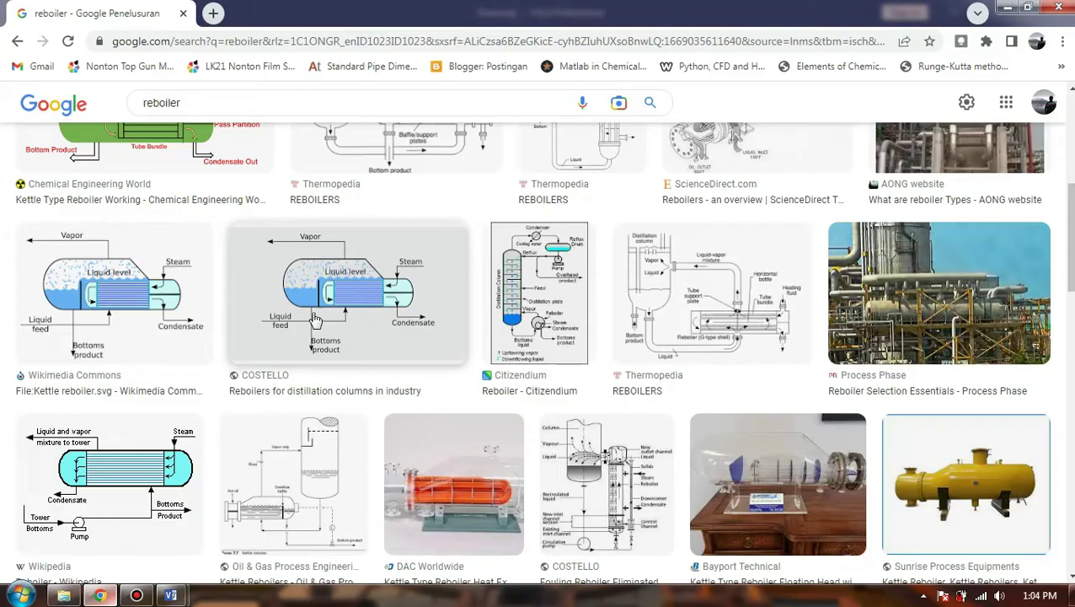
{"action": "left_click", "coordinate": [100, 595]}
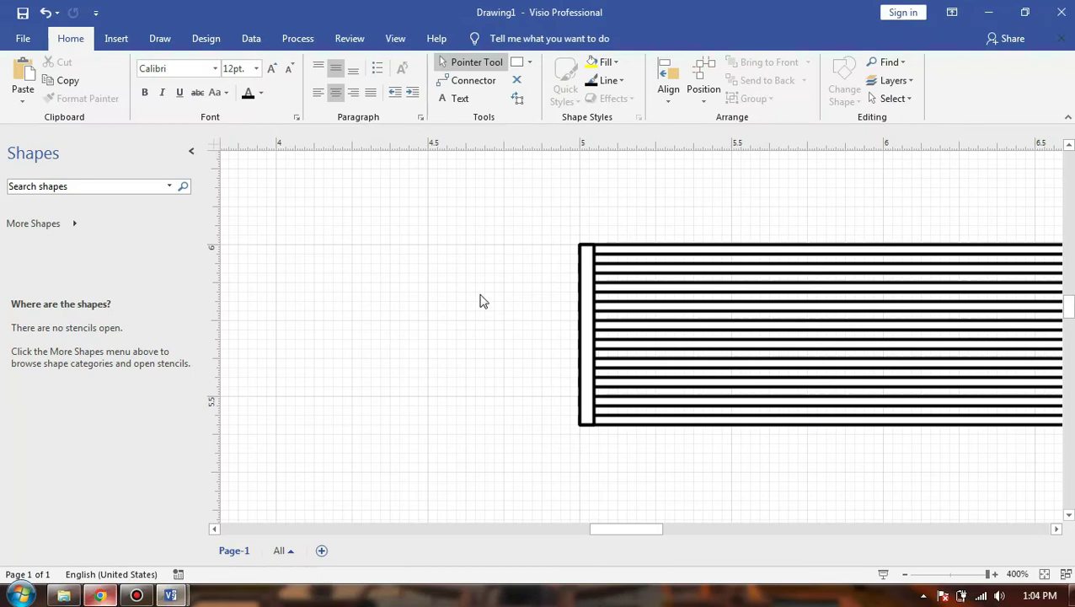
{"action": "left_click", "coordinate": [529, 62]}
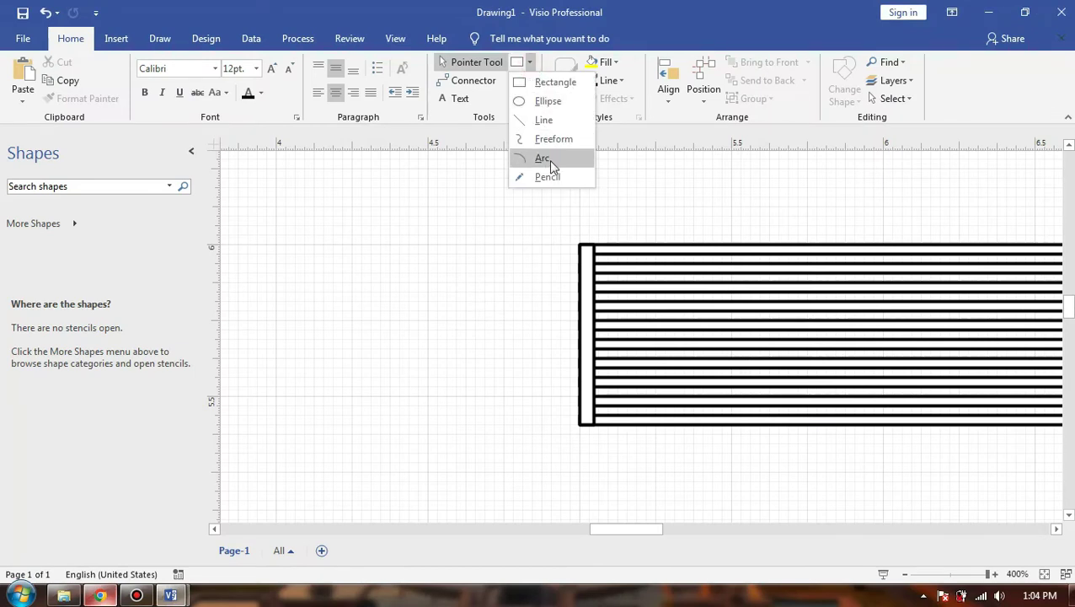
{"action": "left_click", "coordinate": [548, 159]}
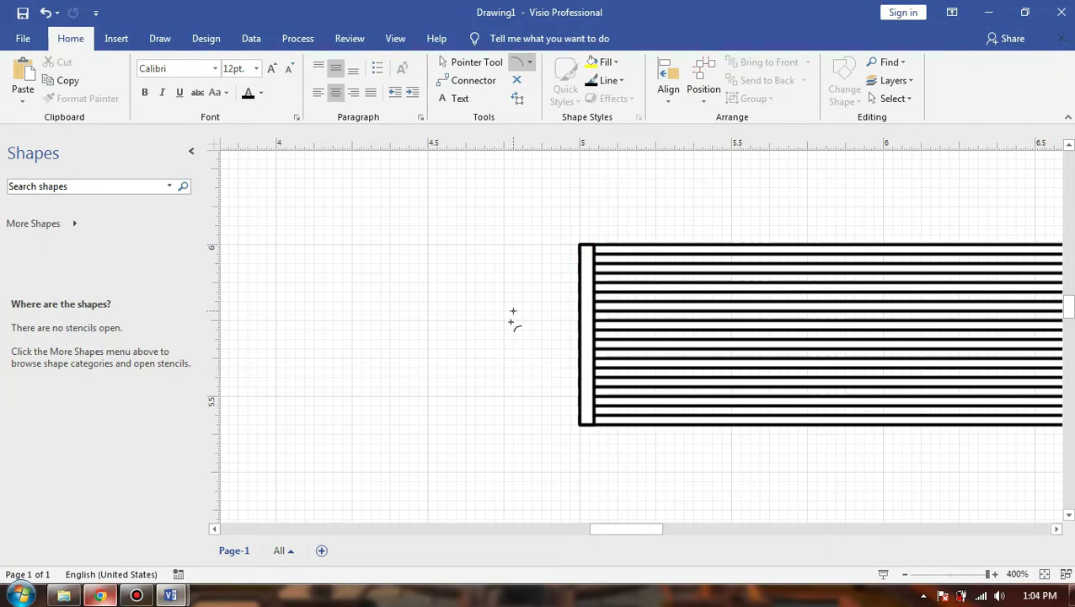
{"action": "left_click_drag", "start_coordinate": [528, 224], "coordinate": [580, 244]}
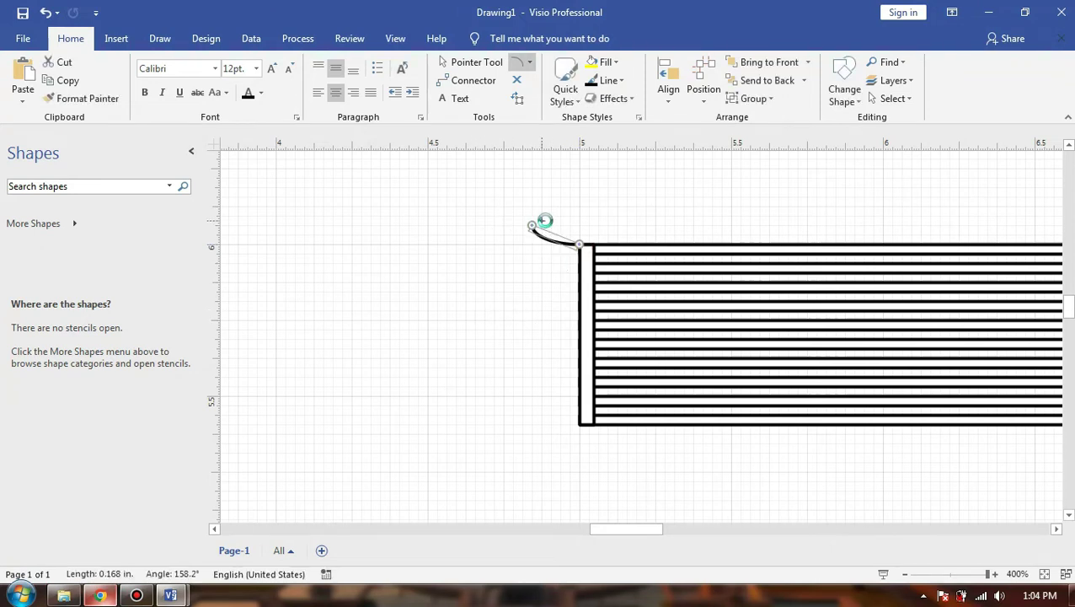
{"action": "key", "text": "Delete"}
- Try a domed end from two arcs on the end plate, widen it to about 0.328 in, then delete it
{"action": "left_click_drag", "start_coordinate": [579, 425], "coordinate": [495, 318]}
{"action": "left_click_drag", "start_coordinate": [564, 240], "coordinate": [579, 245]}
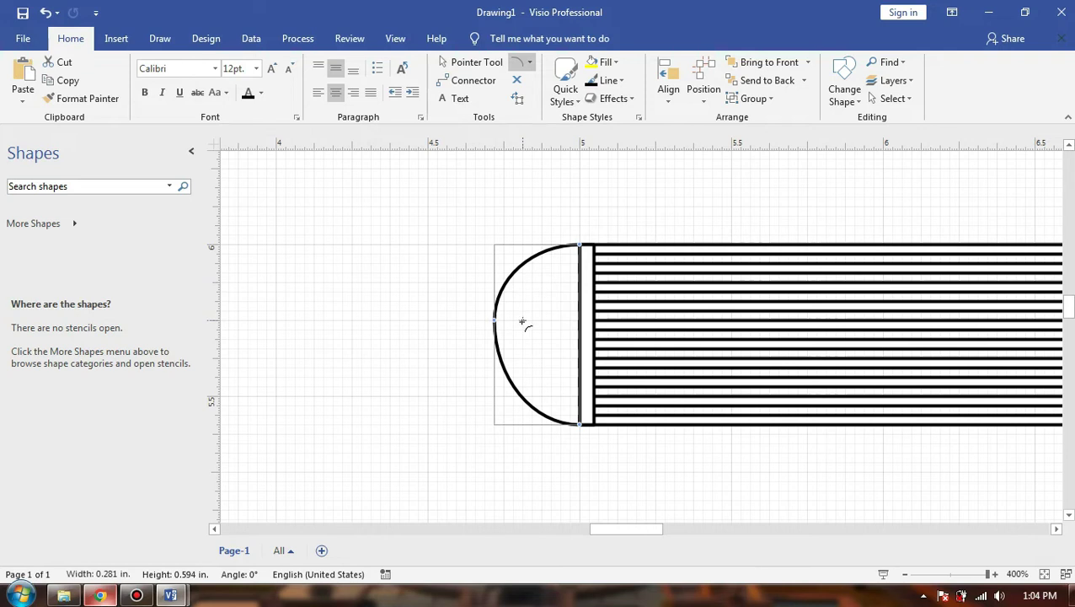
{"action": "left_click", "coordinate": [476, 64]}
{"action": "left_click", "coordinate": [495, 324]}
{"action": "left_click_drag", "start_coordinate": [496, 329], "coordinate": [479, 333]}
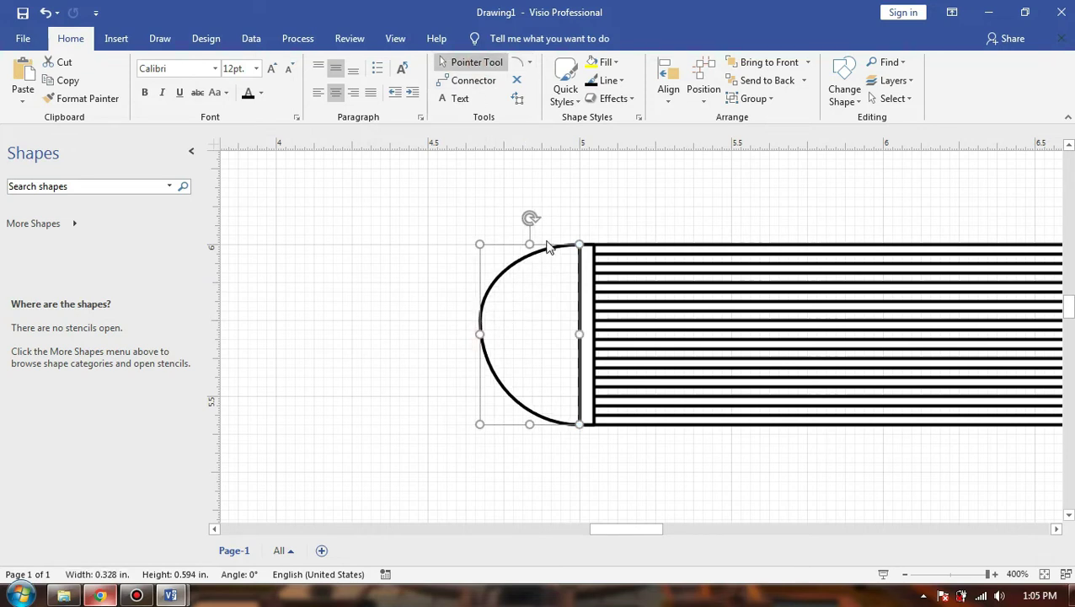
{"action": "key", "text": "Delete"}
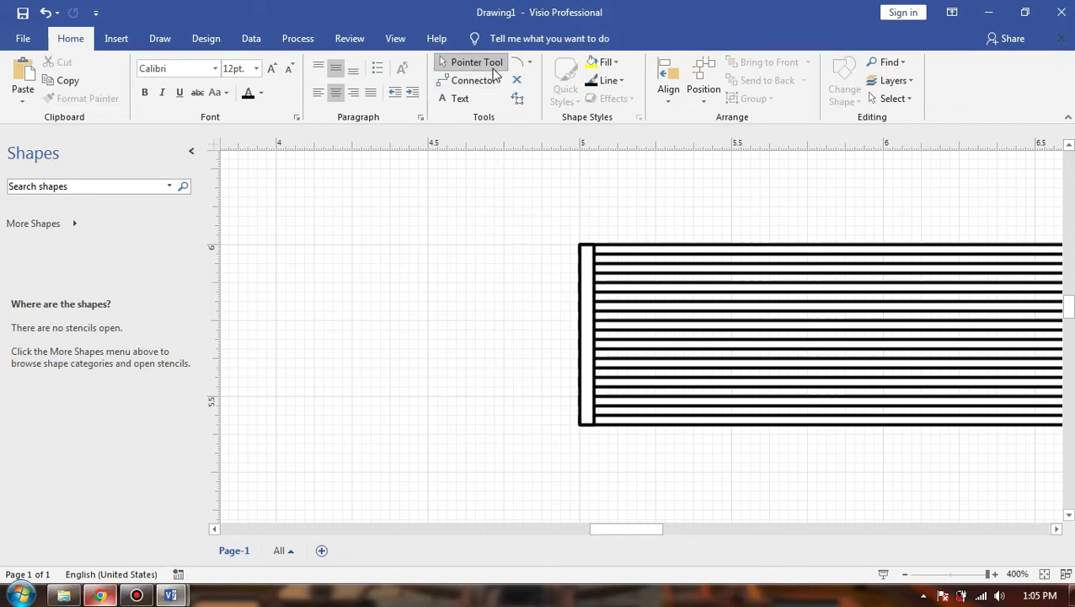
- Try the two-arc dome again at about 0.281 by 0.594 in on the end plate, then delete it
{"action": "left_click", "coordinate": [518, 67]}
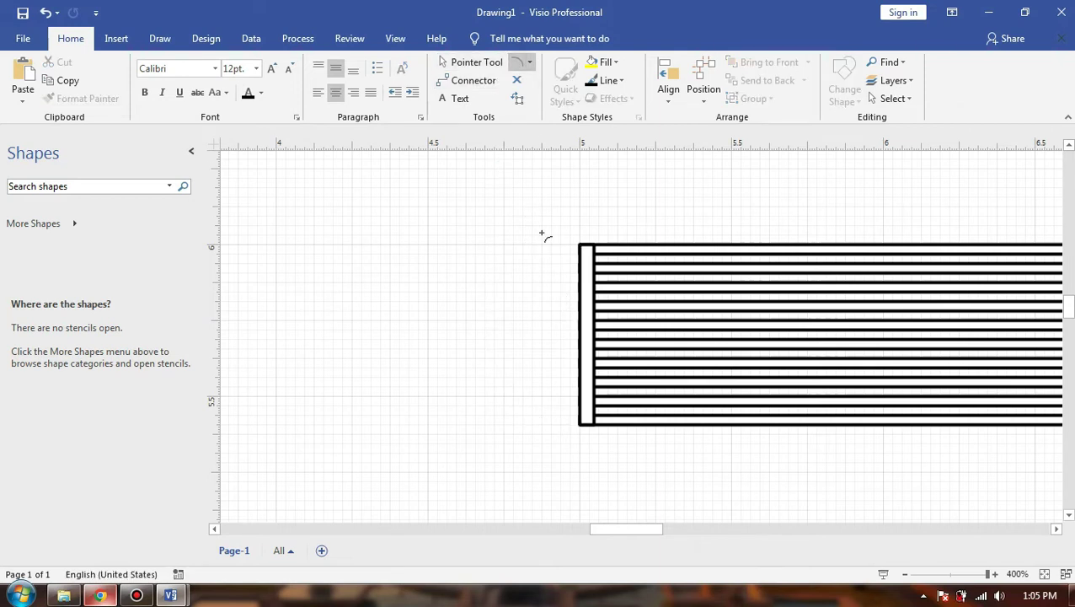
{"action": "left_click_drag", "start_coordinate": [483, 348], "coordinate": [522, 292]}
{"action": "key", "text": "ctrl+z"}
{"action": "left_click_drag", "start_coordinate": [580, 424], "coordinate": [506, 324]}
{"action": "left_click_drag", "start_coordinate": [503, 321], "coordinate": [504, 330]}
{"action": "left_click_drag", "start_coordinate": [504, 326], "coordinate": [567, 242]}
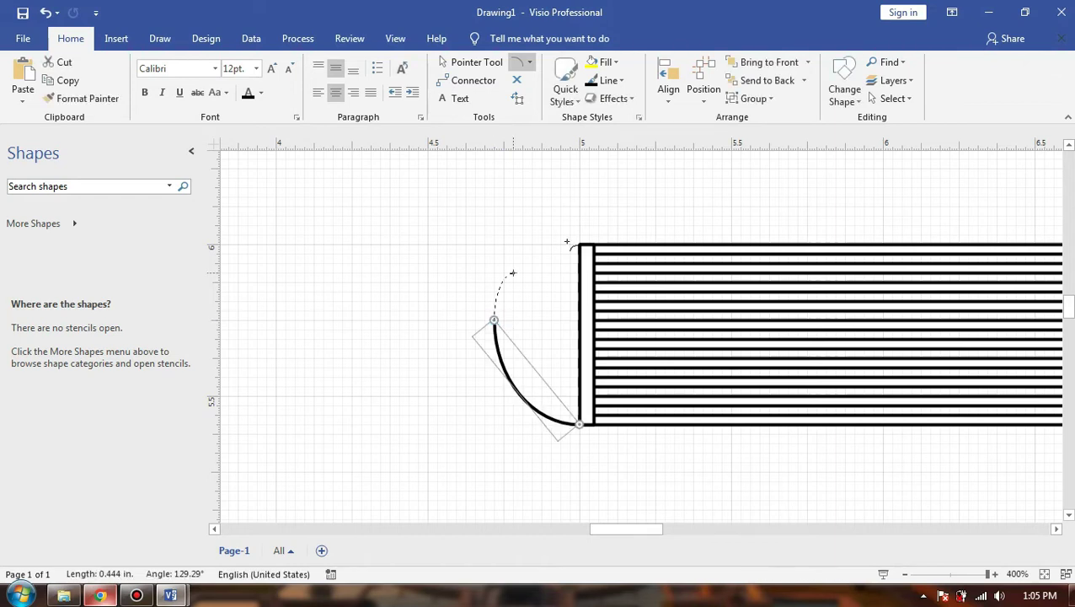
{"action": "left_click_drag", "start_coordinate": [512, 273], "coordinate": [579, 245]}
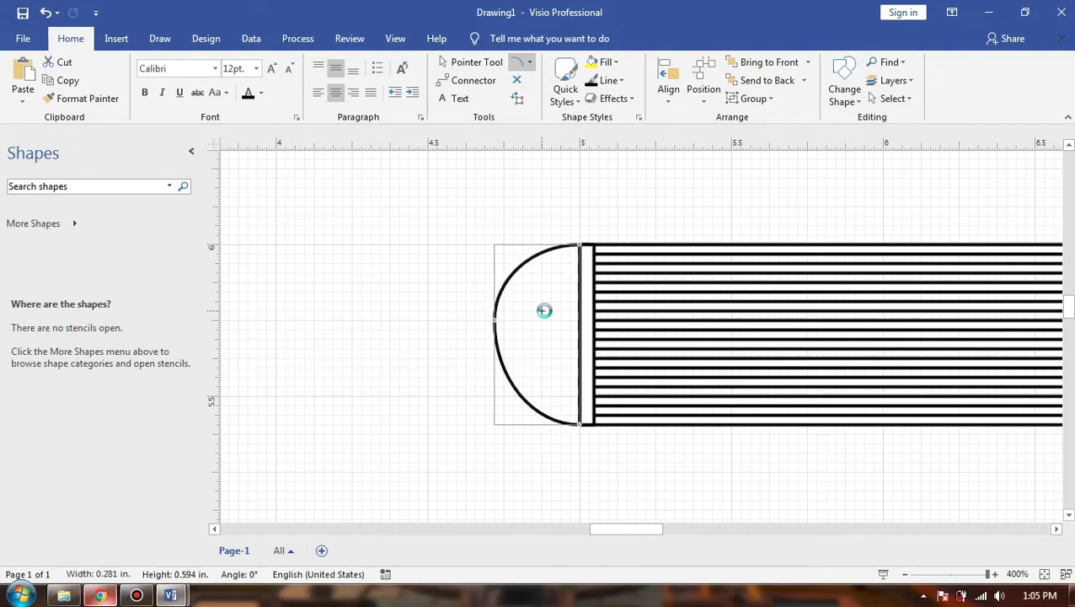
{"action": "key", "text": "Delete"}
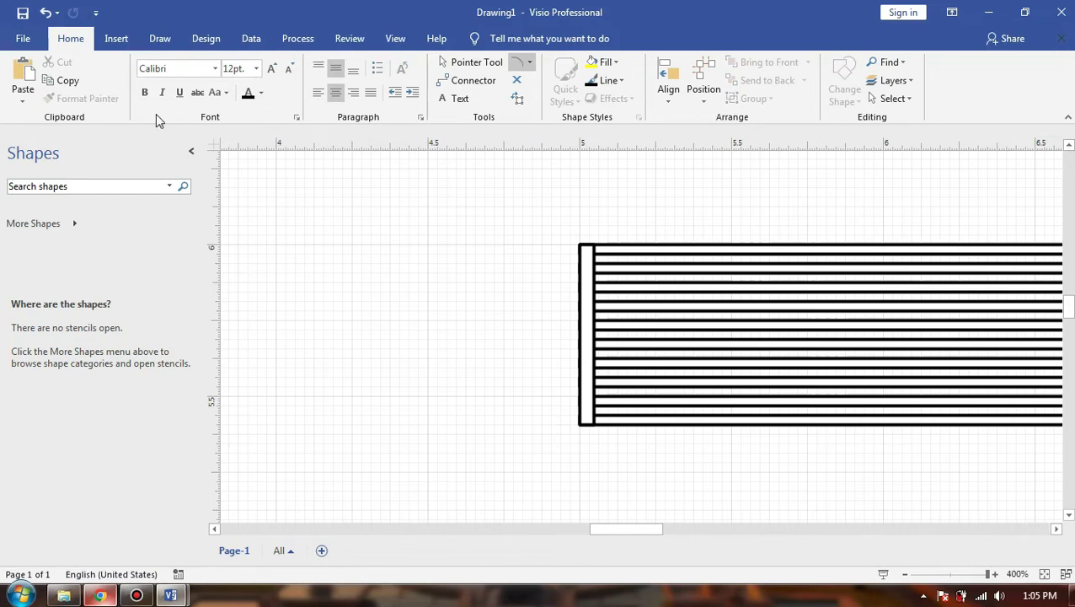
- Draw a vertical guide line about 0.594 in long on the end plate's outer edge and move it slightly left
{"action": "left_click", "coordinate": [529, 63]}
{"action": "left_click", "coordinate": [540, 119]}
{"action": "left_click_drag", "start_coordinate": [571, 399], "coordinate": [574, 423]}
{"action": "left_click", "coordinate": [469, 66]}
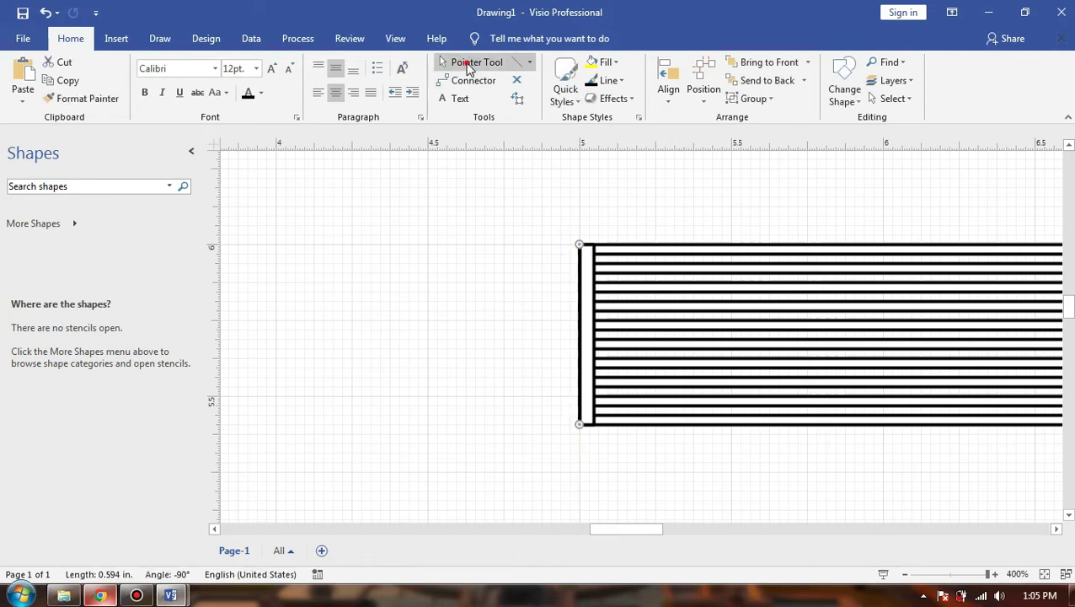
{"action": "left_click_drag", "start_coordinate": [579, 346], "coordinate": [566, 345]}
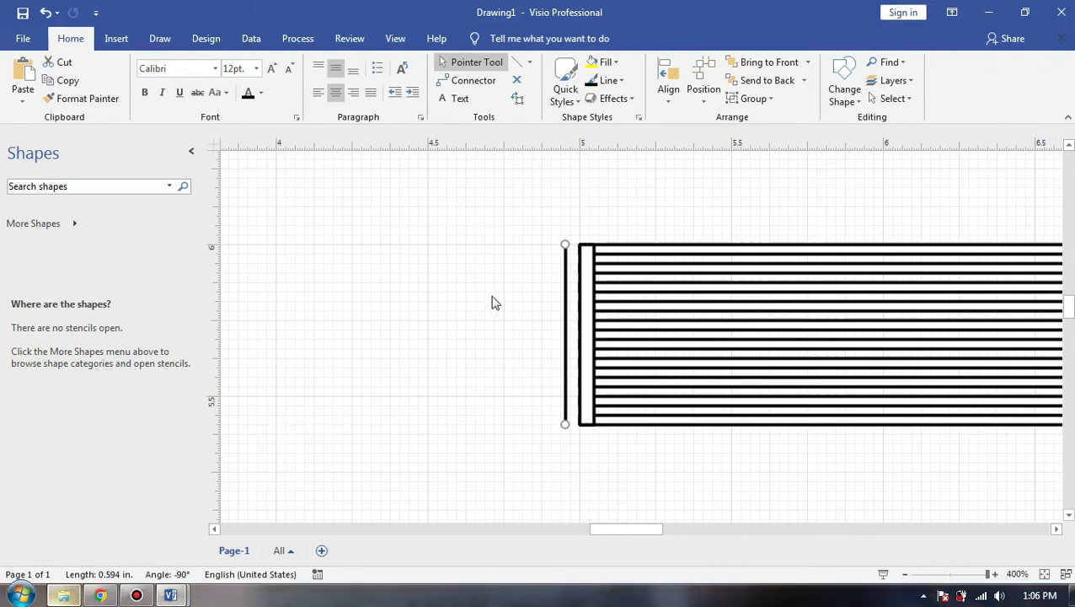
- Set the vertical guide line's length to 0.297 in
{"action": "left_click", "coordinate": [98, 574]}
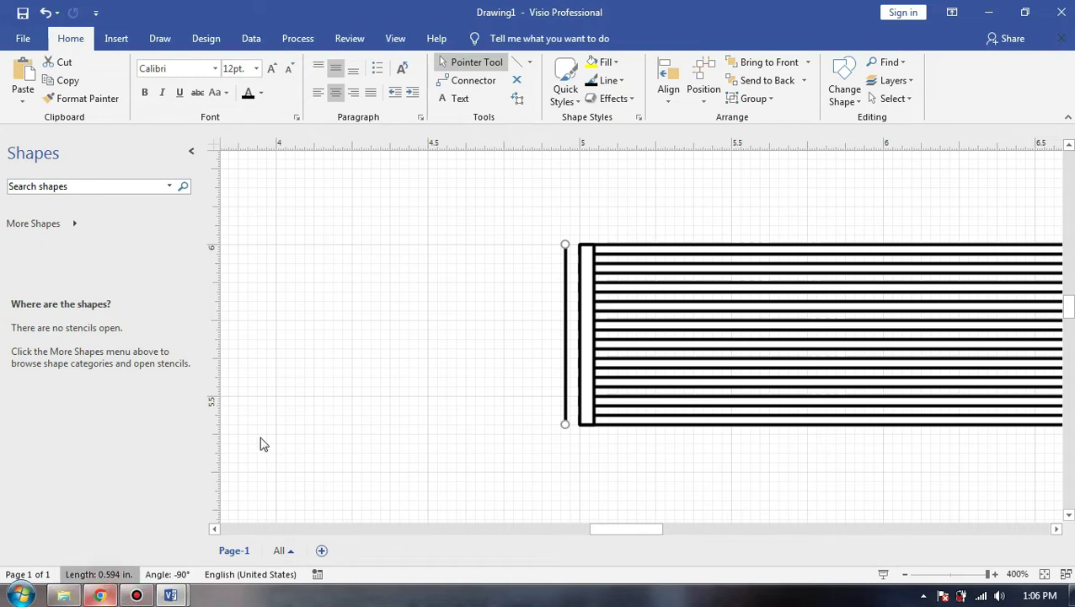
{"action": "left_click_drag", "start_coordinate": [327, 469], "coordinate": [303, 474]}
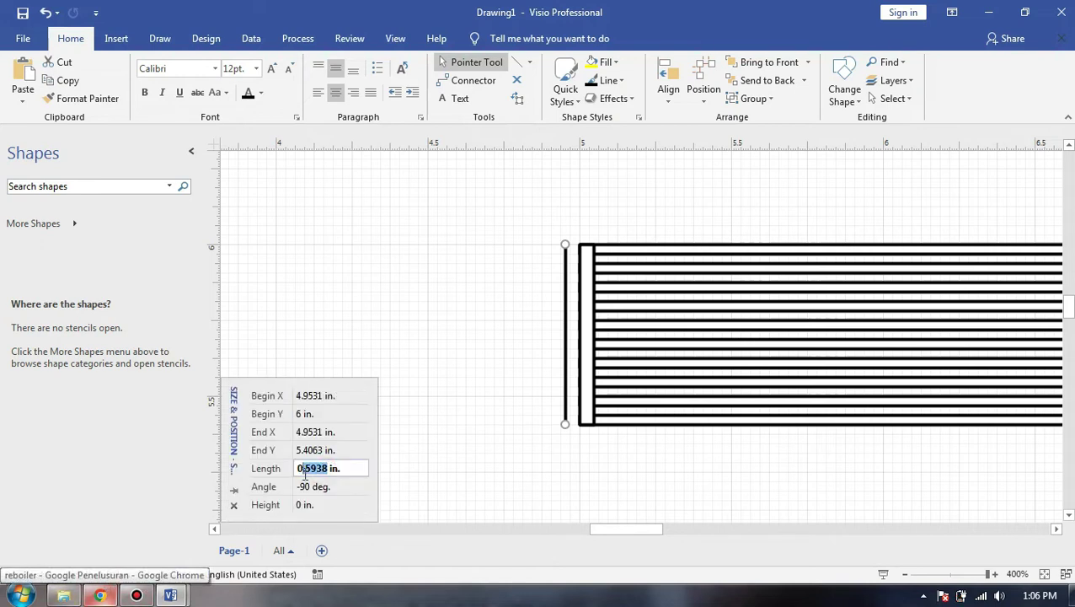
{"action": "key", "text": "BackSpace"}
{"action": "type", "text": "297"}
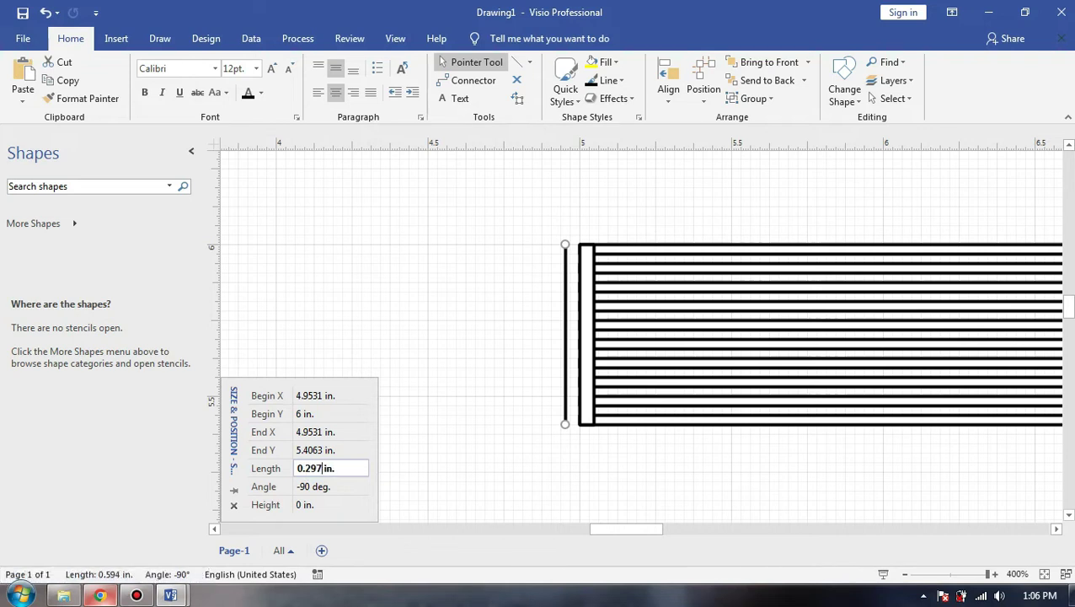
{"action": "key", "text": "Return"}
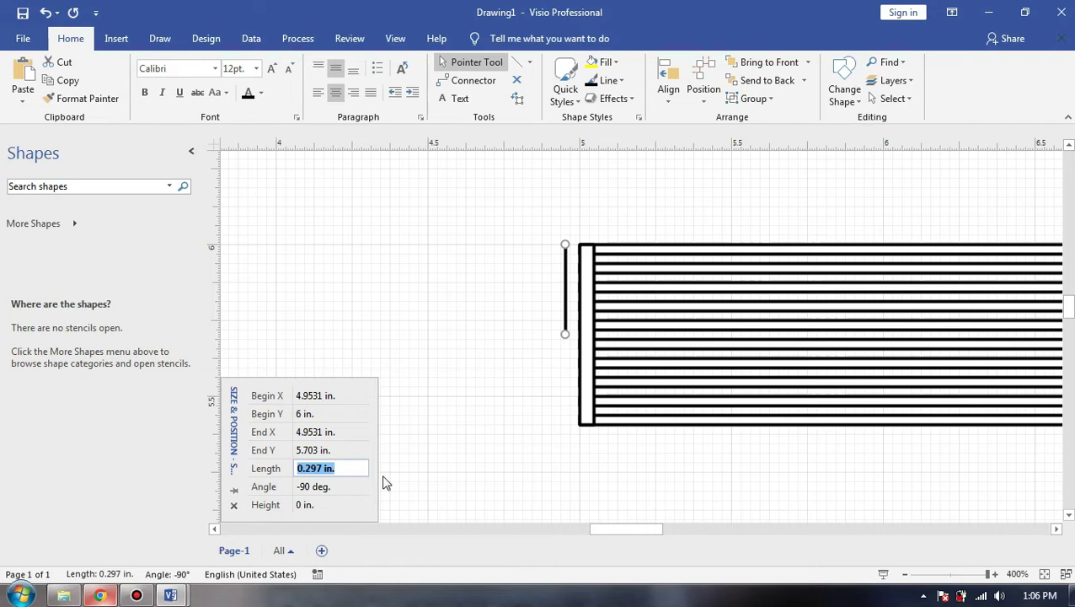
{"action": "left_click", "coordinate": [233, 505]}
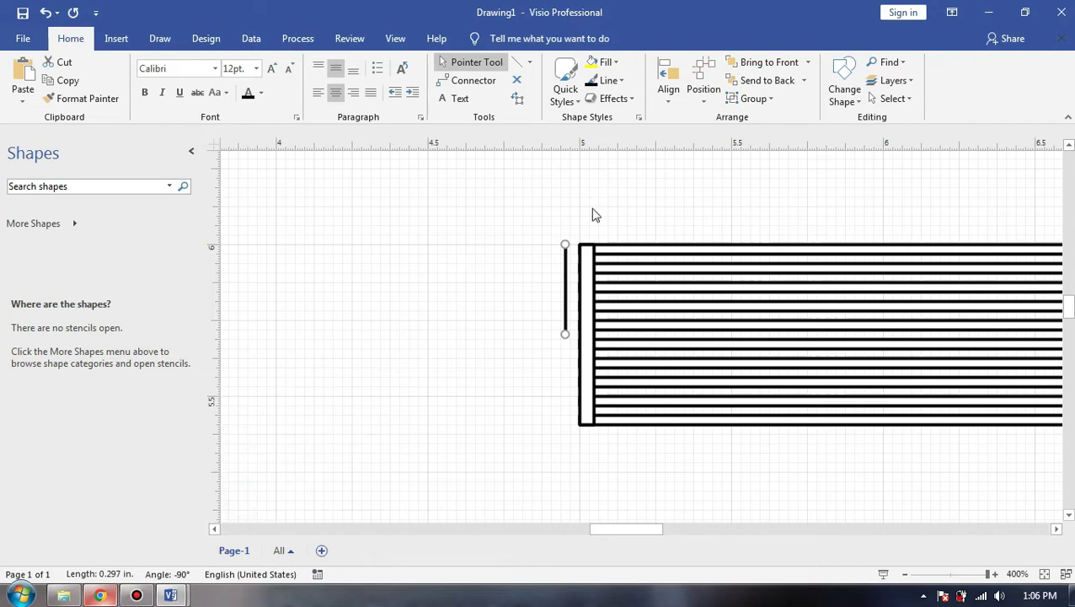
{"action": "left_click", "coordinate": [563, 361]}
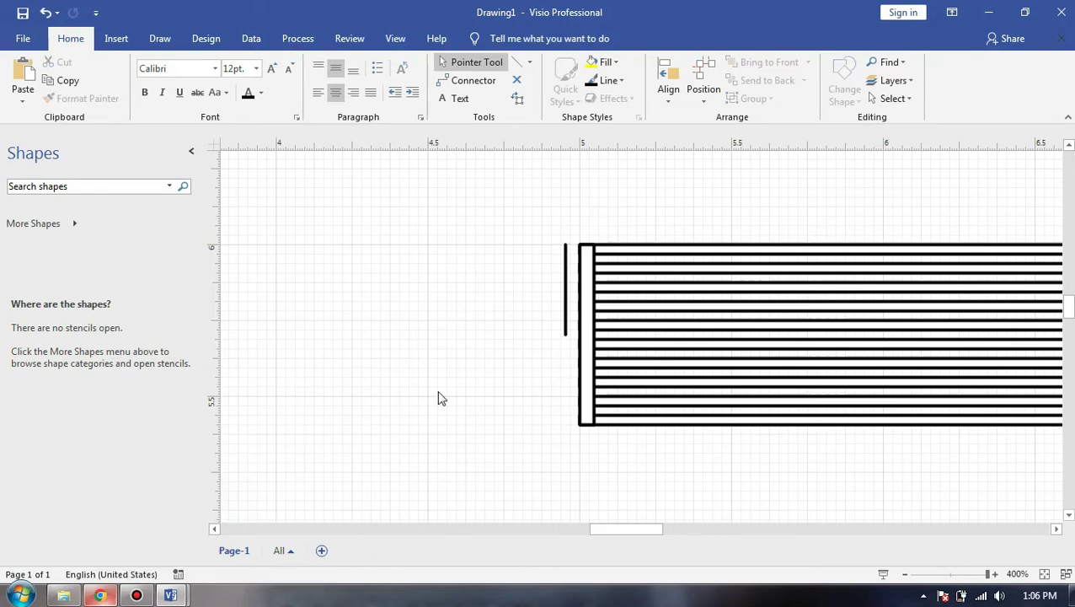
- Draw a horizontal guide line about 0.203 in long leftward from the vertical guide line's lower end
{"action": "left_click", "coordinate": [518, 64]}
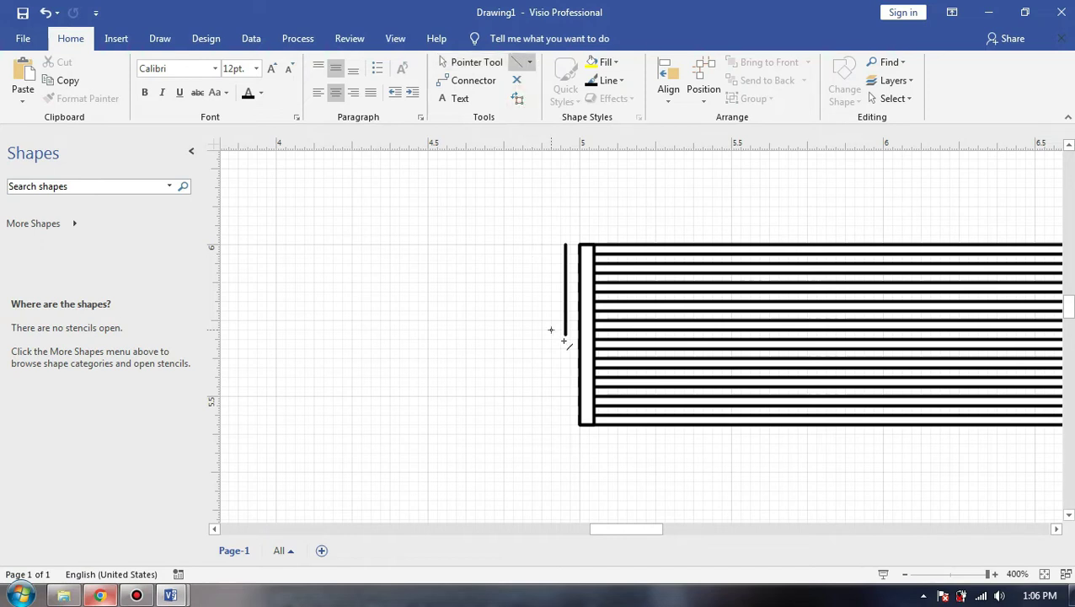
{"action": "left_click_drag", "start_coordinate": [564, 339], "coordinate": [503, 333]}
{"action": "left_click", "coordinate": [498, 255]}
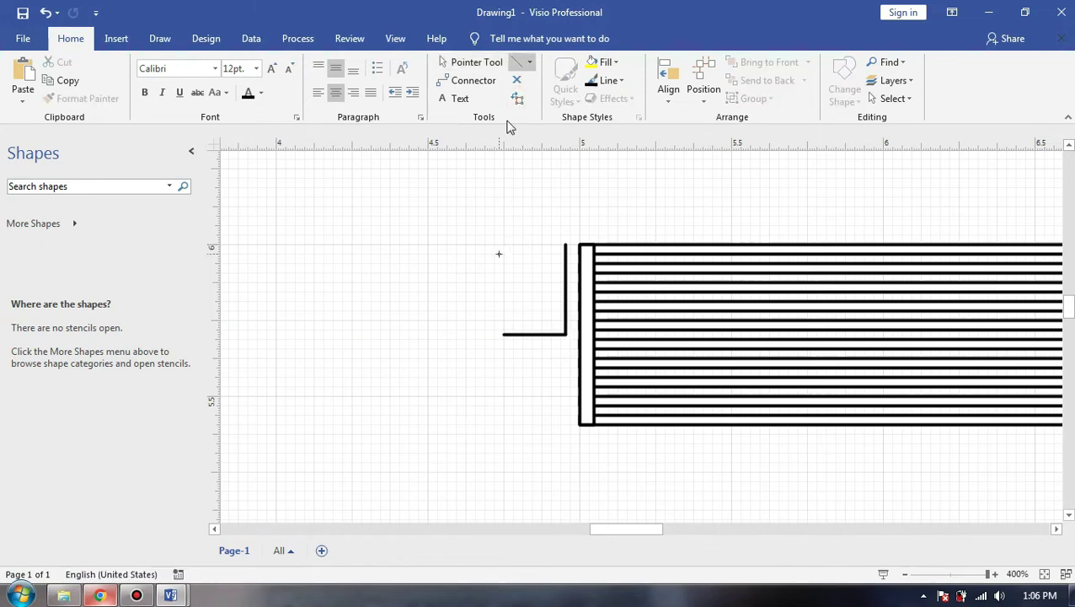
- Try an arc from the end plate's upper corner to the horizontal guide line's left end, then delete it
{"action": "left_click", "coordinate": [529, 62]}
{"action": "left_click", "coordinate": [549, 156]}
{"action": "left_click_drag", "start_coordinate": [582, 246], "coordinate": [504, 334]}
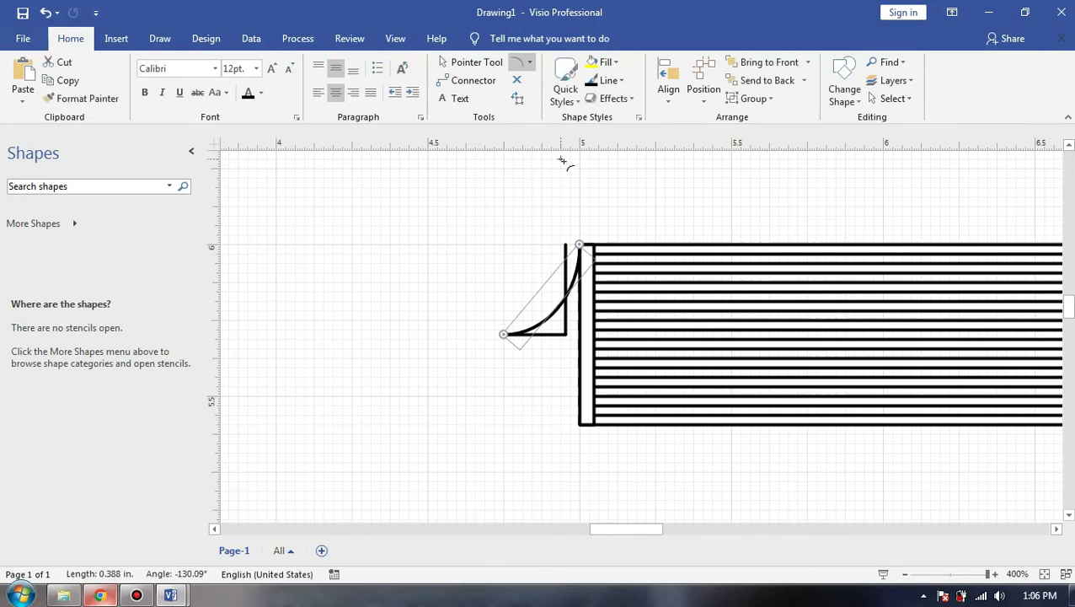
{"action": "key", "text": "Delete"}
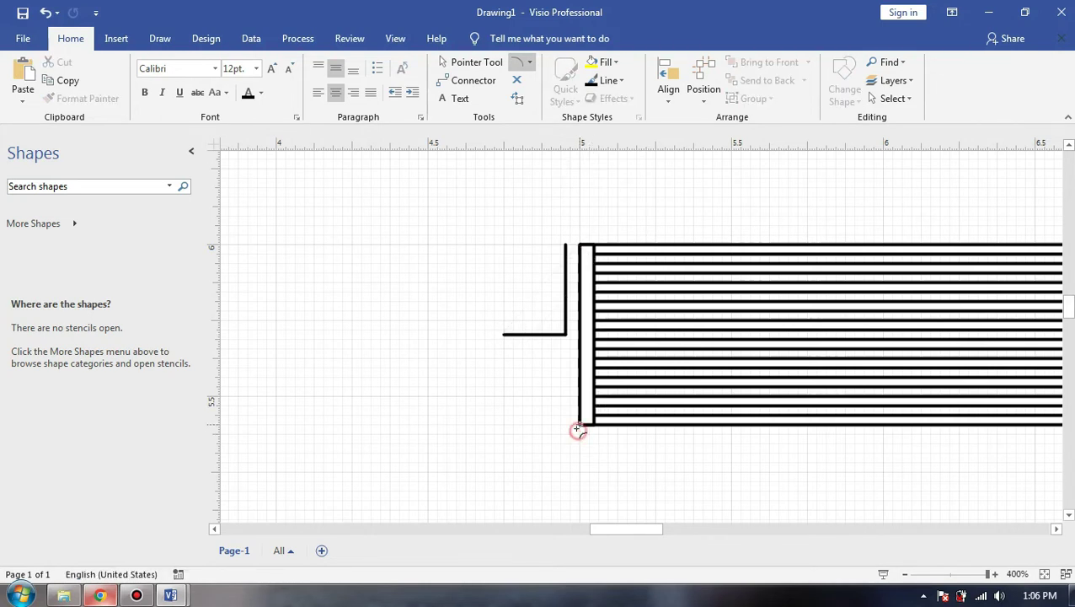
- Draw a dome about 0.25 by 0.594 in from two arcs joining the end plate's corners through the horizontal guide line's outer end
{"action": "left_click_drag", "start_coordinate": [514, 369], "coordinate": [513, 311]}
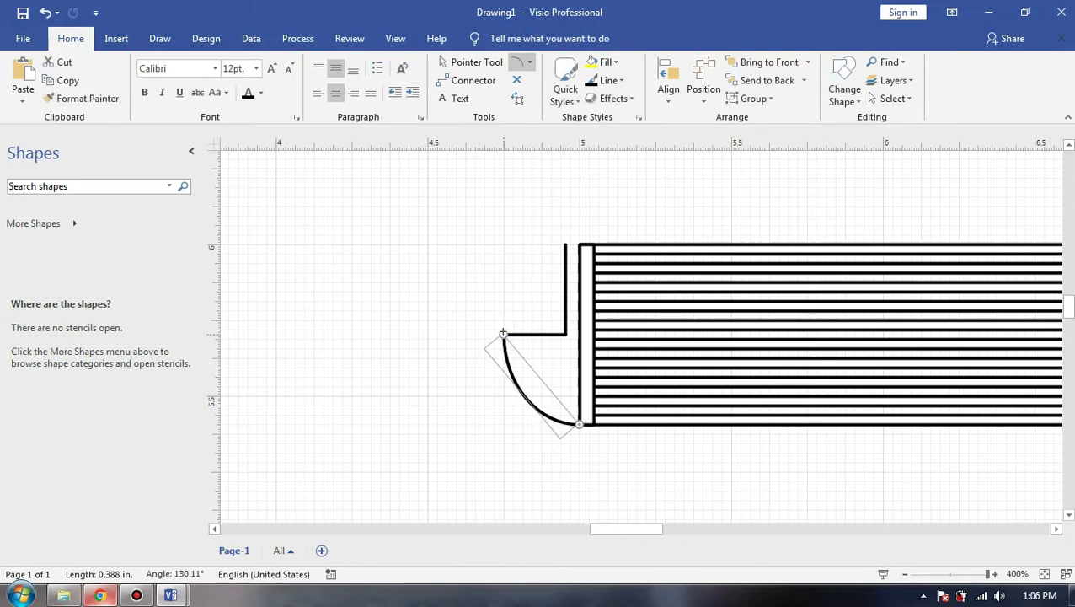
{"action": "left_click_drag", "start_coordinate": [563, 236], "coordinate": [577, 244]}
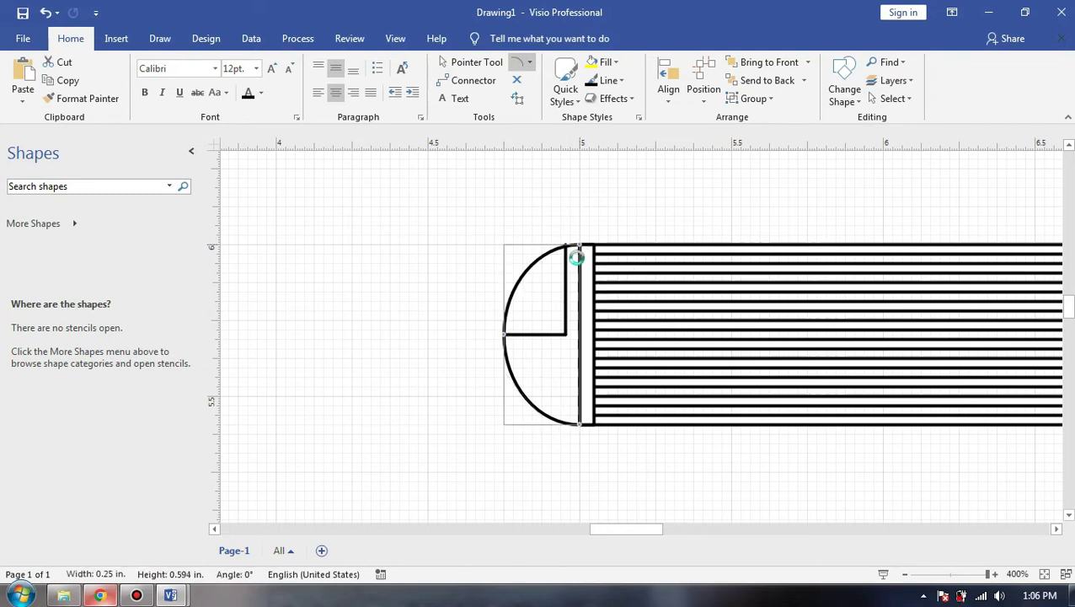
{"action": "key", "text": "Delete"}
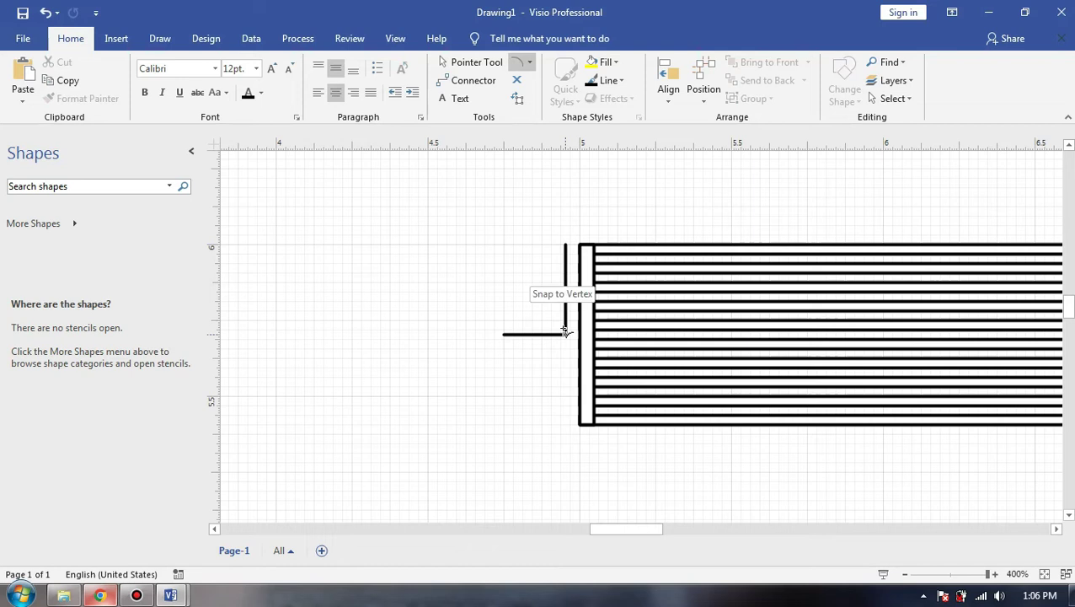
{"action": "key", "text": "ctrl+z"}
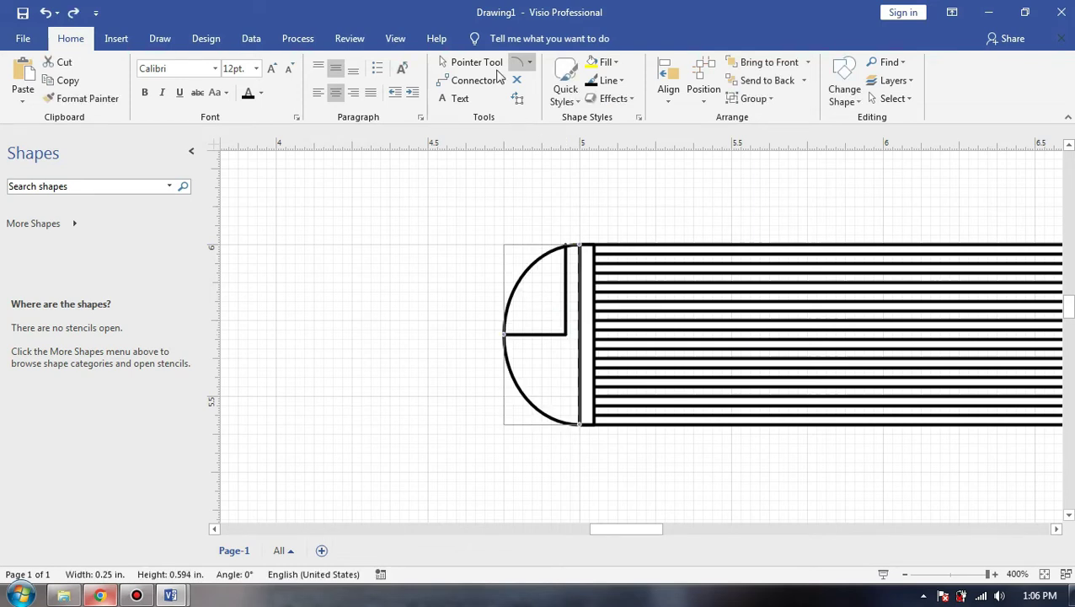
- Delete the horizontal and vertical guide lines inside the dome
{"action": "key", "text": "ctrl+1"}
{"action": "left_click", "coordinate": [555, 337]}
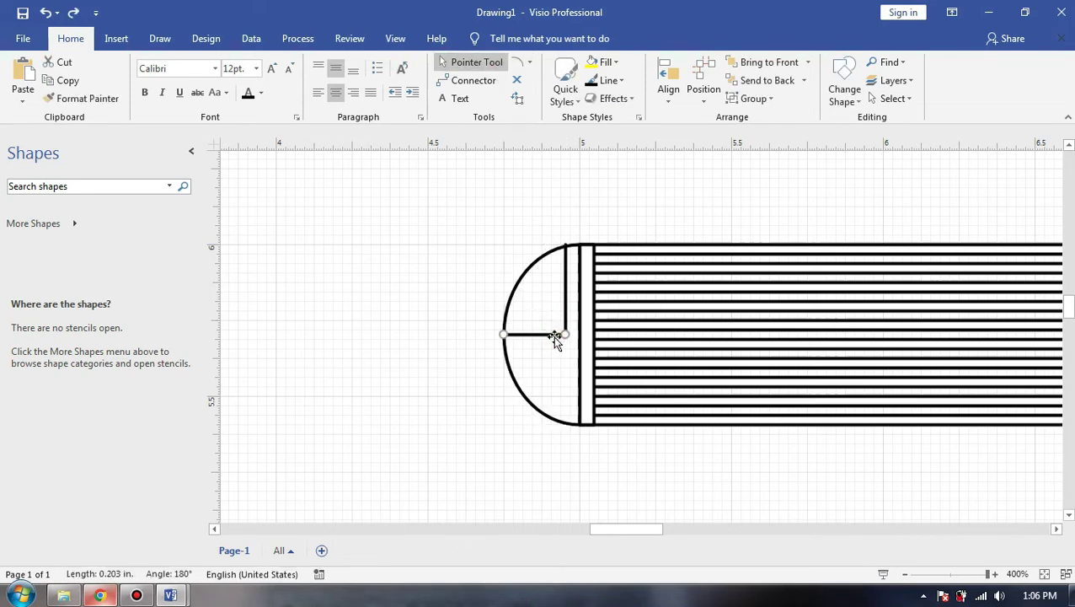
{"action": "key", "text": "Delete"}
{"action": "left_click", "coordinate": [564, 313]}
{"action": "key", "text": "Delete"}
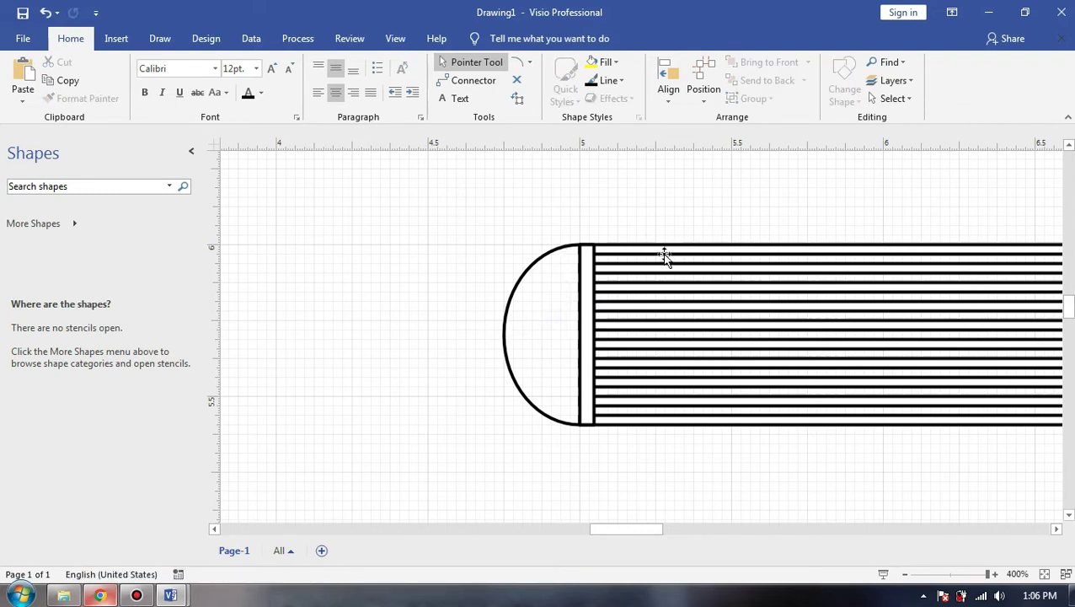
- Inspect the domed end of the tube bundle and compare it with the kettle reboiler reference images in Chrome
{"action": "scroll", "coordinate": [664, 256], "scroll_direction": "down", "scroll_amount": 3}
{"action": "scroll", "coordinate": [508, 292], "scroll_direction": "up", "scroll_amount": 2}
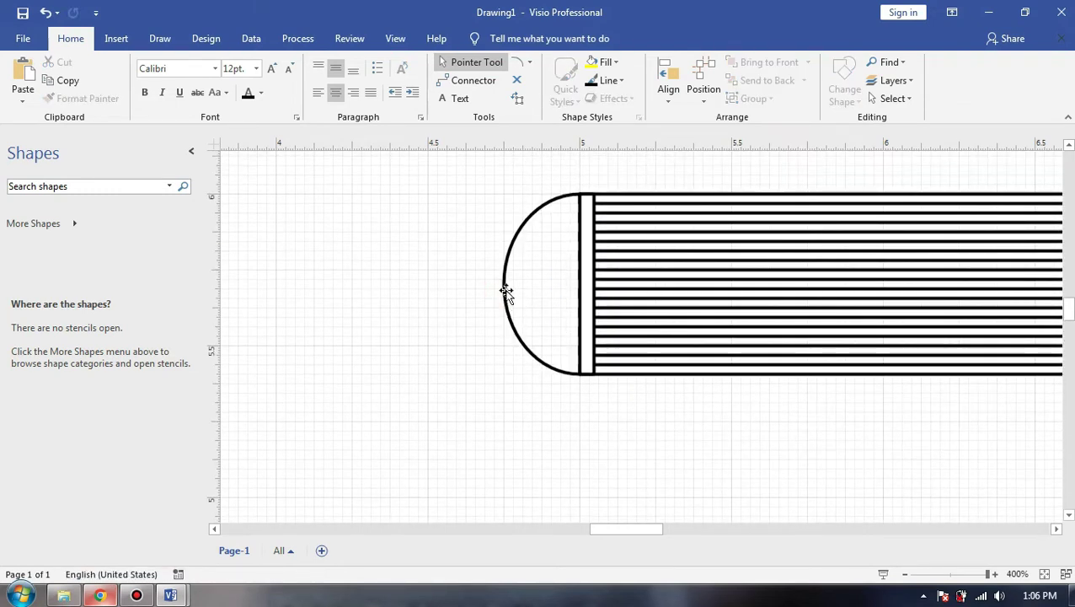
{"action": "left_click", "coordinate": [506, 291]}
{"action": "mouse_move", "coordinate": [504, 284]}
{"action": "left_mouse_down"}
{"action": "mouse_move", "coordinate": [515, 281]}
{"action": "mouse_move", "coordinate": [498, 275]}
{"action": "left_mouse_up"}
{"action": "left_click", "coordinate": [560, 444]}
{"action": "scroll", "coordinate": [643, 337], "scroll_direction": "down", "scroll_amount": 1}
{"action": "scroll", "coordinate": [871, 331], "scroll_direction": "down", "scroll_amount": 4, "text": "ctrl"}
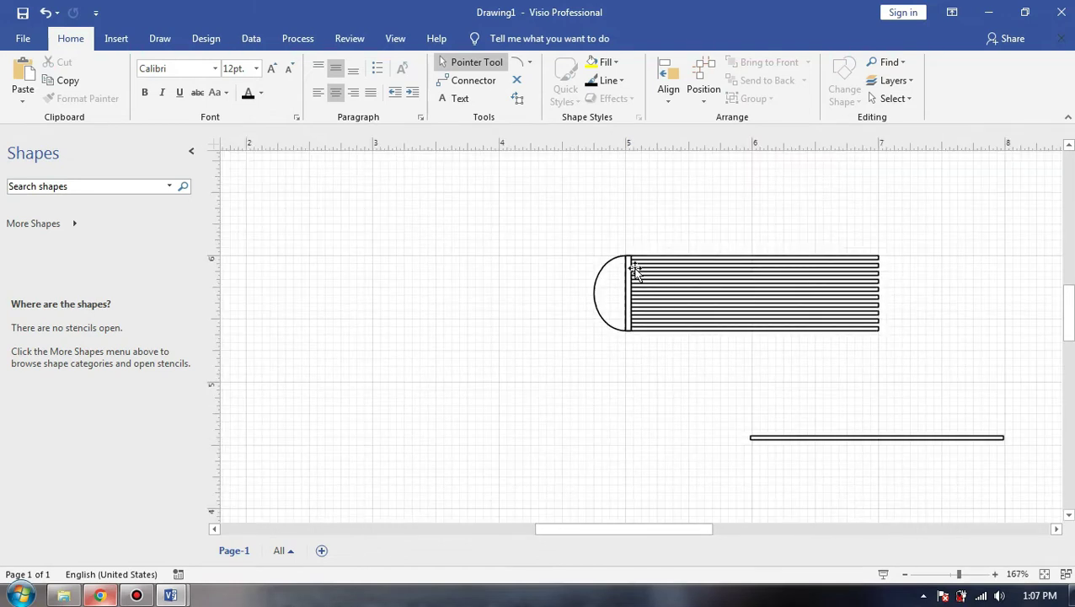
{"action": "left_click", "coordinate": [98, 595]}
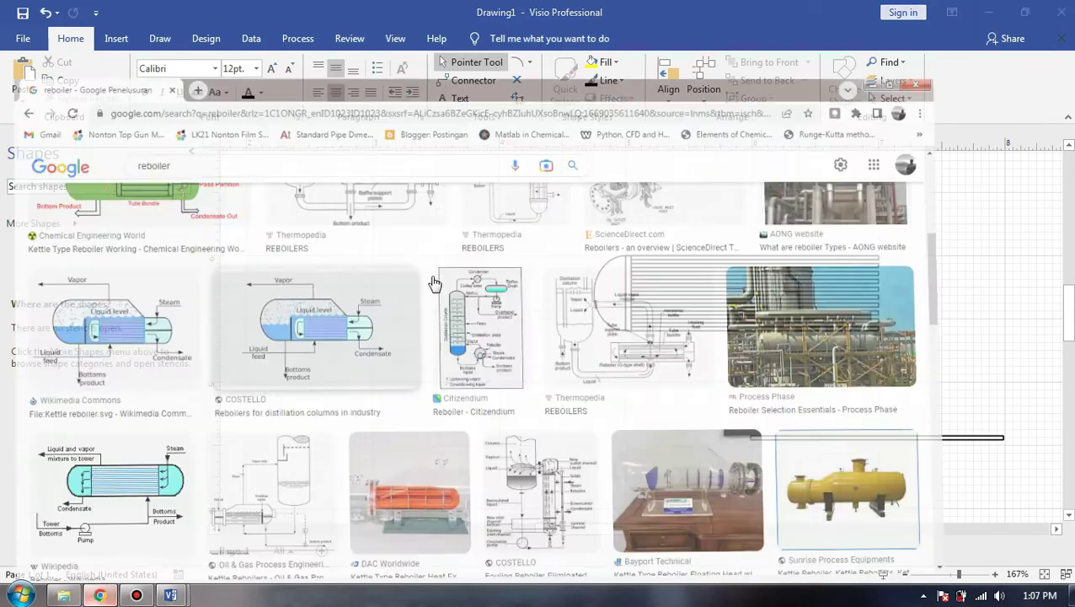
{"action": "left_click", "coordinate": [100, 596]}
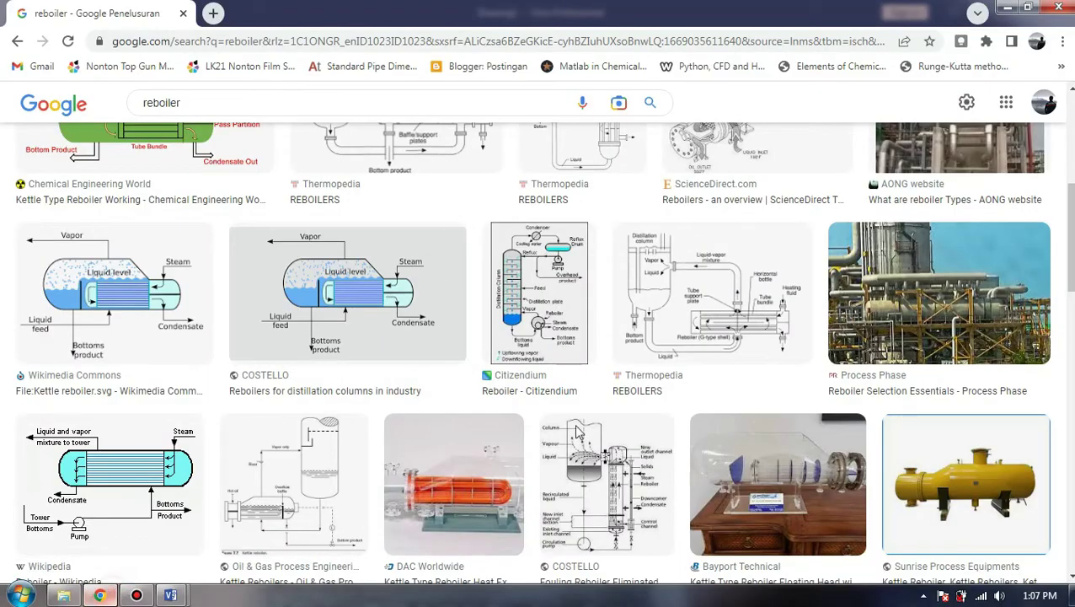
{"action": "scroll", "coordinate": [652, 333], "scroll_direction": "up", "scroll_amount": 3, "text": "ctrl"}
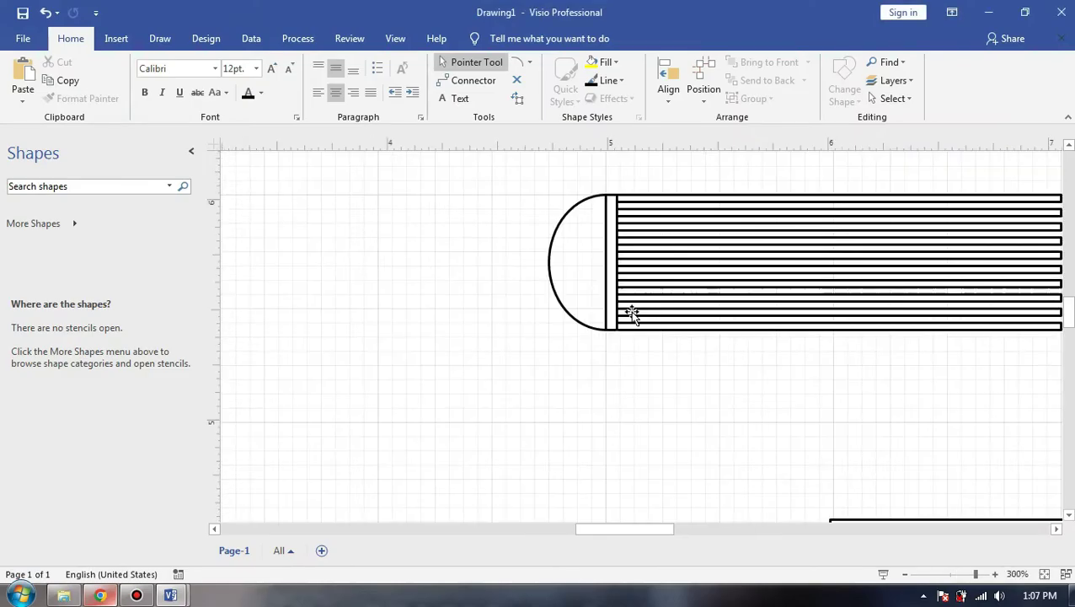
- Copy the end plate and place the duplicate at the tube bundle's opposite end, flush with the tube ends
{"action": "left_click", "coordinate": [616, 292]}
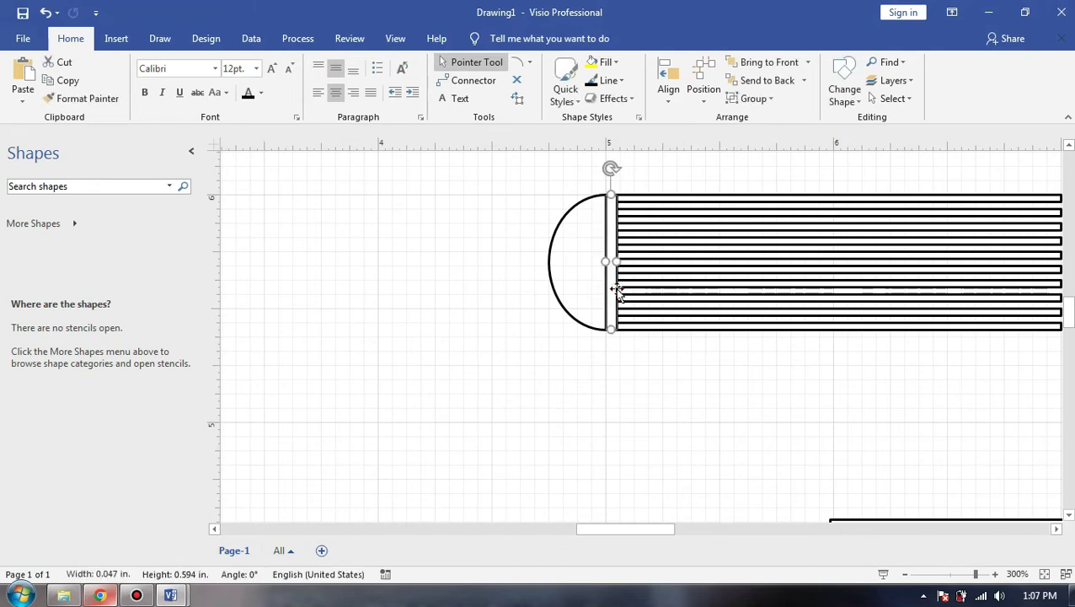
{"action": "left_click_drag", "start_coordinate": [628, 528], "coordinate": [647, 528]}
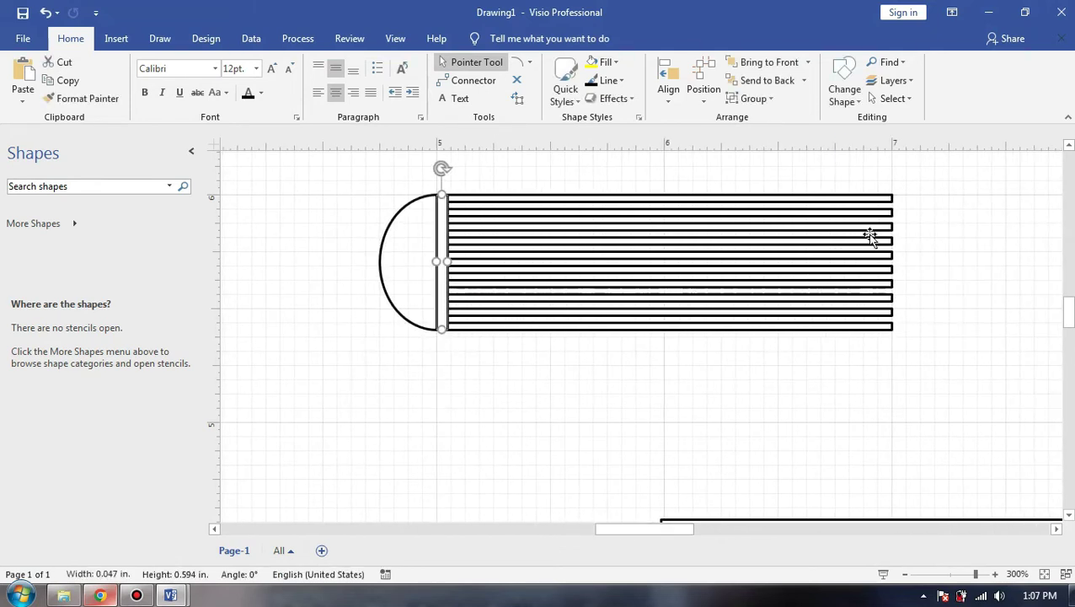
{"action": "left_click", "coordinate": [914, 223]}
{"action": "key", "text": "ctrl+v"}
{"action": "left_click_drag", "start_coordinate": [918, 236], "coordinate": [924, 296]}
{"action": "left_click", "coordinate": [924, 296]}
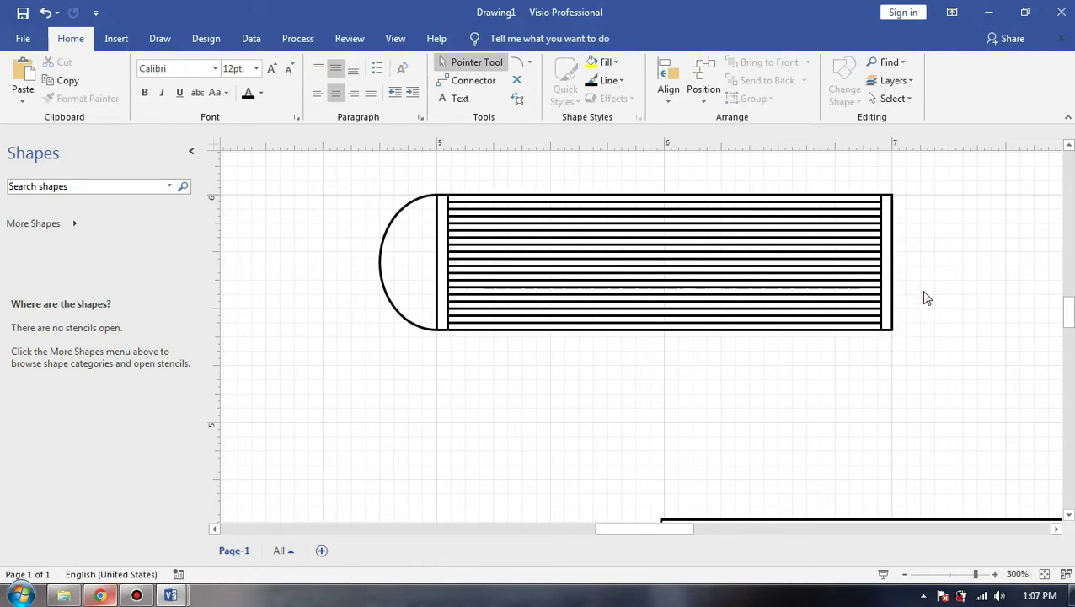
- Compare the tube bundle's flat end with the kettle reboiler reference images in Chrome, and ready the Line tool in Visio
{"action": "left_click", "coordinate": [100, 595]}
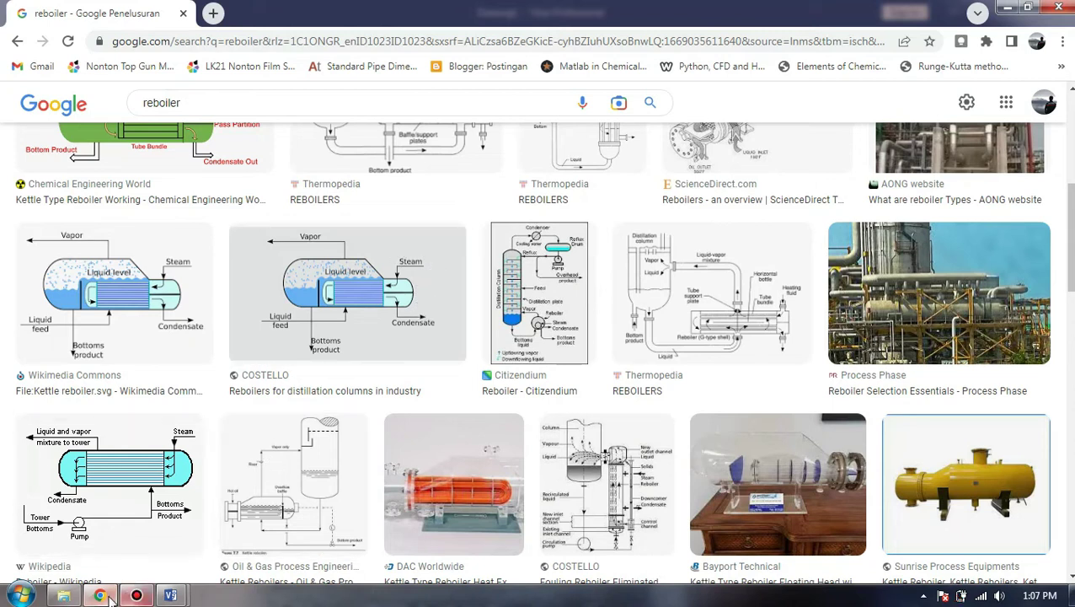
{"action": "left_click", "coordinate": [170, 596]}
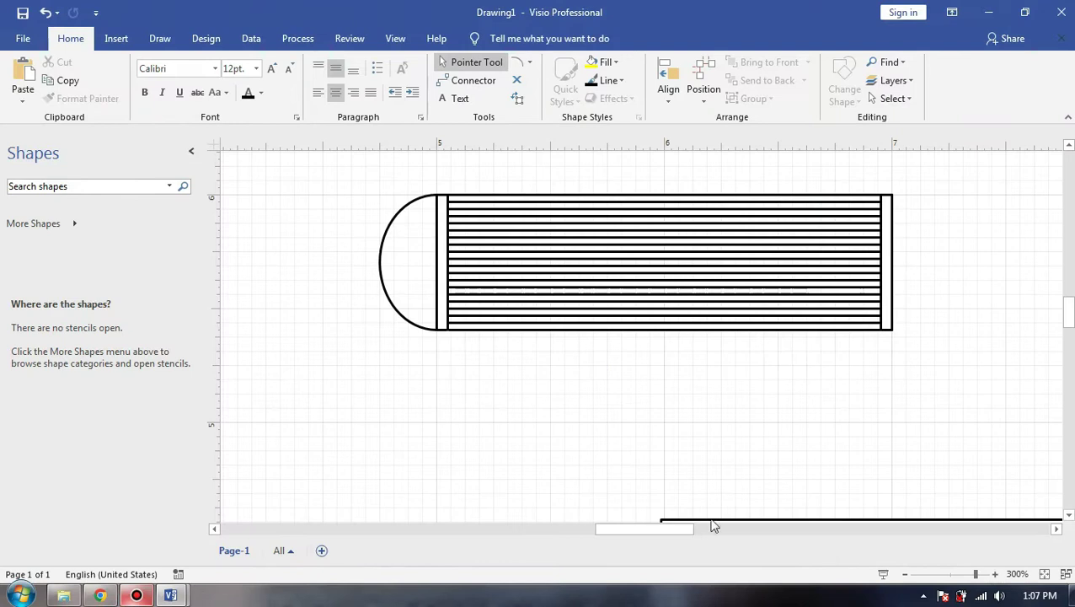
{"action": "left_click_drag", "start_coordinate": [664, 529], "coordinate": [691, 529]}
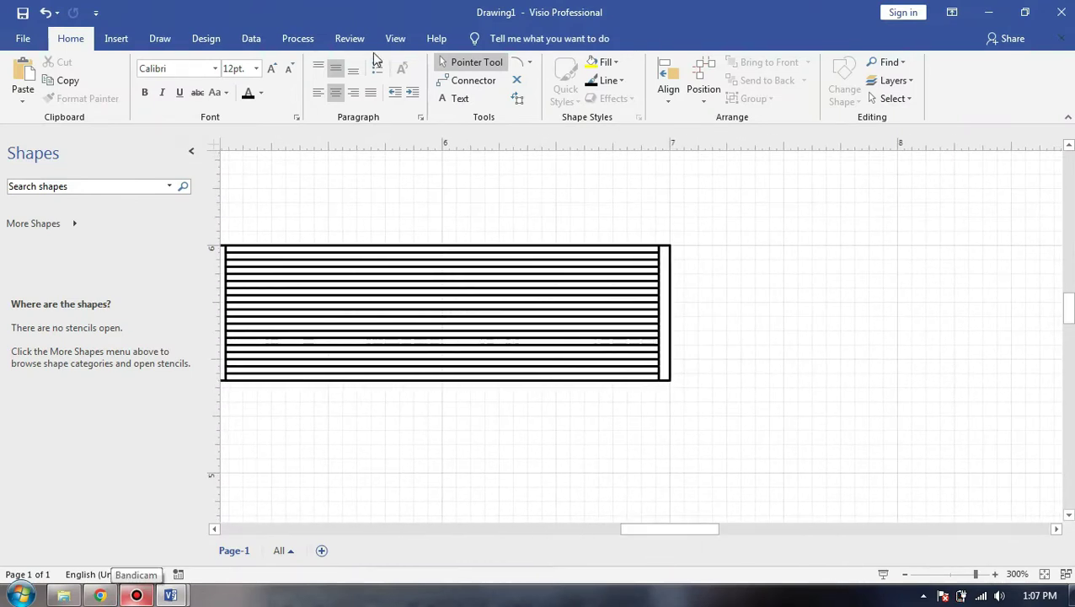
{"action": "left_click", "coordinate": [529, 61]}
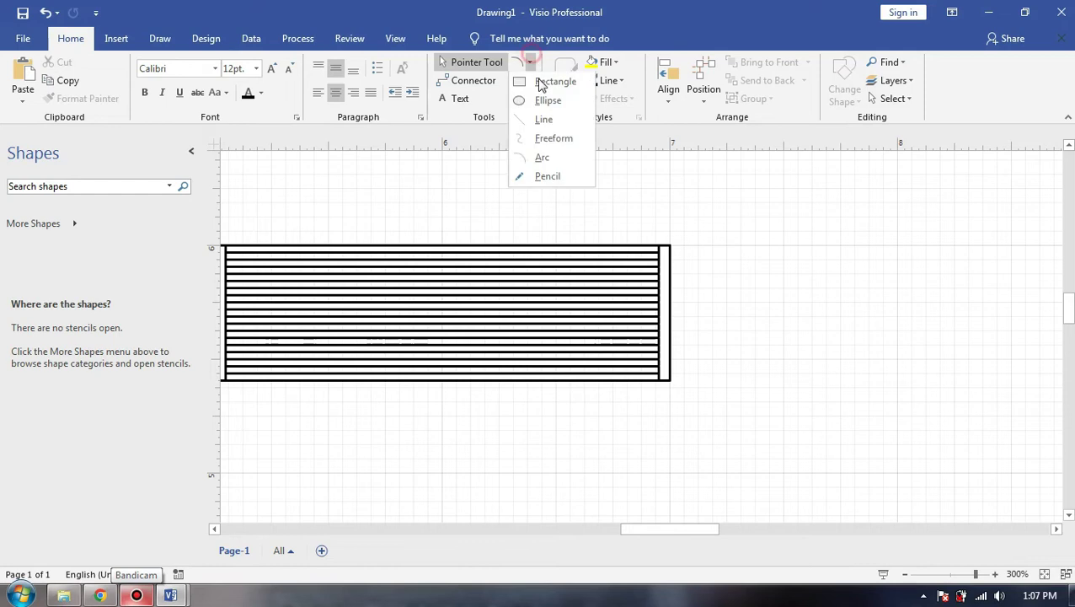
{"action": "left_click", "coordinate": [549, 121]}
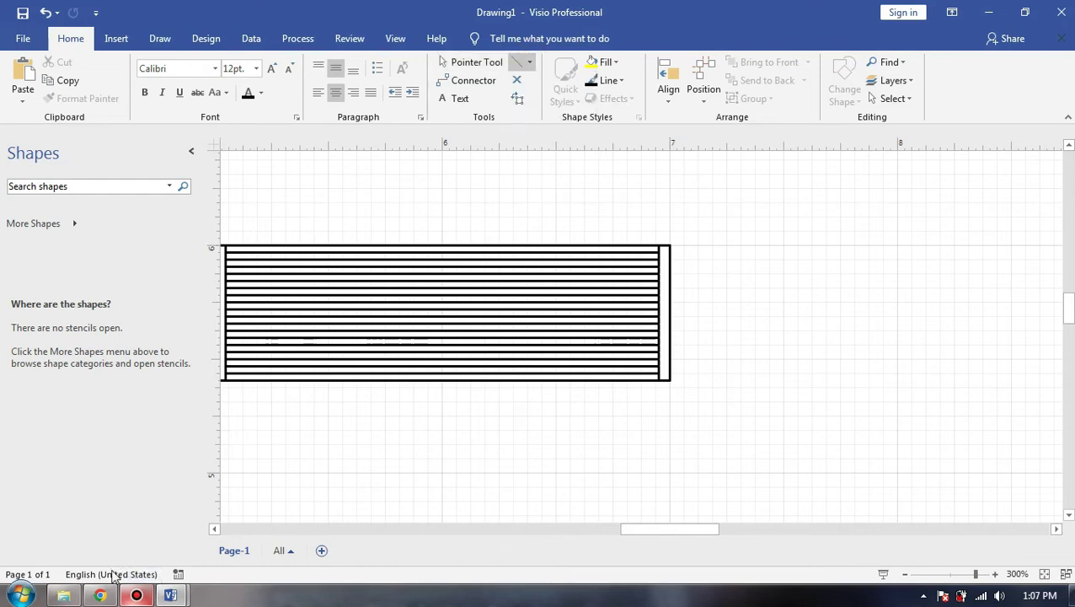
{"action": "left_click", "coordinate": [101, 595]}
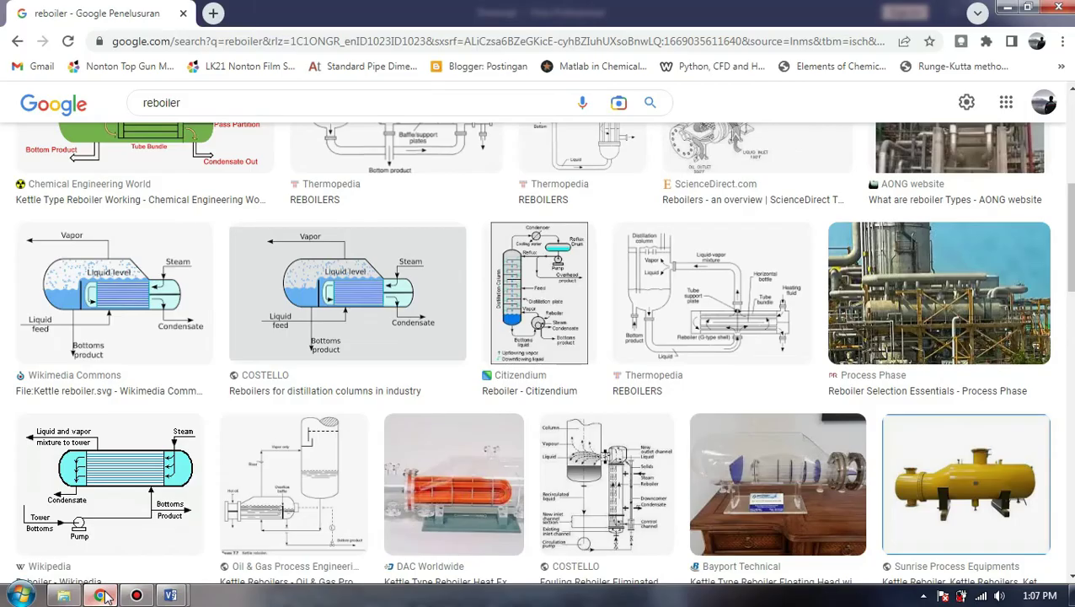
{"action": "left_click", "coordinate": [101, 595]}
{"action": "left_click", "coordinate": [101, 595]}
{"action": "left_click", "coordinate": [101, 596]}
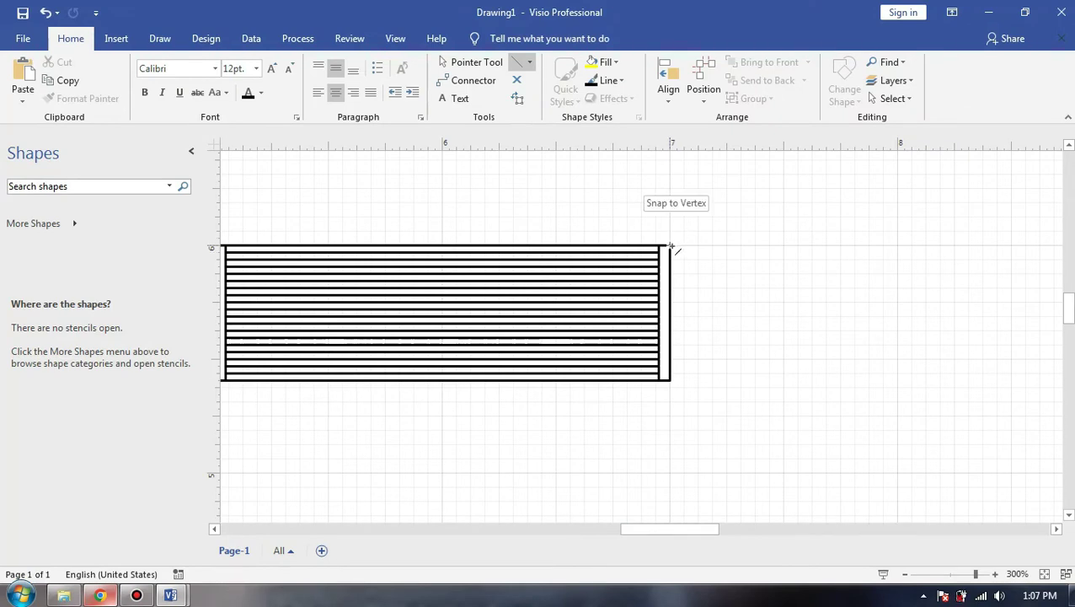
- Try to outline a channel box about 0.313 by 0.75 in with connected lines from the new end plate's upper corner
{"action": "mouse_move", "coordinate": [671, 247]}
{"action": "left_mouse_down"}
{"action": "mouse_move", "coordinate": [669, 219]}
{"action": "mouse_move", "coordinate": [669, 231]}
{"action": "left_mouse_up"}
{"action": "left_click_drag", "start_coordinate": [671, 230], "coordinate": [729, 231]}
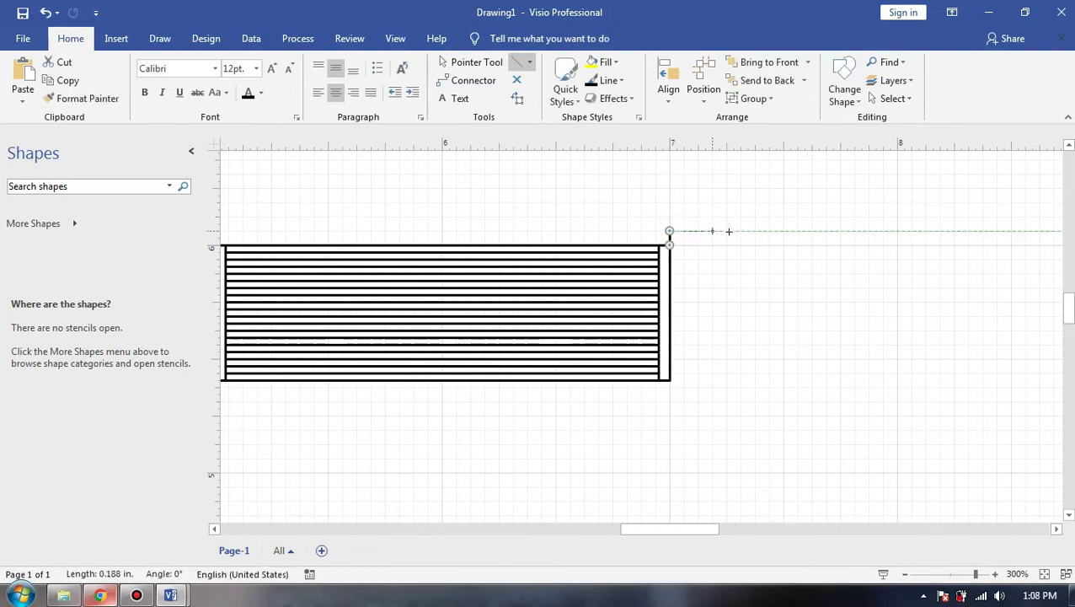
{"action": "left_click_drag", "start_coordinate": [738, 230], "coordinate": [740, 367]}
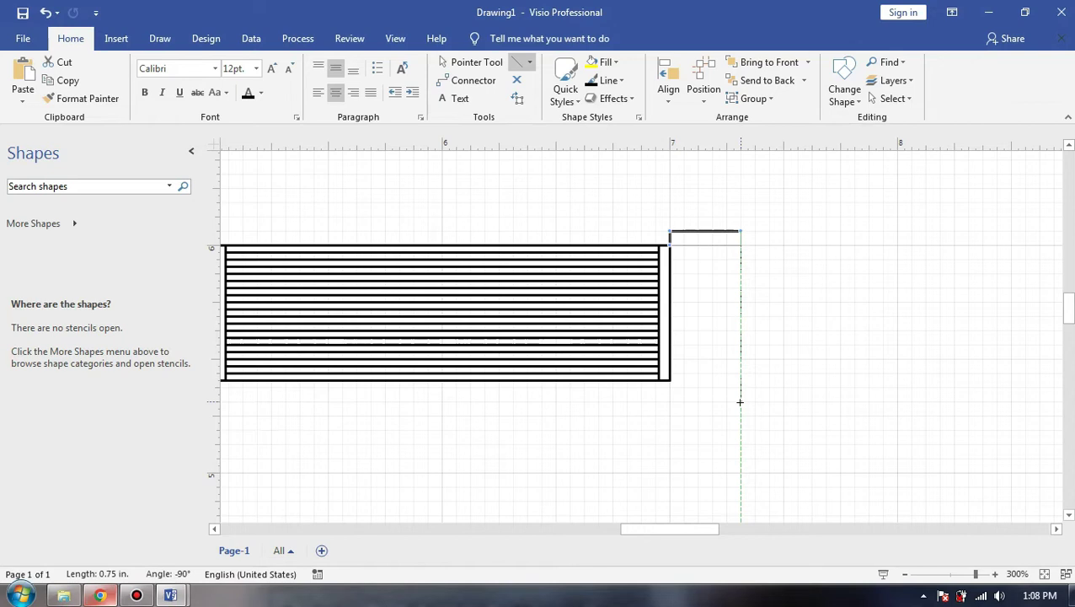
{"action": "left_click_drag", "start_coordinate": [740, 401], "coordinate": [739, 401]}
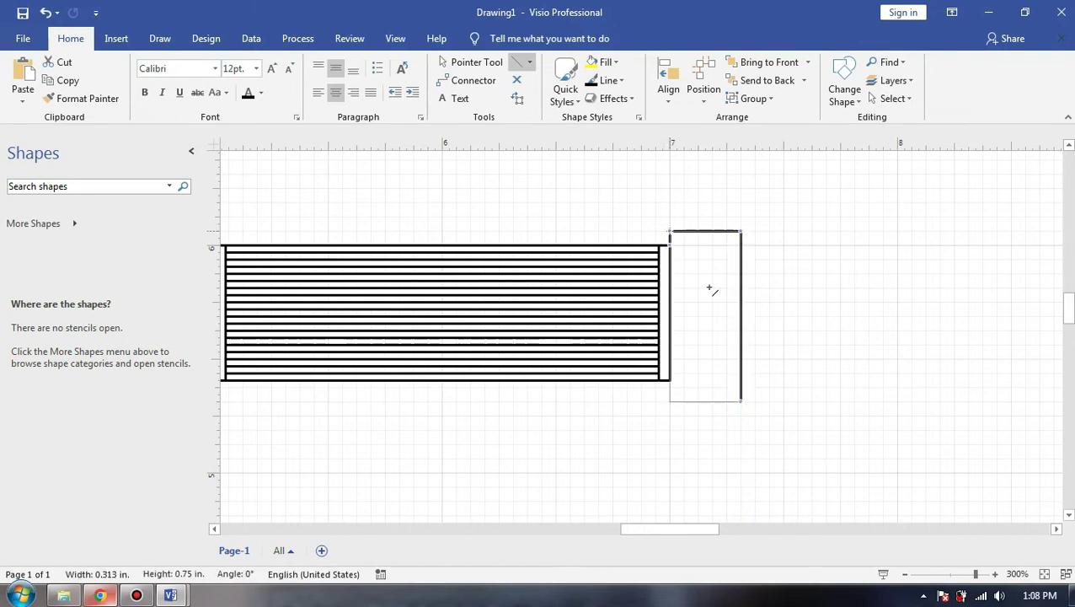
{"action": "mouse_move", "coordinate": [739, 402]}
{"action": "left_mouse_down"}
{"action": "mouse_move", "coordinate": [674, 404]}
{"action": "mouse_move", "coordinate": [670, 380]}
{"action": "left_mouse_up"}
{"action": "left_click", "coordinate": [654, 197]}
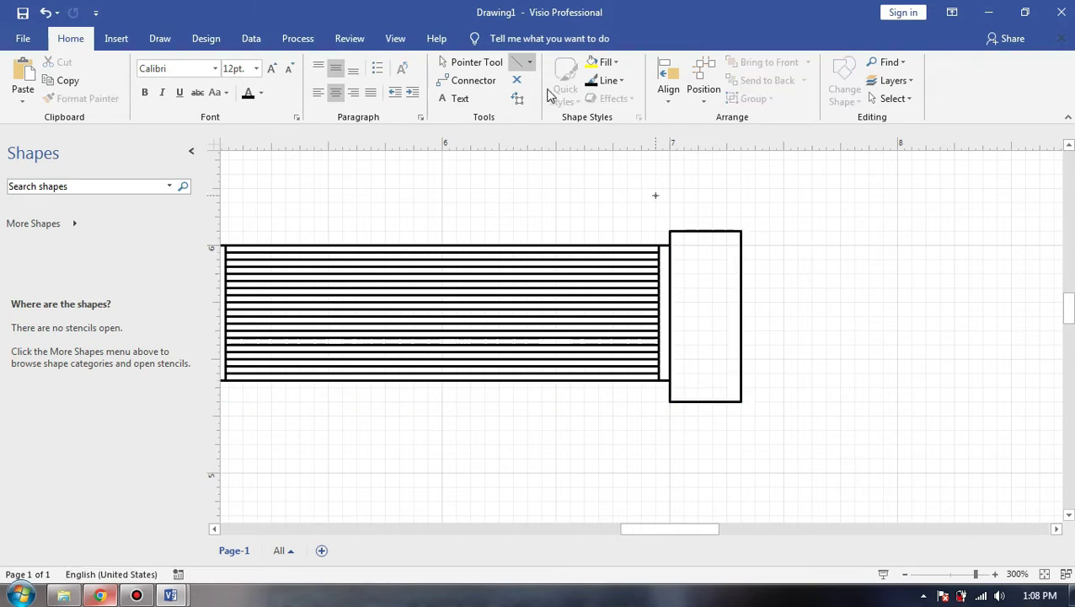
{"action": "left_click", "coordinate": [485, 62]}
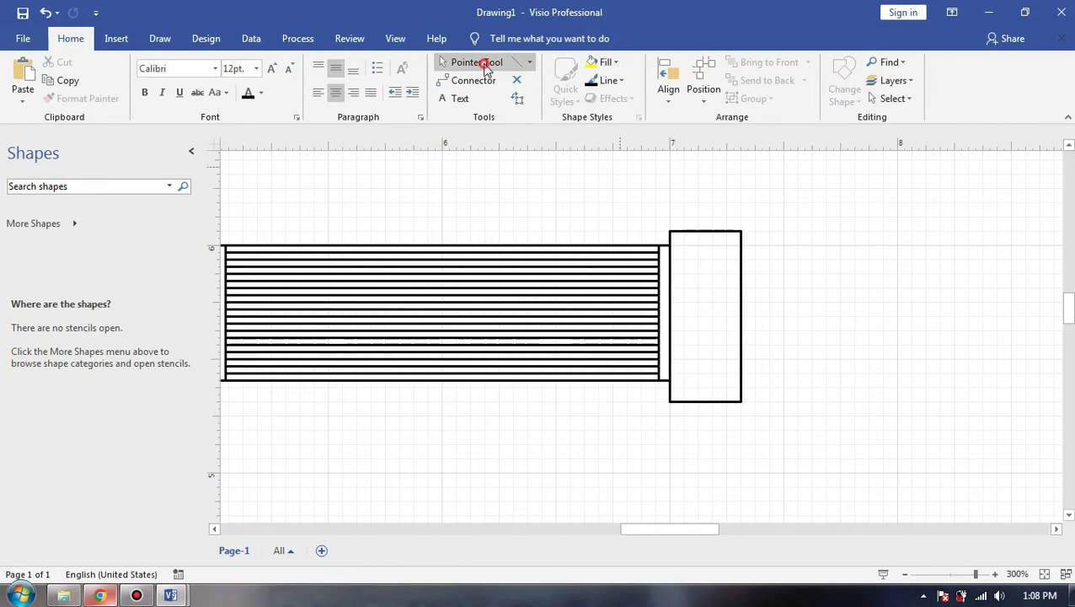
{"action": "left_click", "coordinate": [672, 245]}
{"action": "left_click", "coordinate": [727, 328]}
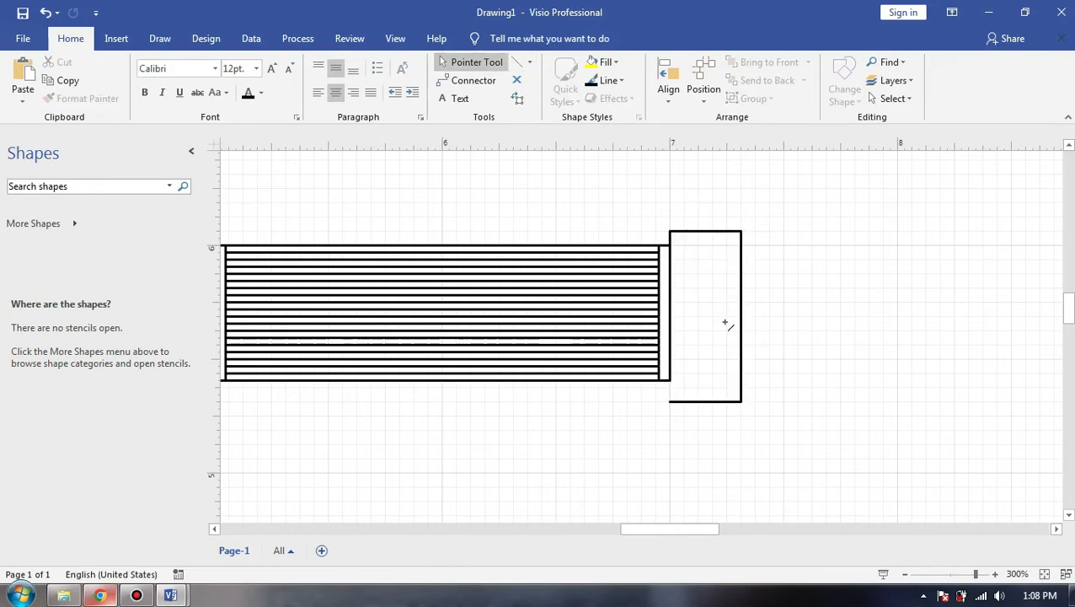
- Undo the box outline's last lines and delete its remaining upper segment
{"action": "key", "text": "ctrl+6"}
{"action": "key", "text": "ctrl+z"}
{"action": "key", "text": "ctrl+z"}
{"action": "key", "text": "ctrl+z"}
{"action": "left_click", "coordinate": [486, 62]}
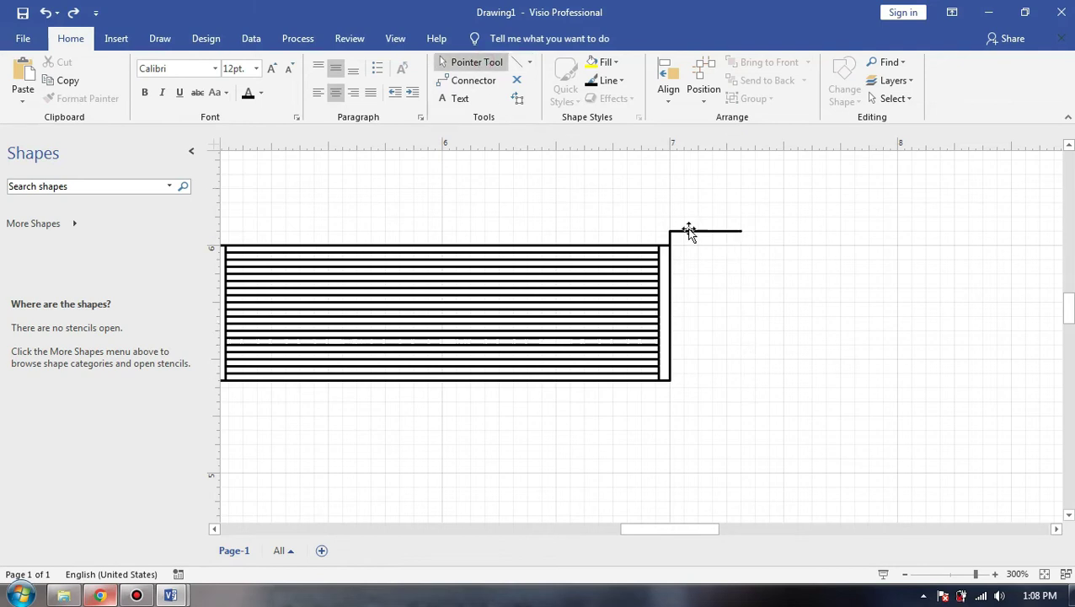
{"action": "left_click", "coordinate": [688, 232]}
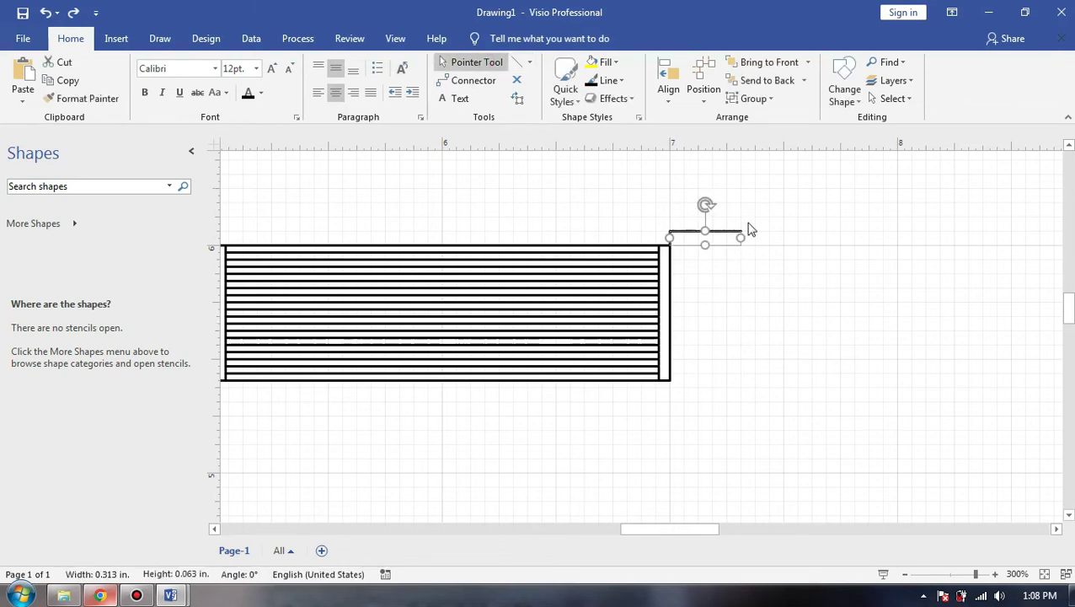
{"action": "key", "text": "Delete"}
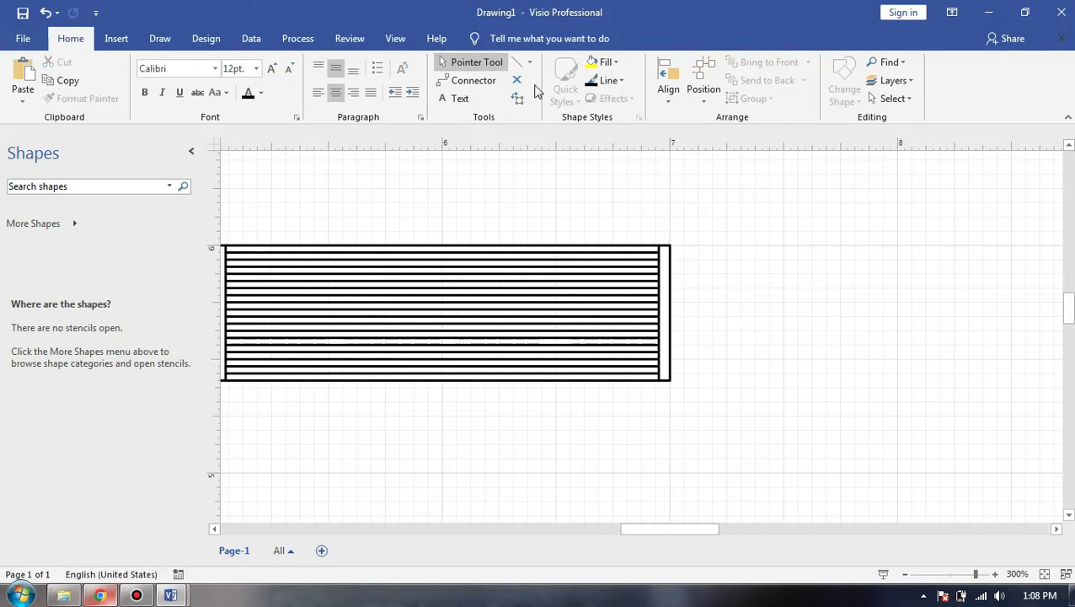
- Draw a vertical line about 0.069 in long upward from the new end plate's upper outer corner
{"action": "left_click", "coordinate": [520, 64]}
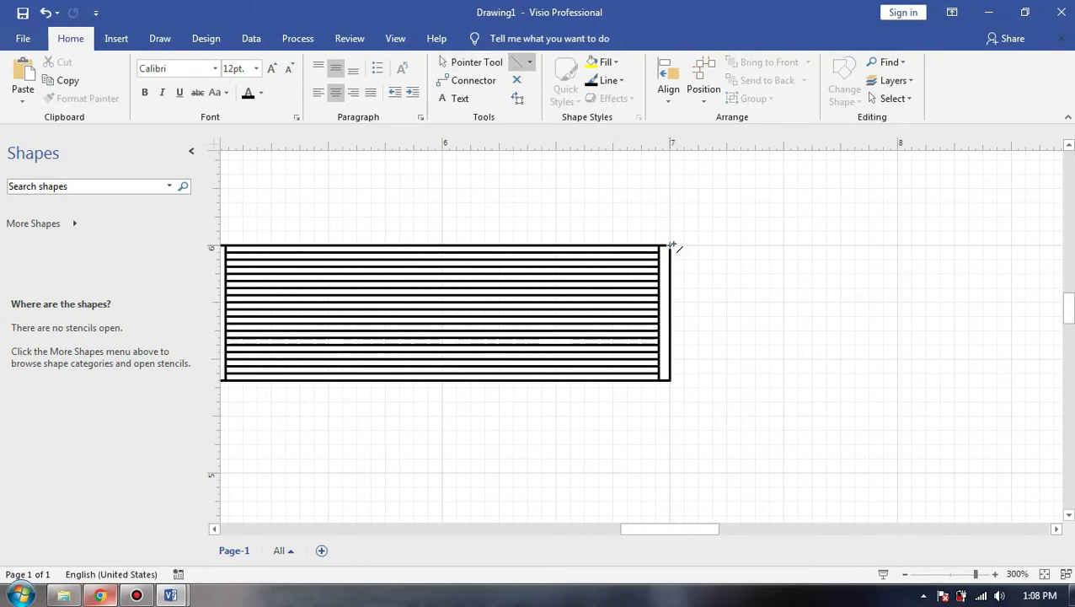
{"action": "left_click_drag", "start_coordinate": [669, 237], "coordinate": [669, 229]}
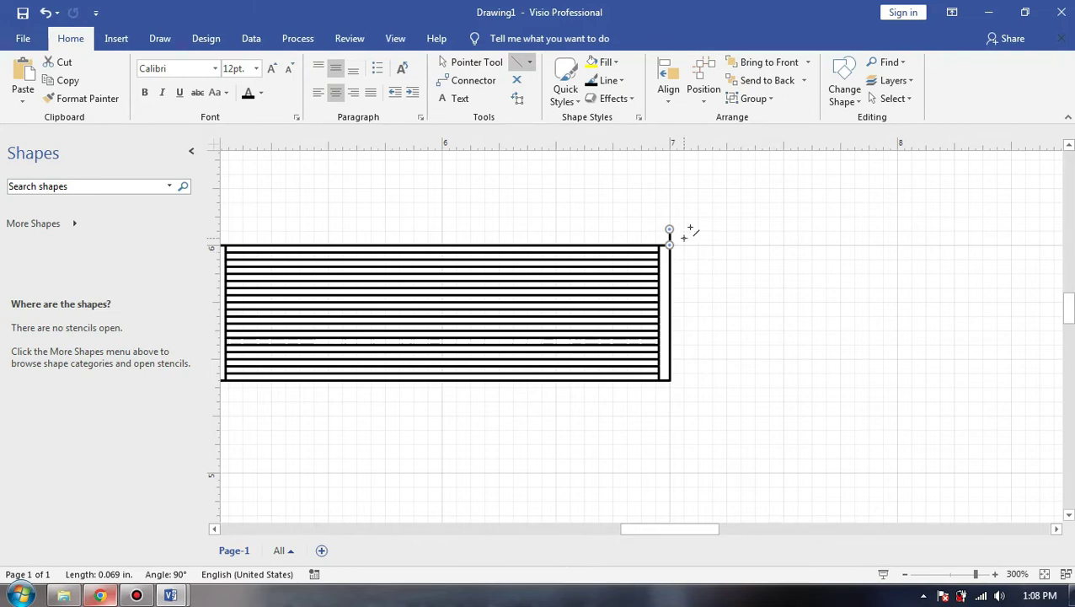
{"action": "left_click", "coordinate": [468, 64]}
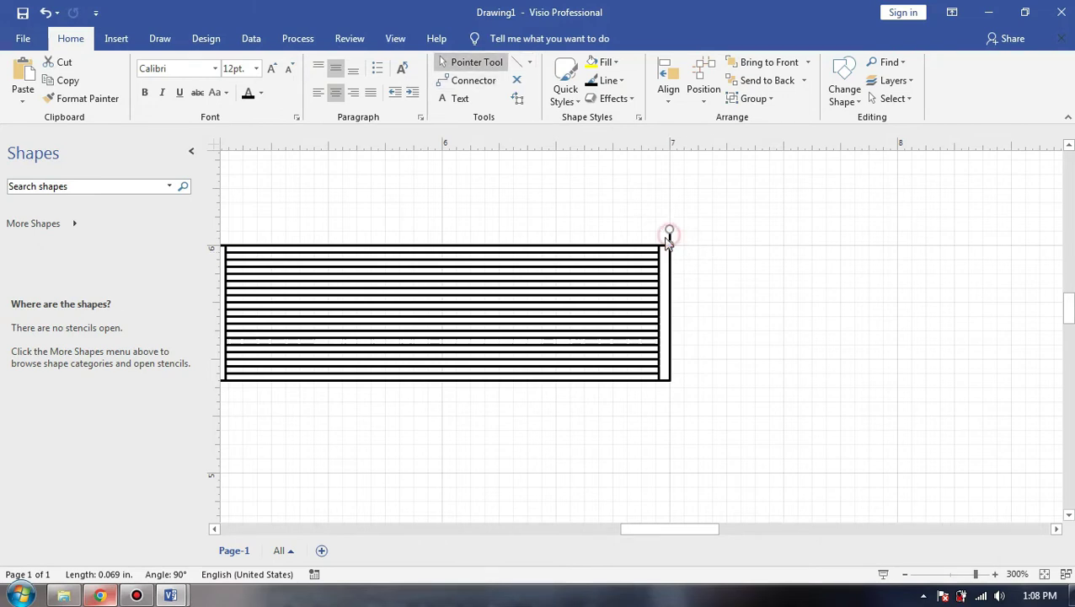
- Copy the short vertical line and attach the duplicate below the new end plate's lower outer corner
{"action": "left_click", "coordinate": [670, 236]}
{"action": "left_click", "coordinate": [668, 235]}
{"action": "left_click", "coordinate": [688, 390]}
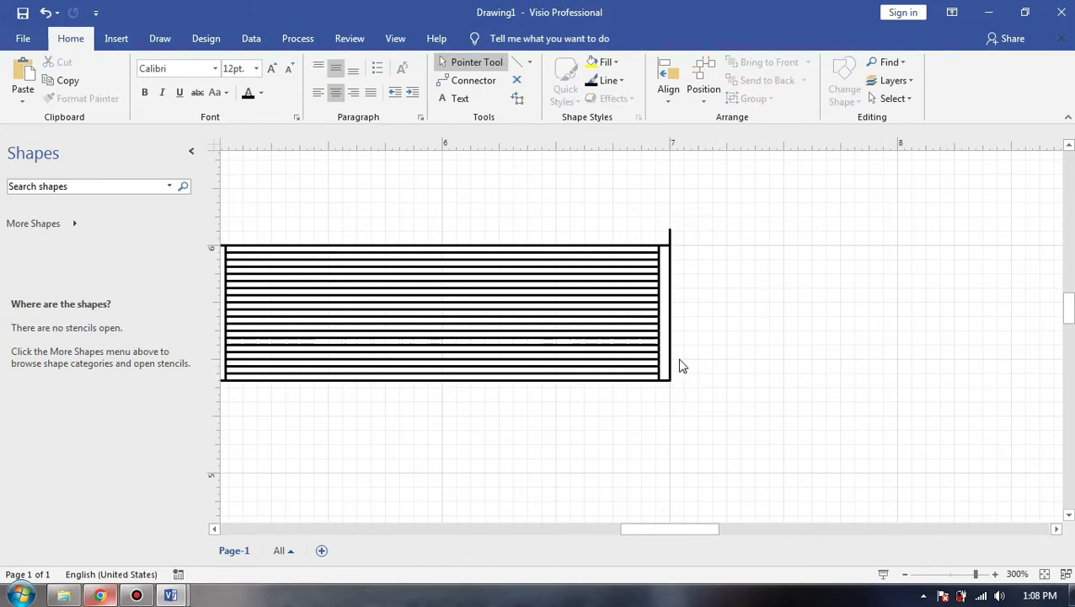
{"action": "key", "text": "ctrl+v"}
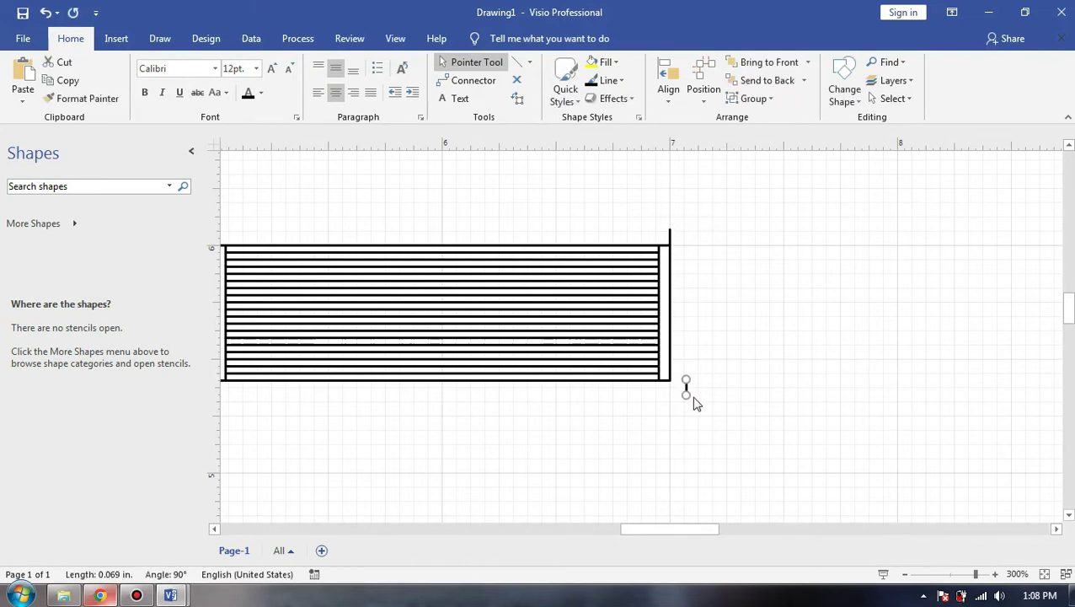
{"action": "scroll", "coordinate": [690, 459], "scroll_direction": "up", "scroll_amount": 4}
{"action": "scroll", "coordinate": [691, 464], "scroll_direction": "down", "scroll_amount": 4}
{"action": "left_click_drag", "start_coordinate": [667, 363], "coordinate": [636, 372]}
{"action": "scroll", "coordinate": [732, 333], "scroll_direction": "up", "scroll_amount": 6}
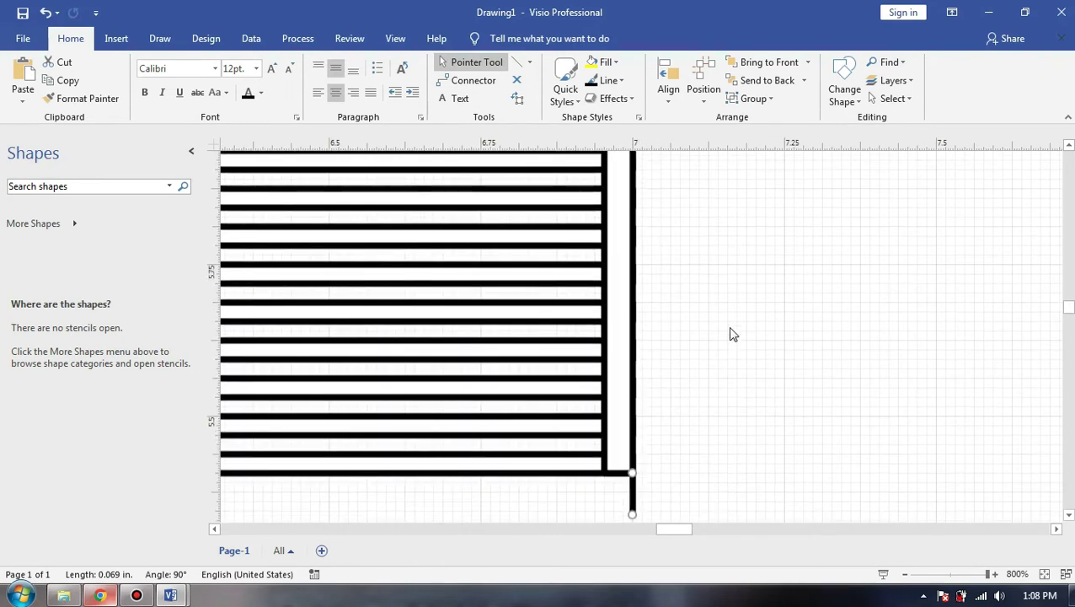
{"action": "scroll", "coordinate": [681, 271], "scroll_direction": "up", "scroll_amount": 1}
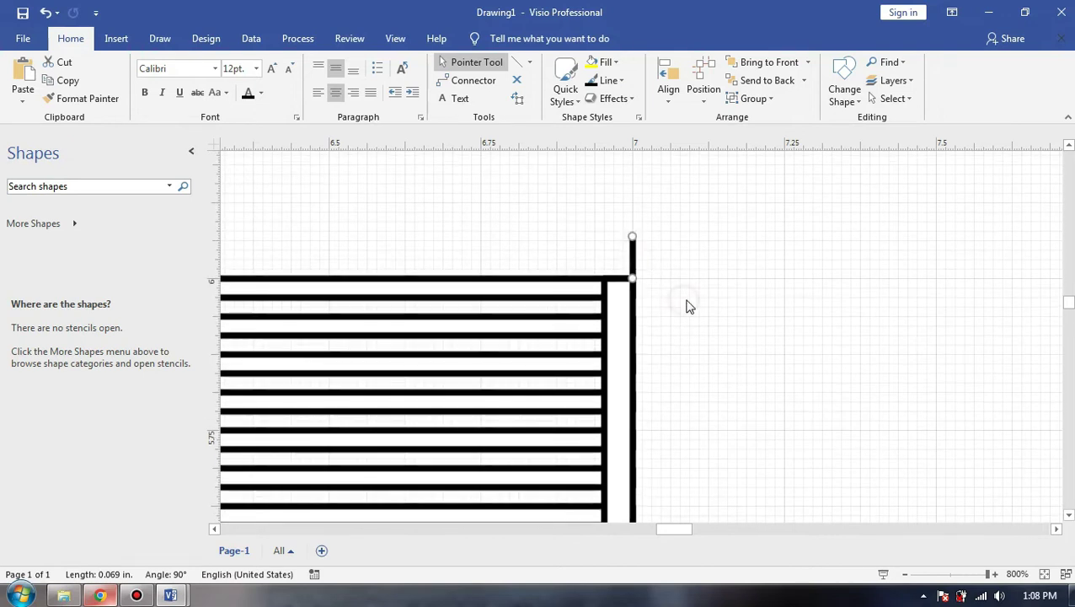
- Draw horizontal lines about 0.313 in long outward from both short lines' tips and join their ends with a vertical line about 0.733 in long
{"action": "scroll", "coordinate": [732, 360], "scroll_direction": "down", "scroll_amount": 4}
{"action": "scroll", "coordinate": [732, 363], "scroll_direction": "up", "scroll_amount": 2}
{"action": "left_click", "coordinate": [519, 66]}
{"action": "left_click_drag", "start_coordinate": [675, 334], "coordinate": [722, 334]}
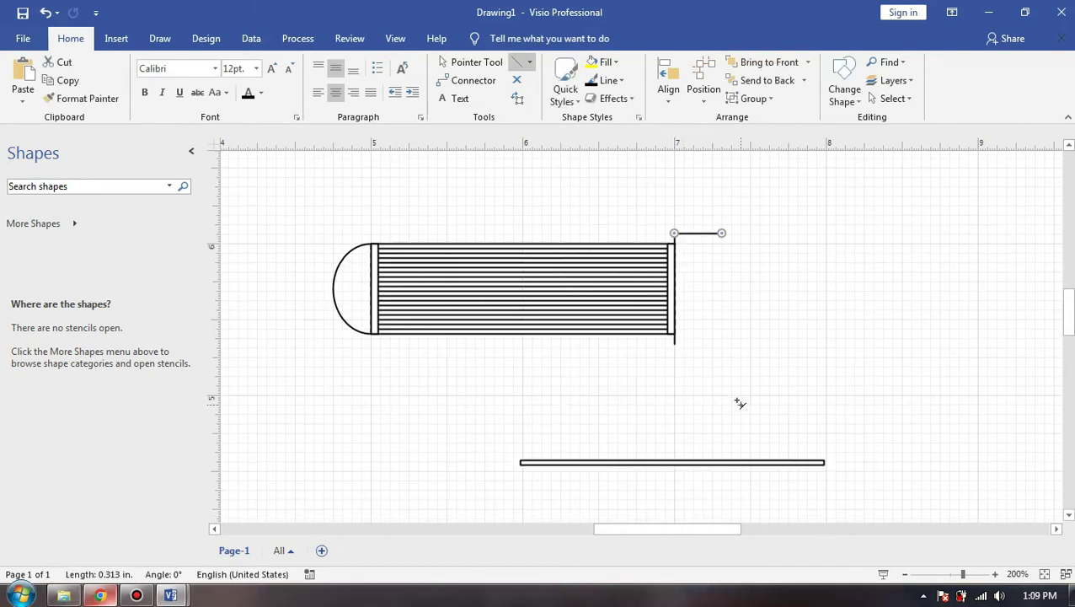
{"action": "scroll", "coordinate": [739, 403], "scroll_direction": "up", "scroll_amount": 2}
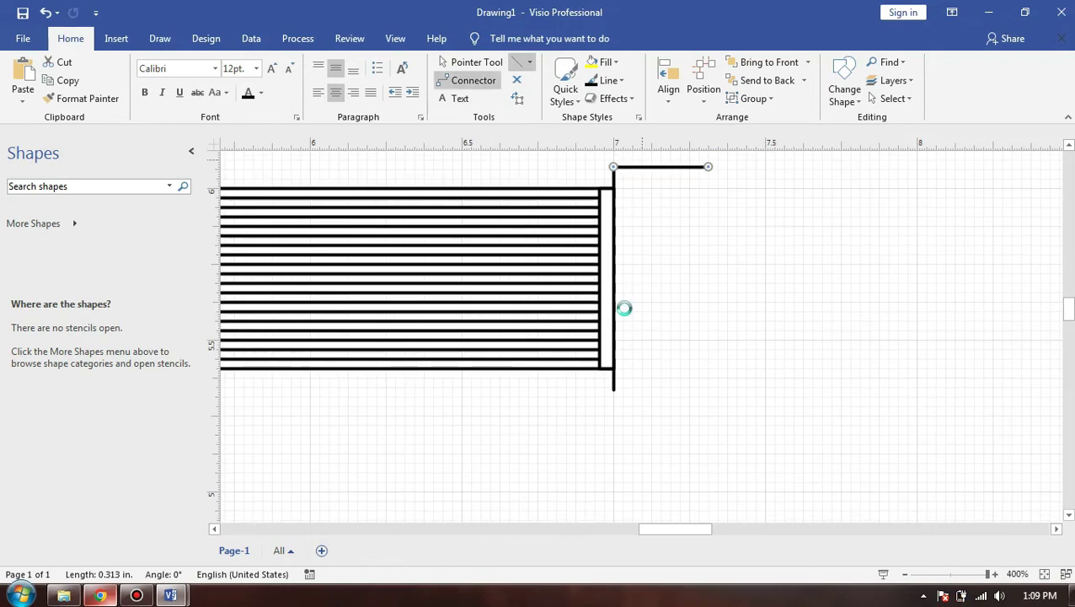
{"action": "left_click_drag", "start_coordinate": [613, 390], "coordinate": [708, 390]}
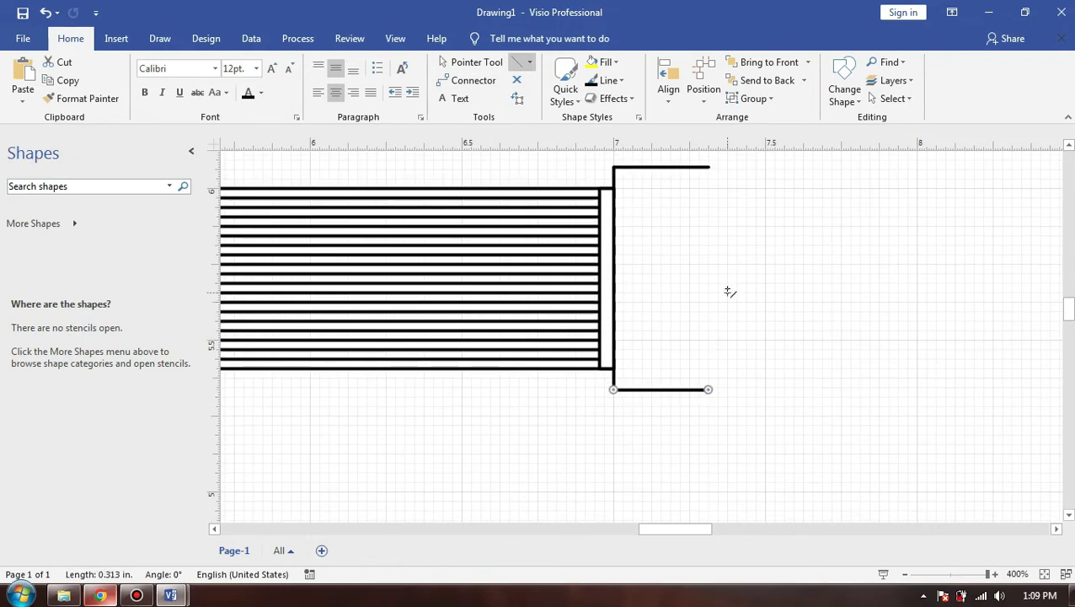
{"action": "key", "text": "ctrl+z"}
{"action": "left_click_drag", "start_coordinate": [613, 390], "coordinate": [708, 390]}
{"action": "left_click_drag", "start_coordinate": [708, 167], "coordinate": [708, 390]}
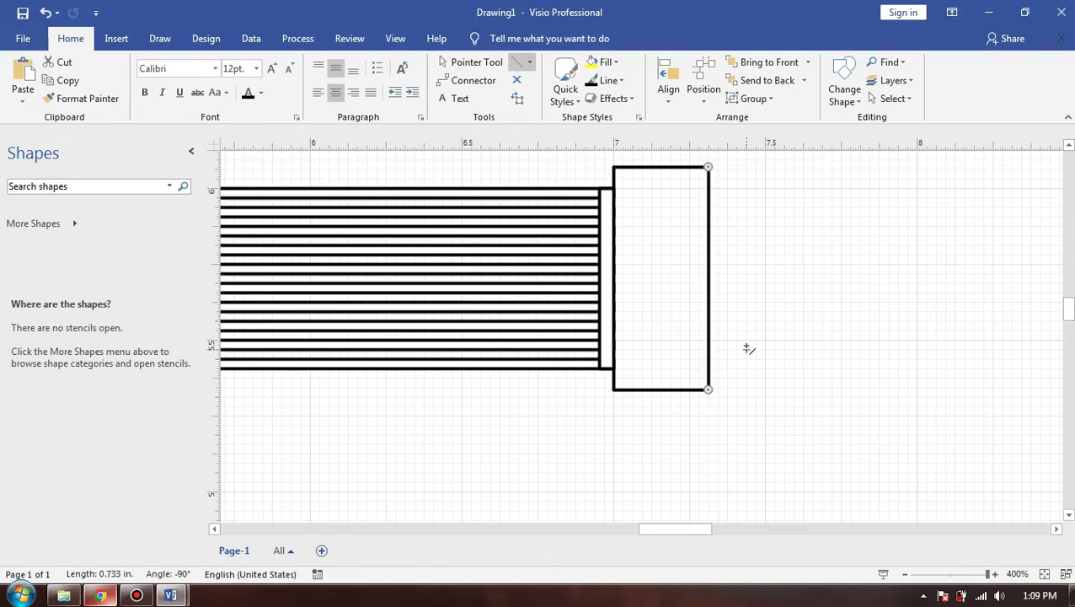
{"action": "key", "text": "Escape"}
{"action": "scroll", "coordinate": [749, 348], "scroll_direction": "up", "scroll_amount": 3}
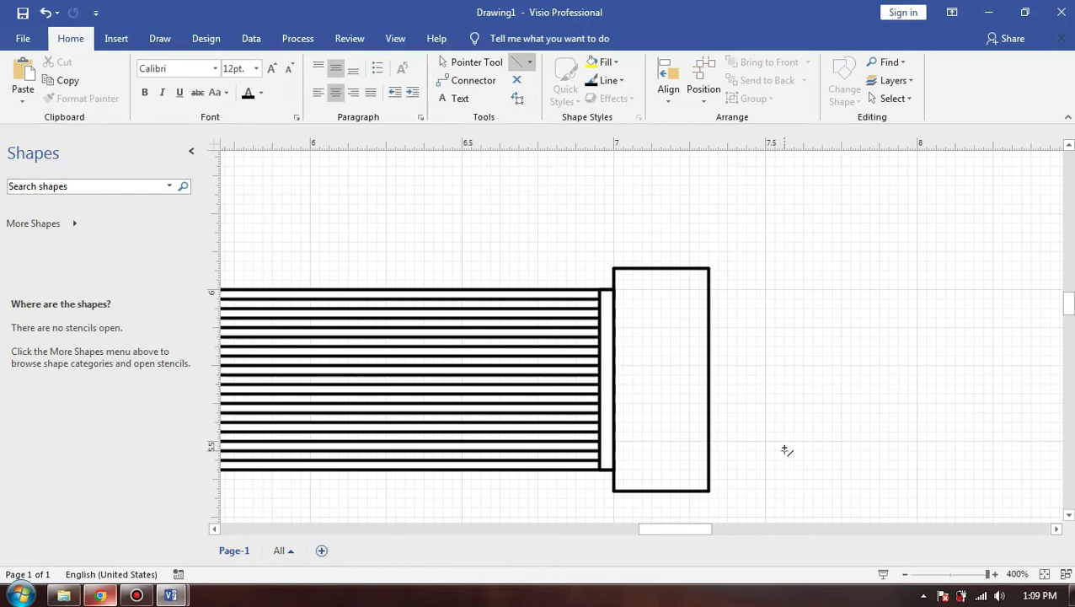
{"action": "scroll", "coordinate": [696, 205], "scroll_direction": "down", "scroll_amount": 2}
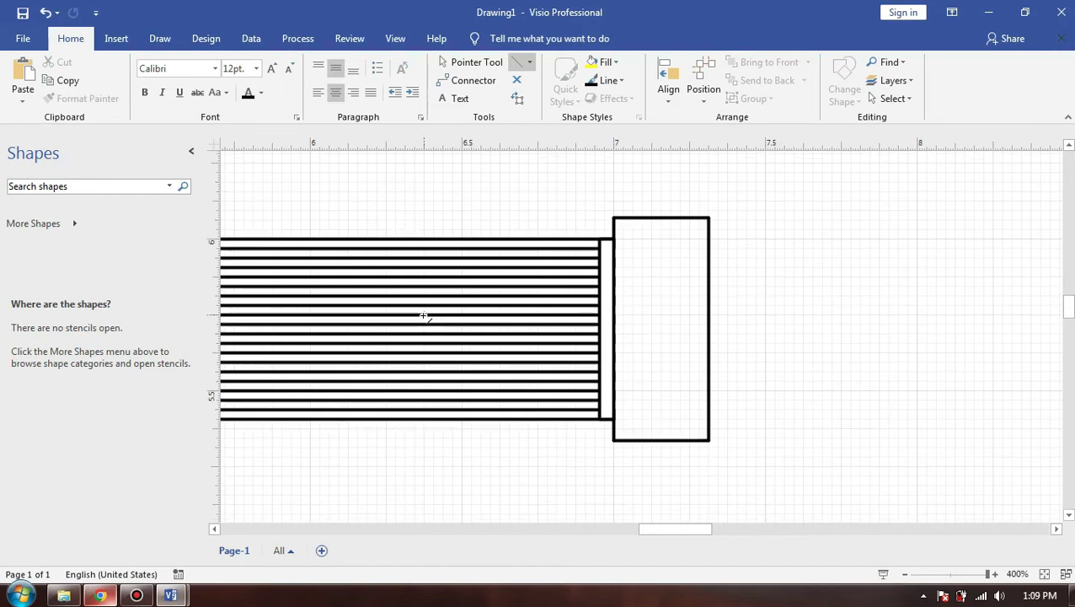
{"action": "scroll", "coordinate": [463, 499], "scroll_direction": "down", "scroll_amount": 4}
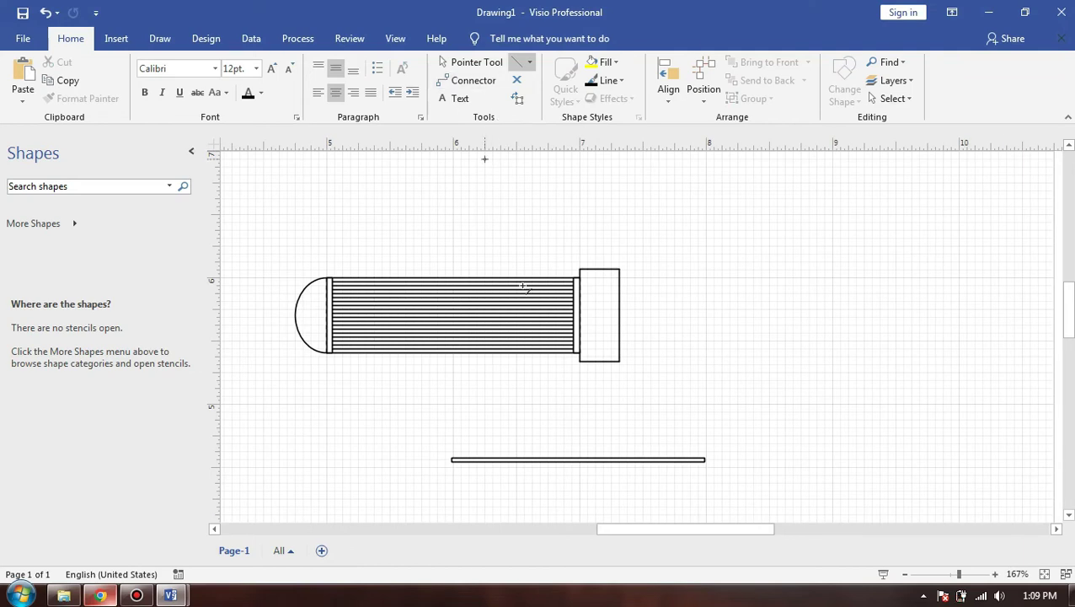
{"action": "key", "text": "ctrl+1"}
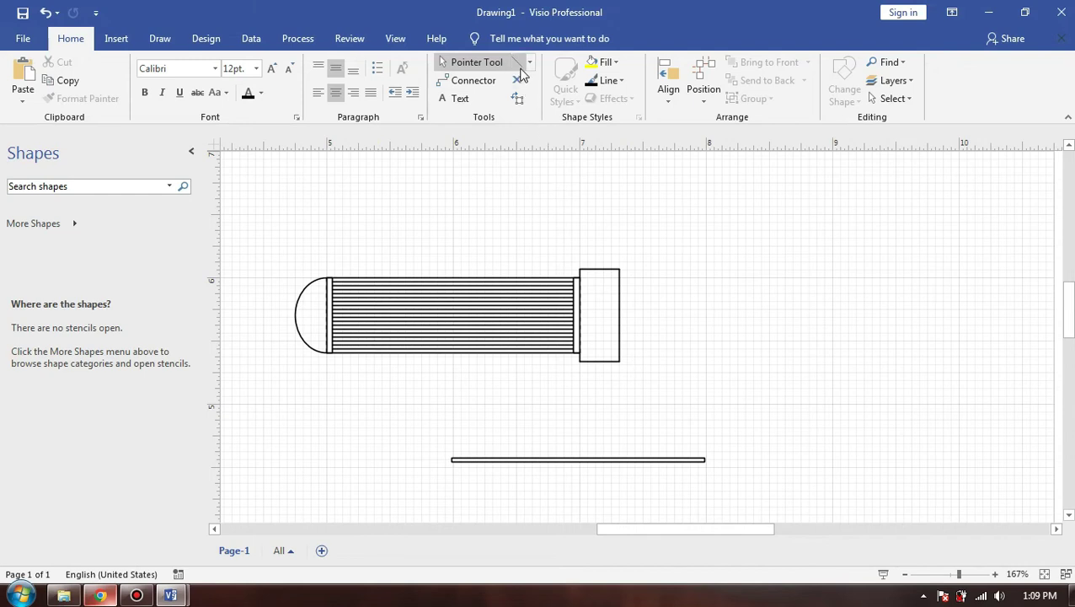
{"action": "scroll", "coordinate": [588, 334], "scroll_direction": "up", "scroll_amount": 3, "text": "ctrl"}
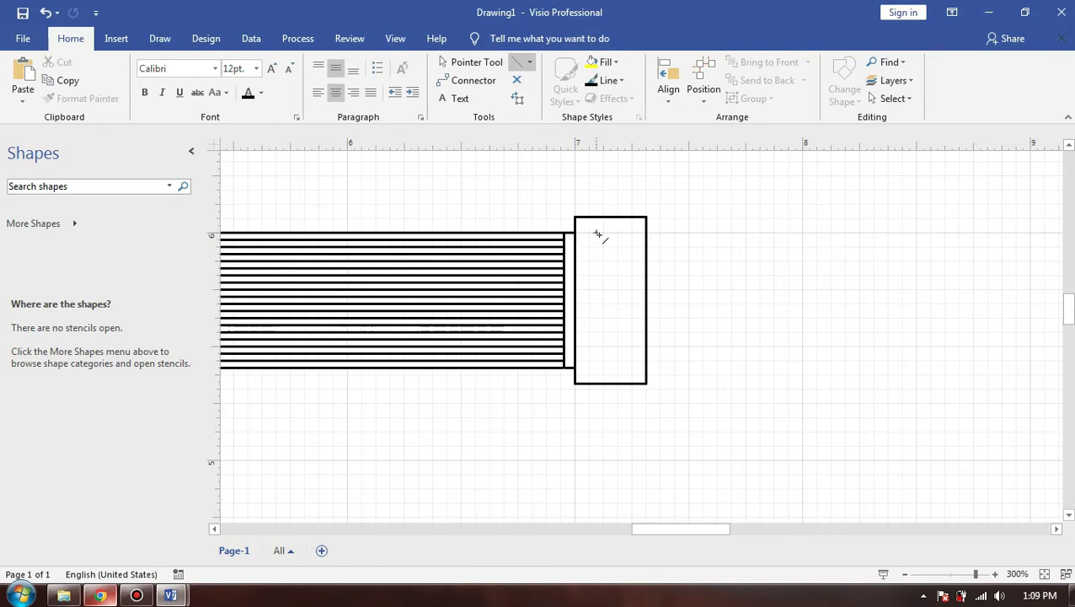
- Draw a vertical guide line inside the channel box, starting level with the tube bundle's upper edge, and set its length to 0.297 in
{"action": "scroll", "coordinate": [601, 236], "scroll_direction": "up", "scroll_amount": 1, "text": "ctrl"}
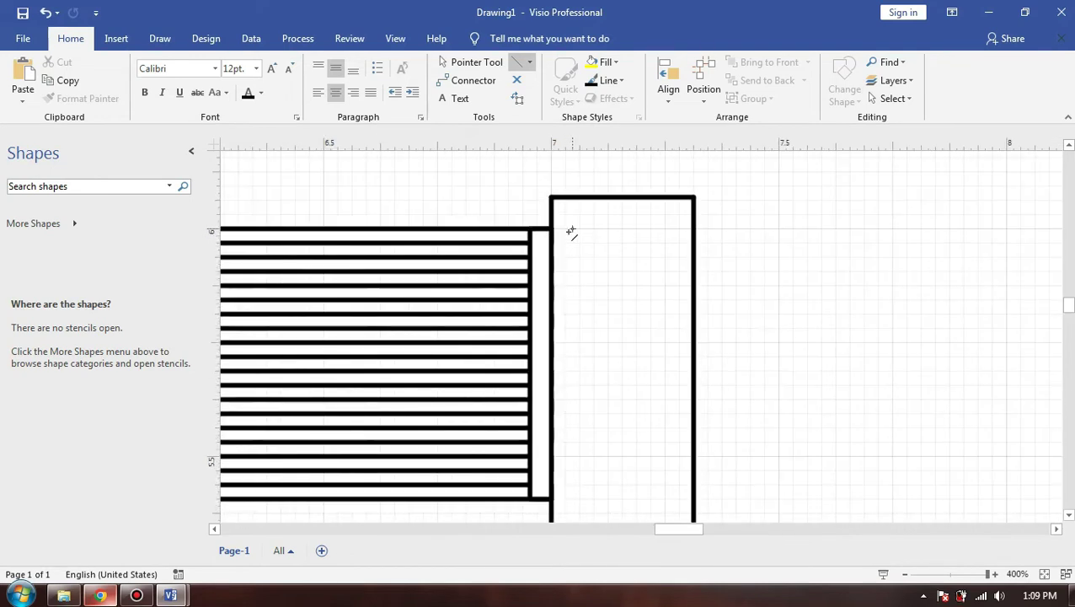
{"action": "left_click_drag", "start_coordinate": [565, 231], "coordinate": [565, 371]}
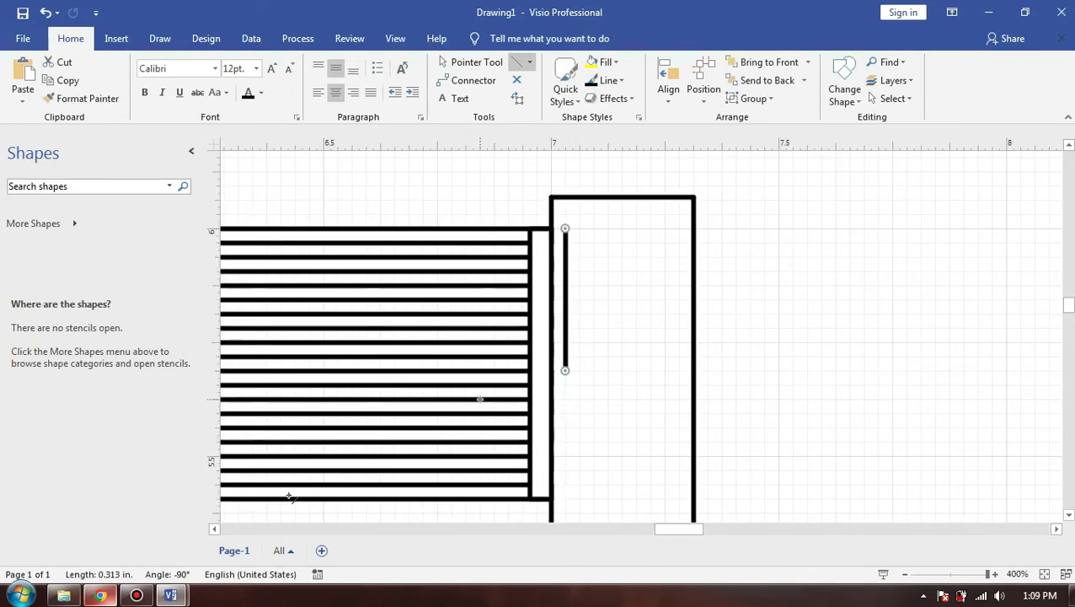
{"action": "left_click", "coordinate": [92, 574]}
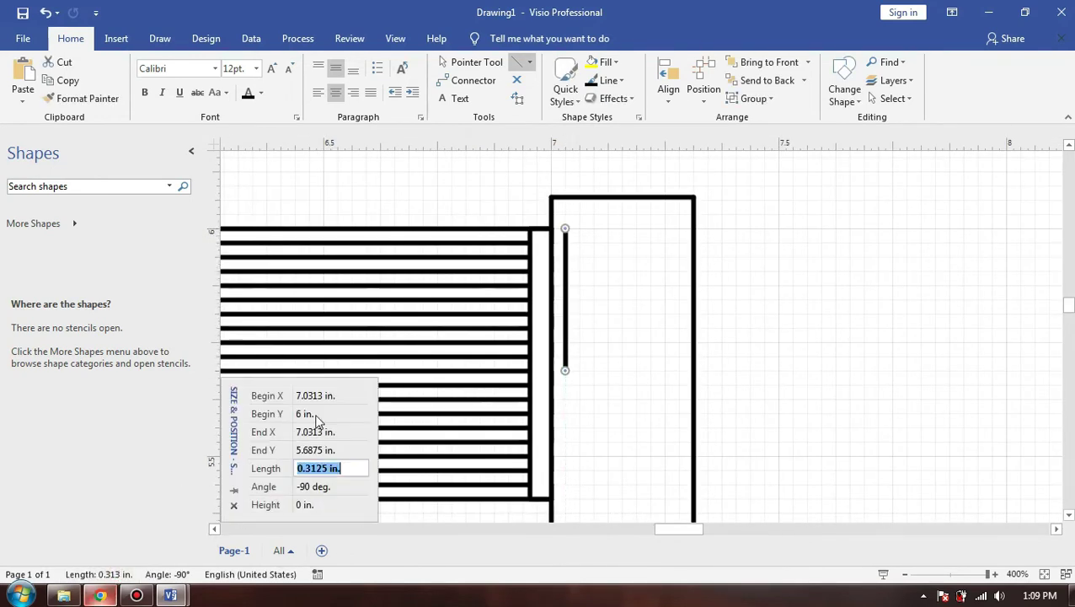
{"action": "left_click", "coordinate": [325, 467]}
{"action": "key", "text": "BackSpace"}
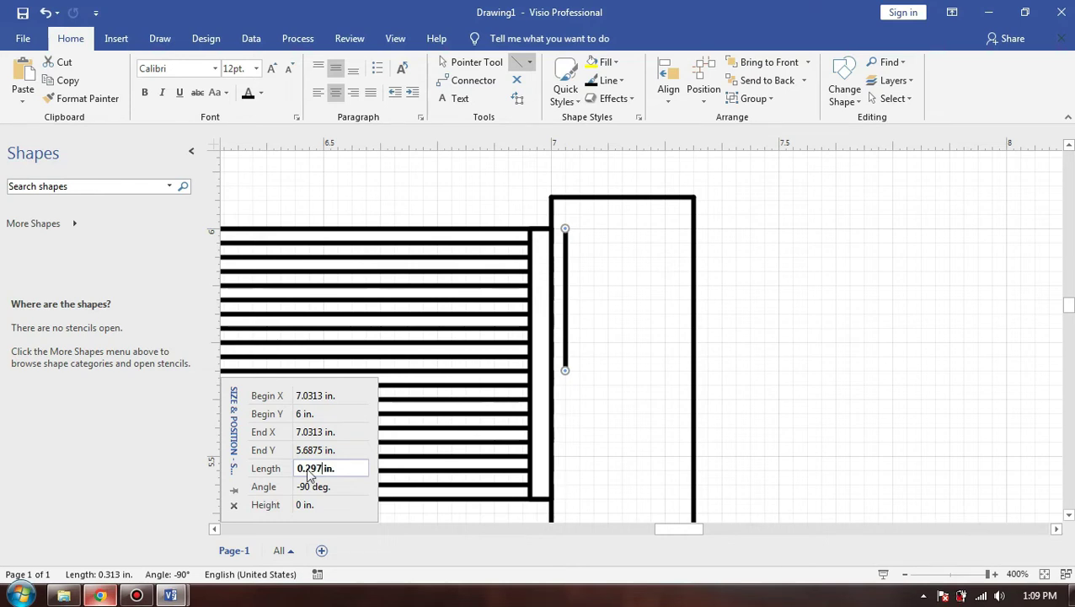
{"action": "key", "text": "Return"}
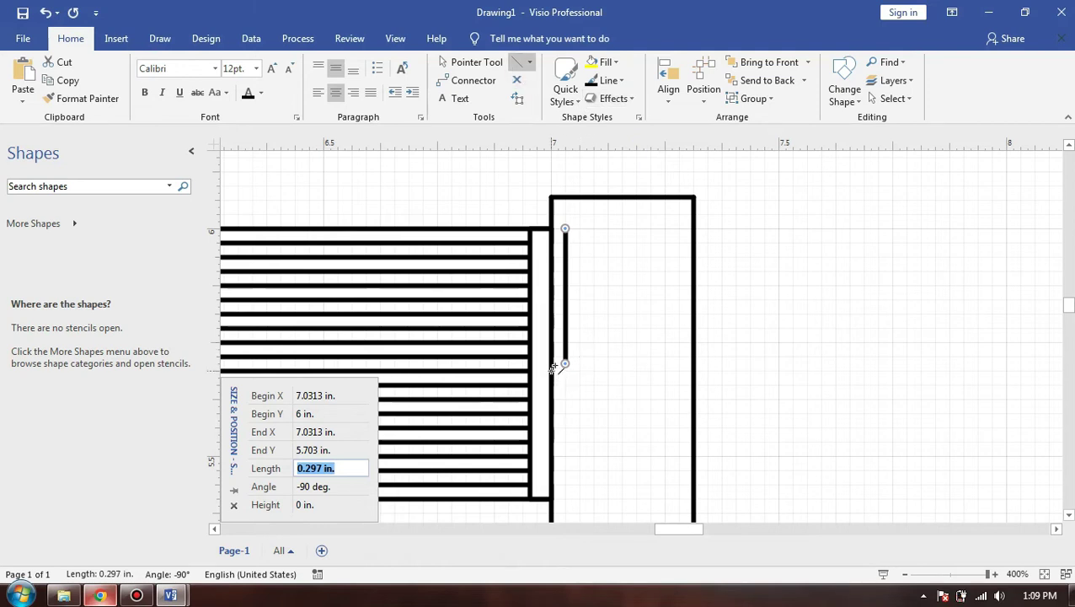
{"action": "left_click", "coordinate": [234, 509]}
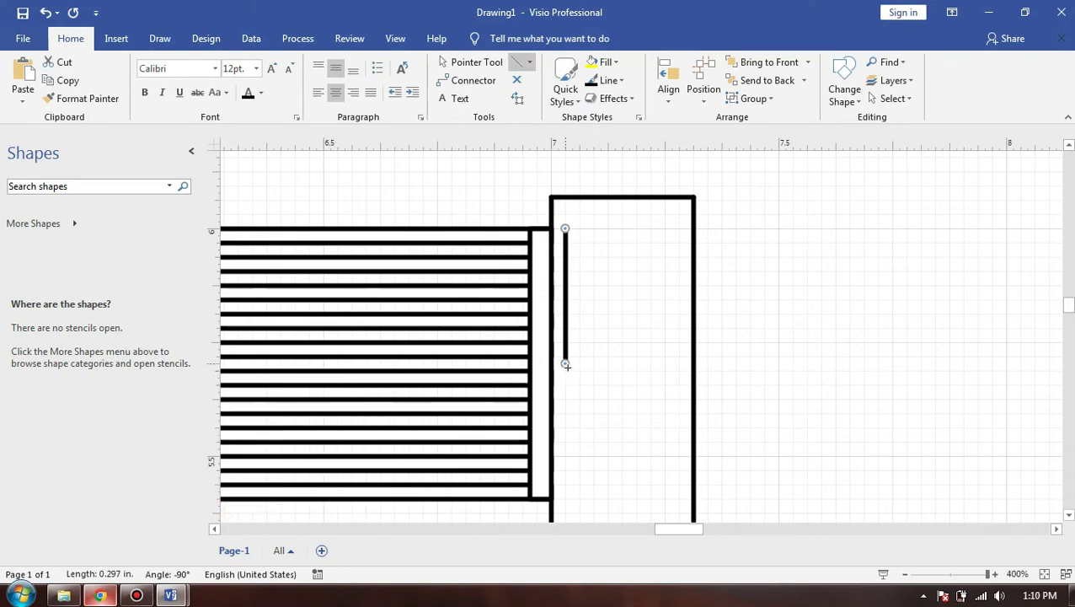
- Try a horizontal line from the guide line's lower end to the channel box's outer side and undo it
{"action": "left_click_drag", "start_coordinate": [565, 362], "coordinate": [692, 363]}
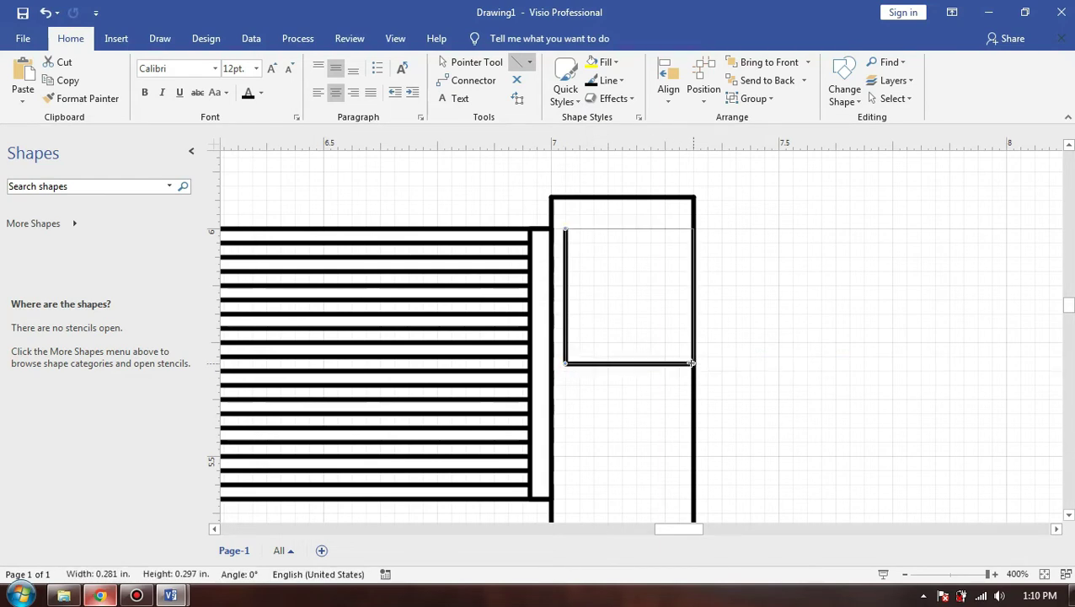
{"action": "left_click", "coordinate": [472, 62]}
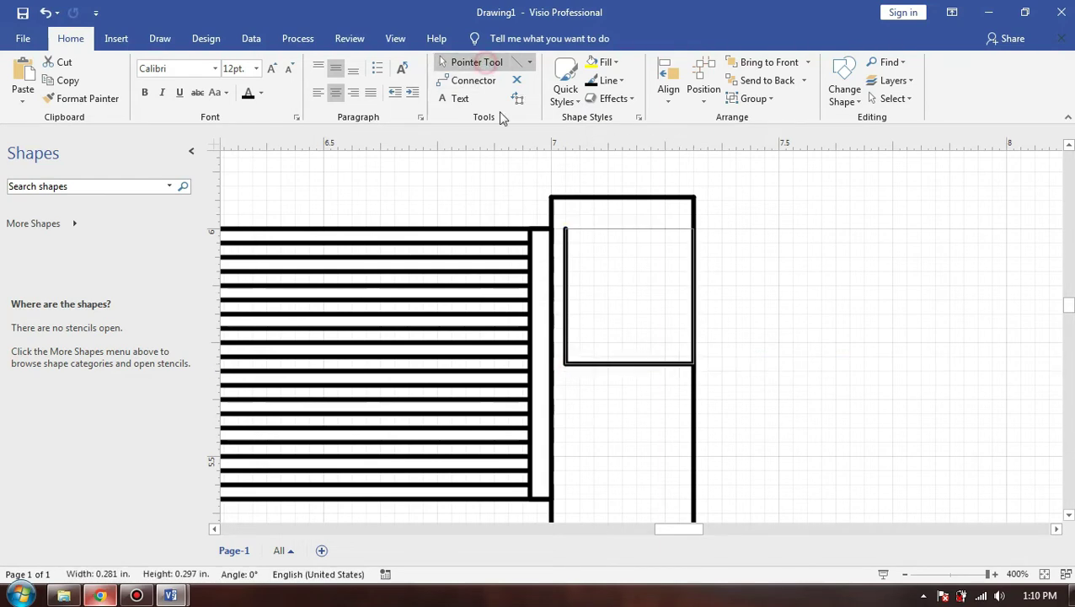
{"action": "left_click", "coordinate": [569, 265]}
{"action": "left_click", "coordinate": [569, 263]}
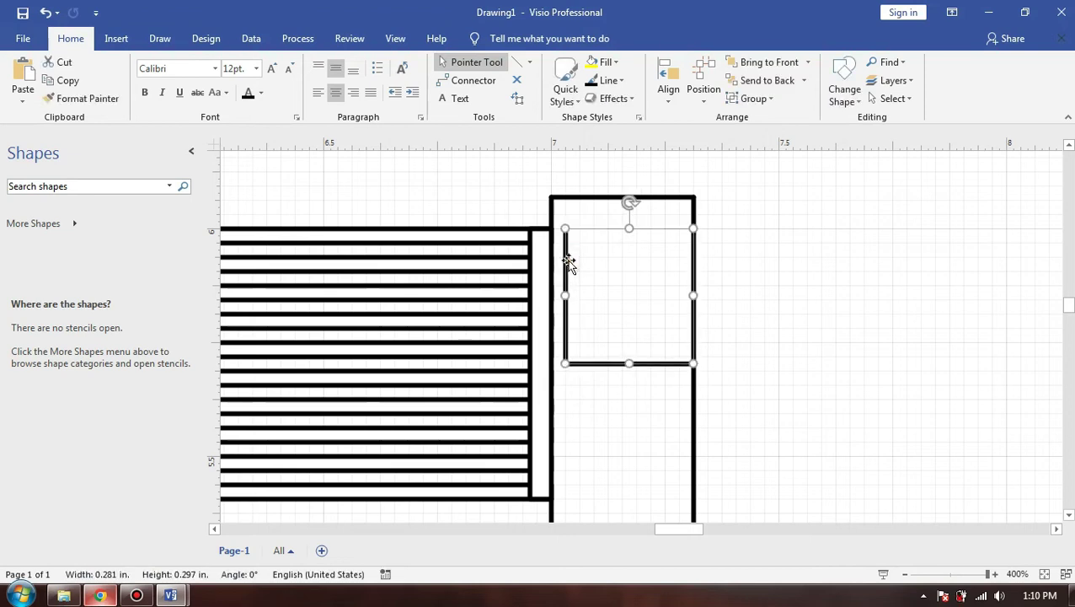
{"action": "key", "text": "ctrl+z"}
{"action": "key", "text": "ctrl+z"}
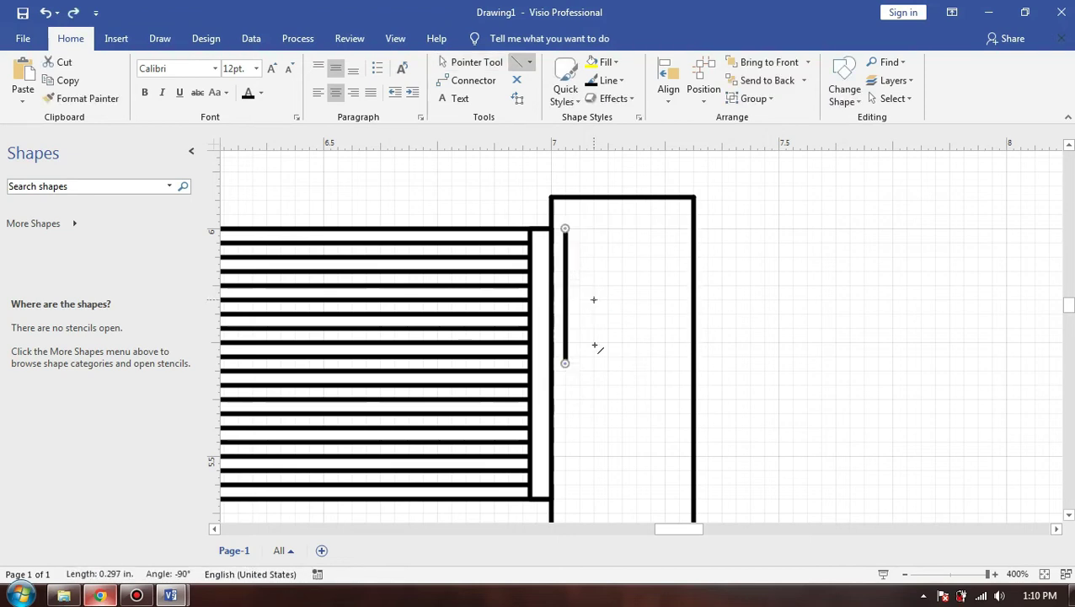
- Draw a horizontal line about 0.281 in long from the guide line's lower end to the box's outer side and move the guide line outside the box
{"action": "left_click", "coordinate": [594, 355]}
{"action": "left_click_drag", "start_coordinate": [565, 364], "coordinate": [694, 364]}
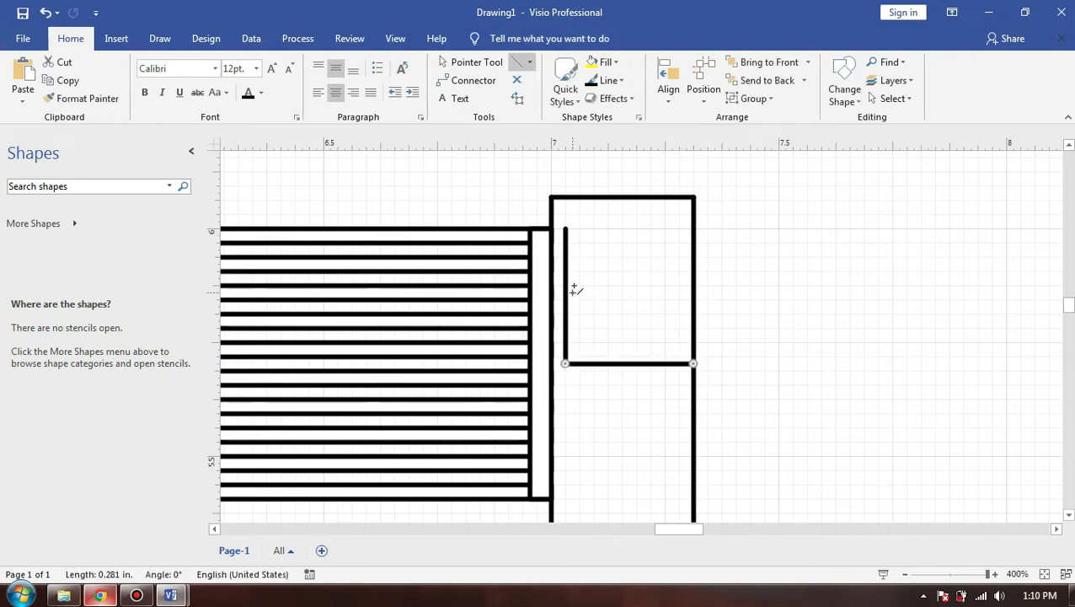
{"action": "left_click", "coordinate": [470, 63]}
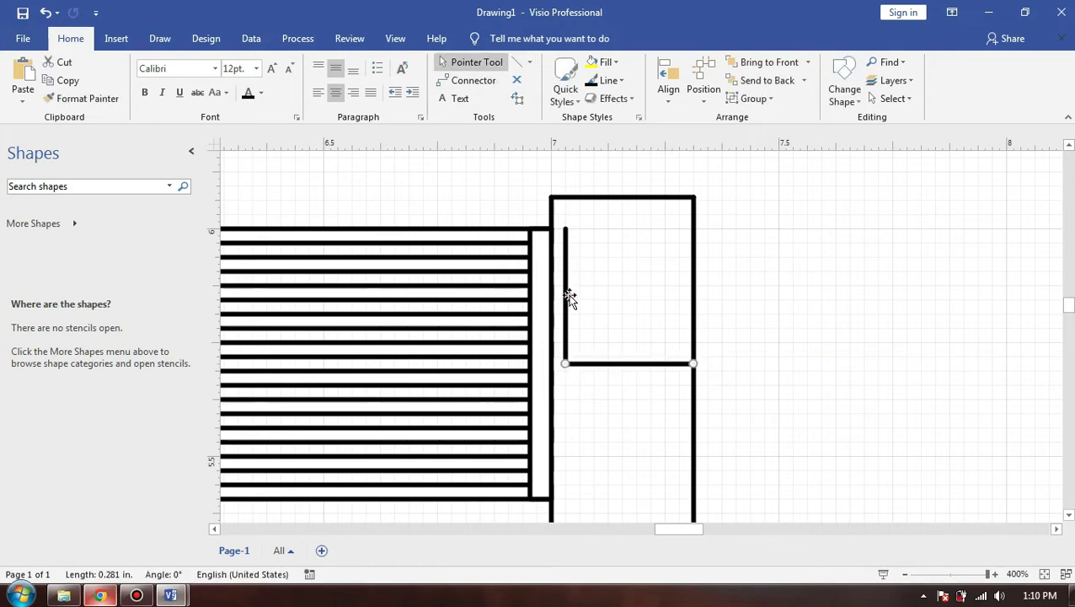
{"action": "left_click", "coordinate": [567, 296]}
- Extend the horizontal divider's inner end to the channel box's inner side and level it at 0°
{"action": "left_click", "coordinate": [583, 366]}
{"action": "mouse_move", "coordinate": [565, 364]}
{"action": "left_mouse_down"}
{"action": "mouse_move", "coordinate": [552, 369]}
{"action": "mouse_move", "coordinate": [590, 366]}
{"action": "mouse_move", "coordinate": [549, 362]}
{"action": "mouse_move", "coordinate": [598, 363]}
{"action": "mouse_move", "coordinate": [566, 371]}
{"action": "mouse_move", "coordinate": [553, 360]}
{"action": "left_mouse_up"}
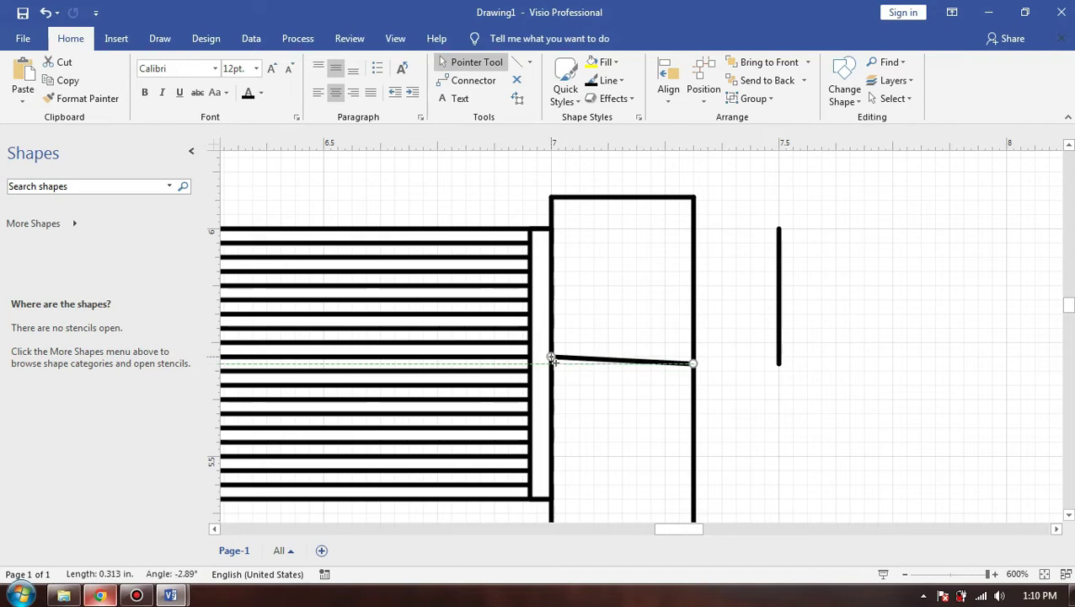
{"action": "scroll", "coordinate": [562, 359], "scroll_direction": "up", "scroll_amount": 3}
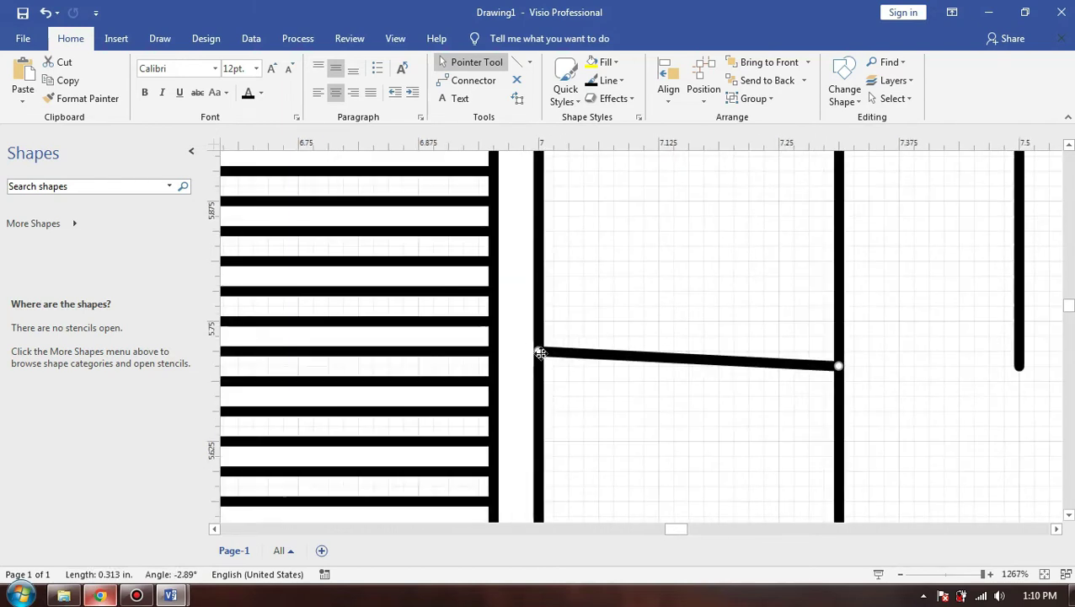
{"action": "left_click", "coordinate": [553, 352]}
{"action": "left_click_drag", "start_coordinate": [538, 351], "coordinate": [537, 364]}
{"action": "left_click", "coordinate": [932, 331]}
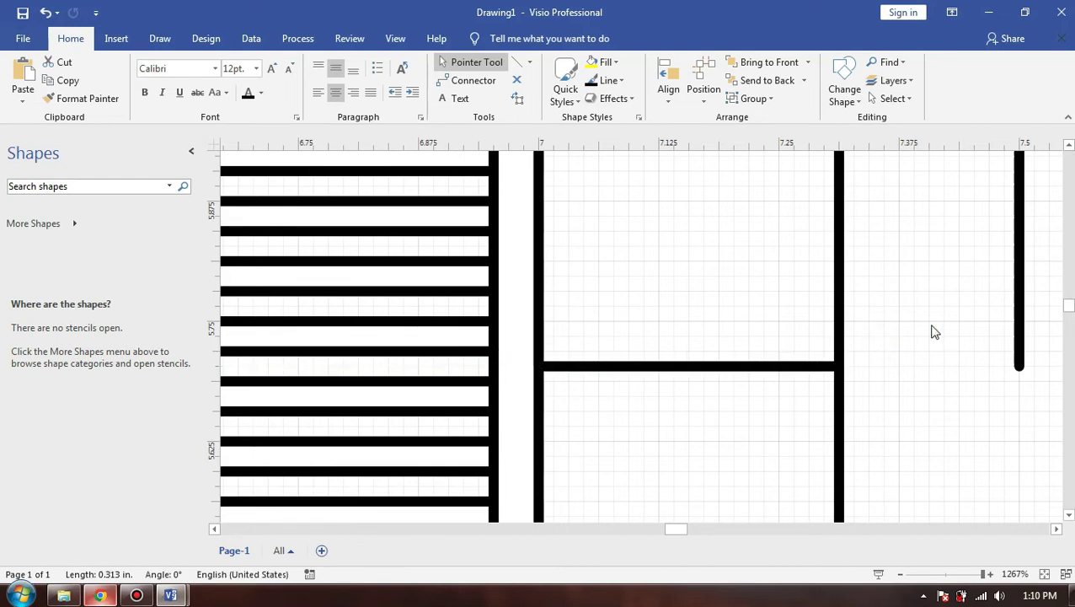
- Check the reboiler reference images in Chrome and move the spare vertical guide line to the empty area below the tube bundle
{"action": "scroll", "coordinate": [932, 331], "scroll_direction": "down", "scroll_amount": 3}
{"action": "left_click", "coordinate": [927, 318]}
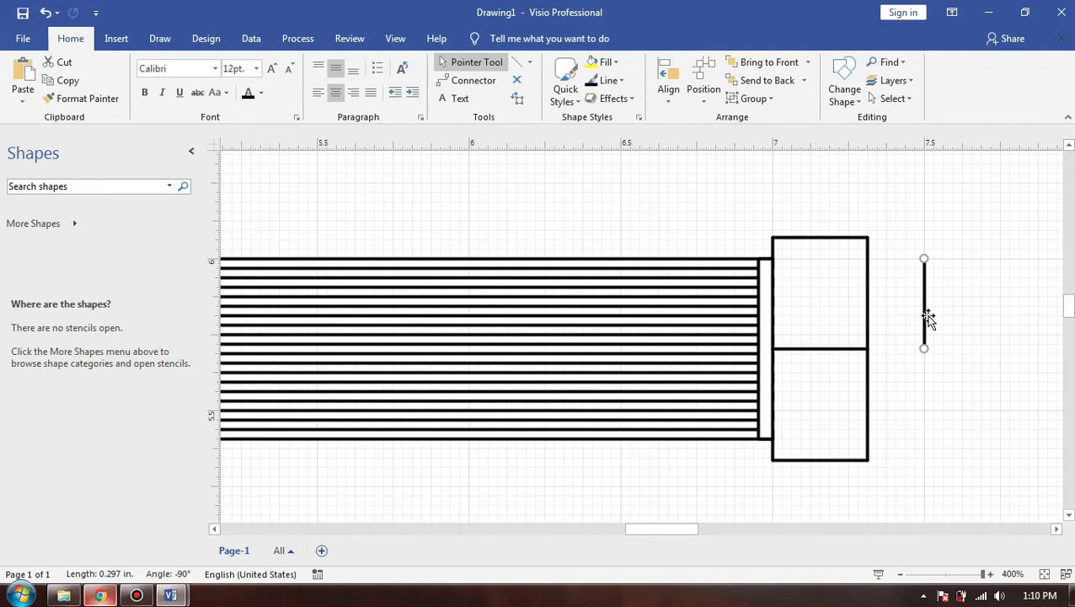
{"action": "left_click", "coordinate": [97, 596]}
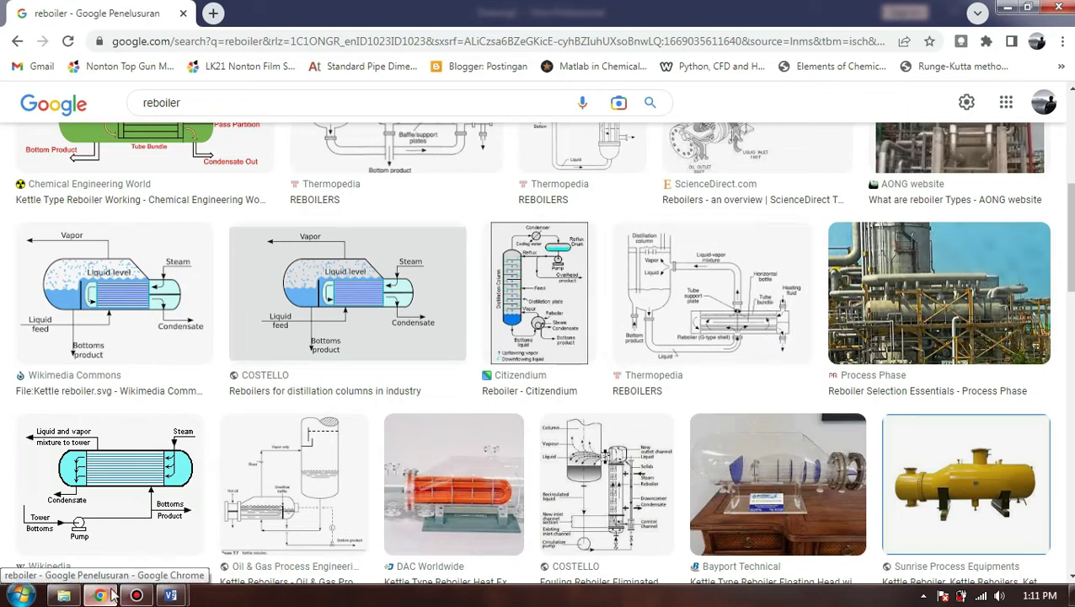
{"action": "left_click", "coordinate": [171, 595]}
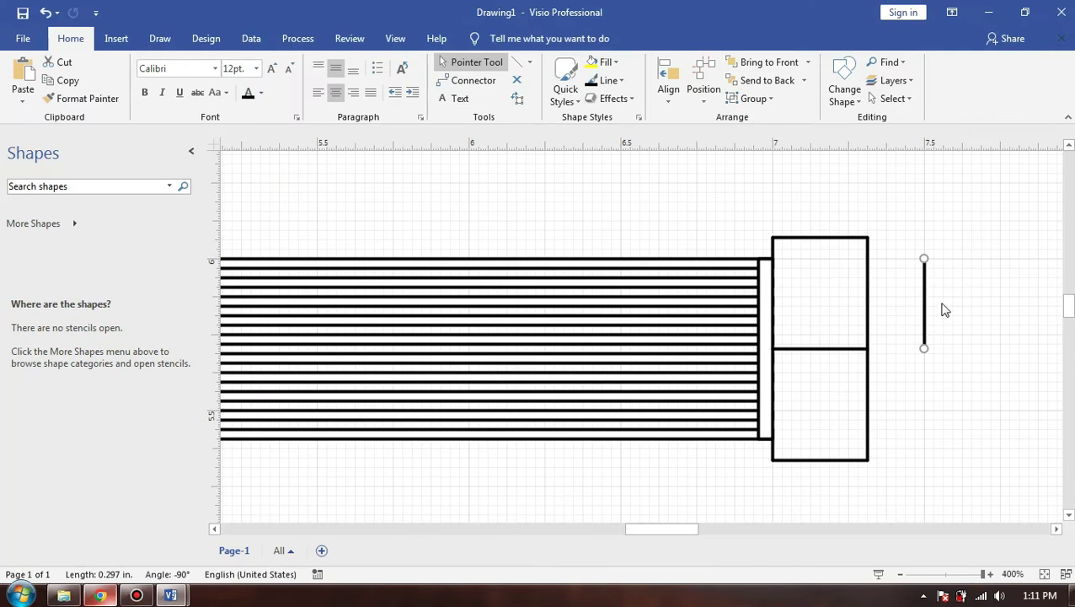
{"action": "scroll", "coordinate": [936, 329], "scroll_direction": "down", "scroll_amount": 1}
{"action": "scroll", "coordinate": [936, 328], "scroll_direction": "down", "scroll_amount": 3, "text": "ctrl"}
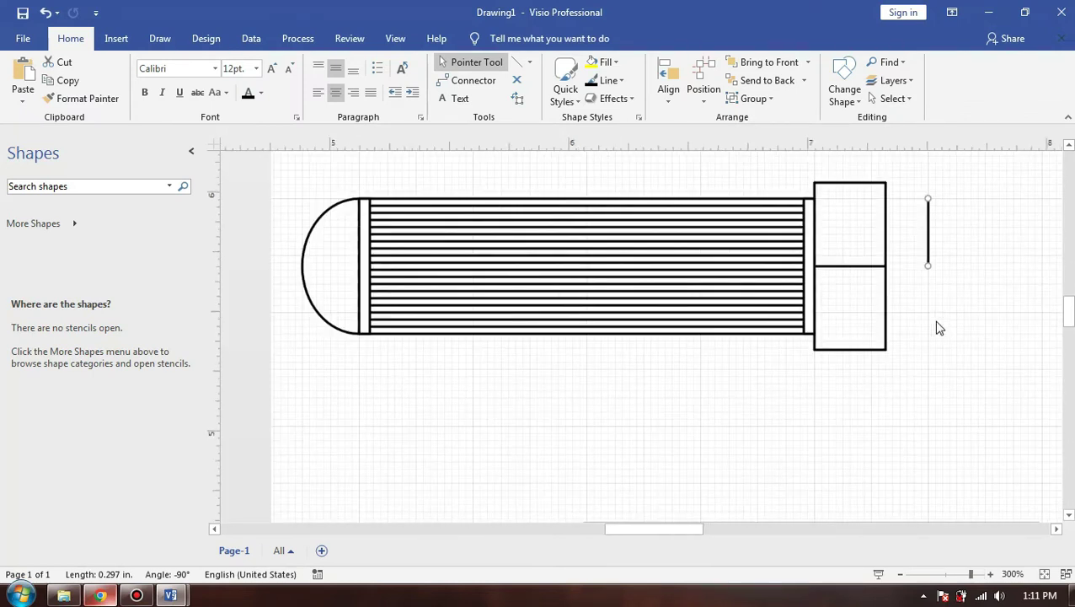
{"action": "left_click_drag", "start_coordinate": [931, 259], "coordinate": [628, 468]}
{"action": "scroll", "coordinate": [859, 397], "scroll_direction": "up", "scroll_amount": 2}
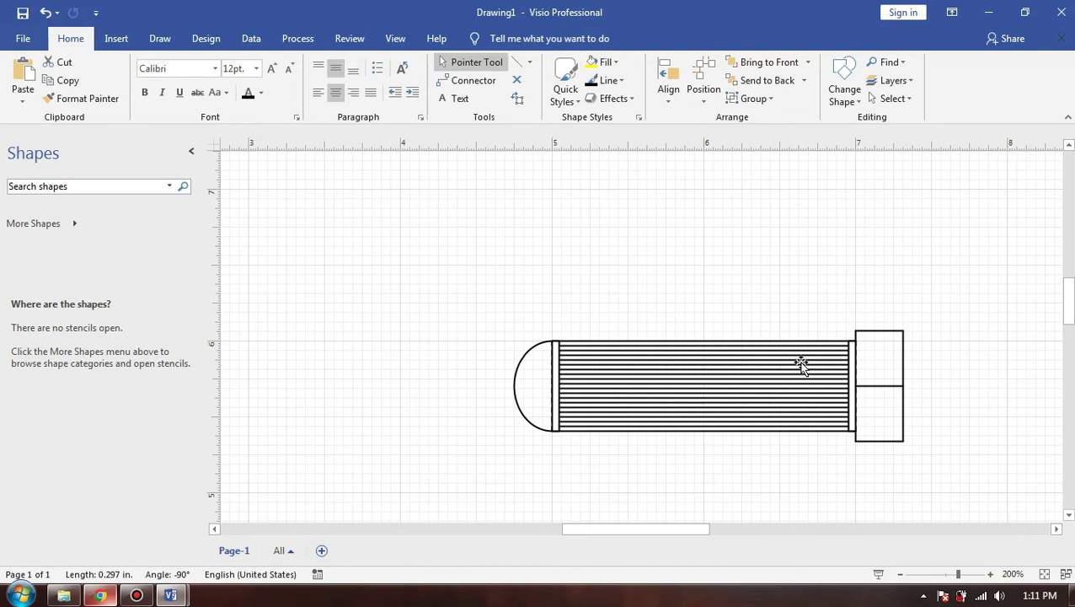
{"action": "scroll", "coordinate": [798, 366], "scroll_direction": "down", "scroll_amount": 1}
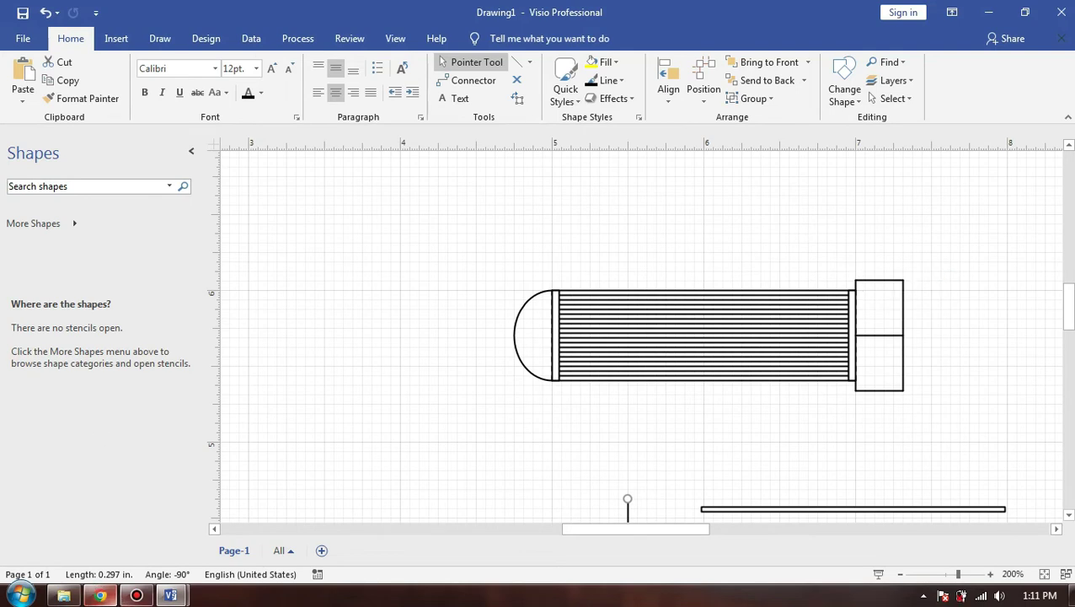
- Recheck the references in Chrome and draw a horizontal line about 0.188 in long below the dome end with two vertical 0.063 in lines rising from it
{"action": "left_click", "coordinate": [100, 595]}
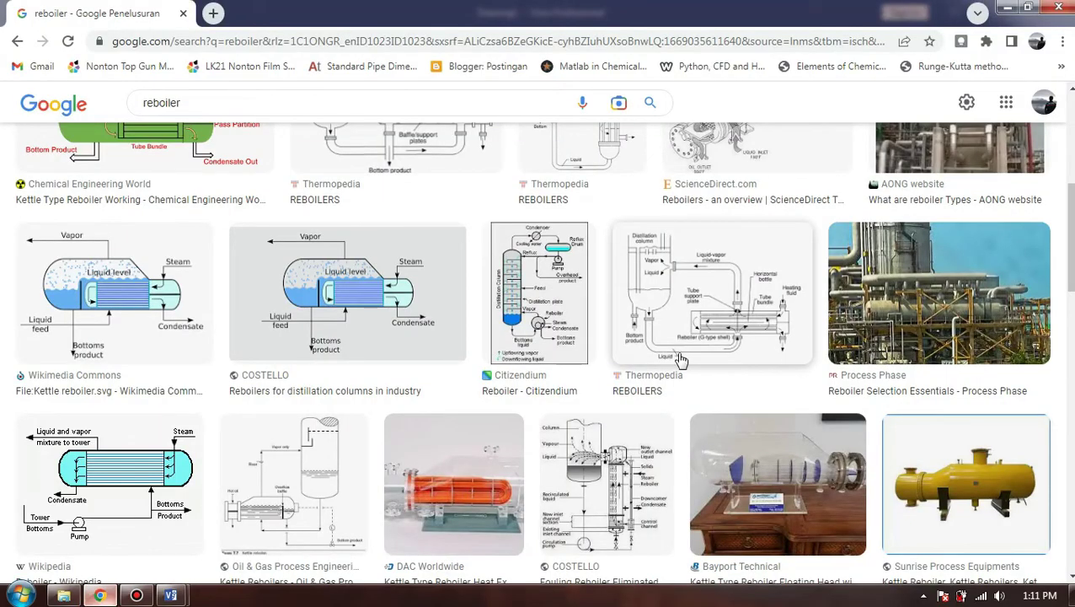
{"action": "left_click", "coordinate": [100, 595]}
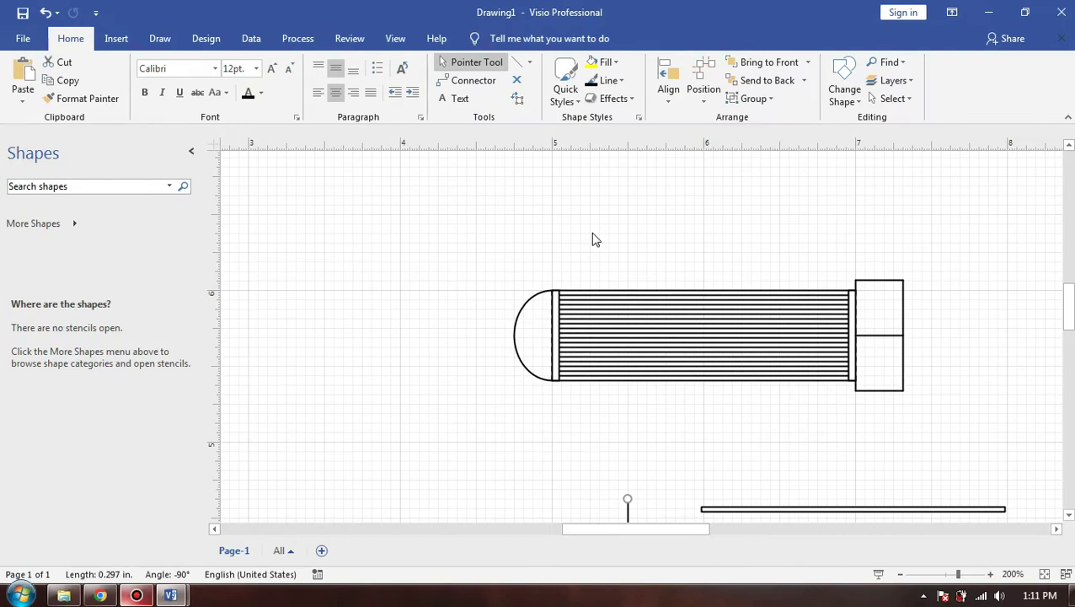
{"action": "left_click", "coordinate": [518, 62]}
{"action": "scroll", "coordinate": [444, 344], "scroll_direction": "down", "scroll_amount": 3}
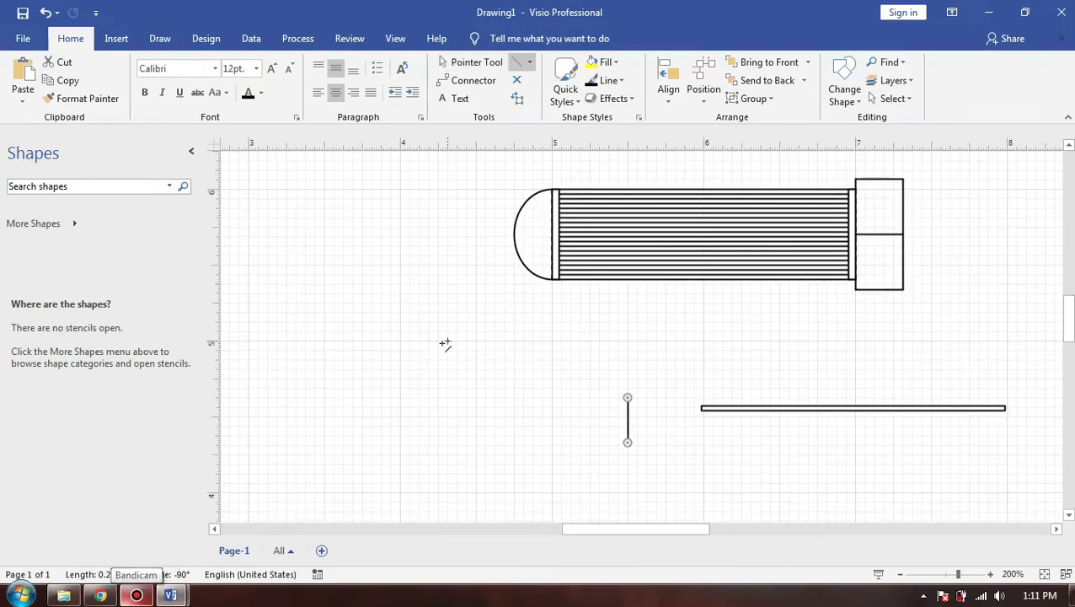
{"action": "left_click_drag", "start_coordinate": [438, 341], "coordinate": [468, 341]}
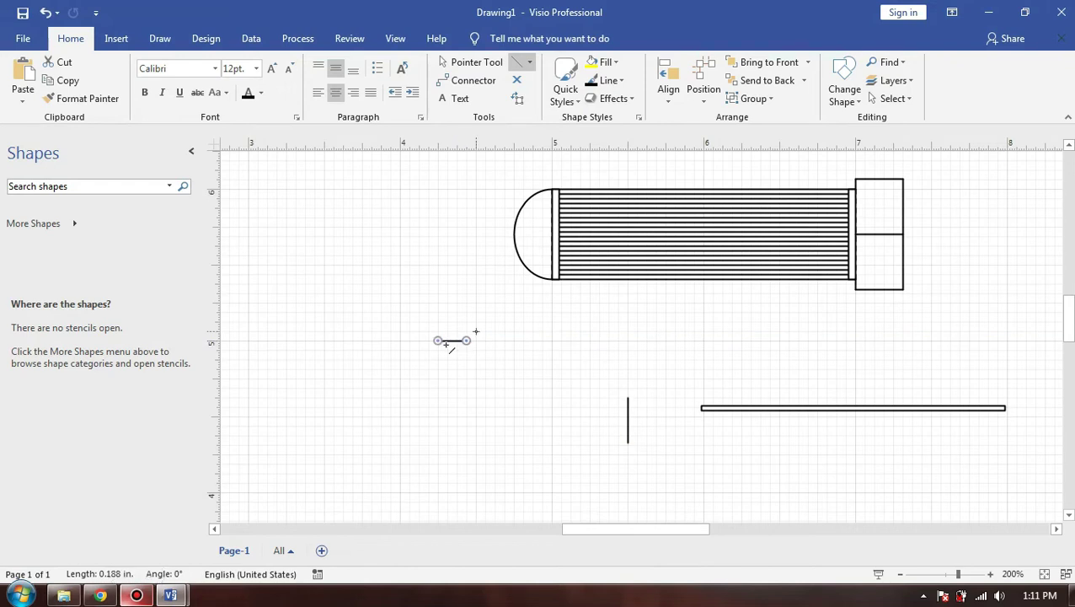
{"action": "scroll", "coordinate": [471, 331], "scroll_direction": "up", "scroll_amount": 2}
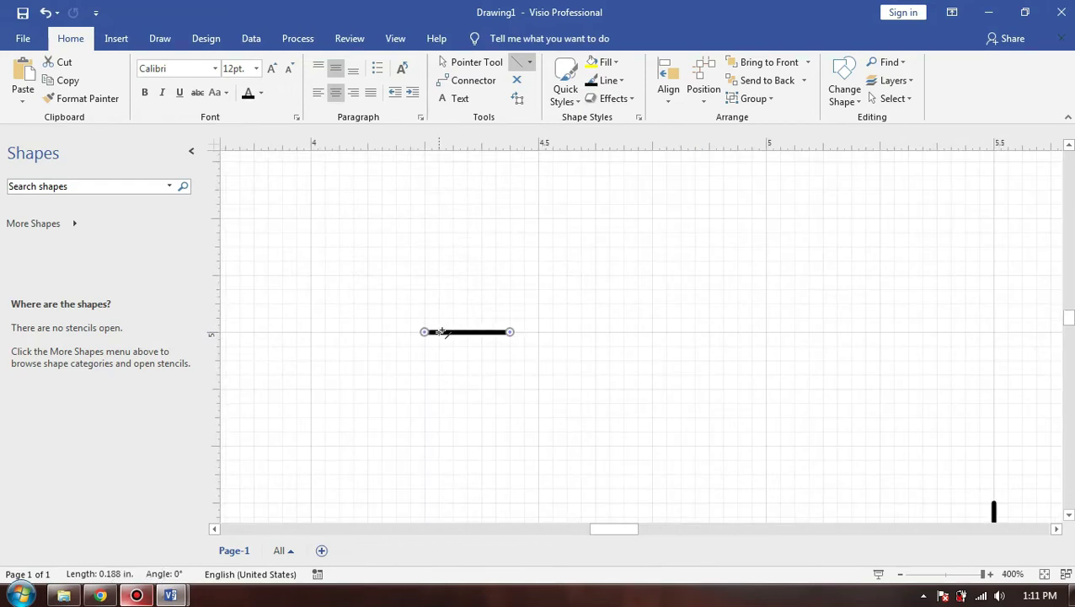
{"action": "mouse_move", "coordinate": [439, 332]}
{"action": "left_mouse_down"}
{"action": "mouse_move", "coordinate": [438, 304]}
{"action": "mouse_move", "coordinate": [467, 331]}
{"action": "left_mouse_up"}
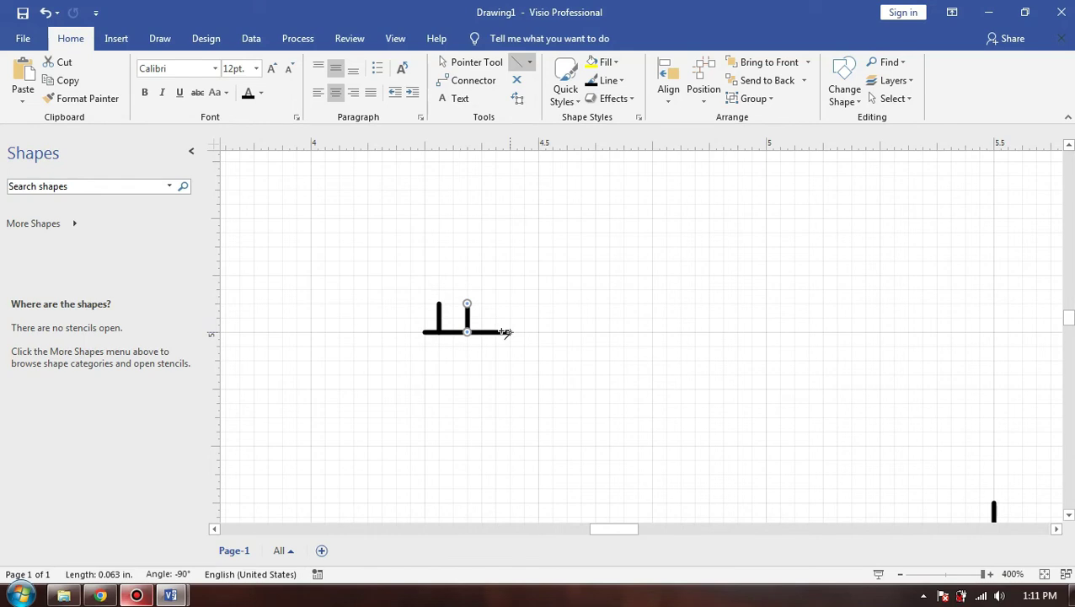
- Shorten the small nozzle's horizontal base line to about 0.125 in so it overhangs both vertical lines equally
{"action": "left_click", "coordinate": [468, 62]}
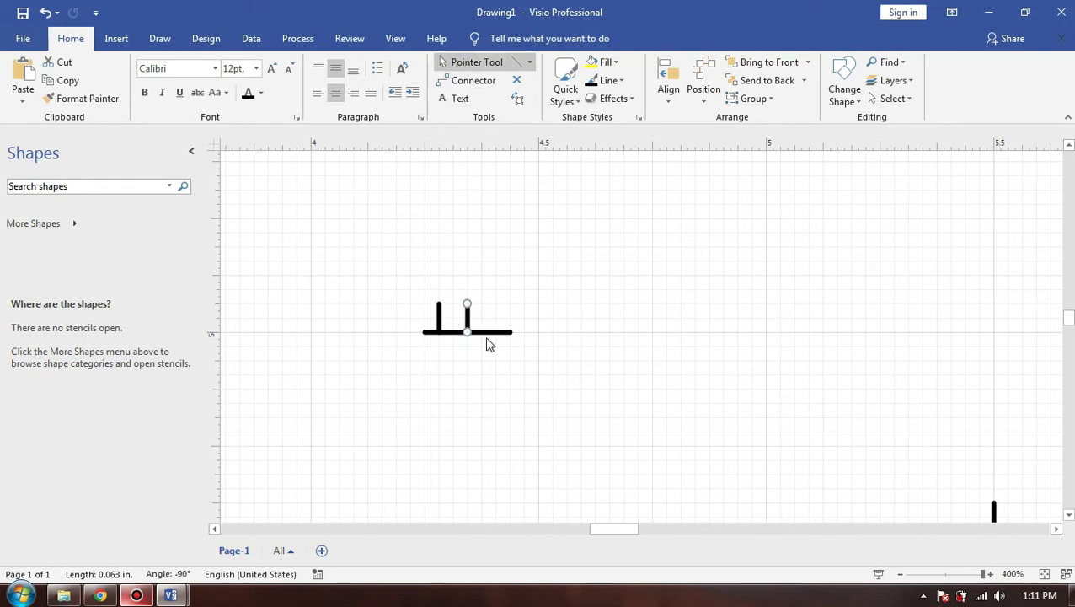
{"action": "left_click", "coordinate": [497, 332]}
{"action": "left_click_drag", "start_coordinate": [510, 331], "coordinate": [485, 332]}
{"action": "left_click", "coordinate": [501, 338]}
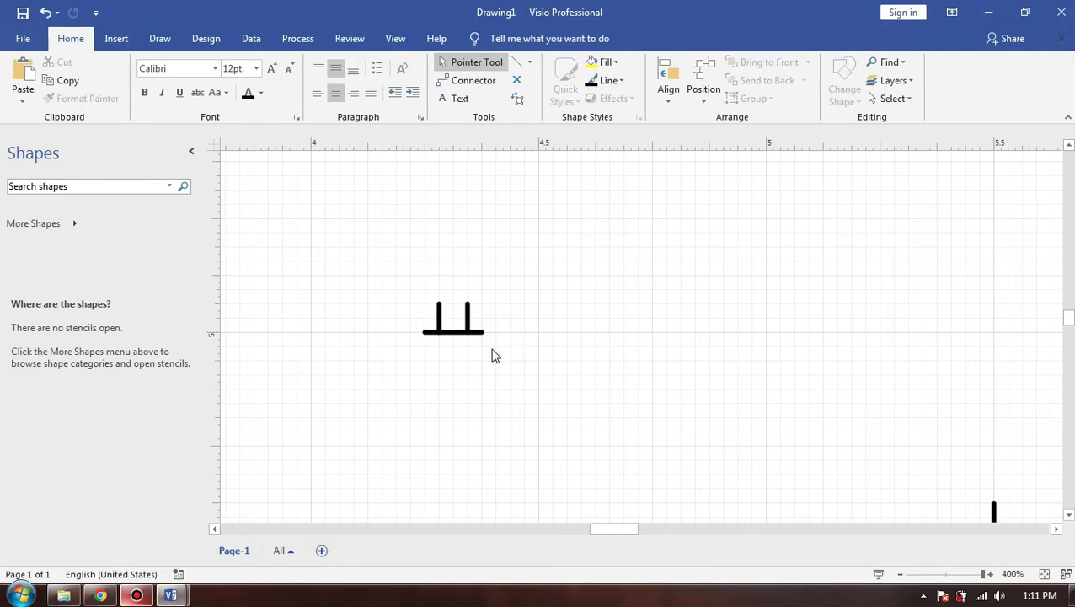
{"action": "scroll", "coordinate": [492, 353], "scroll_direction": "up", "scroll_amount": 3}
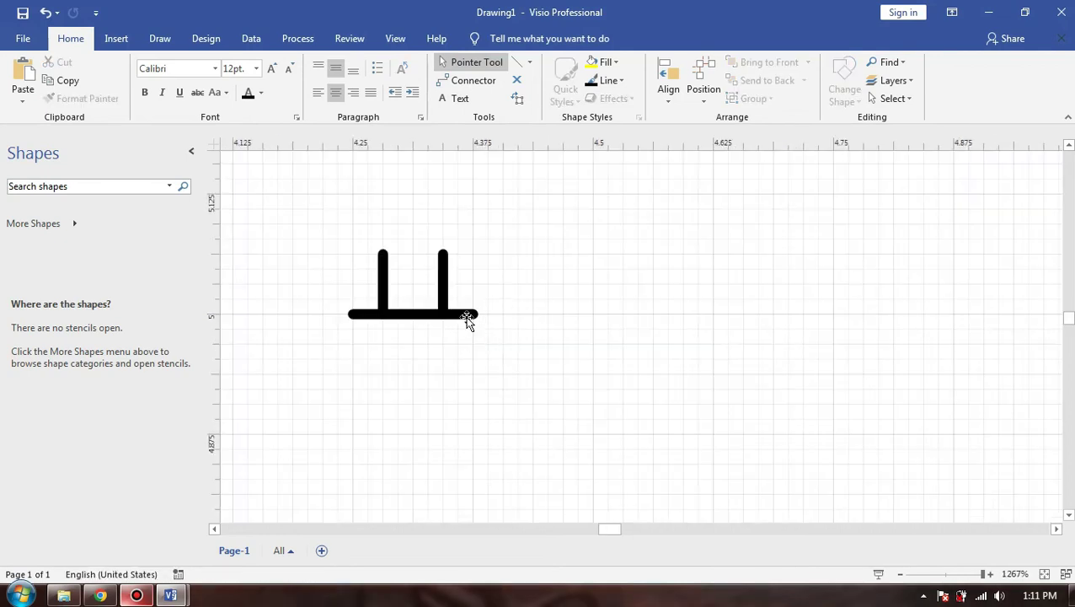
{"action": "left_click", "coordinate": [350, 315]}
{"action": "left_click_drag", "start_coordinate": [353, 314], "coordinate": [359, 313]}
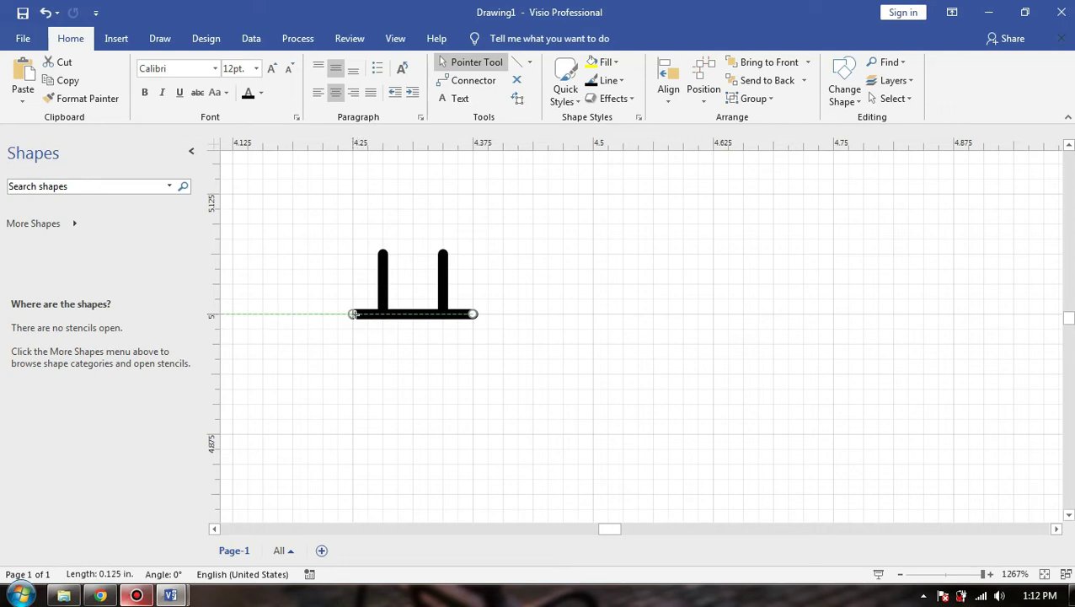
{"action": "left_click", "coordinate": [531, 298]}
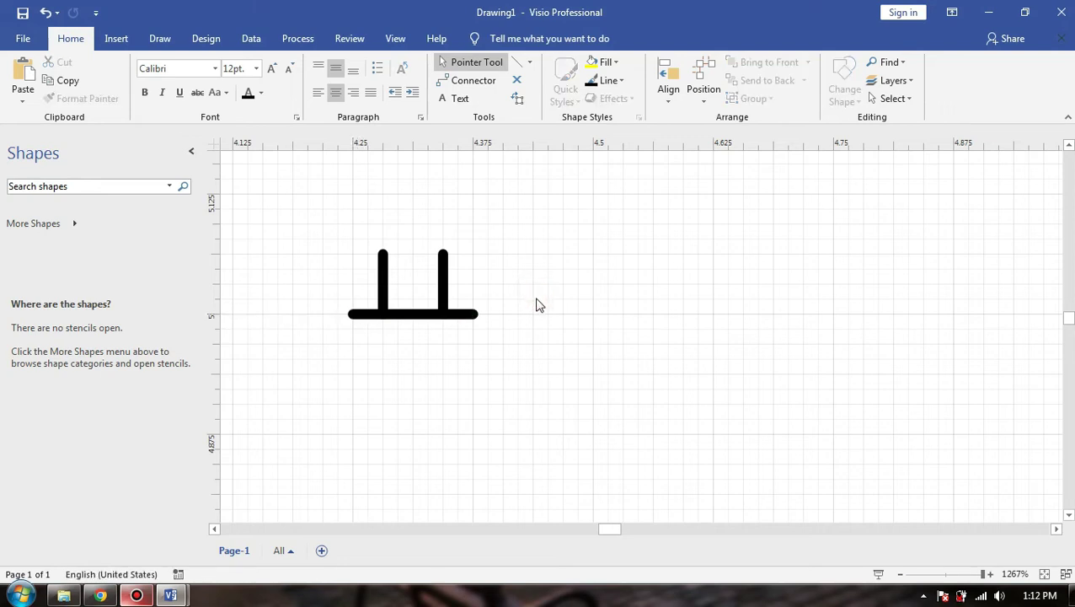
- Group the nozzle's base line and two vertical lines into one shape
{"action": "left_click_drag", "start_coordinate": [520, 341], "coordinate": [312, 233]}
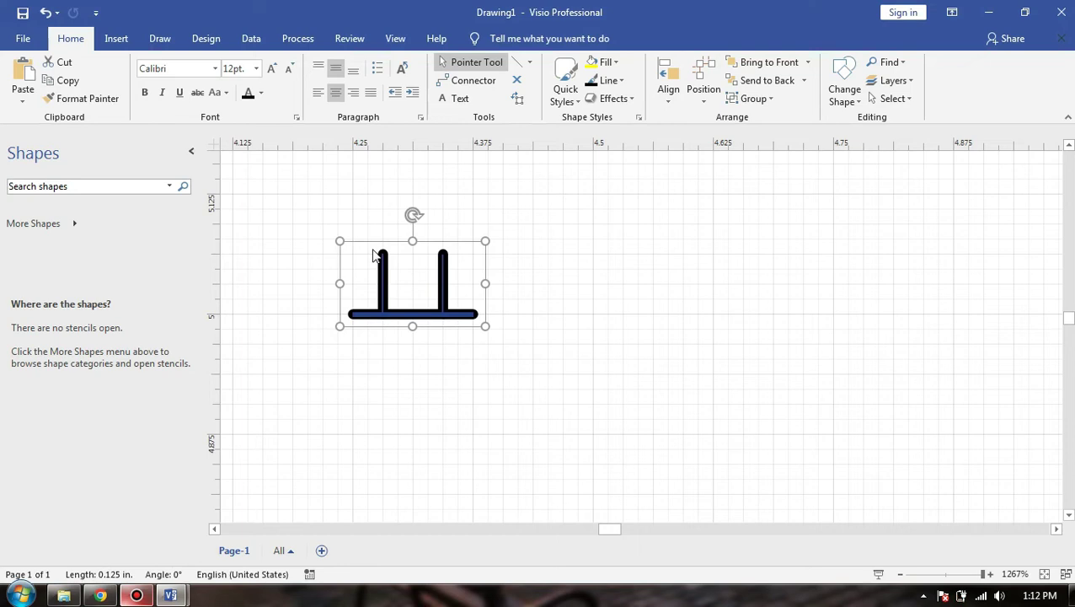
{"action": "right_click", "coordinate": [482, 253]}
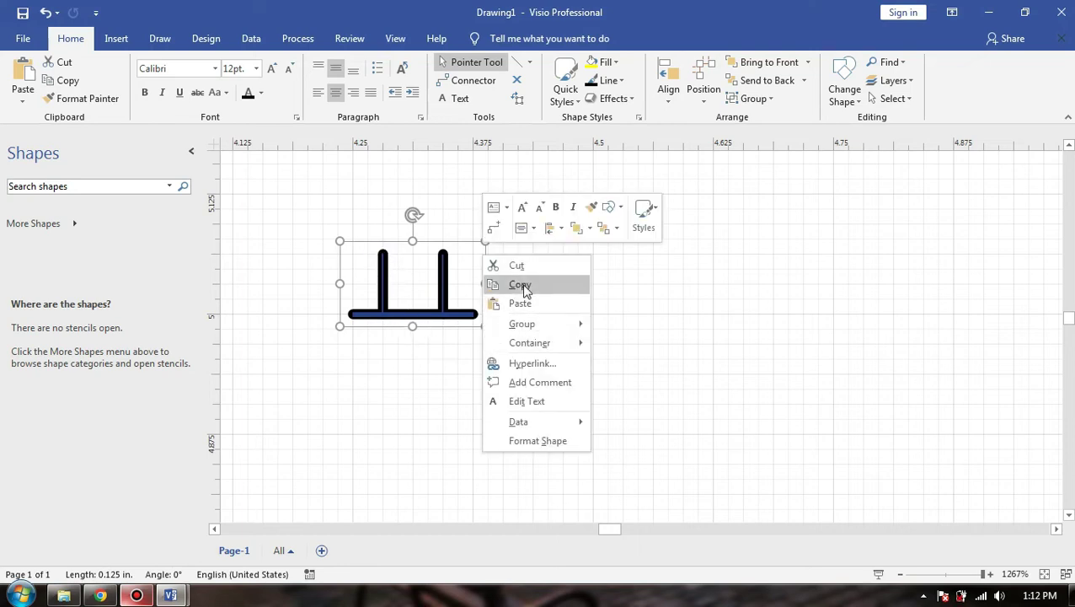
{"action": "left_click", "coordinate": [612, 327]}
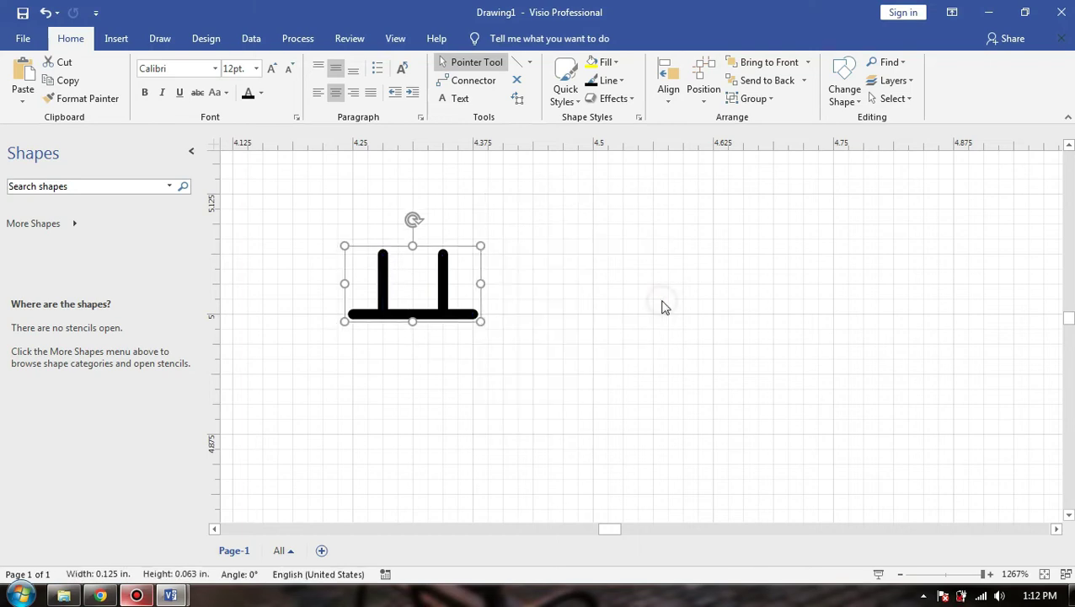
- Move the grouped nozzle to the empty area below the rectangular channel box and duplicate it there
{"action": "left_click", "coordinate": [662, 304]}
{"action": "scroll", "coordinate": [736, 339], "scroll_direction": "down", "scroll_amount": 5}
{"action": "scroll", "coordinate": [737, 338], "scroll_direction": "down", "scroll_amount": 2}
{"action": "left_click_drag", "start_coordinate": [670, 530], "coordinate": [684, 530]}
{"action": "mouse_move", "coordinate": [485, 299]}
{"action": "left_mouse_down"}
{"action": "mouse_move", "coordinate": [895, 296]}
{"action": "mouse_move", "coordinate": [924, 283]}
{"action": "left_mouse_up"}
{"action": "left_click", "coordinate": [940, 283]}
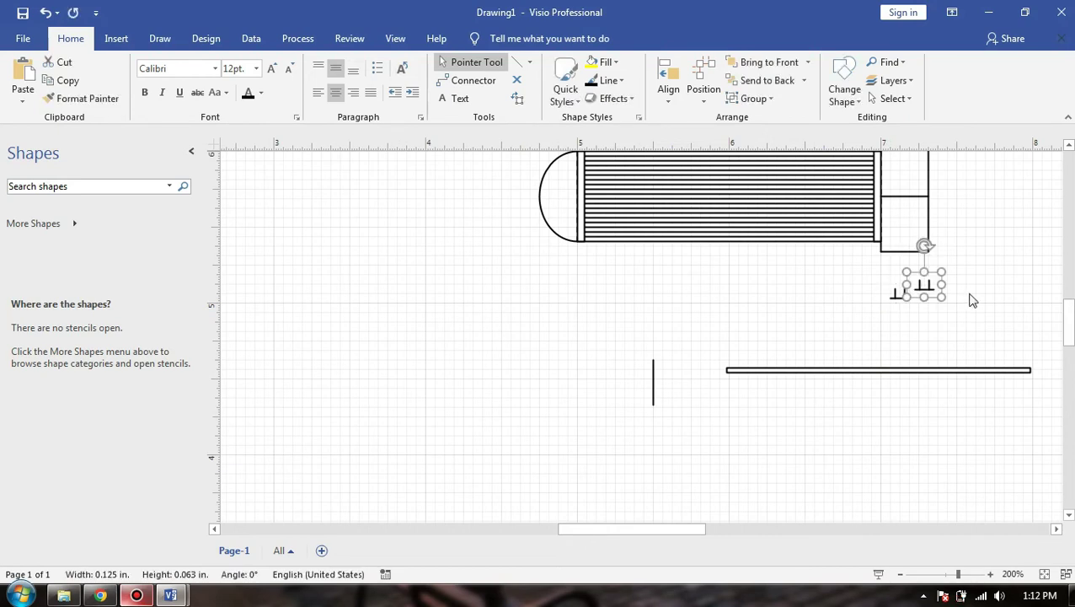
- Attach the nozzle copy to the bottom edge of the channel box, nudging it up and left to align
{"action": "scroll", "coordinate": [852, 289], "scroll_direction": "up", "scroll_amount": 2}
{"action": "scroll", "coordinate": [861, 395], "scroll_direction": "up", "scroll_amount": 1}
{"action": "scroll", "coordinate": [861, 394], "scroll_direction": "up", "scroll_amount": 1}
{"action": "mouse_move", "coordinate": [847, 413]}
{"action": "left_mouse_down"}
{"action": "mouse_move", "coordinate": [801, 335]}
{"action": "mouse_move", "coordinate": [771, 331]}
{"action": "mouse_move", "coordinate": [791, 331]}
{"action": "left_mouse_up"}
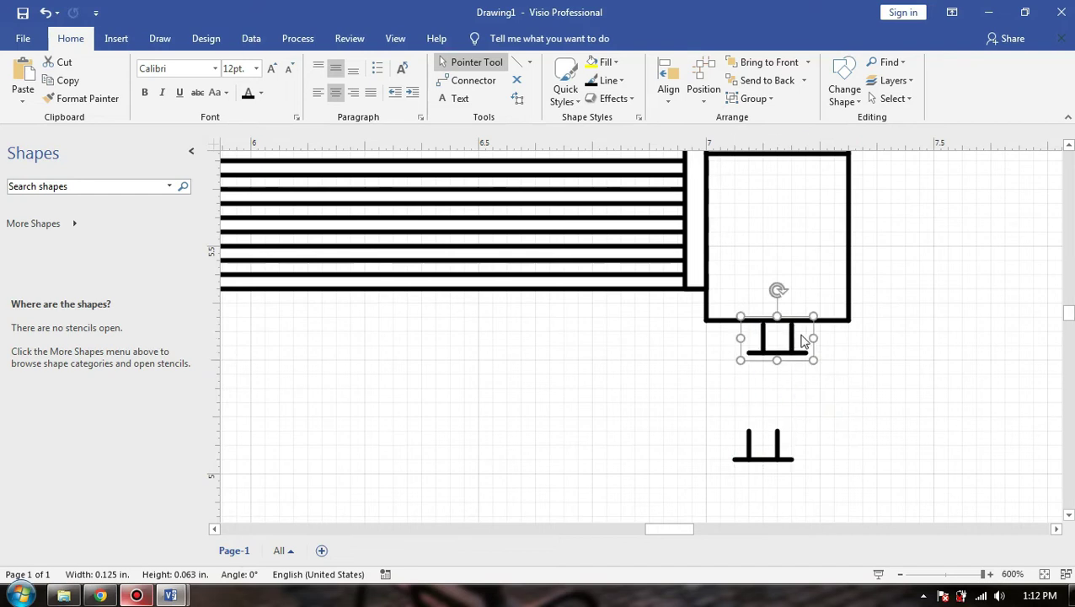
{"action": "scroll", "coordinate": [792, 337], "scroll_direction": "up", "scroll_amount": 5}
{"action": "key", "text": "Up"}
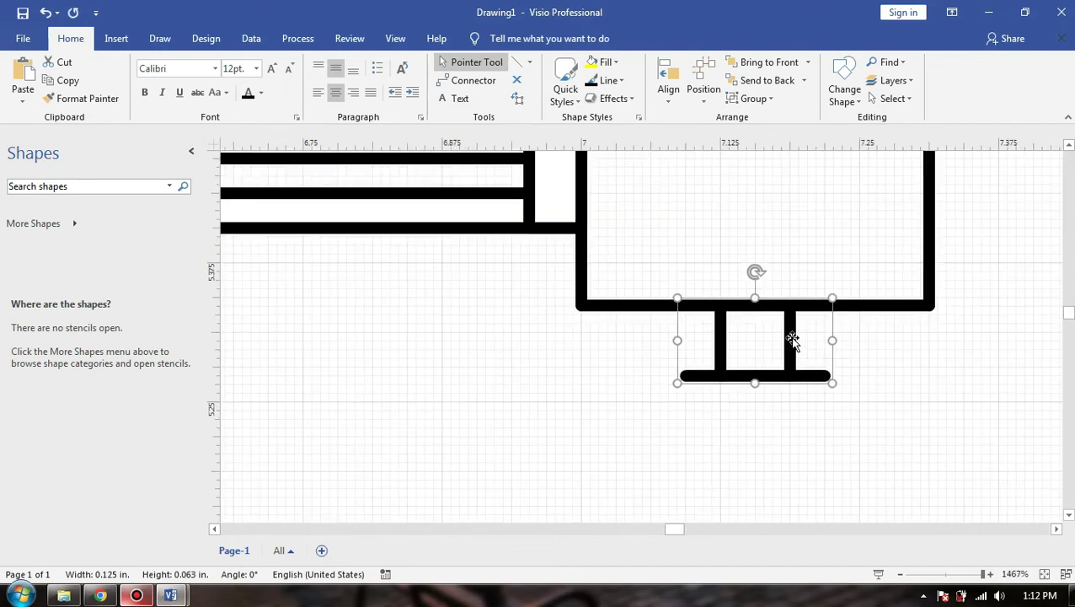
{"action": "key", "text": "Left"}
{"action": "left_click", "coordinate": [828, 430]}
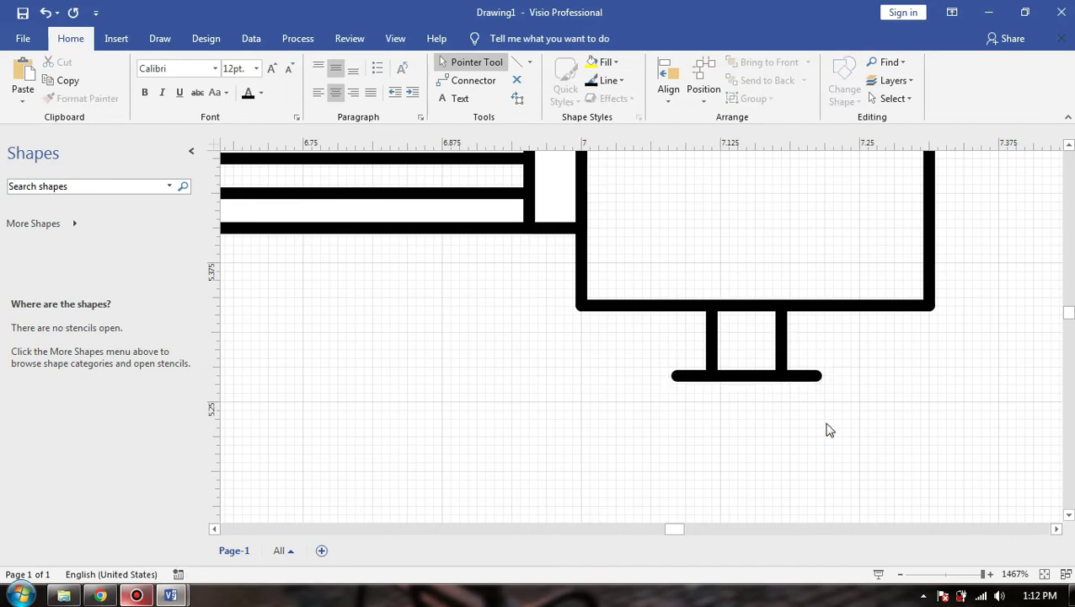
- Copy the spare nozzle and paste the duplicate above the channel box
{"action": "scroll", "coordinate": [821, 447], "scroll_direction": "down", "scroll_amount": 3}
{"action": "left_click", "coordinate": [793, 491]}
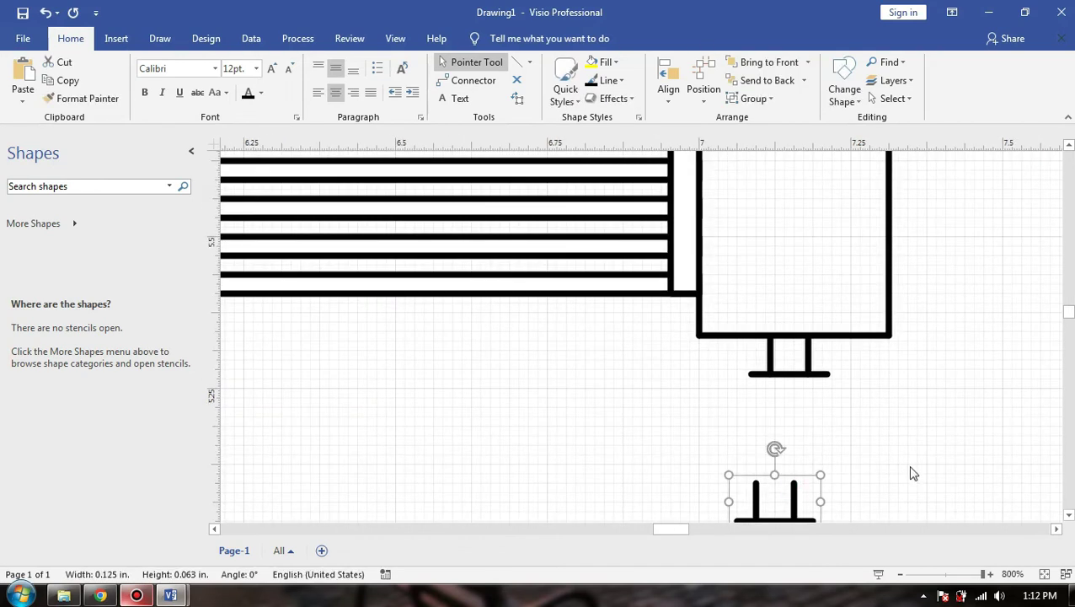
{"action": "scroll", "coordinate": [791, 271], "scroll_direction": "up", "scroll_amount": 4}
{"action": "left_click", "coordinate": [792, 243]}
{"action": "key", "text": "ctrl+v"}
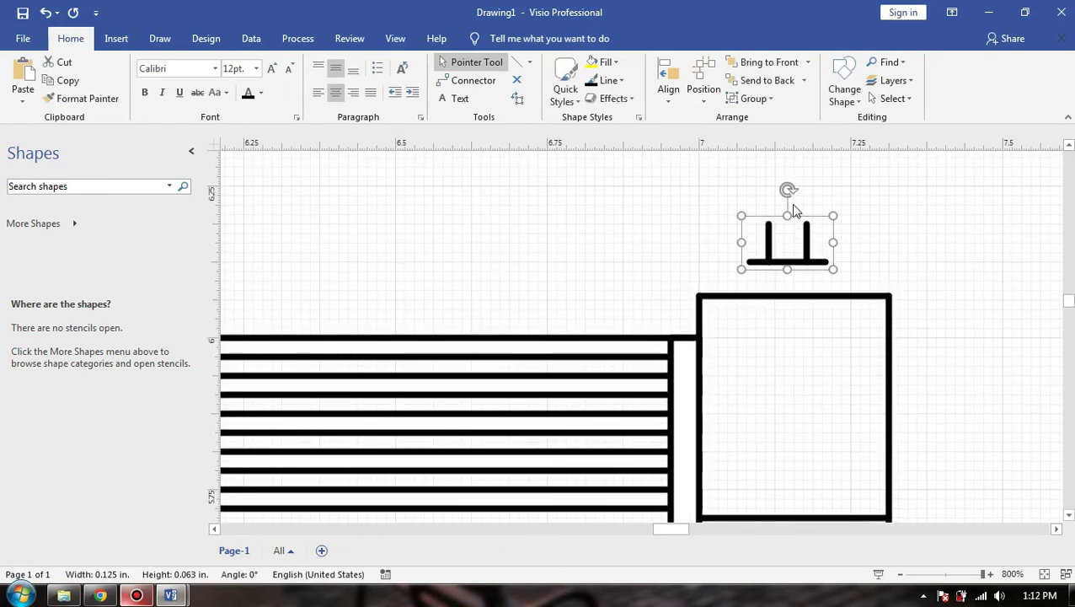
{"action": "left_click", "coordinate": [823, 317]}
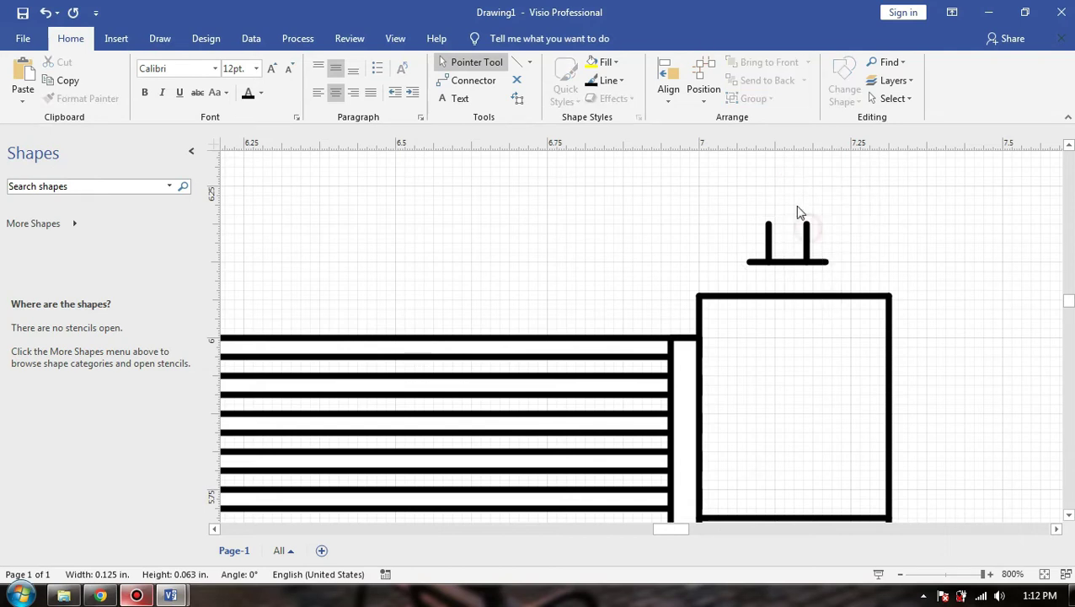
- Rotate the pasted nozzle to 180° and seat it on the channel box's top edge, undoing the stray text entry
{"action": "left_click", "coordinate": [804, 223]}
{"action": "left_click_drag", "start_coordinate": [787, 187], "coordinate": [788, 295]}
{"action": "left_click_drag", "start_coordinate": [809, 246], "coordinate": [835, 271]}
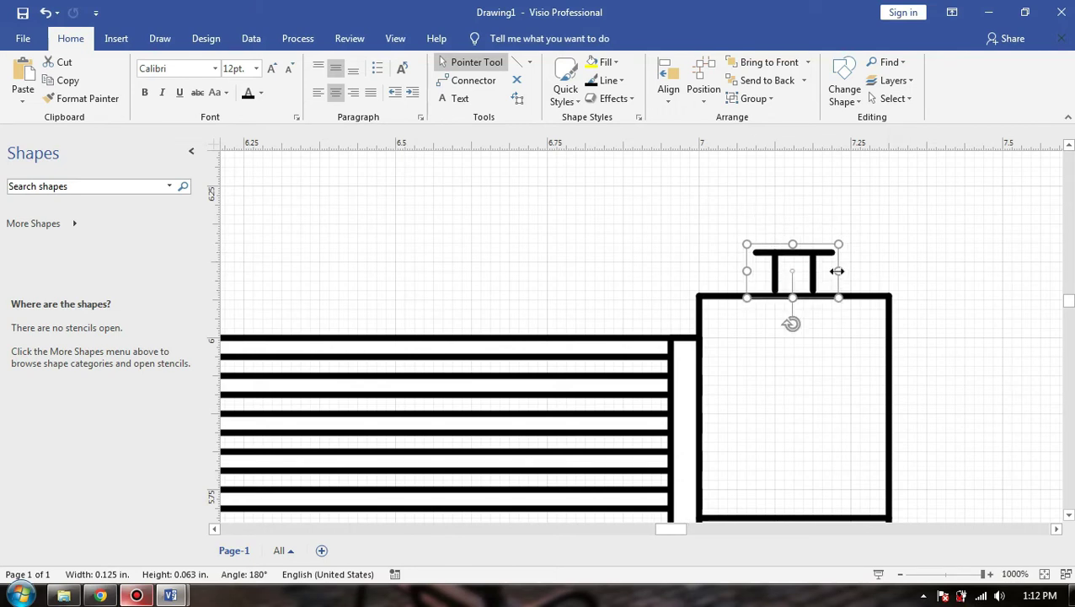
{"action": "scroll", "coordinate": [835, 271], "scroll_direction": "up", "scroll_amount": 3}
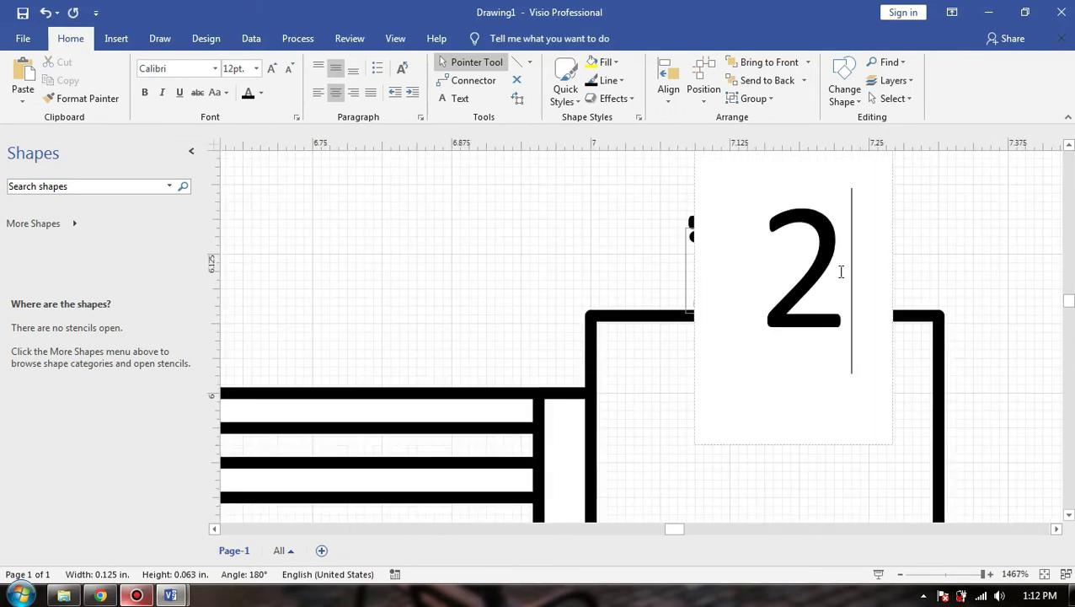
{"action": "key", "text": "ctrl+z"}
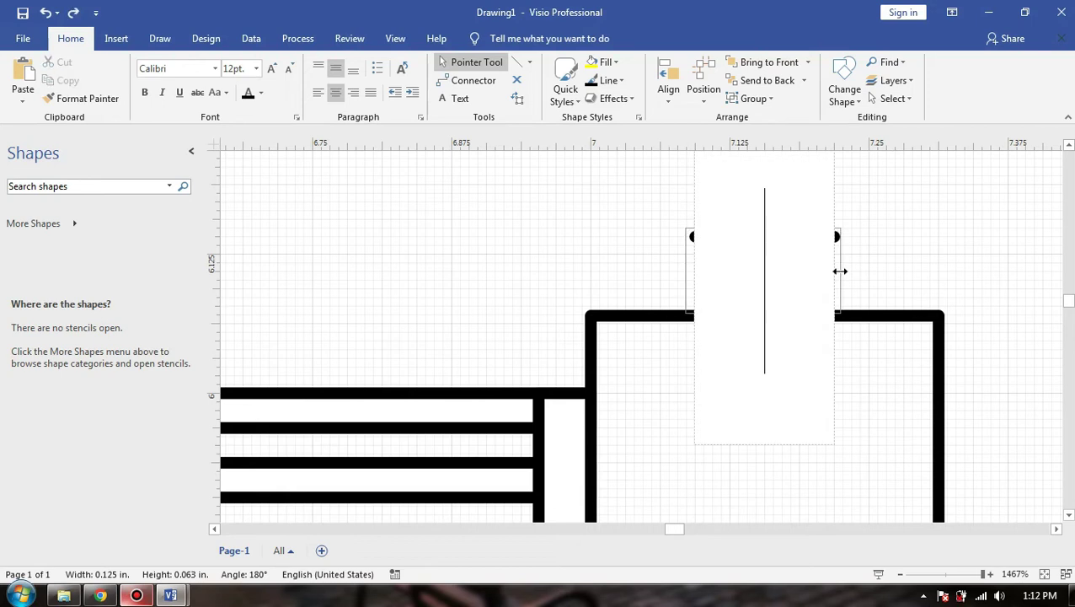
- Lower the upper nozzle onto the top edge of the channel box and nudge it slightly right
{"action": "scroll", "coordinate": [838, 269], "scroll_direction": "down", "scroll_amount": 3}
{"action": "key", "text": "Down"}
{"action": "key", "text": "Down"}
{"action": "key", "text": "Down"}
{"action": "key", "text": "Down"}
{"action": "key", "text": "Down"}
{"action": "key", "text": "Down"}
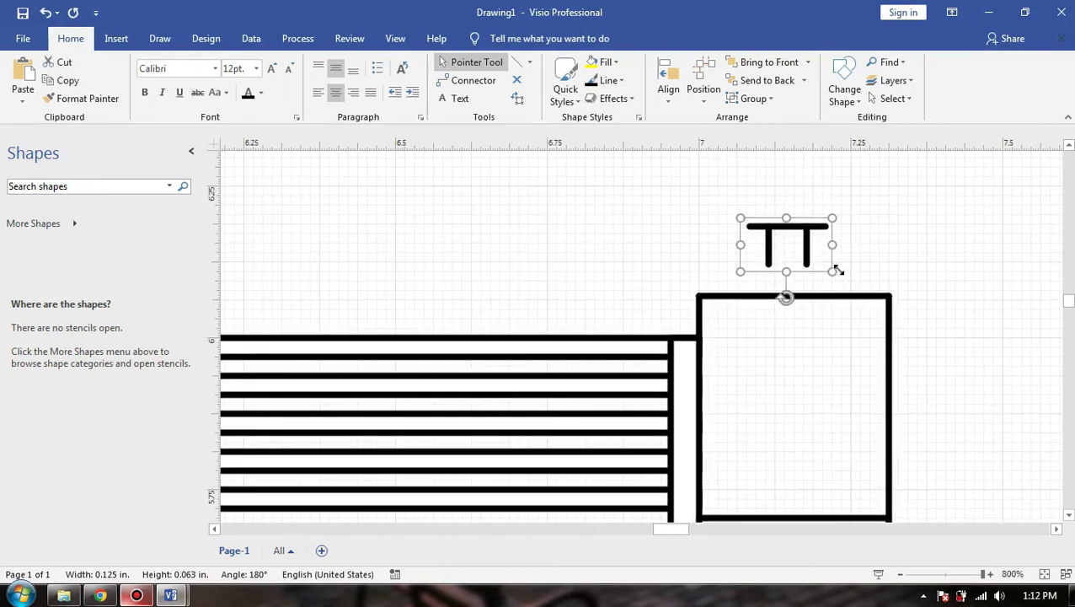
{"action": "key", "text": "Down"}
{"action": "key", "text": "Down"}
{"action": "key", "text": "Down"}
{"action": "key", "text": "Down"}
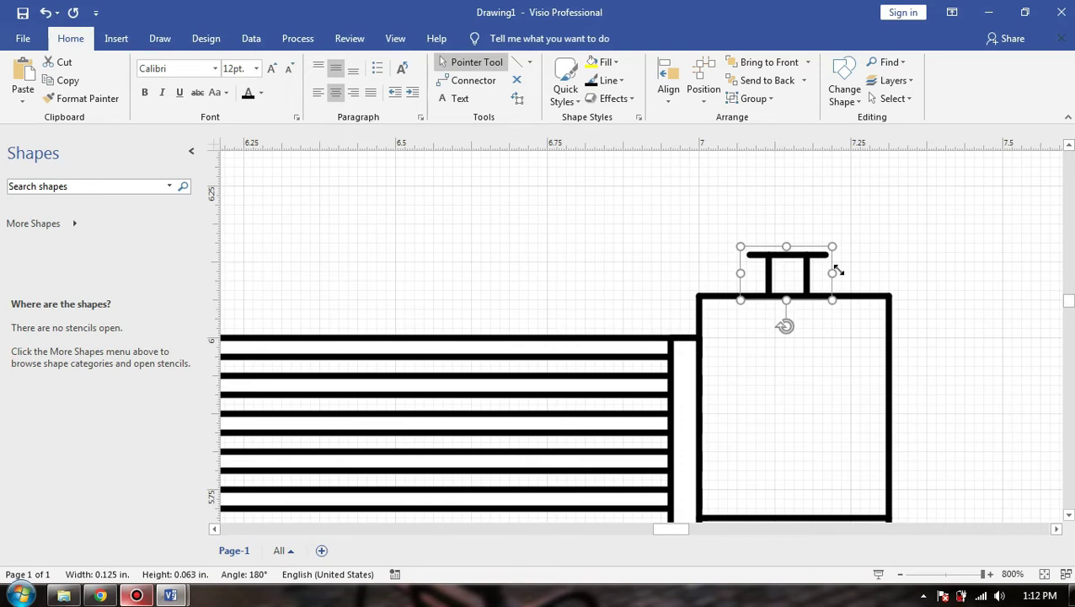
{"action": "key", "text": "Right"}
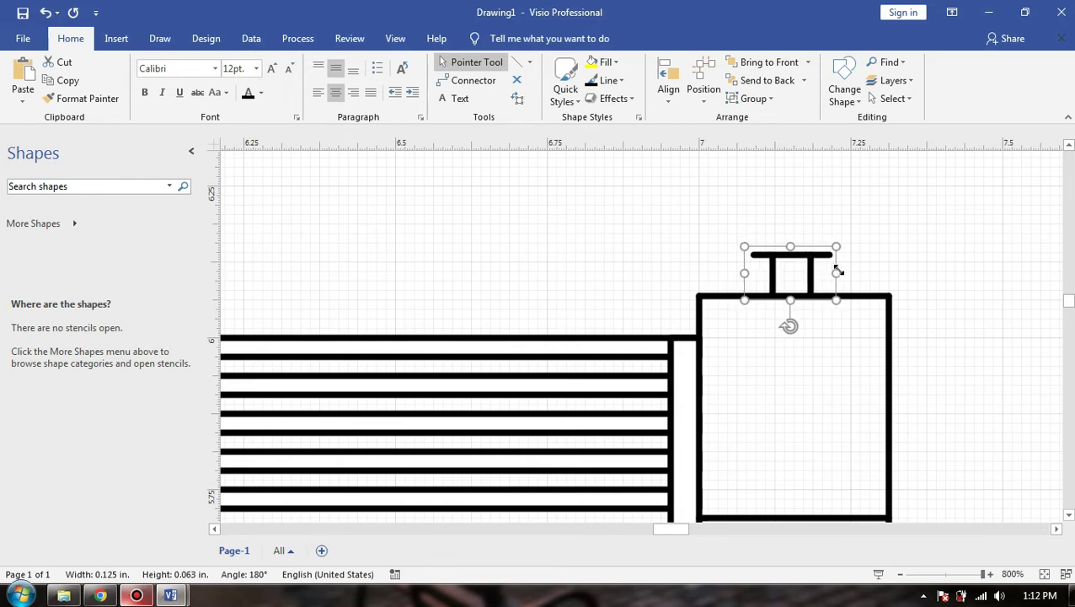
{"action": "left_click", "coordinate": [895, 402]}
- Move the spare nozzle from below the channel box to the free area left of the spare vertical line
{"action": "scroll", "coordinate": [895, 403], "scroll_direction": "down", "scroll_amount": 3}
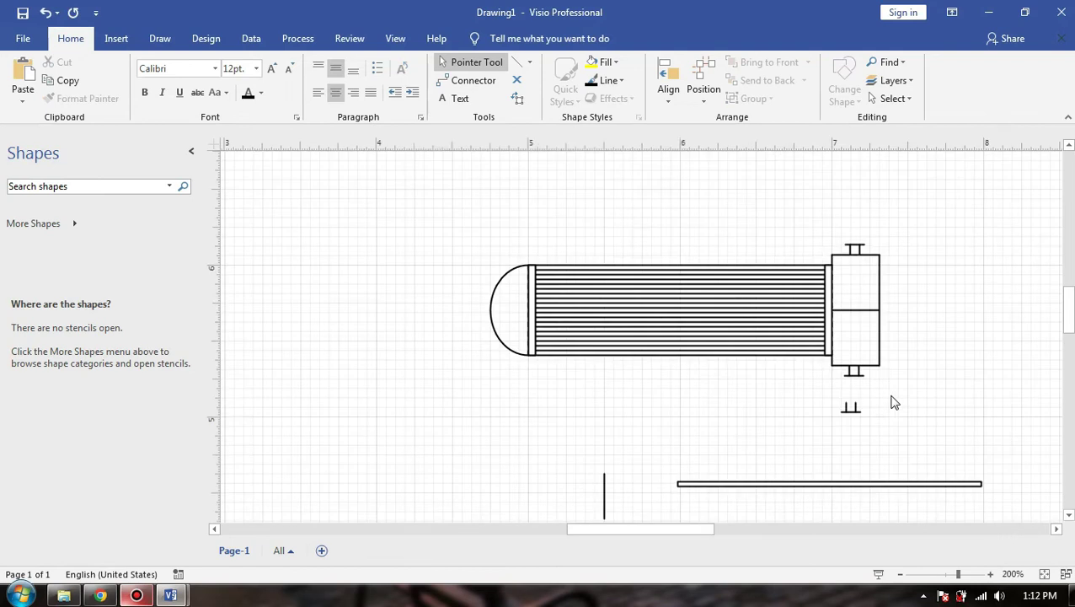
{"action": "scroll", "coordinate": [895, 403], "scroll_direction": "down", "scroll_amount": 1}
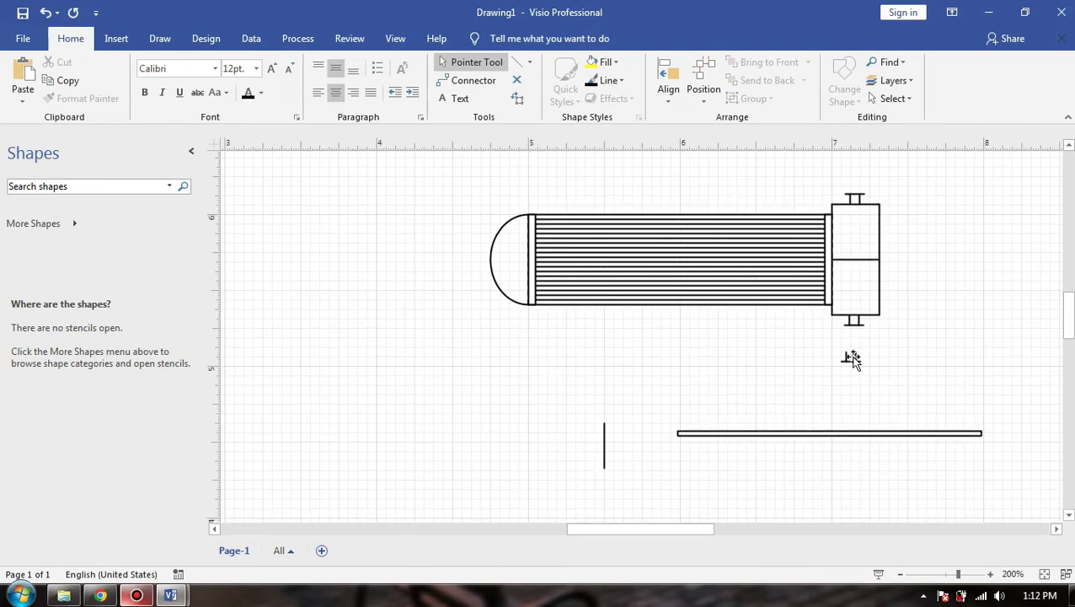
{"action": "left_click_drag", "start_coordinate": [852, 360], "coordinate": [499, 447]}
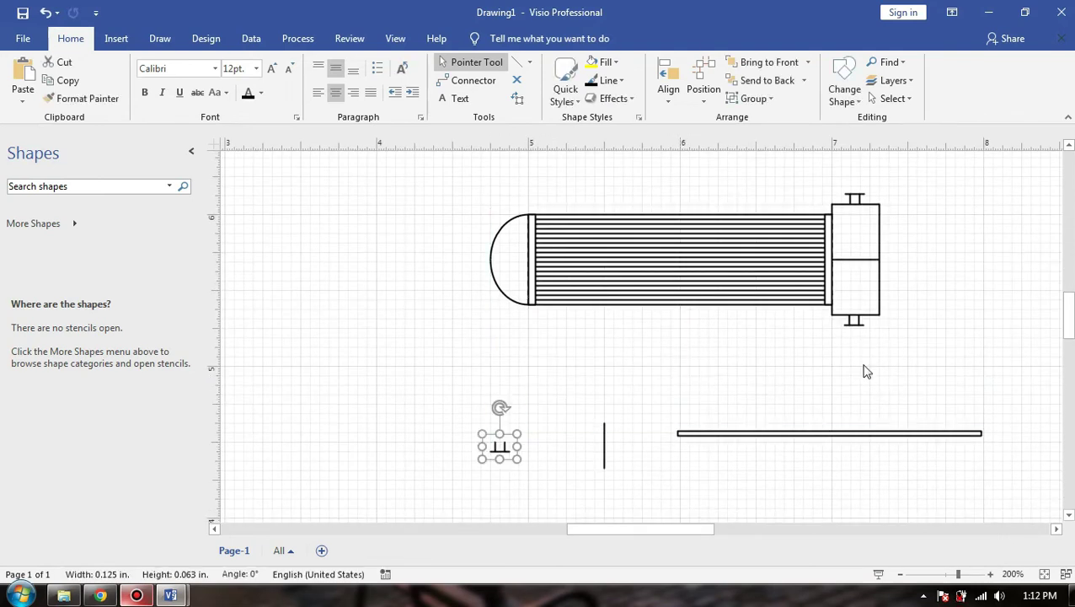
{"action": "left_click", "coordinate": [870, 370]}
{"action": "scroll", "coordinate": [868, 253], "scroll_direction": "up", "scroll_amount": 2}
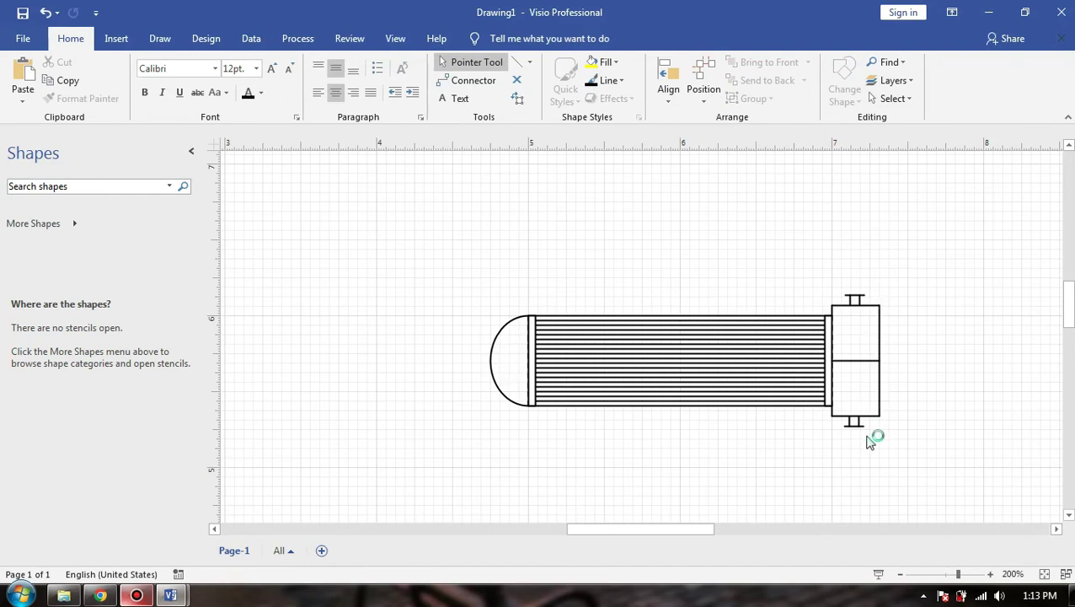
{"action": "scroll", "coordinate": [878, 395], "scroll_direction": "down", "scroll_amount": 3}
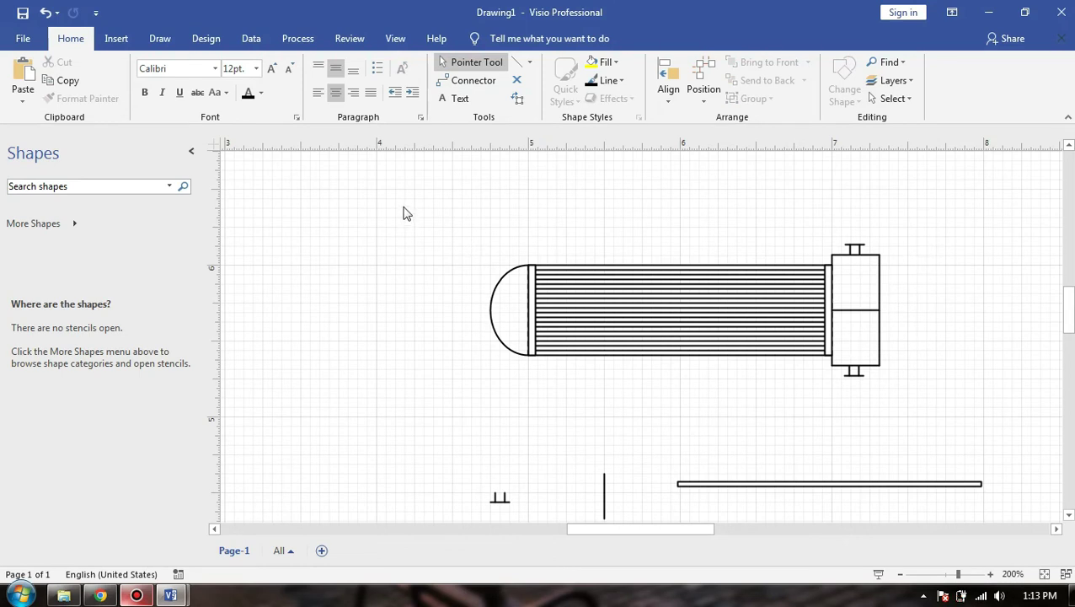
- Select all parts of the tube bundle, end cap, channel box and nozzles and group them into one shape
{"action": "left_click_drag", "start_coordinate": [456, 223], "coordinate": [939, 402]}
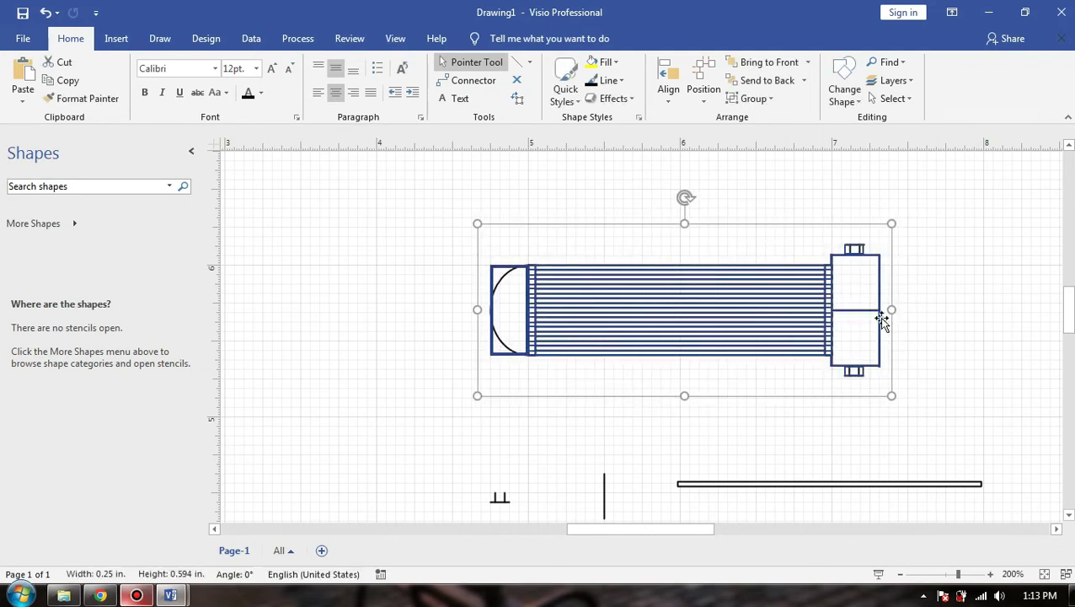
{"action": "right_click", "coordinate": [881, 320]}
{"action": "mouse_move", "coordinate": [933, 386]}
{"action": "left_click", "coordinate": [998, 387]}
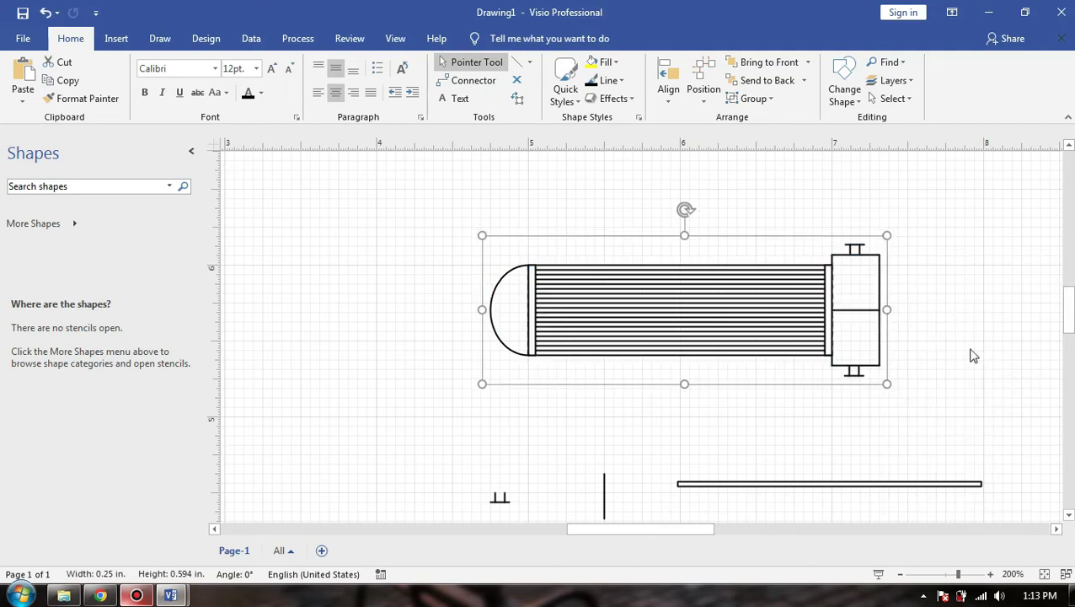
- Move the grouped tube bundle assembly slightly right and down, then deselect it
{"action": "left_click", "coordinate": [884, 329]}
{"action": "mouse_move", "coordinate": [861, 310]}
{"action": "left_mouse_down"}
{"action": "mouse_move", "coordinate": [876, 295]}
{"action": "mouse_move", "coordinate": [841, 334]}
{"action": "mouse_move", "coordinate": [877, 276]}
{"action": "mouse_move", "coordinate": [869, 353]}
{"action": "mouse_move", "coordinate": [868, 327]}
{"action": "left_mouse_up"}
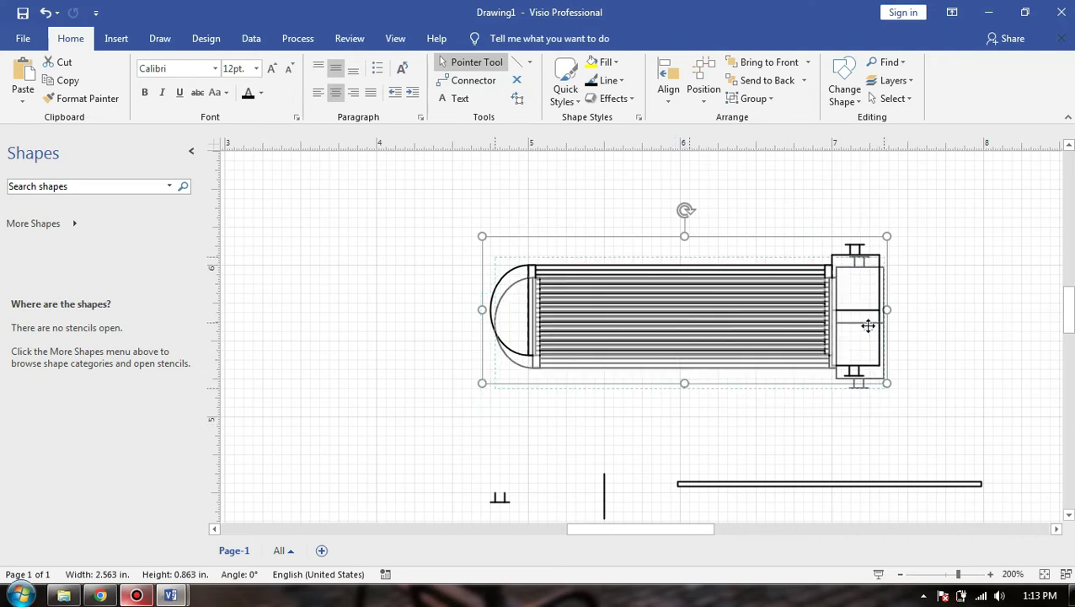
{"action": "left_click", "coordinate": [957, 313]}
{"action": "scroll", "coordinate": [957, 339], "scroll_direction": "down", "scroll_amount": 3}
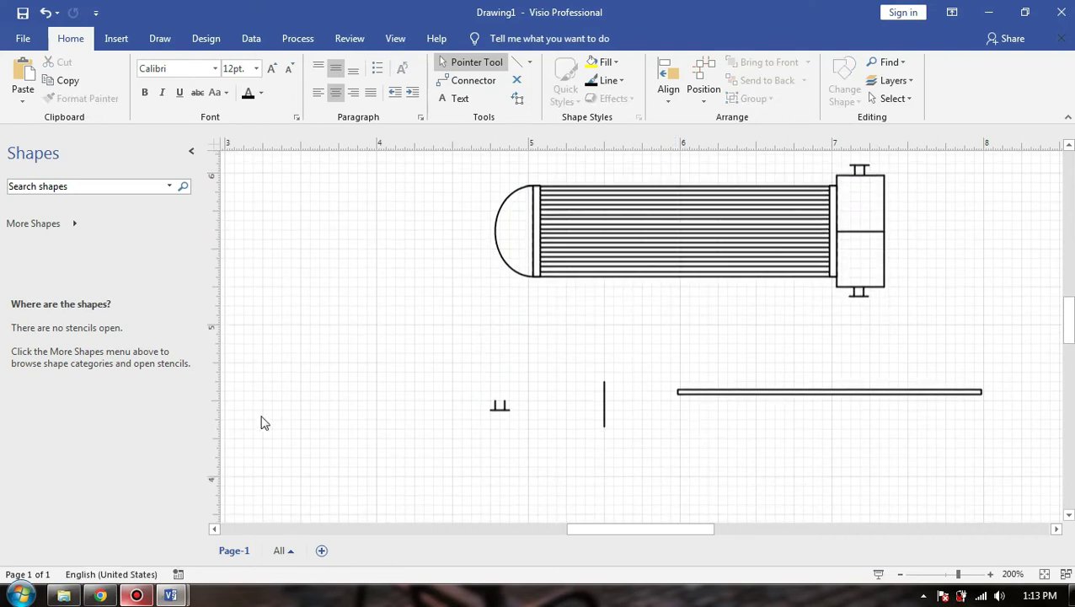
- Check the reboiler reference images and draw a horizontal line about 2.78 in. long leftward from the channel box's lower-left corner
{"action": "left_click", "coordinate": [110, 594]}
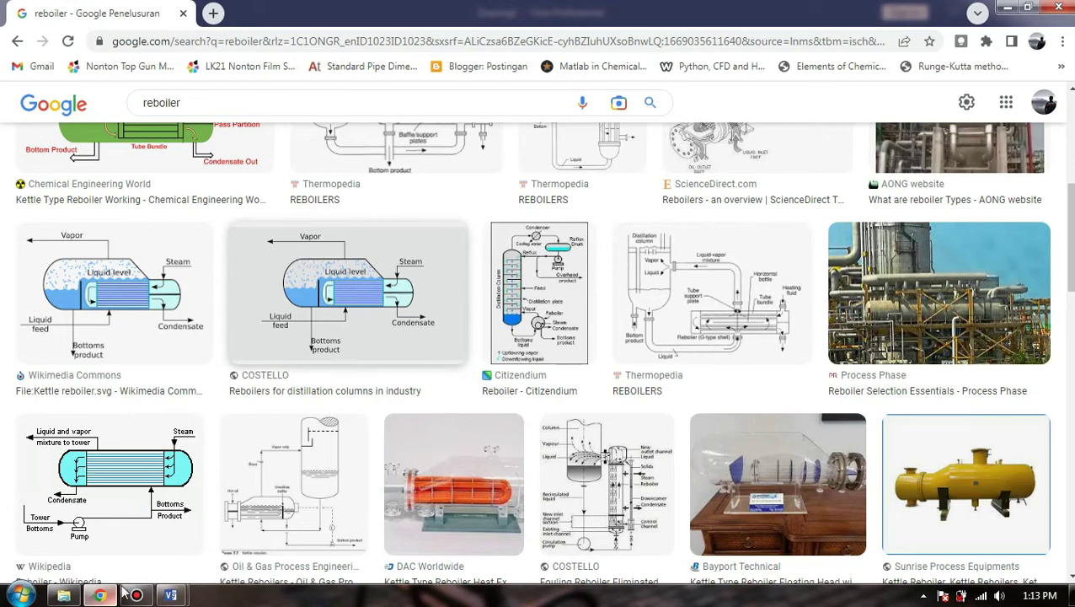
{"action": "left_click", "coordinate": [171, 595]}
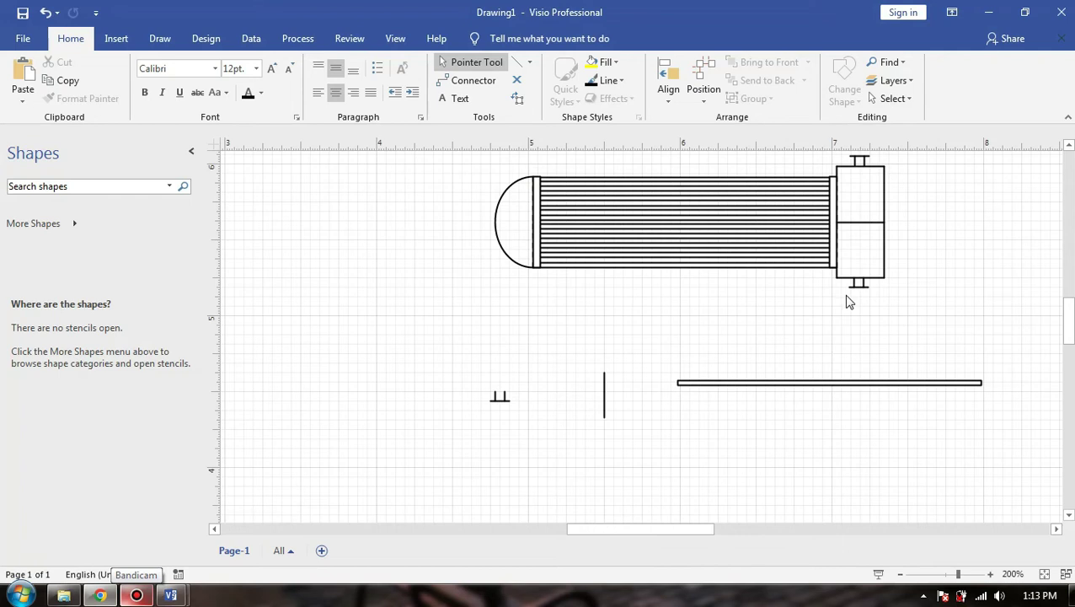
{"action": "left_click", "coordinate": [517, 62]}
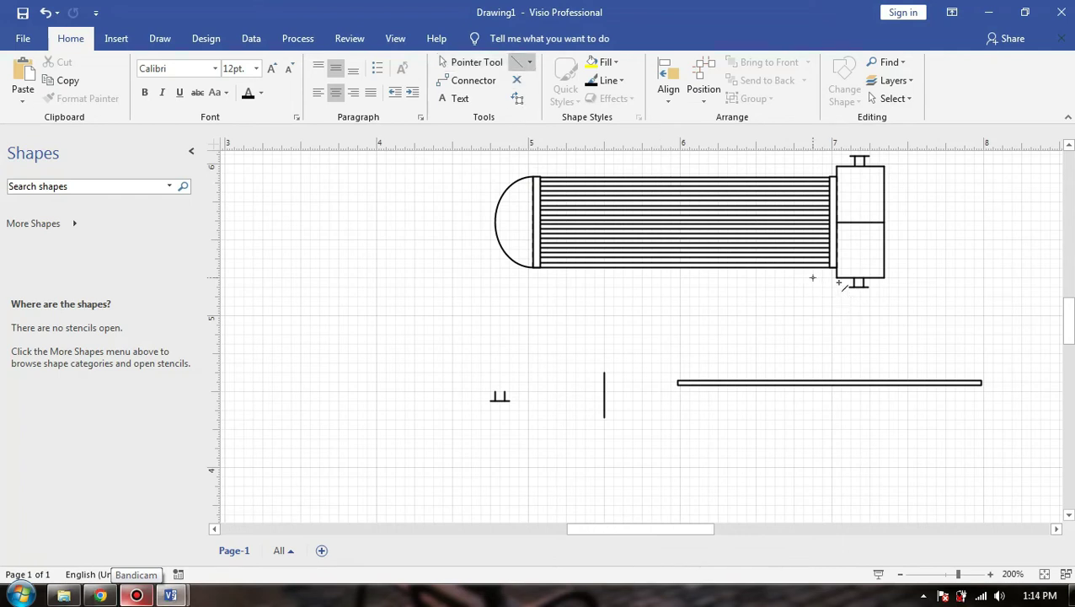
{"action": "left_click_drag", "start_coordinate": [834, 278], "coordinate": [492, 279]}
{"action": "mouse_move", "coordinate": [422, 277]}
{"action": "left_mouse_down"}
{"action": "mouse_move", "coordinate": [385, 276]}
{"action": "mouse_move", "coordinate": [413, 276]}
{"action": "left_mouse_up"}
{"action": "scroll", "coordinate": [521, 304], "scroll_direction": "up", "scroll_amount": 3}
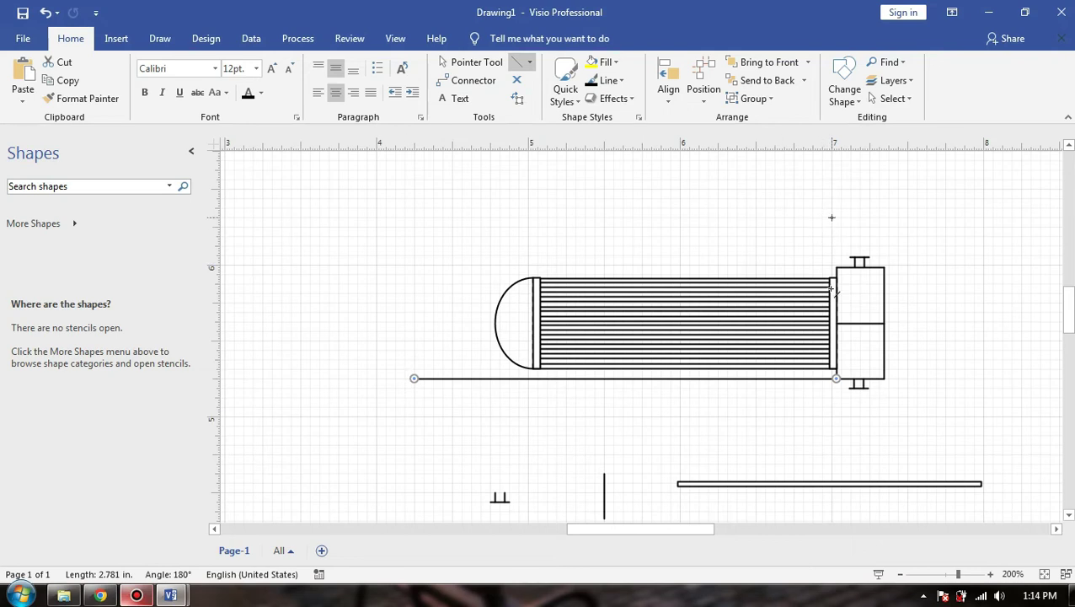
- Check the reference image again and draw a slanted line about 0.66 in. long up and left from the channel box's upper-left corner
{"action": "left_click", "coordinate": [100, 595]}
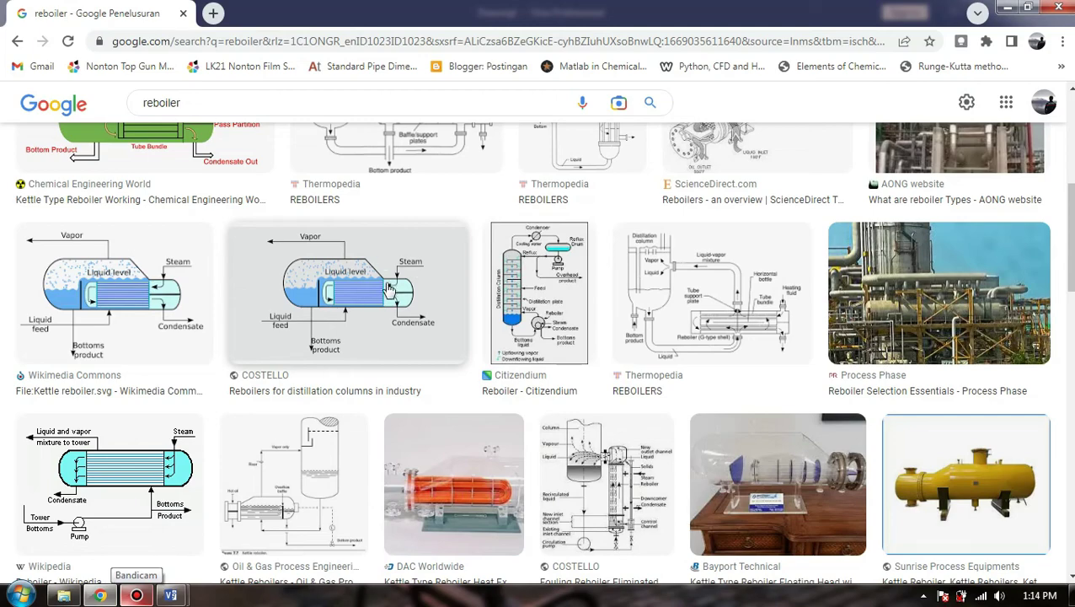
{"action": "left_click", "coordinate": [1007, 7]}
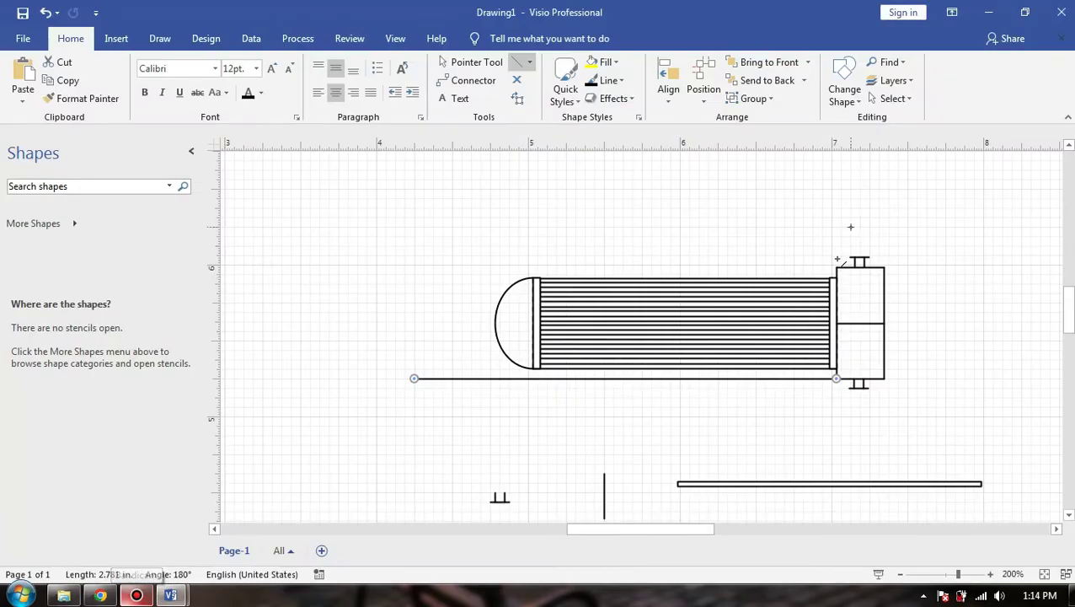
{"action": "left_click_drag", "start_coordinate": [837, 267], "coordinate": [755, 208]}
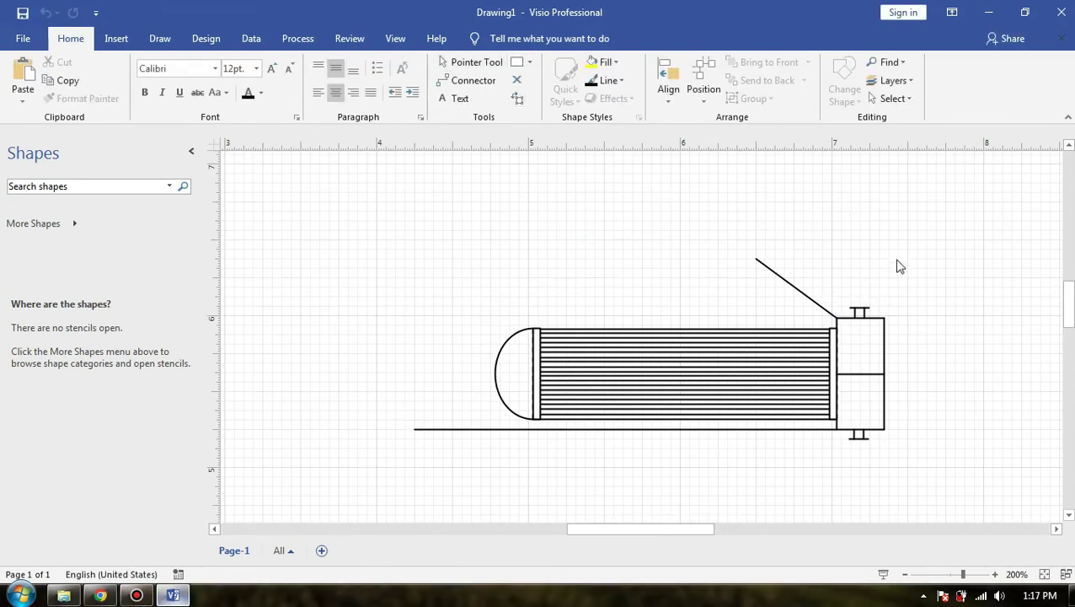
- Stretch the slanted shell line by shifting its upper end slightly left at the same height
{"action": "left_click", "coordinate": [812, 297]}
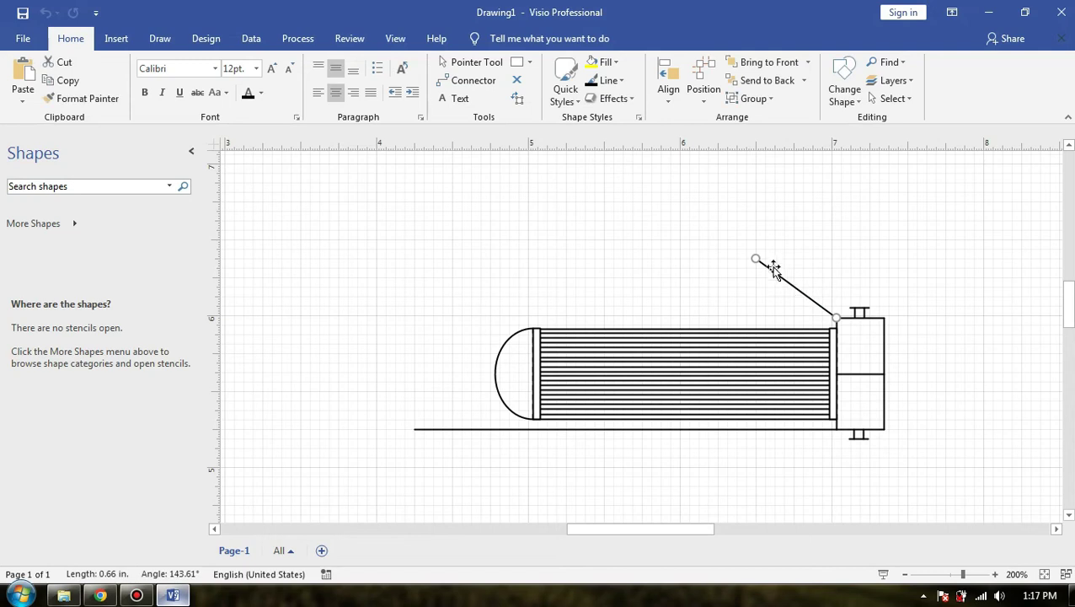
{"action": "mouse_move", "coordinate": [756, 260]}
{"action": "left_mouse_down"}
{"action": "mouse_move", "coordinate": [745, 276]}
{"action": "mouse_move", "coordinate": [744, 267]}
{"action": "left_mouse_up"}
{"action": "left_click_drag", "start_coordinate": [746, 259], "coordinate": [747, 258]}
{"action": "left_click", "coordinate": [869, 240]}
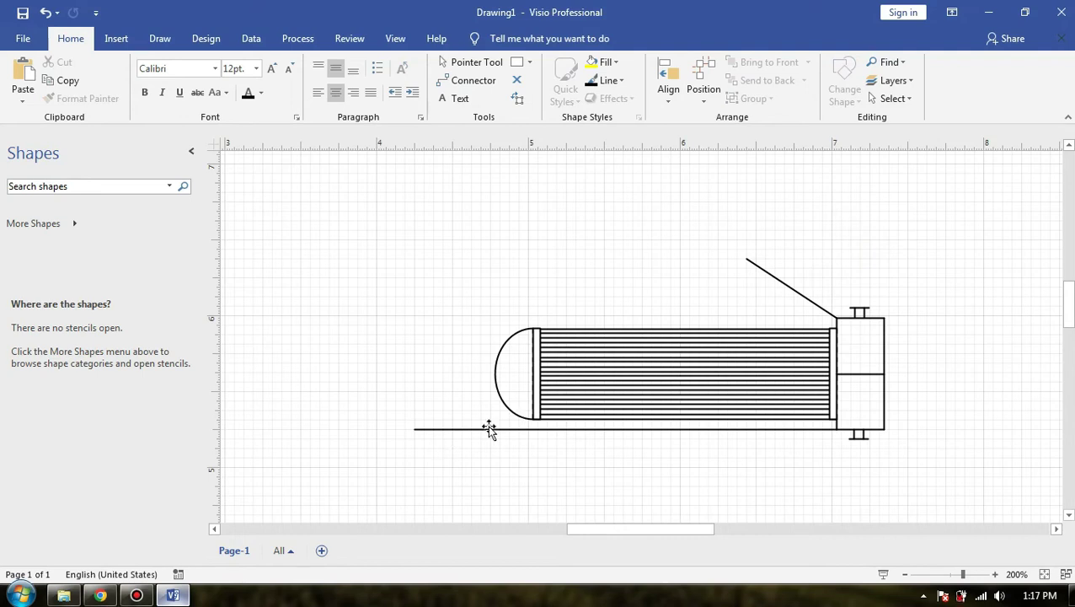
- Compare with the reference image and draw the shell's top line about 2.19 in. long, leftward from the slanted line's upper end
{"action": "left_click", "coordinate": [99, 594]}
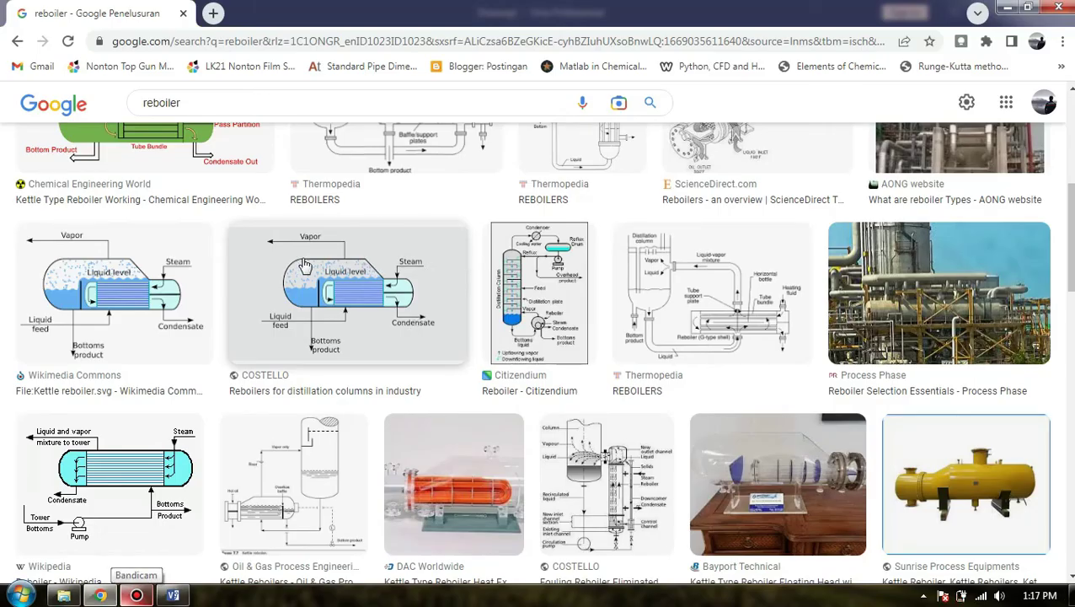
{"action": "left_click", "coordinate": [98, 595]}
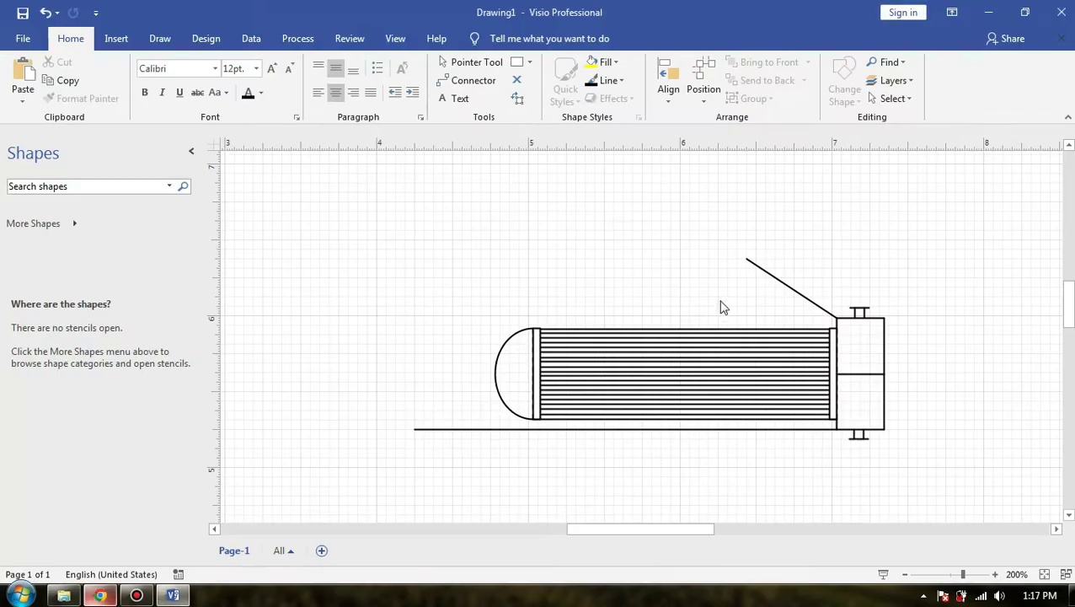
{"action": "left_click", "coordinate": [529, 62]}
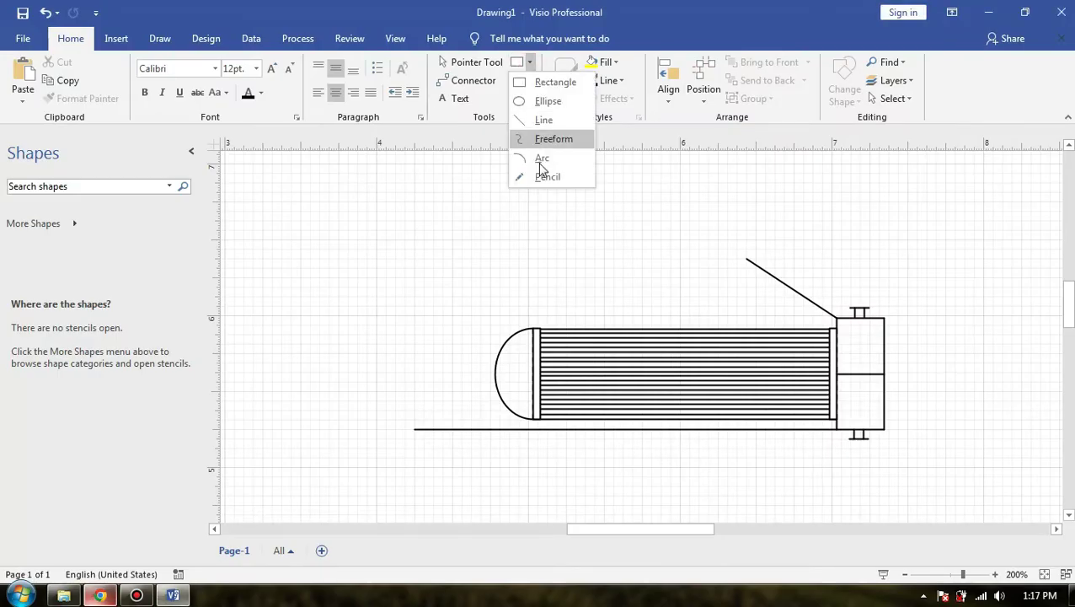
{"action": "left_click", "coordinate": [552, 120]}
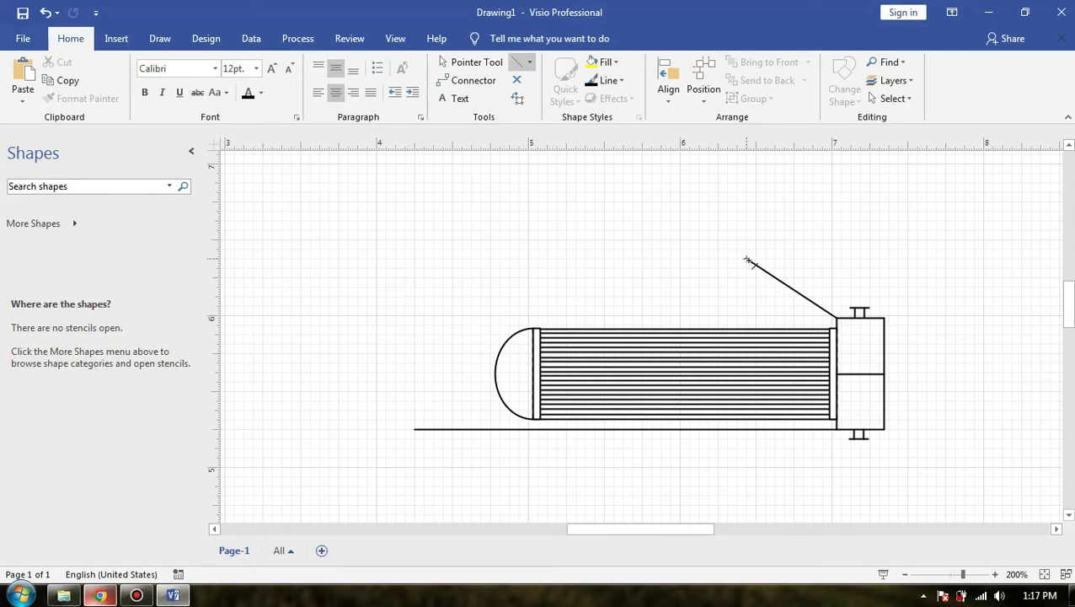
{"action": "left_click_drag", "start_coordinate": [747, 259], "coordinate": [414, 259]}
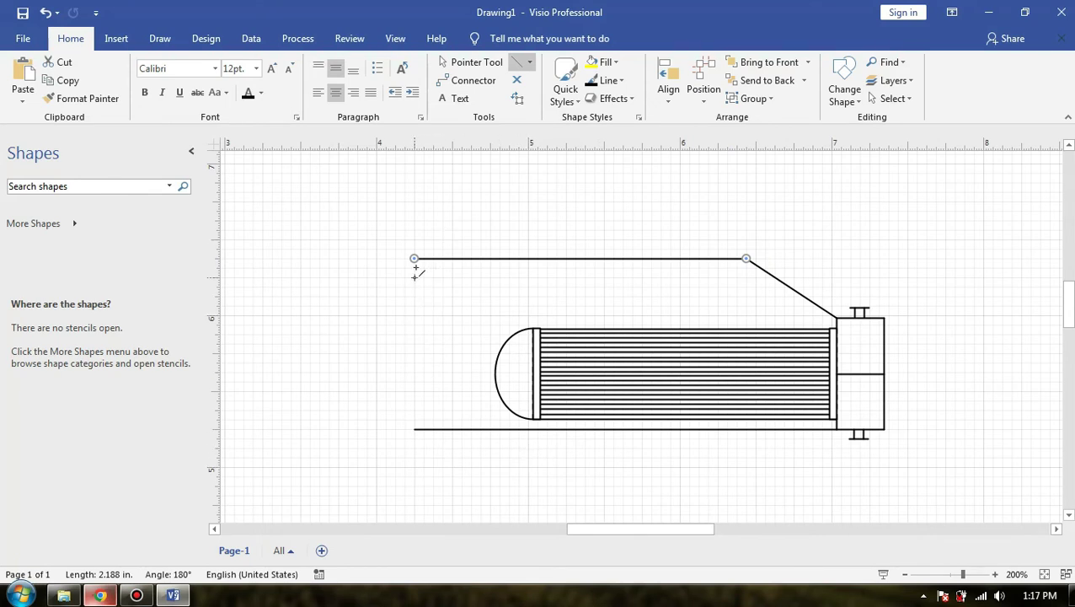
{"action": "left_click", "coordinate": [498, 204]}
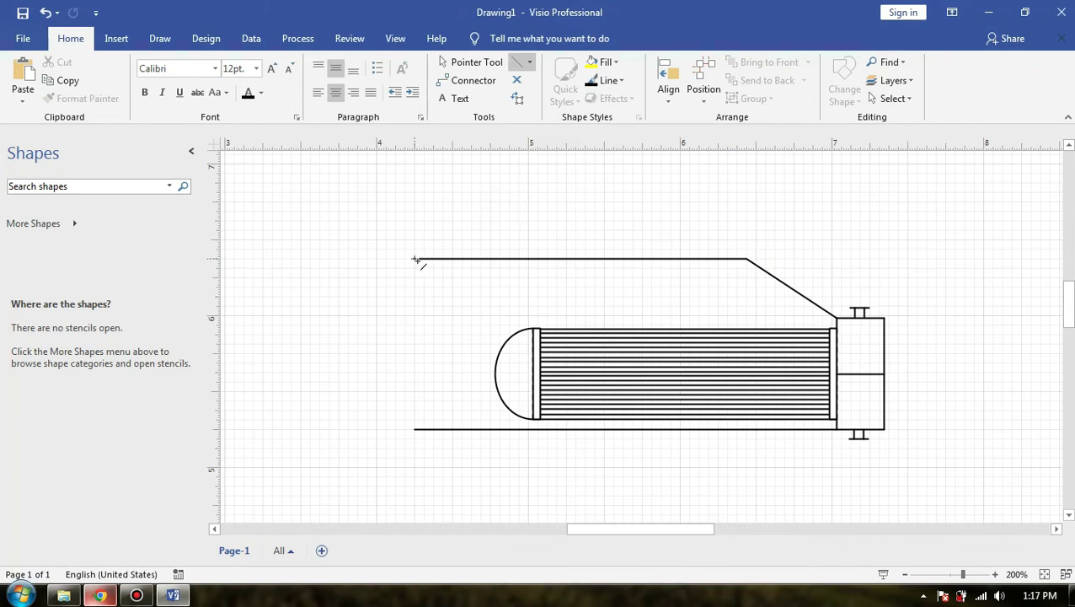
- Draw a vertical line about 1.12 in. long joining the shell lines' left ends and try to set its length to 0,562
{"action": "left_click_drag", "start_coordinate": [416, 260], "coordinate": [411, 424]}
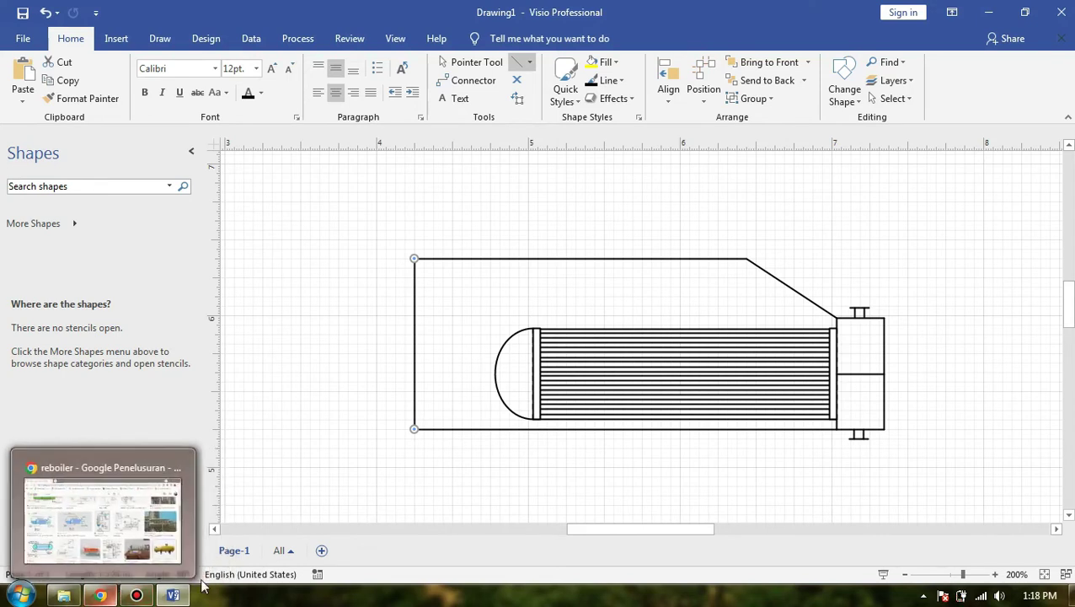
{"action": "left_click", "coordinate": [101, 574]}
{"action": "left_click", "coordinate": [326, 468]}
{"action": "double_click", "coordinate": [321, 468]}
{"action": "type", "text": "0,562"}
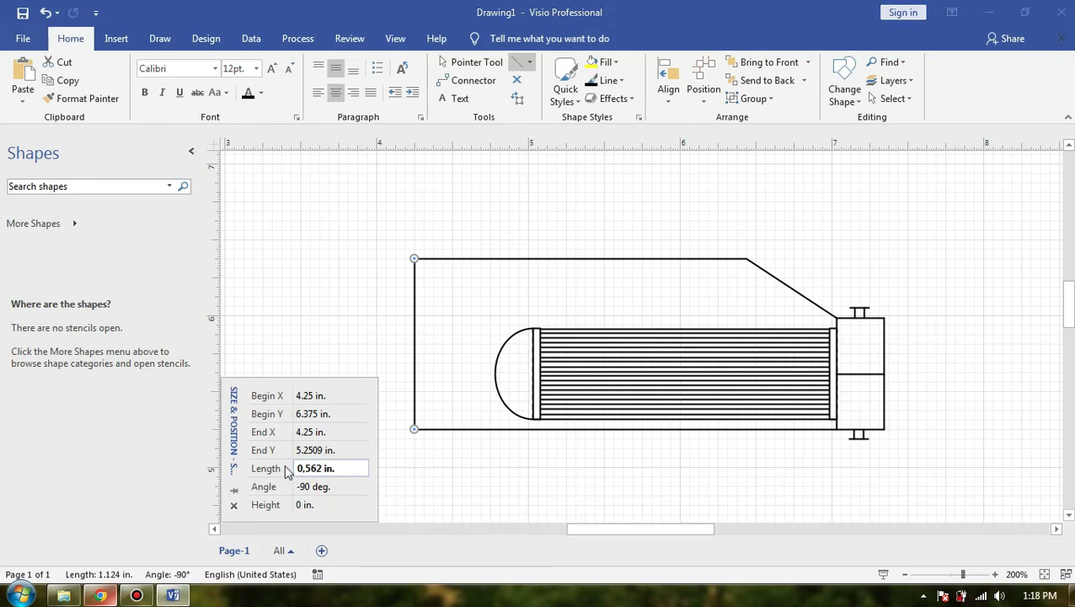
{"action": "key", "text": "Return"}
{"action": "left_click", "coordinate": [500, 368]}
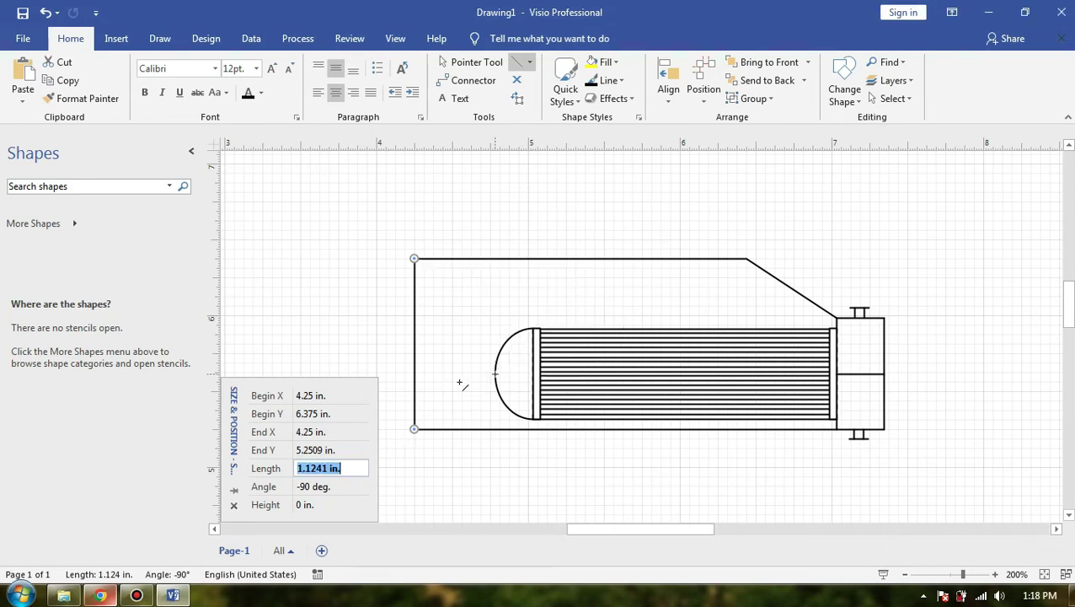
- Set the length of the shell's left vertical line to 0.562 in. and close the size and position settings
{"action": "left_click", "coordinate": [315, 471]}
{"action": "left_click_drag", "start_coordinate": [328, 469], "coordinate": [285, 474]}
{"action": "type", "text": "0"}
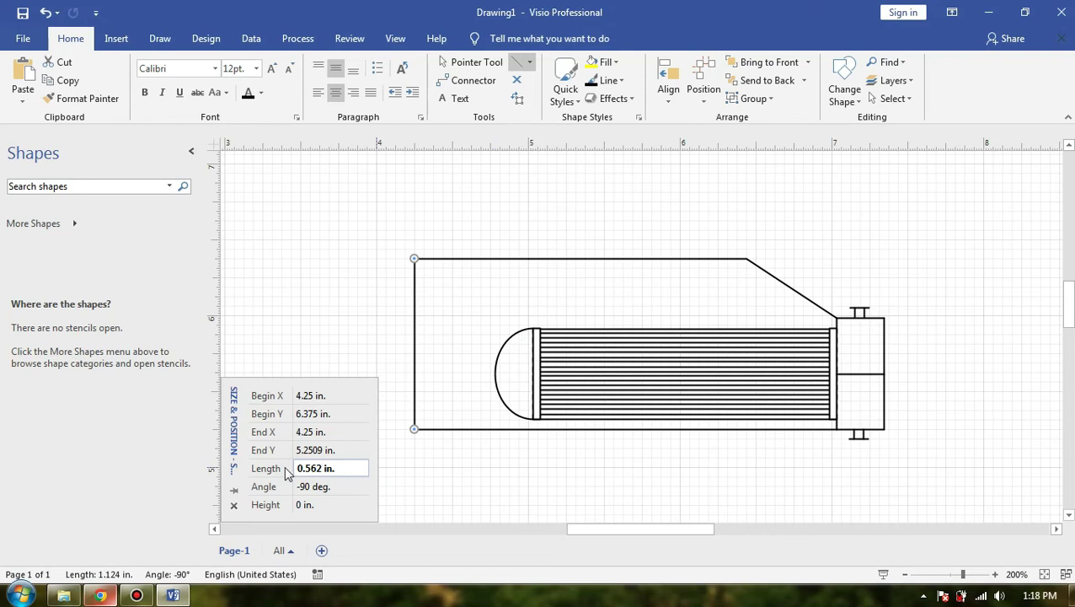
{"action": "type", "text": ".562"}
{"action": "key", "text": "Return"}
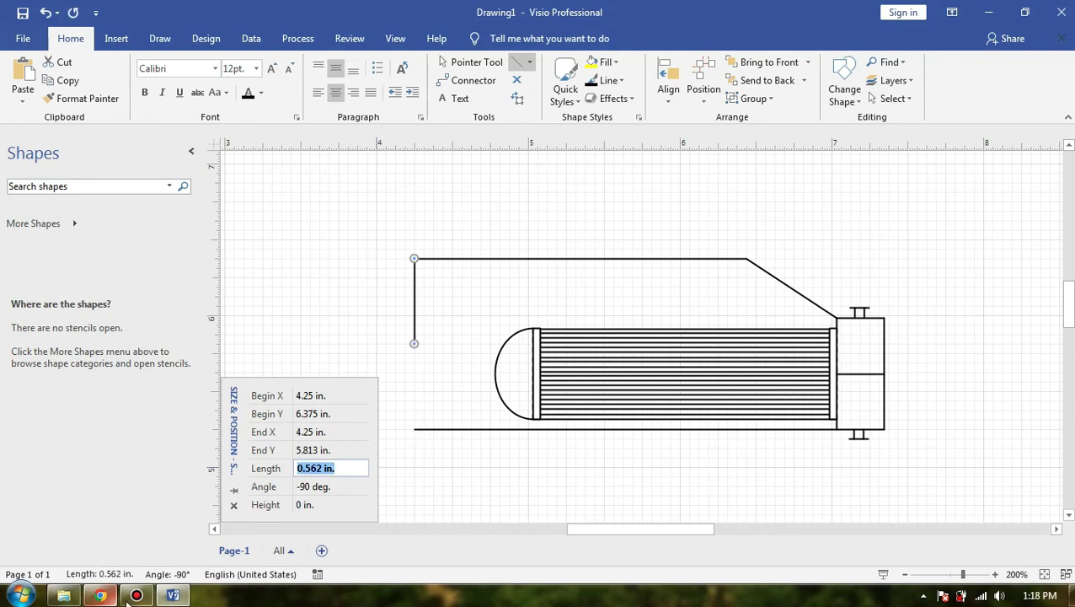
{"action": "left_click", "coordinate": [329, 334]}
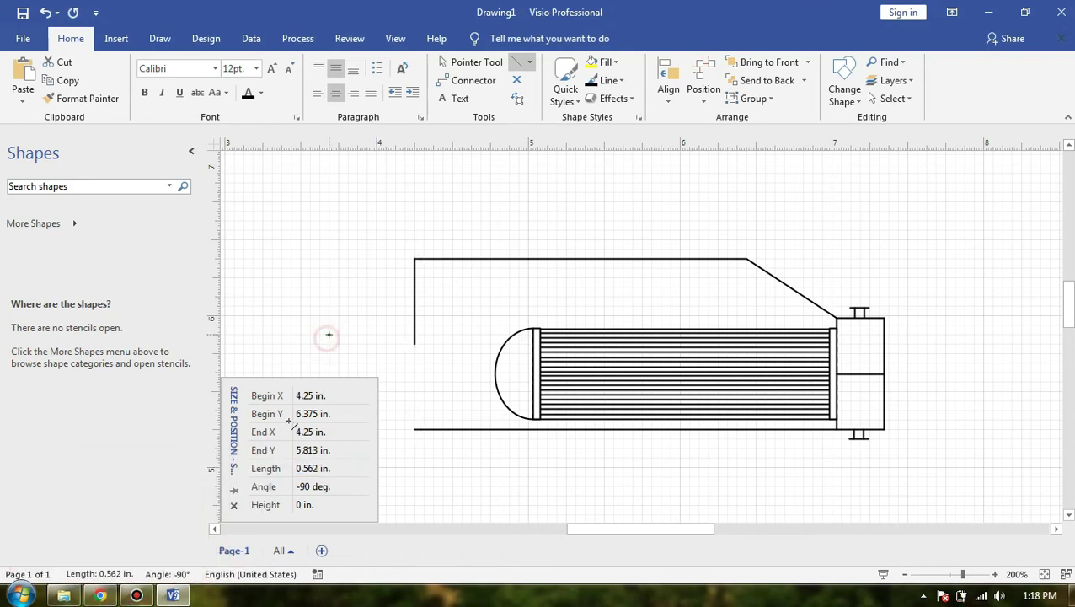
{"action": "left_click", "coordinate": [233, 504]}
- Draw a horizontal line about 0.44 in. long leftward from the shortened vertical line's lower end and select that vertical line
{"action": "left_click_drag", "start_coordinate": [417, 344], "coordinate": [348, 342]}
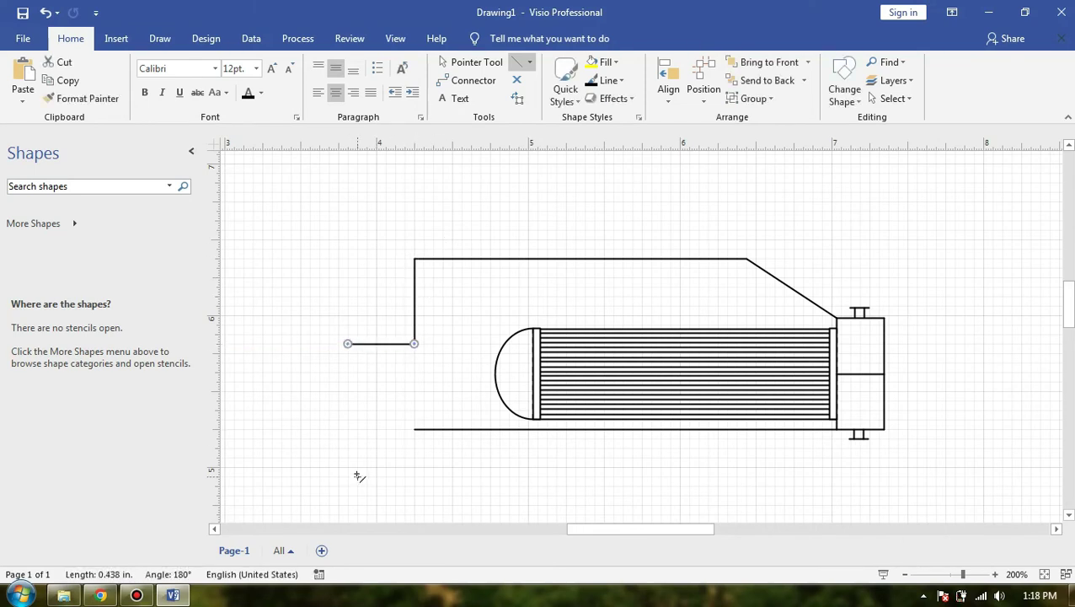
{"action": "left_click", "coordinate": [467, 62]}
{"action": "left_click", "coordinate": [525, 224]}
{"action": "left_click", "coordinate": [413, 303]}
{"action": "left_click", "coordinate": [518, 187]}
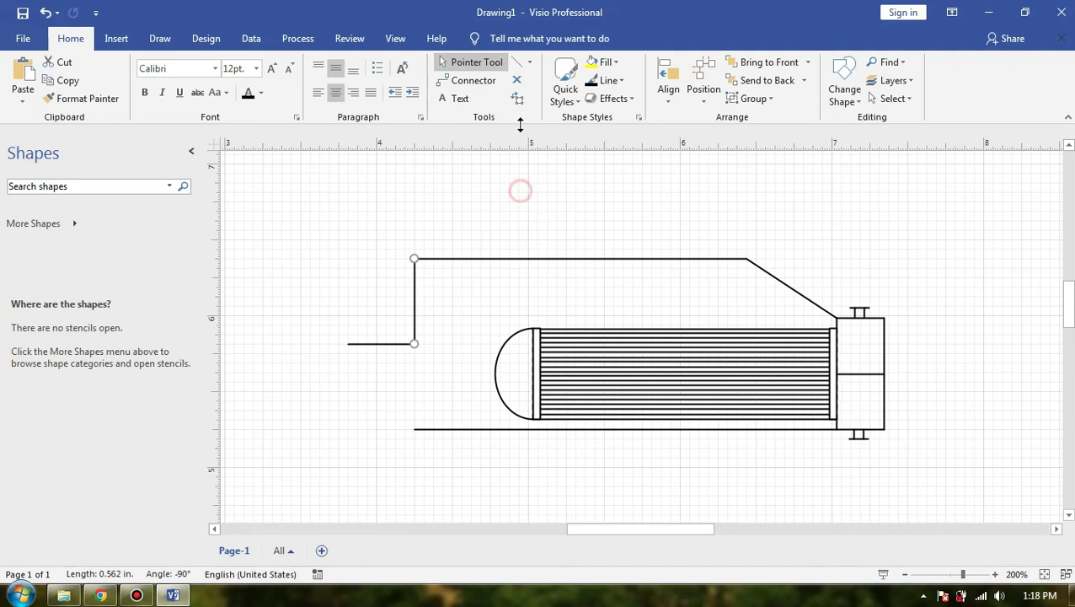
- Draw two mirrored arcs from the shell lines' ends to form a rounded left end about 0.438 by 1.124 in
{"action": "left_click", "coordinate": [528, 63]}
{"action": "left_click", "coordinate": [547, 155]}
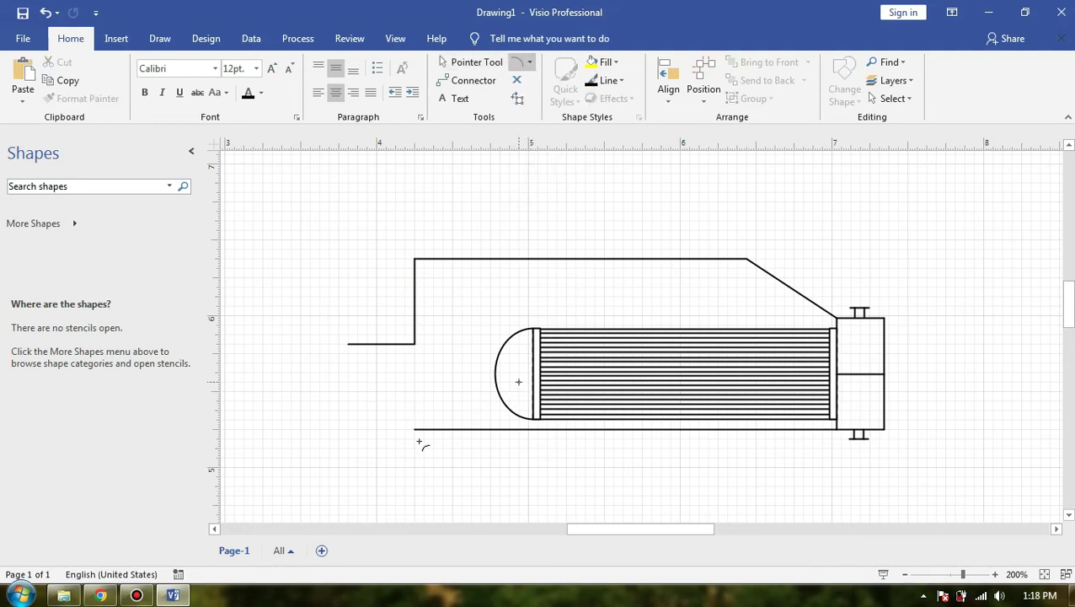
{"action": "left_click_drag", "start_coordinate": [414, 431], "coordinate": [347, 344]}
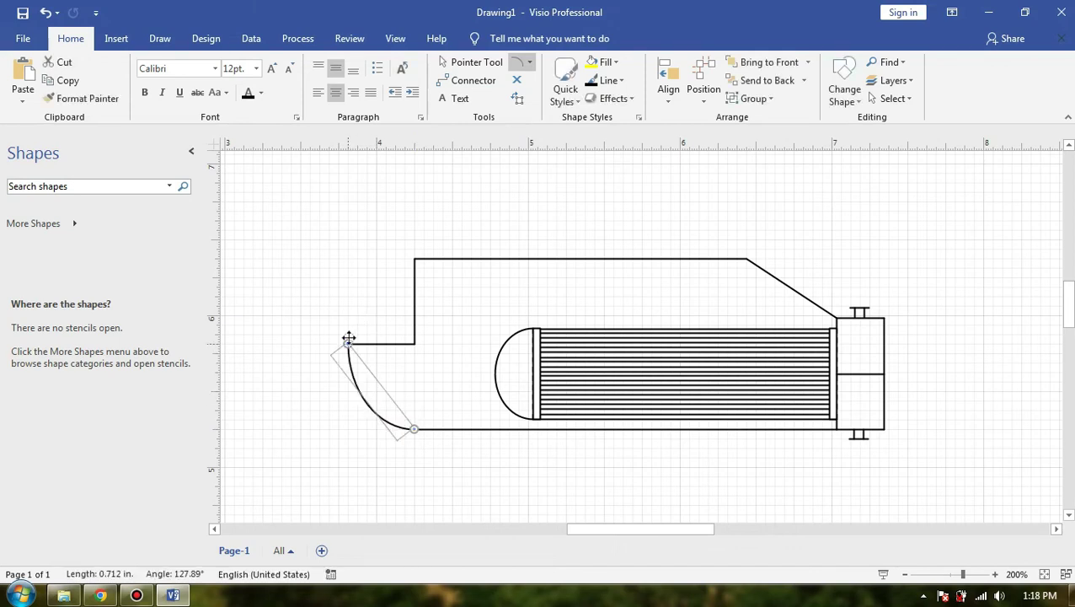
{"action": "left_click_drag", "start_coordinate": [402, 262], "coordinate": [410, 259]}
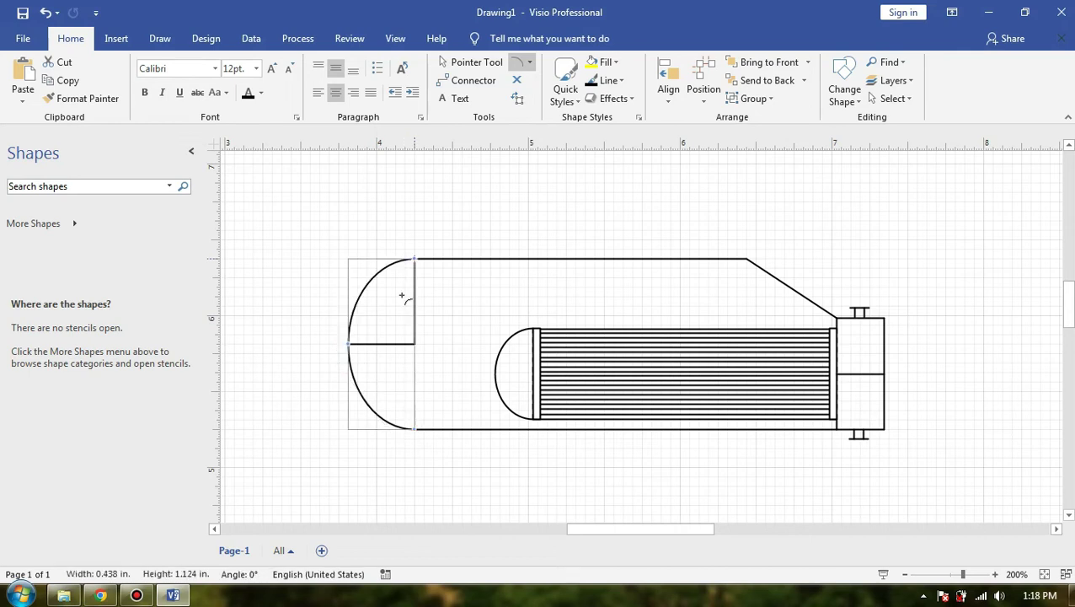
{"action": "key", "text": "Escape"}
{"action": "left_click", "coordinate": [470, 63]}
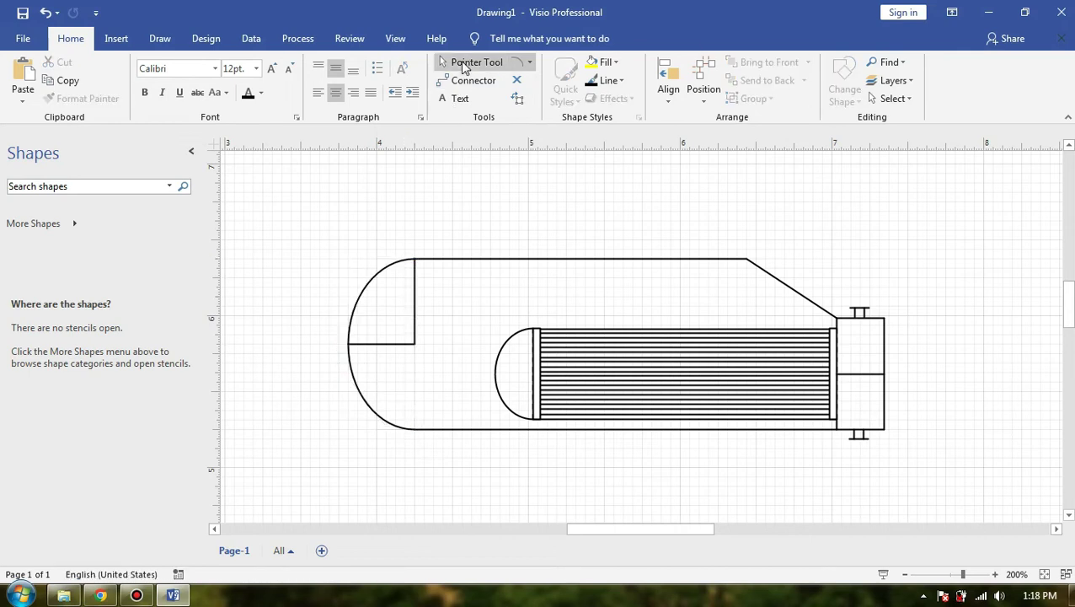
- Move the vertical and horizontal construction lines out of the rounded shell end to empty space left of the shell
{"action": "left_click", "coordinate": [413, 291]}
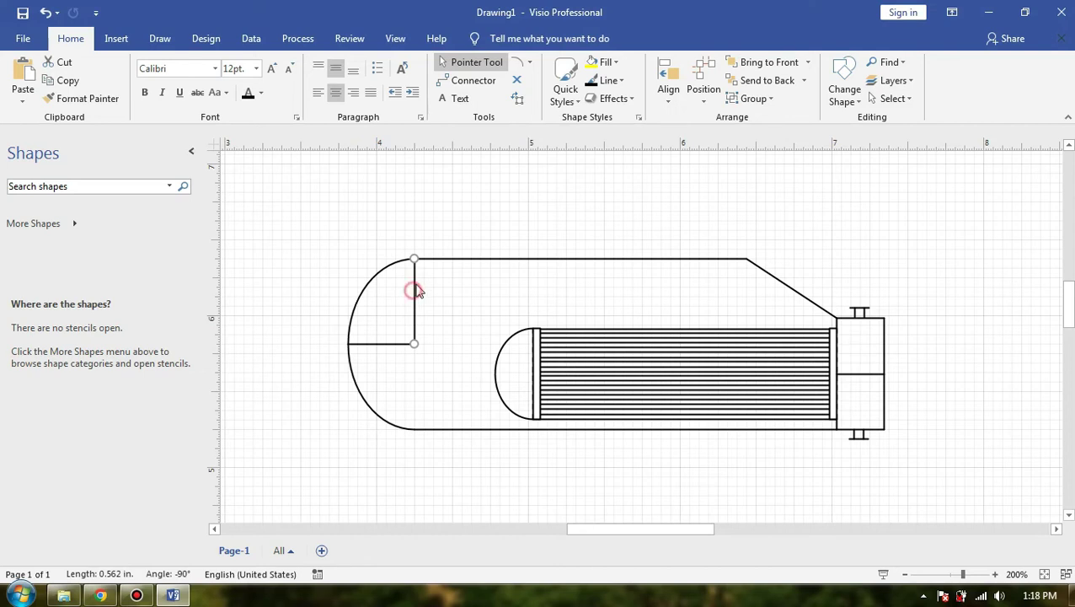
{"action": "left_click_drag", "start_coordinate": [413, 288], "coordinate": [261, 213]}
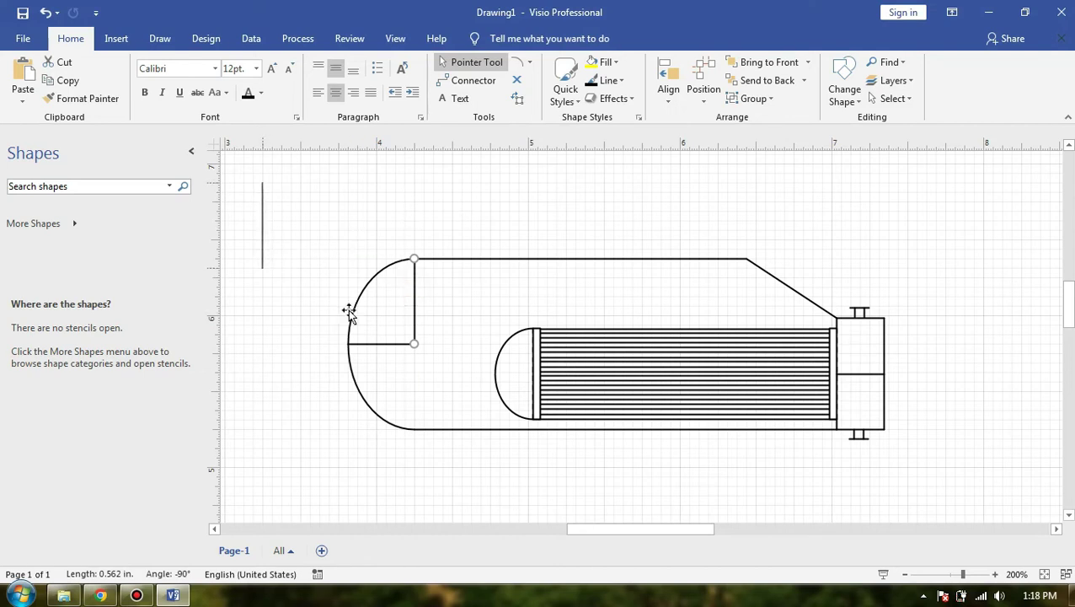
{"action": "left_click_drag", "start_coordinate": [373, 343], "coordinate": [278, 410]}
{"action": "scroll", "coordinate": [730, 253], "scroll_direction": "down", "scroll_amount": 1}
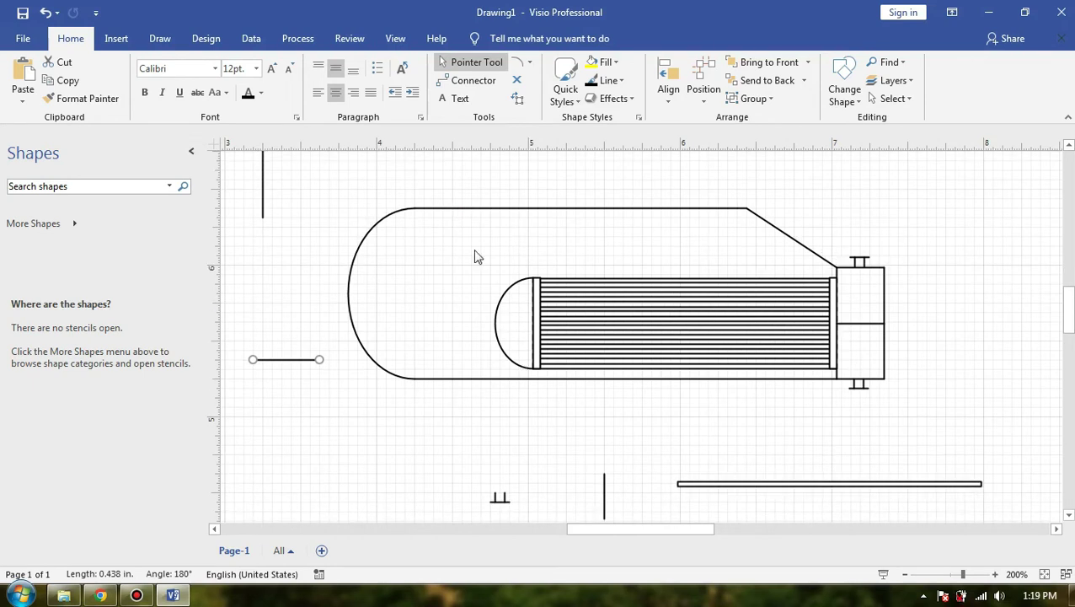
- Compare with the reference image, rotate the spare thin rectangle 90° and shorten it to about 1.124 in
{"action": "left_click", "coordinate": [798, 485]}
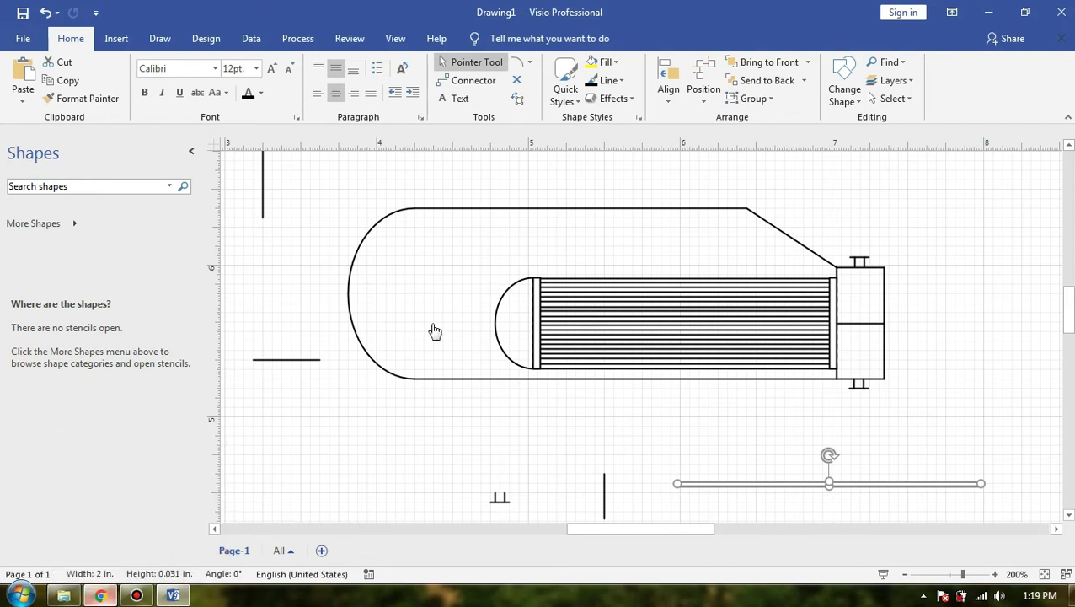
{"action": "left_click", "coordinate": [101, 594]}
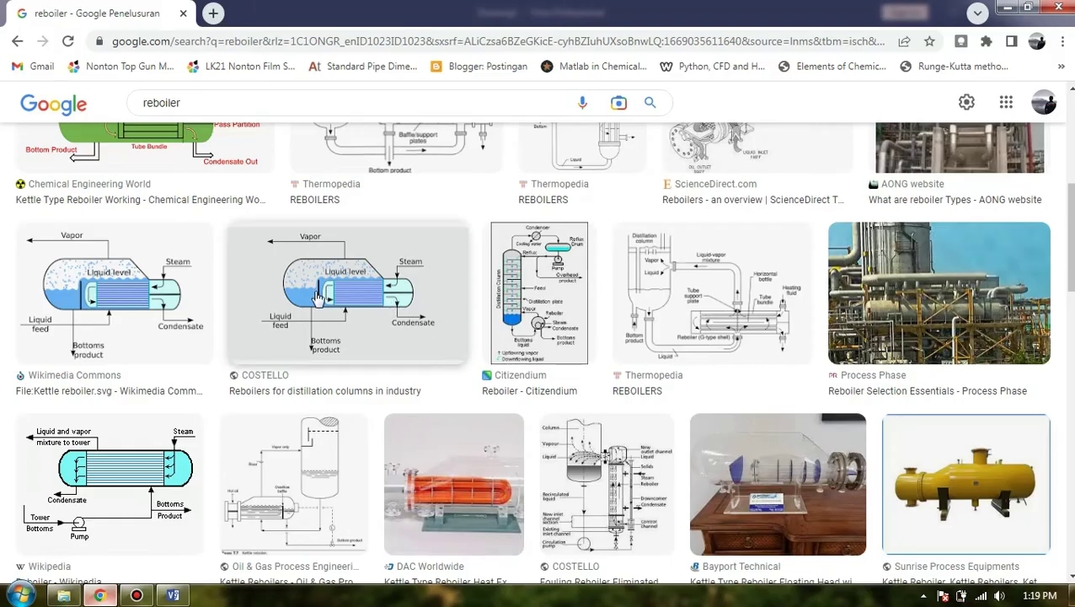
{"action": "left_click", "coordinate": [1009, 10]}
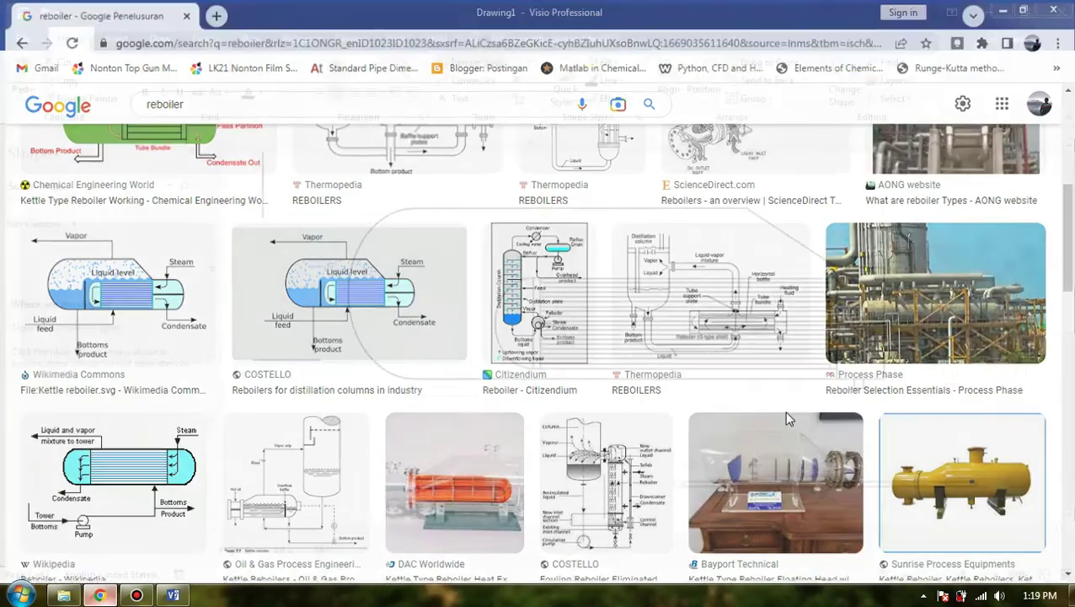
{"action": "left_click_drag", "start_coordinate": [827, 454], "coordinate": [685, 484]}
{"action": "scroll", "coordinate": [832, 372], "scroll_direction": "down", "scroll_amount": 5}
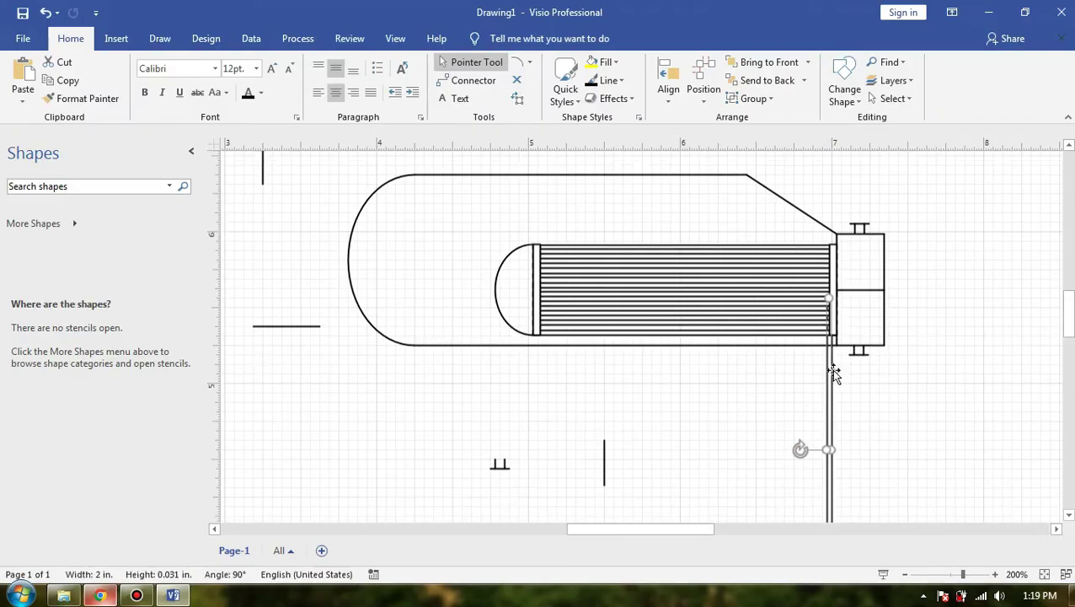
{"action": "left_click_drag", "start_coordinate": [829, 432], "coordinate": [817, 298]}
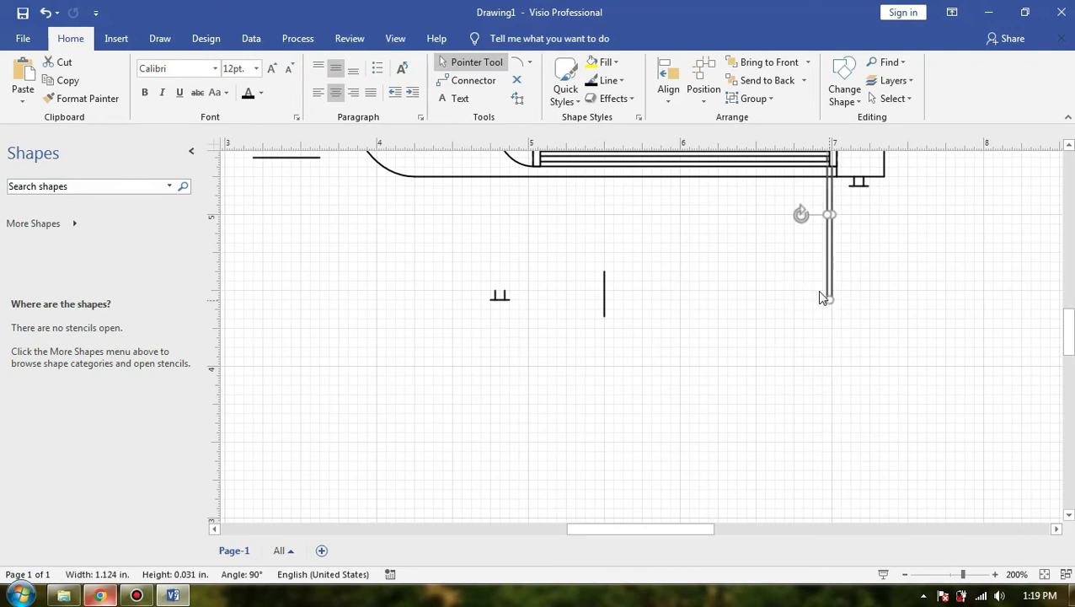
- Adjust the upright rectangle's thickness to about 0.034 in. and place it inside the shell, left of the tube bundle's rounded end
{"action": "scroll", "coordinate": [827, 291], "scroll_direction": "up", "scroll_amount": 1}
{"action": "left_click_drag", "start_coordinate": [828, 265], "coordinate": [831, 267]}
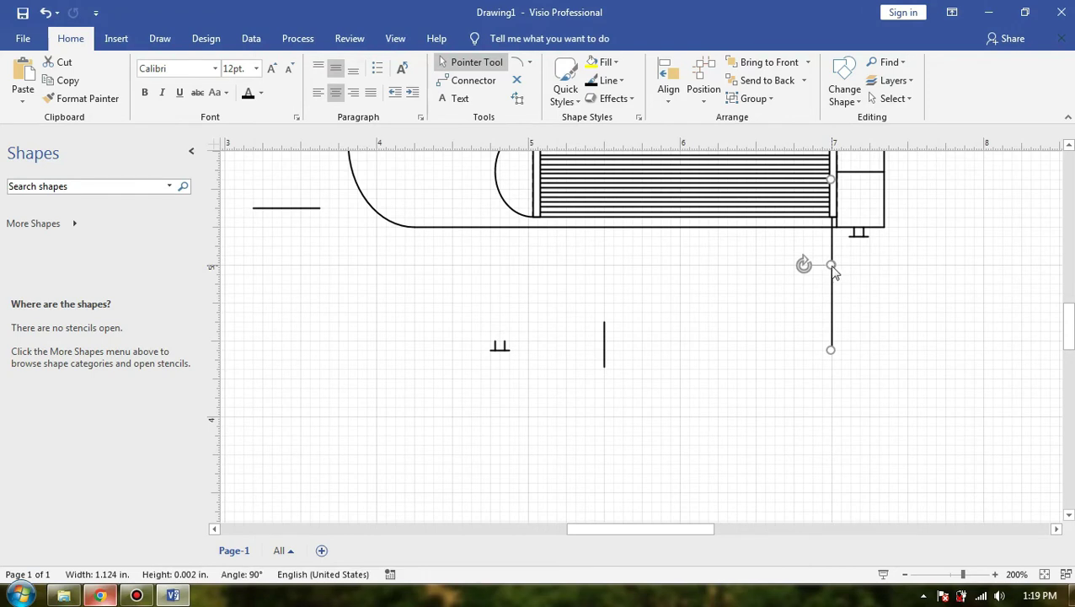
{"action": "scroll", "coordinate": [832, 267], "scroll_direction": "up", "scroll_amount": 3}
{"action": "scroll", "coordinate": [821, 261], "scroll_direction": "down", "scroll_amount": 1}
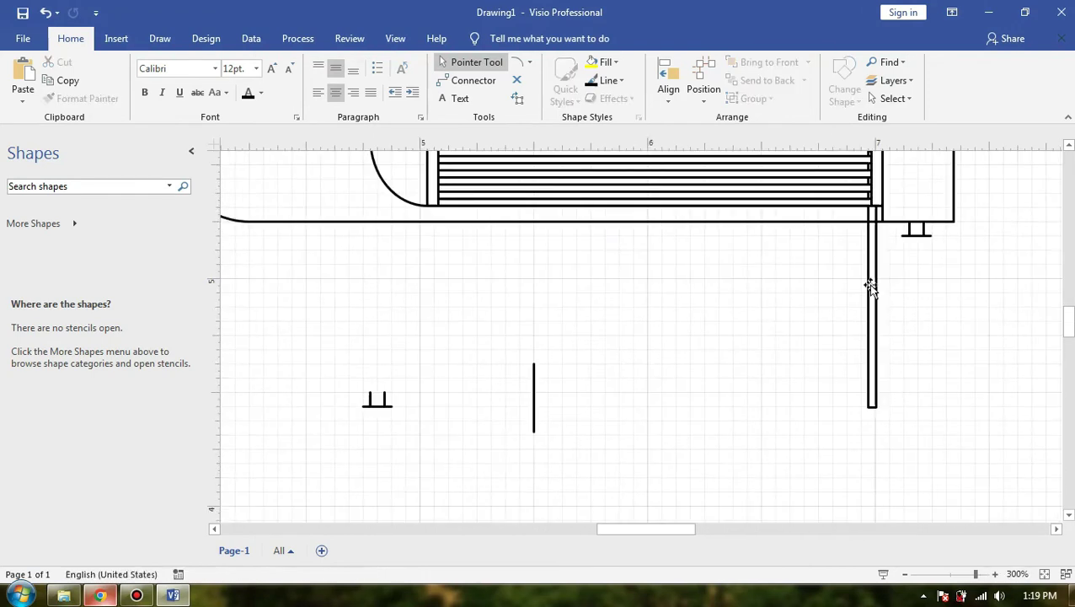
{"action": "scroll", "coordinate": [873, 320], "scroll_direction": "up", "scroll_amount": 4}
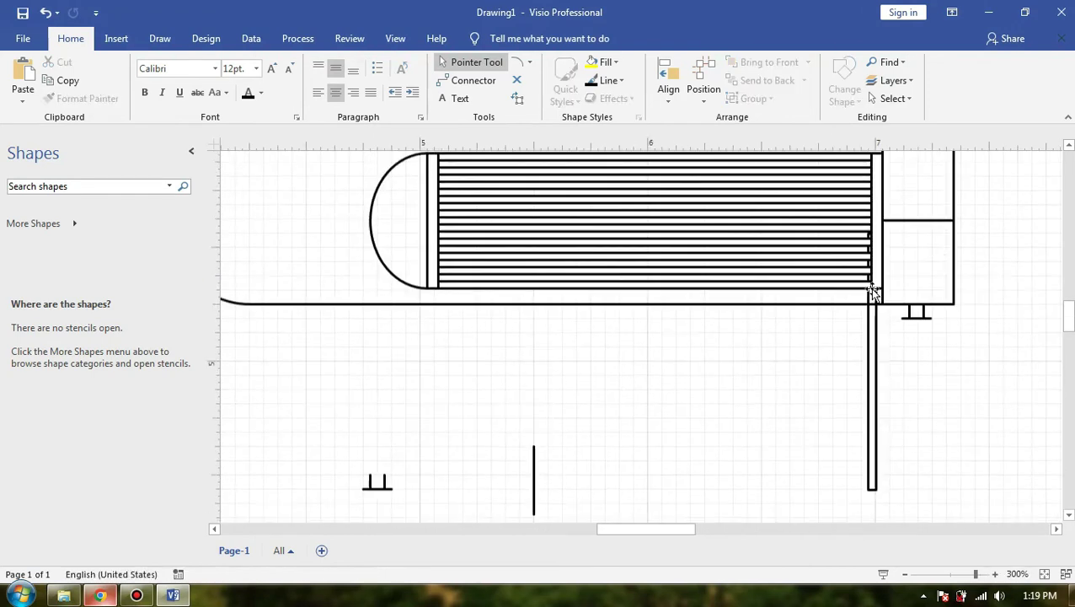
{"action": "left_click_drag", "start_coordinate": [876, 365], "coordinate": [336, 346]}
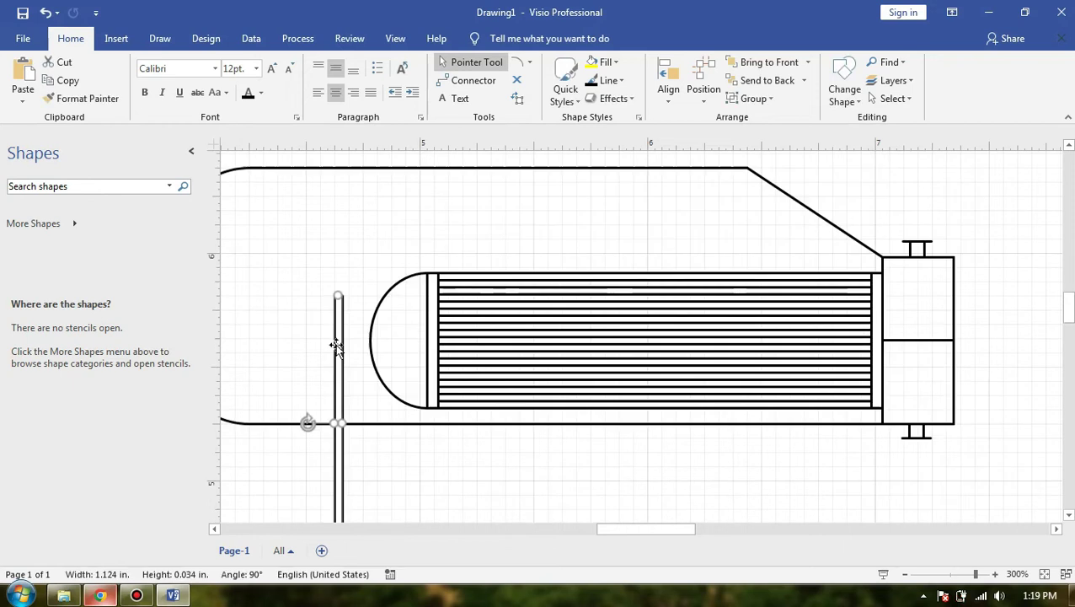
{"action": "left_click_drag", "start_coordinate": [336, 346], "coordinate": [346, 222]}
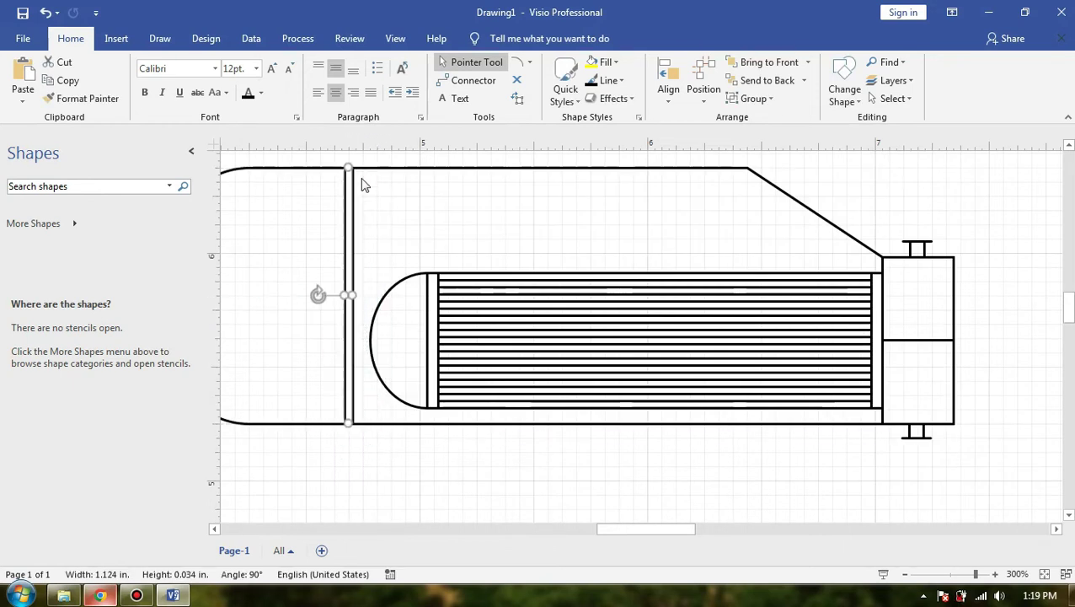
- Shorten the upright weir plate from its upper end to about 0.749 in. and shift it slightly toward the tube bundle
{"action": "left_click_drag", "start_coordinate": [348, 168], "coordinate": [347, 253]}
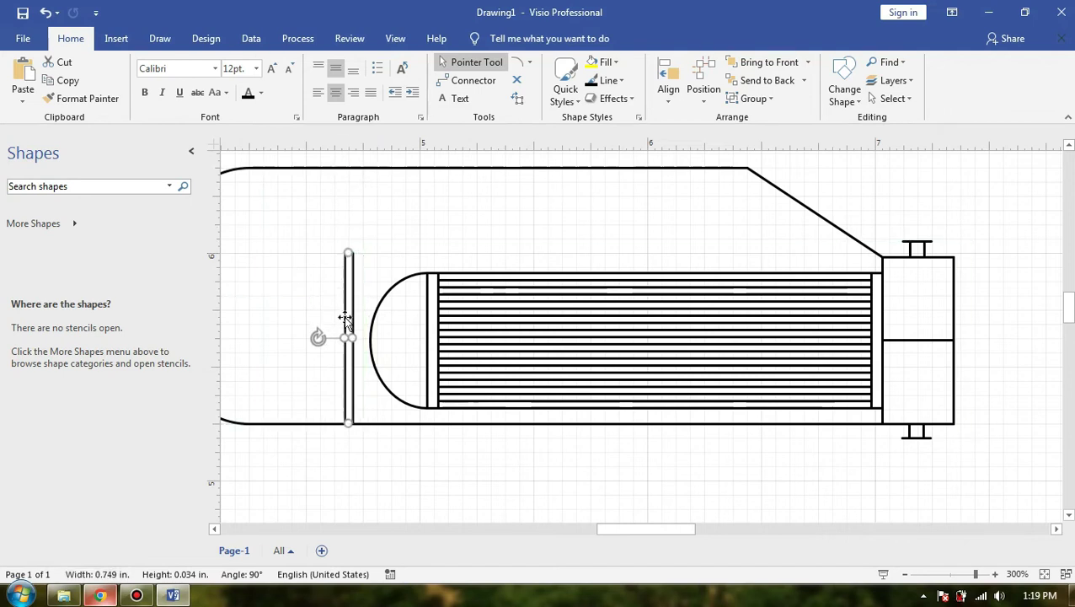
{"action": "left_click", "coordinate": [366, 291]}
{"action": "left_click", "coordinate": [354, 310]}
{"action": "left_click_drag", "start_coordinate": [354, 307], "coordinate": [358, 308]}
{"action": "left_click", "coordinate": [404, 258]}
- Shorten the left ends of the shell's bottom line to about 2.656 in. and its top line to about 2.063 in
{"action": "scroll", "coordinate": [578, 339], "scroll_direction": "down", "scroll_amount": 1}
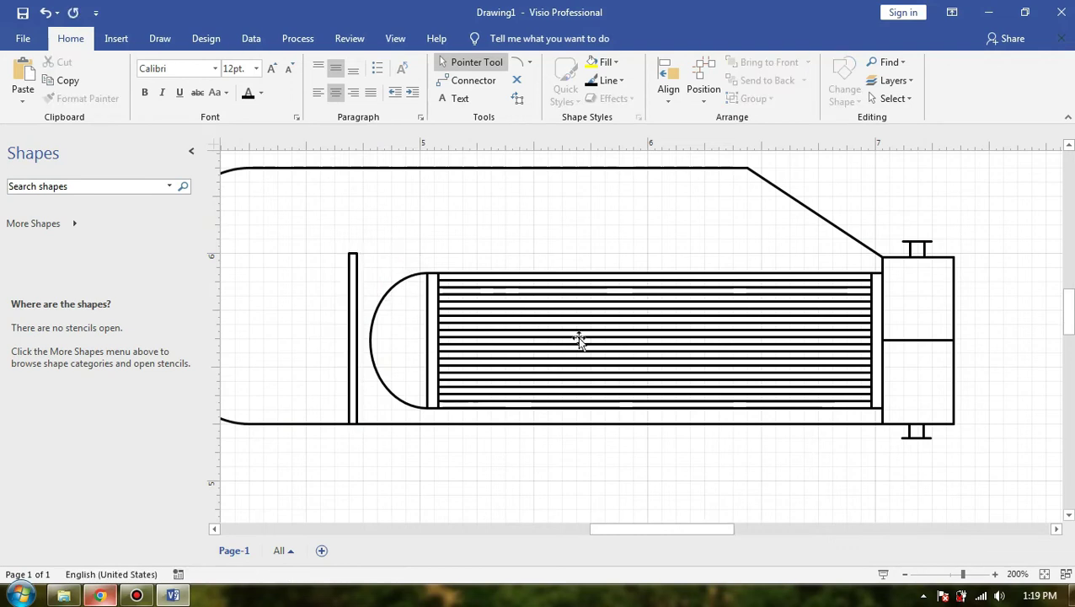
{"action": "scroll", "coordinate": [579, 339], "scroll_direction": "down", "scroll_amount": 1}
{"action": "left_click_drag", "start_coordinate": [615, 533], "coordinate": [579, 531]}
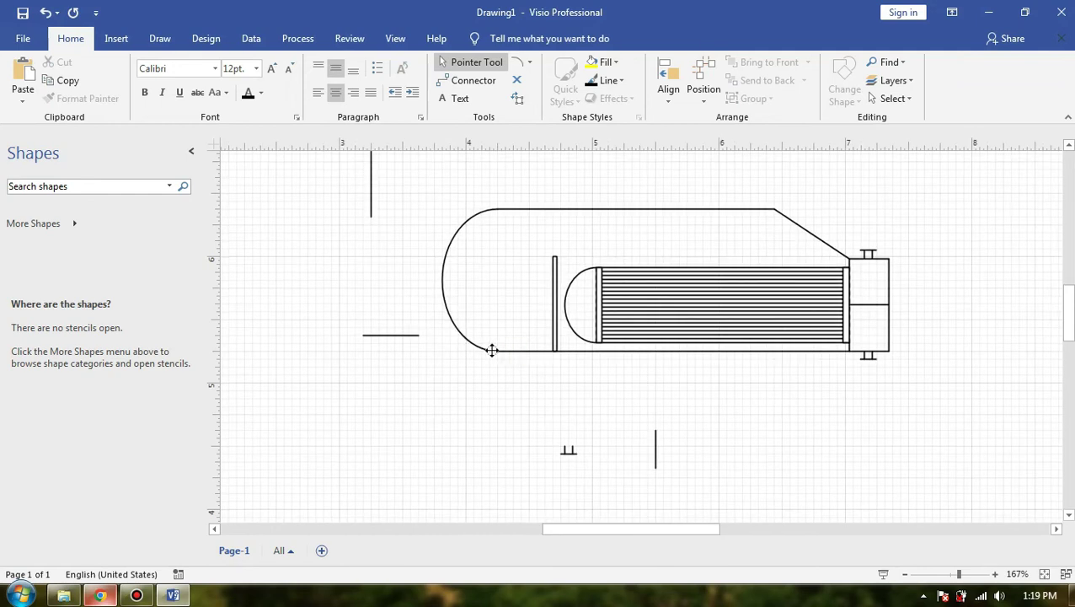
{"action": "left_click", "coordinate": [493, 351]}
{"action": "scroll", "coordinate": [497, 350], "scroll_direction": "up", "scroll_amount": 3}
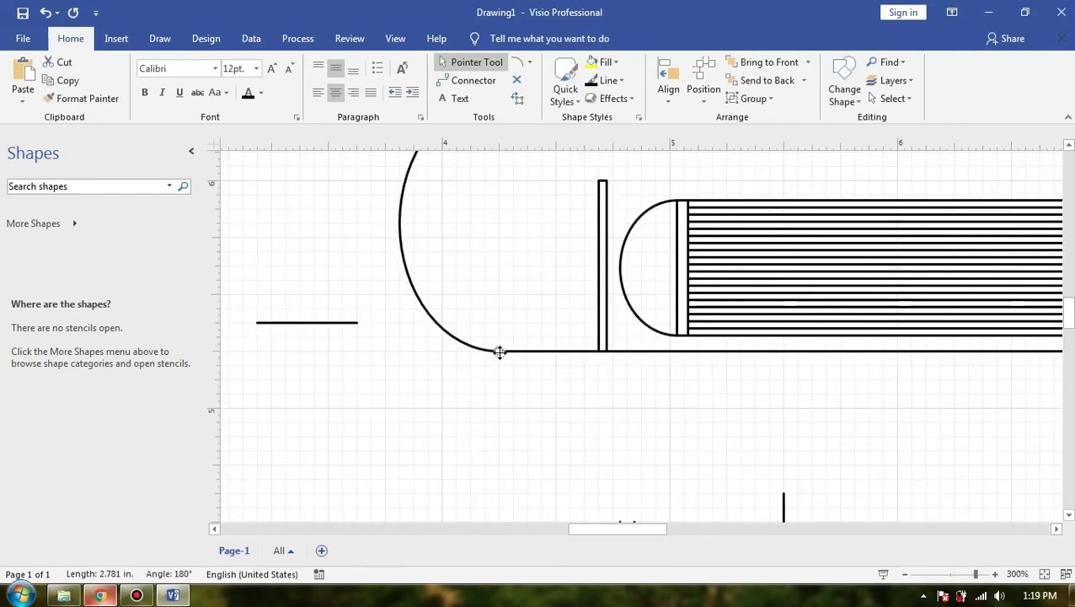
{"action": "left_click_drag", "start_coordinate": [500, 352], "coordinate": [527, 350]}
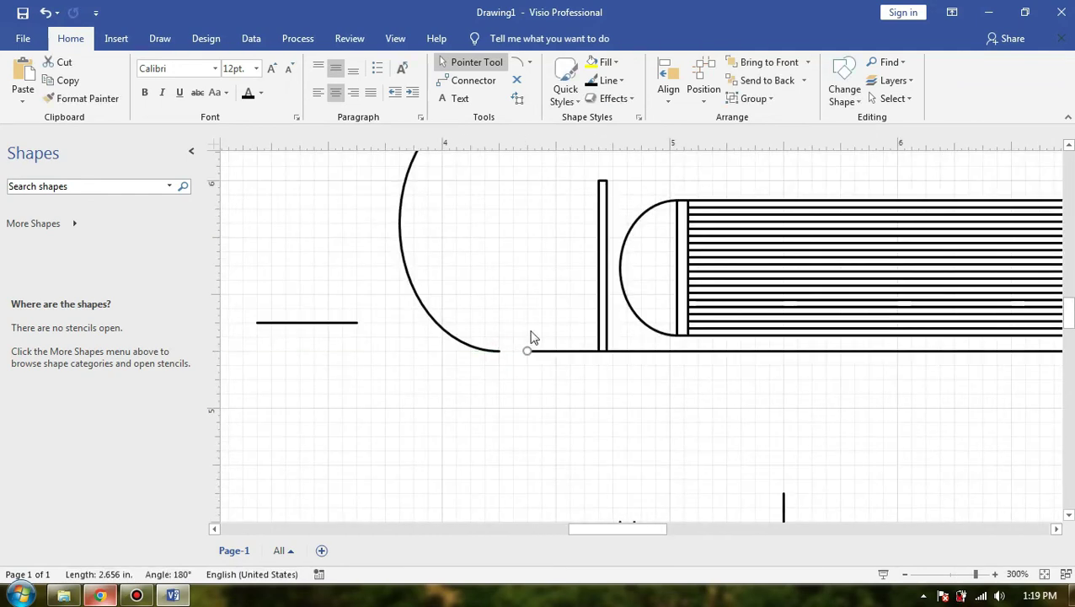
{"action": "scroll", "coordinate": [530, 247], "scroll_direction": "up", "scroll_amount": 3}
{"action": "left_click", "coordinate": [527, 246]}
{"action": "left_click_drag", "start_coordinate": [500, 246], "coordinate": [526, 246]}
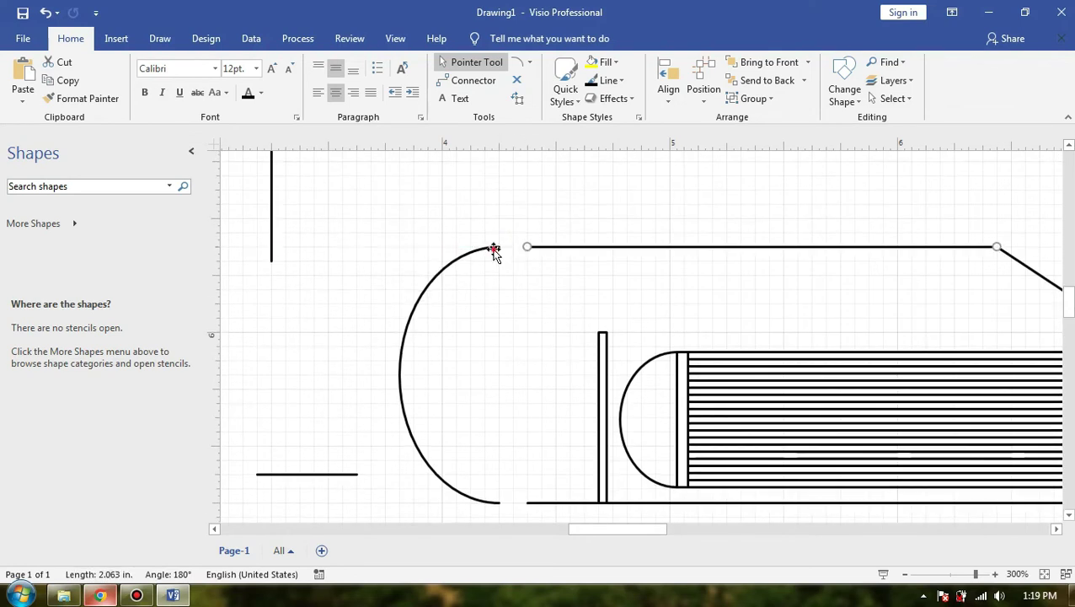
- Move the shell's rounded end horizontally to the right until it meets the shortened top and bottom lines
{"action": "left_click", "coordinate": [428, 353]}
{"action": "key", "text": "Right"}
{"action": "key", "text": "Right"}
{"action": "key", "text": "Right"}
{"action": "key", "text": "Right"}
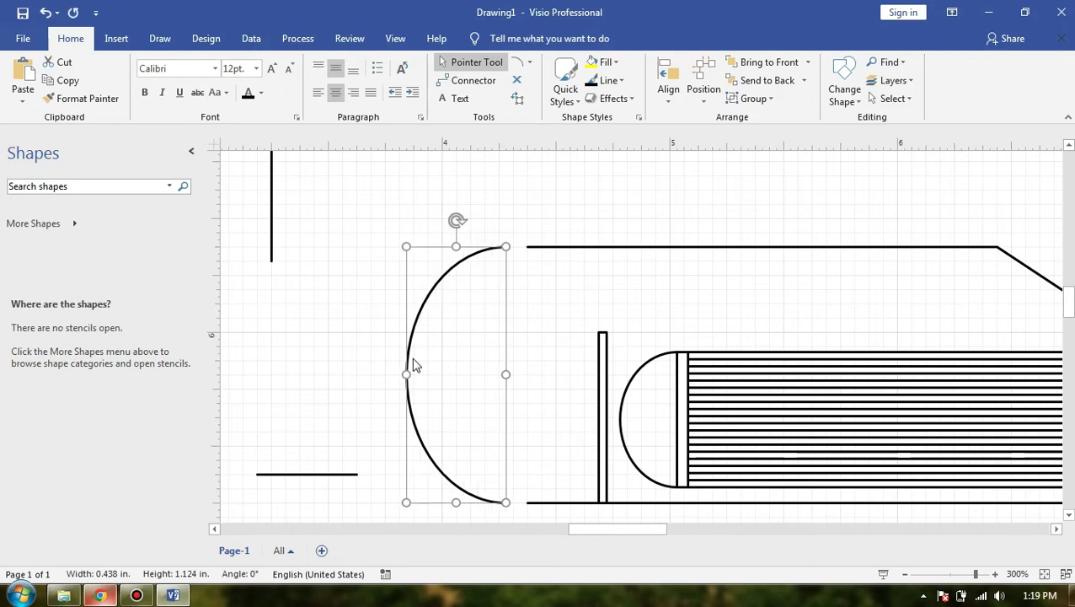
{"action": "left_click", "coordinate": [539, 206]}
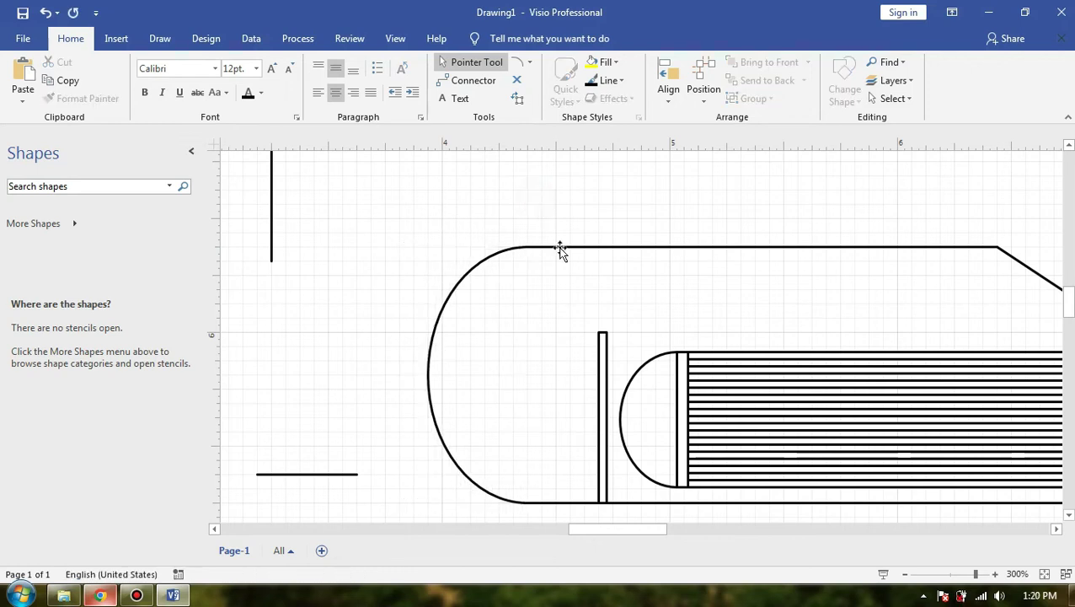
- Compare with the reference image and attach the spare nozzle to the shell's bottom line beneath the tube bundle
{"action": "scroll", "coordinate": [736, 341], "scroll_direction": "down", "scroll_amount": 2}
{"action": "left_click_drag", "start_coordinate": [668, 529], "coordinate": [691, 528]}
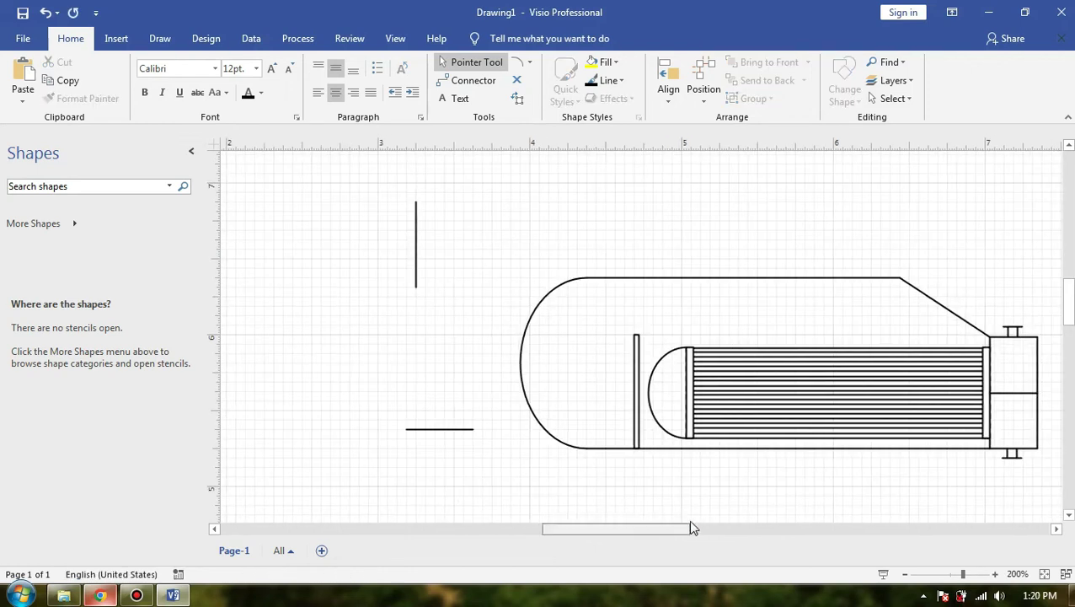
{"action": "scroll", "coordinate": [745, 446], "scroll_direction": "down", "scroll_amount": 3}
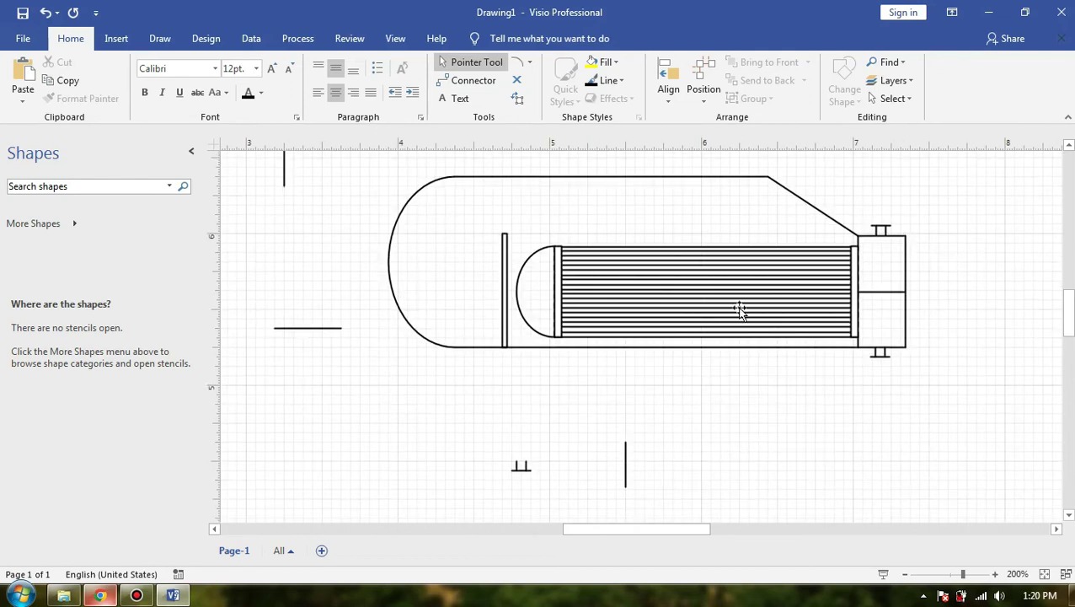
{"action": "left_click", "coordinate": [99, 595]}
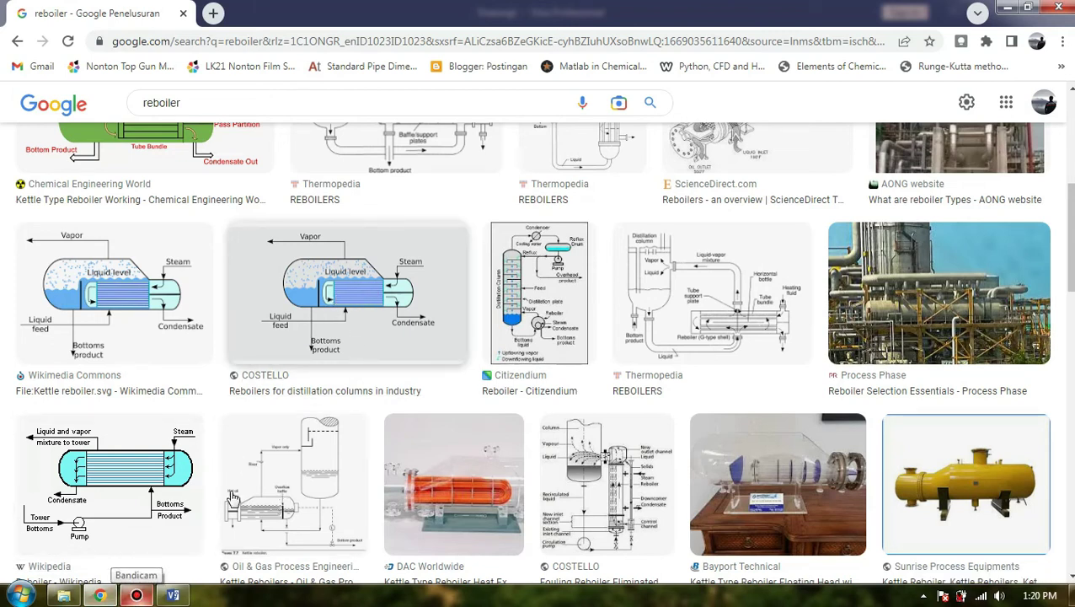
{"action": "left_click", "coordinate": [108, 597]}
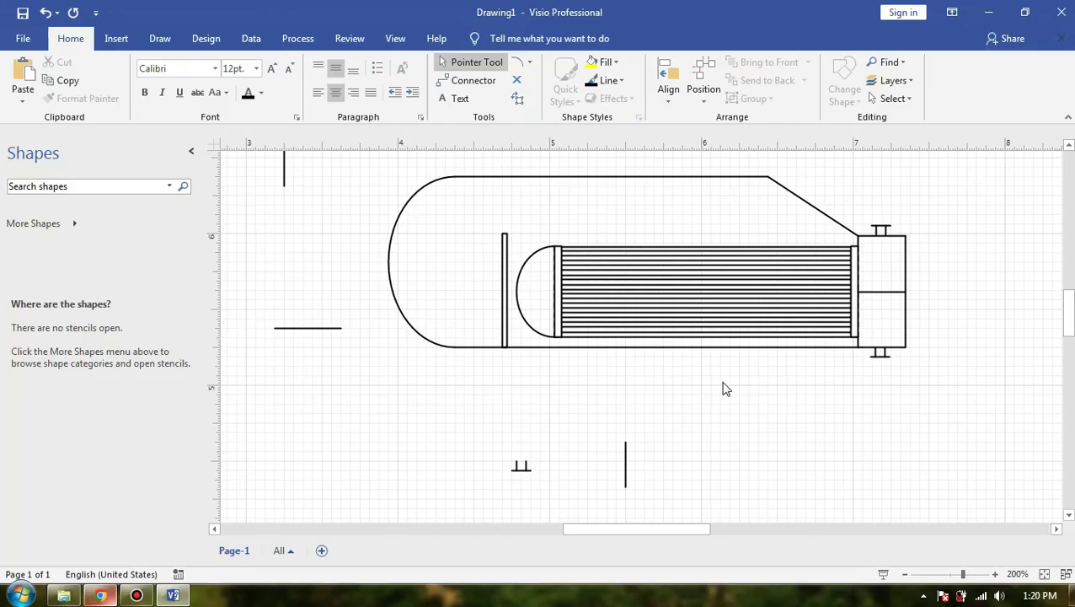
{"action": "left_click", "coordinate": [526, 467]}
{"action": "left_click_drag", "start_coordinate": [523, 469], "coordinate": [665, 355]}
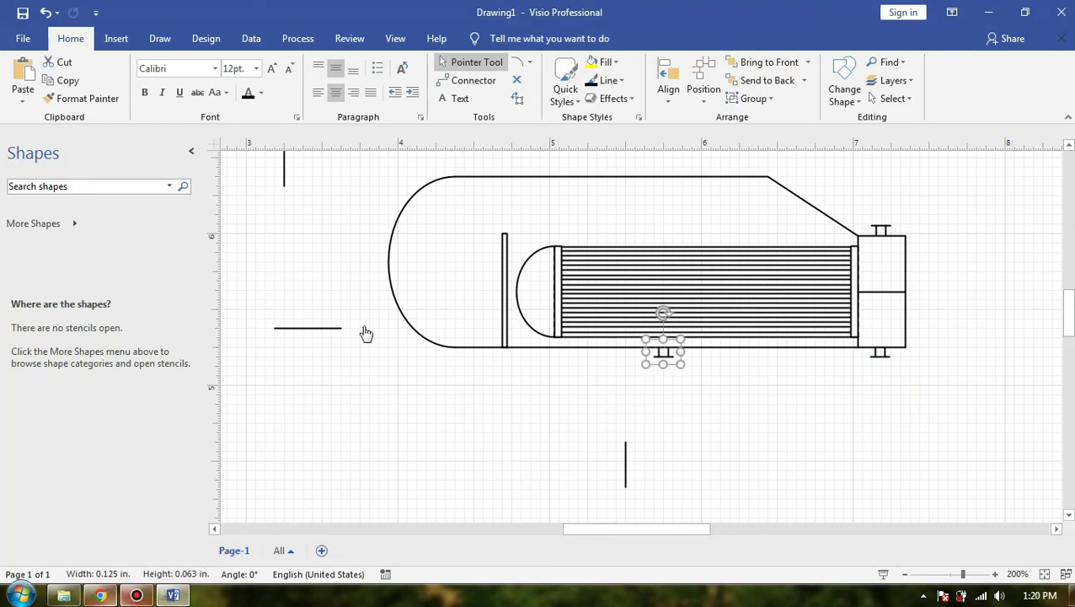
{"action": "key", "text": "alt+Tab"}
{"action": "key", "text": "alt+Tab"}
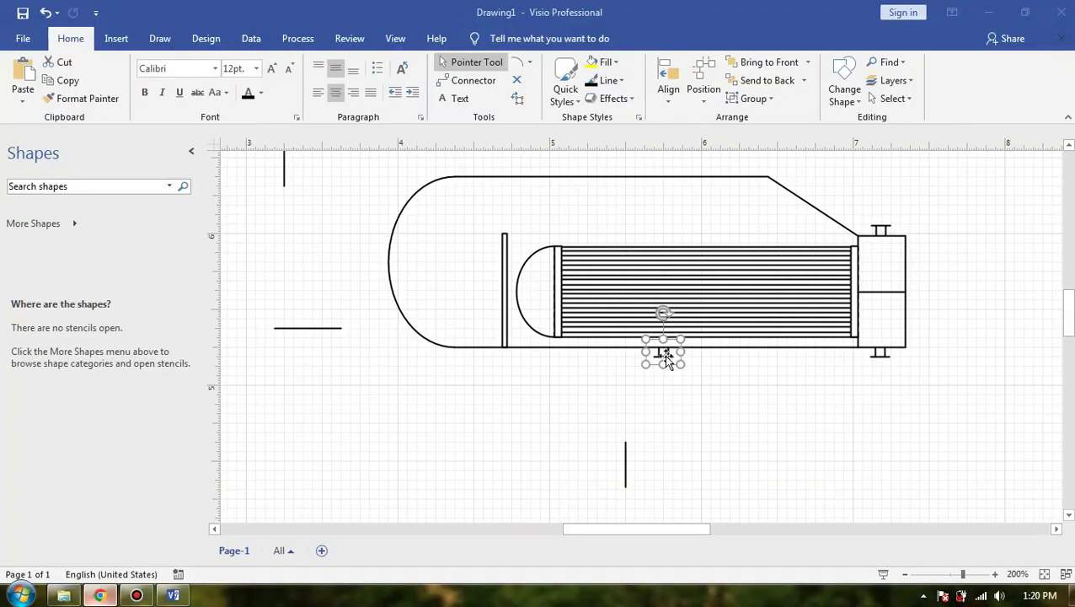
{"action": "scroll", "coordinate": [668, 359], "scroll_direction": "up", "scroll_amount": 4}
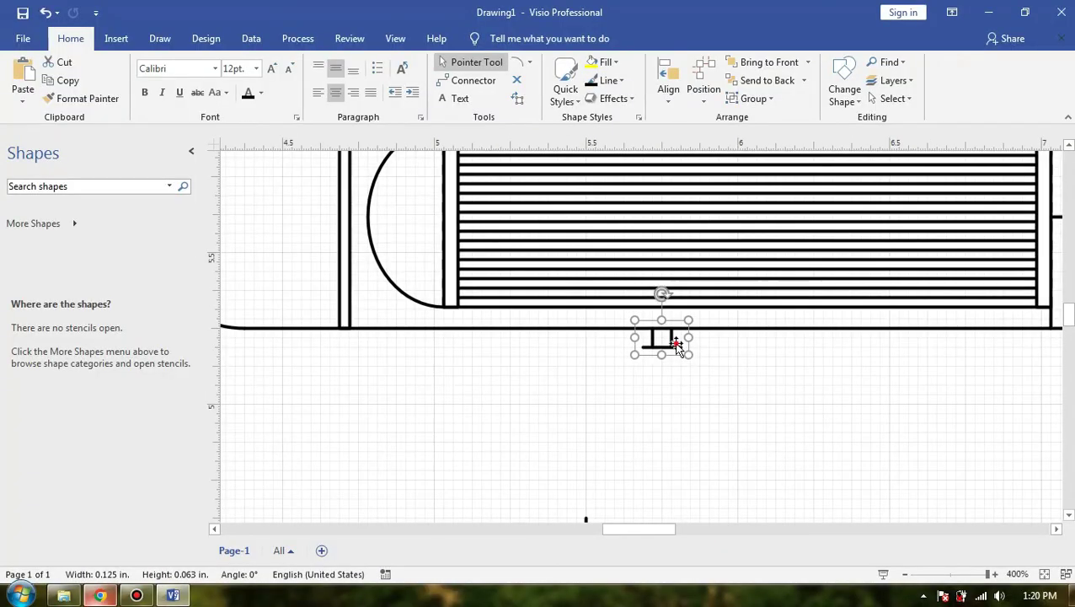
{"action": "left_click_drag", "start_coordinate": [674, 367], "coordinate": [675, 345]}
{"action": "left_click", "coordinate": [692, 389]}
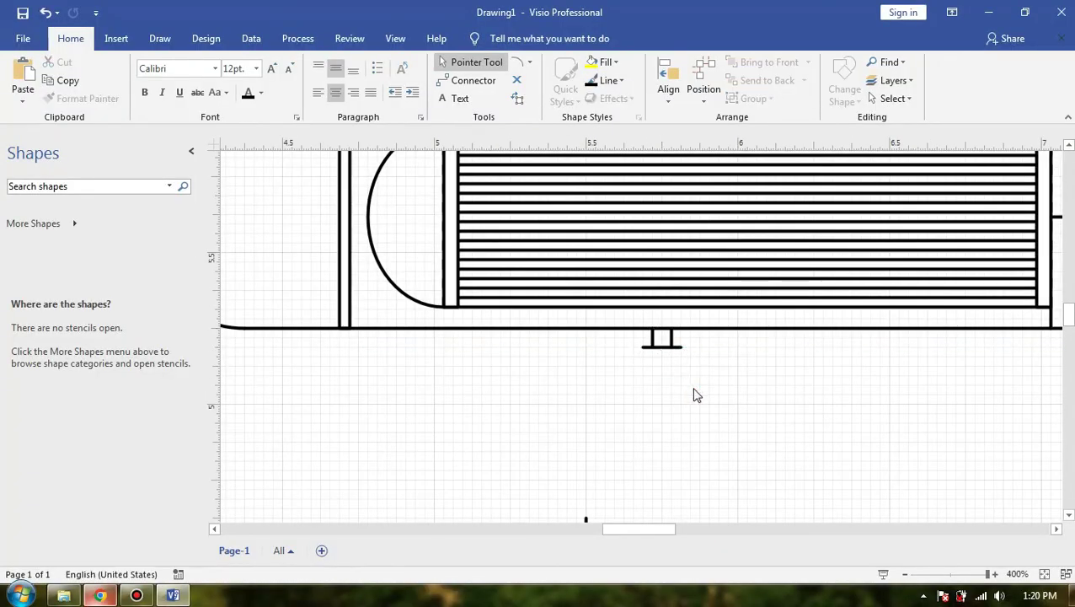
- Copy the bottom nozzle and attach the copy to the shell's bottom line left of the weir plate
{"action": "scroll", "coordinate": [695, 390], "scroll_direction": "down", "scroll_amount": 1}
{"action": "scroll", "coordinate": [682, 368], "scroll_direction": "down", "scroll_amount": 1}
{"action": "left_click", "coordinate": [682, 368]}
{"action": "left_click_drag", "start_coordinate": [684, 370], "coordinate": [624, 401]}
{"action": "scroll", "coordinate": [488, 385], "scroll_direction": "up", "scroll_amount": 2}
{"action": "left_click", "coordinate": [628, 408]}
{"action": "scroll", "coordinate": [770, 223], "scroll_direction": "down", "scroll_amount": 2}
- Paste an upward-facing nozzle, check the reference image and attach the nozzle to the shell's top line above the tube bundle
{"action": "key", "text": "ctrl+v"}
{"action": "left_click_drag", "start_coordinate": [759, 172], "coordinate": [796, 230]}
{"action": "left_click", "coordinate": [796, 230]}
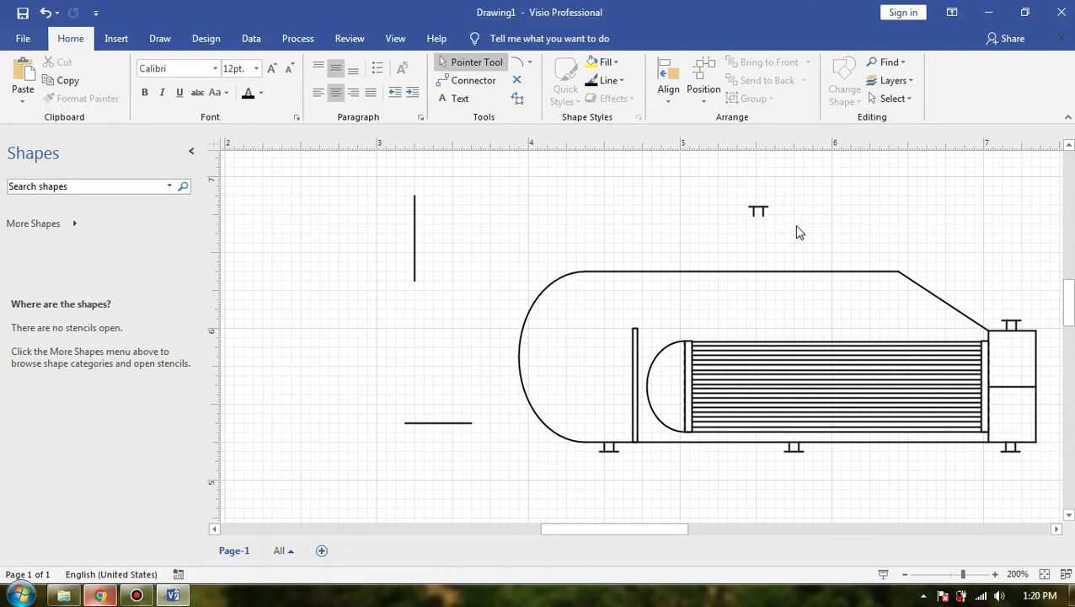
{"action": "key", "text": "alt+Tab"}
{"action": "key", "text": "alt+Tab"}
{"action": "mouse_move", "coordinate": [754, 211]}
{"action": "left_mouse_down"}
{"action": "mouse_move", "coordinate": [770, 270]}
{"action": "mouse_move", "coordinate": [785, 265]}
{"action": "left_mouse_up"}
{"action": "left_click", "coordinate": [853, 230]}
- Delete the three leftover construction lines lying outside the reboiler: one horizontal and two vertical
{"action": "scroll", "coordinate": [660, 324], "scroll_direction": "down", "scroll_amount": 3}
{"action": "left_click", "coordinate": [658, 321]}
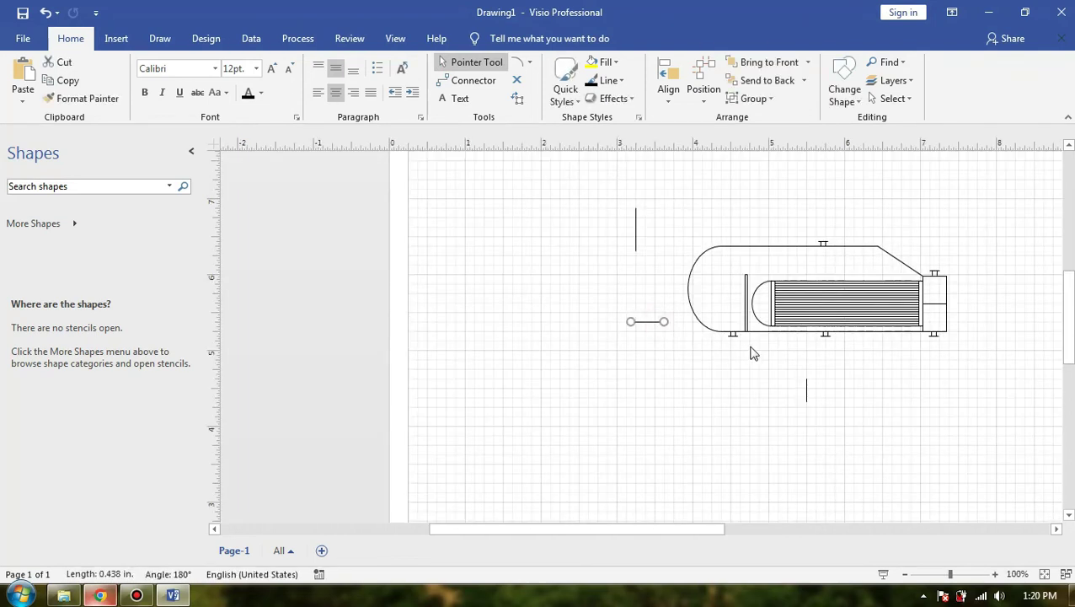
{"action": "key", "text": "Delete"}
{"action": "left_click", "coordinate": [636, 246]}
{"action": "key", "text": "Delete"}
{"action": "left_click", "coordinate": [805, 394]}
{"action": "key", "text": "Delete"}
{"action": "left_click_drag", "start_coordinate": [700, 523], "coordinate": [729, 526]}
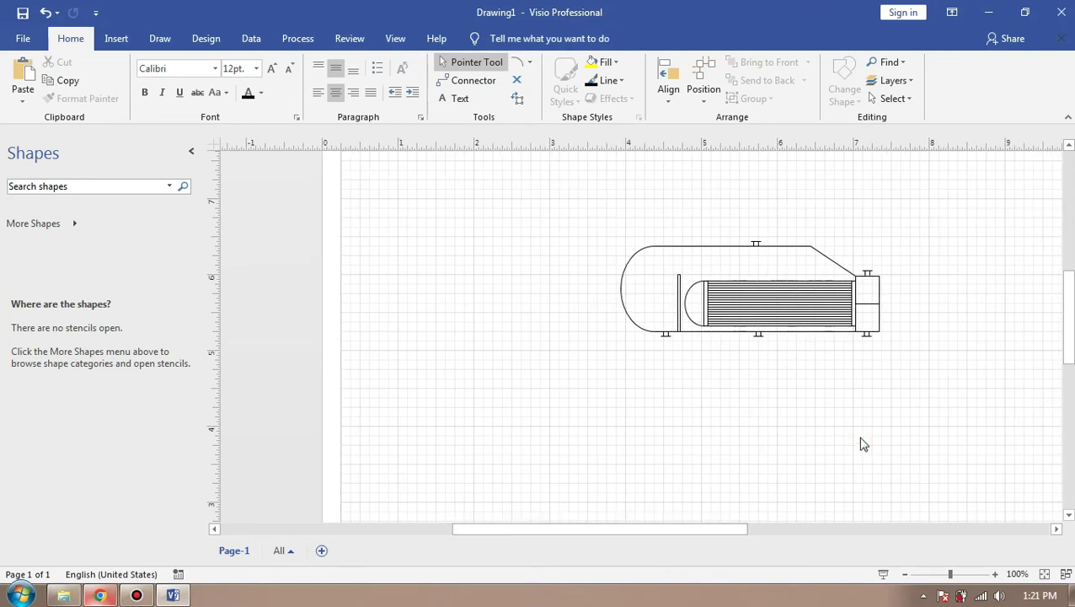
- Extend the left tube sheet of the bundle down to the shell's bottom line
{"action": "scroll", "coordinate": [708, 368], "scroll_direction": "up", "scroll_amount": 3, "text": "ctrl"}
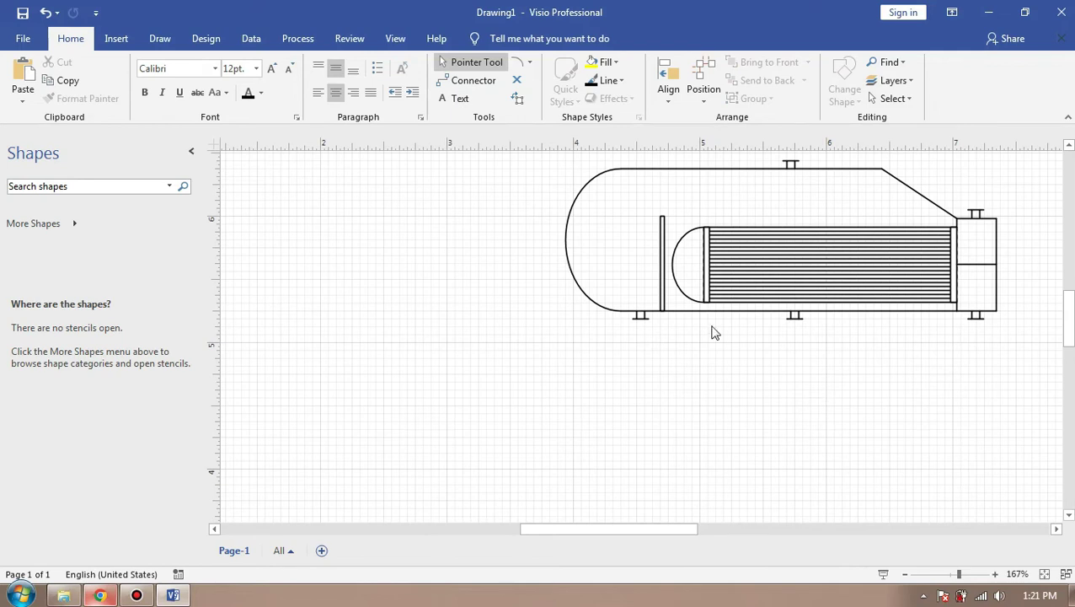
{"action": "scroll", "coordinate": [713, 318], "scroll_direction": "up", "scroll_amount": 3, "text": "ctrl"}
{"action": "left_click", "coordinate": [697, 271]}
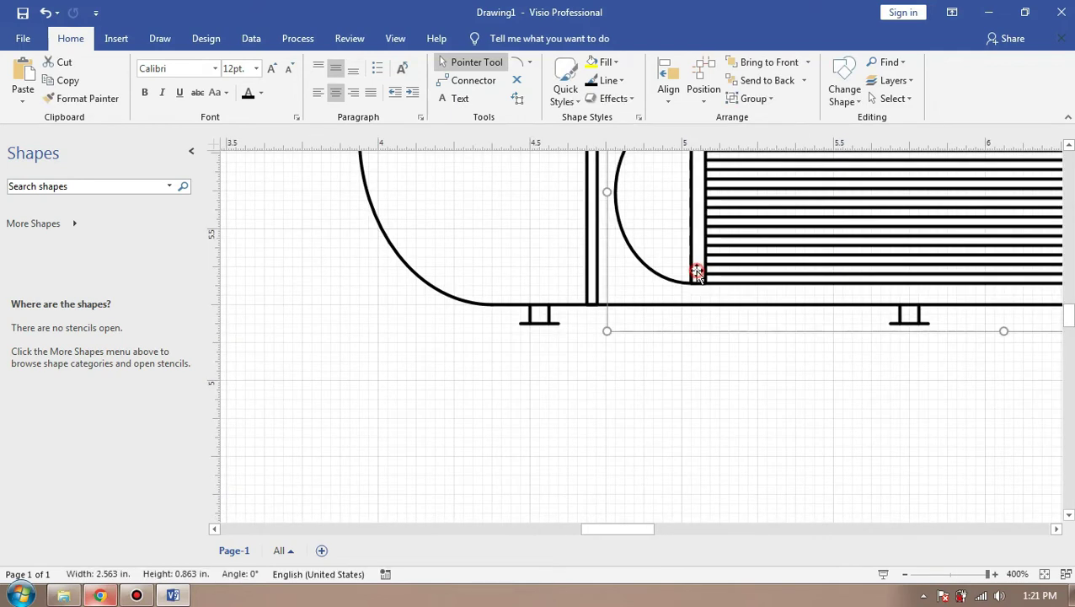
{"action": "left_click", "coordinate": [698, 261]}
{"action": "left_click", "coordinate": [690, 252]}
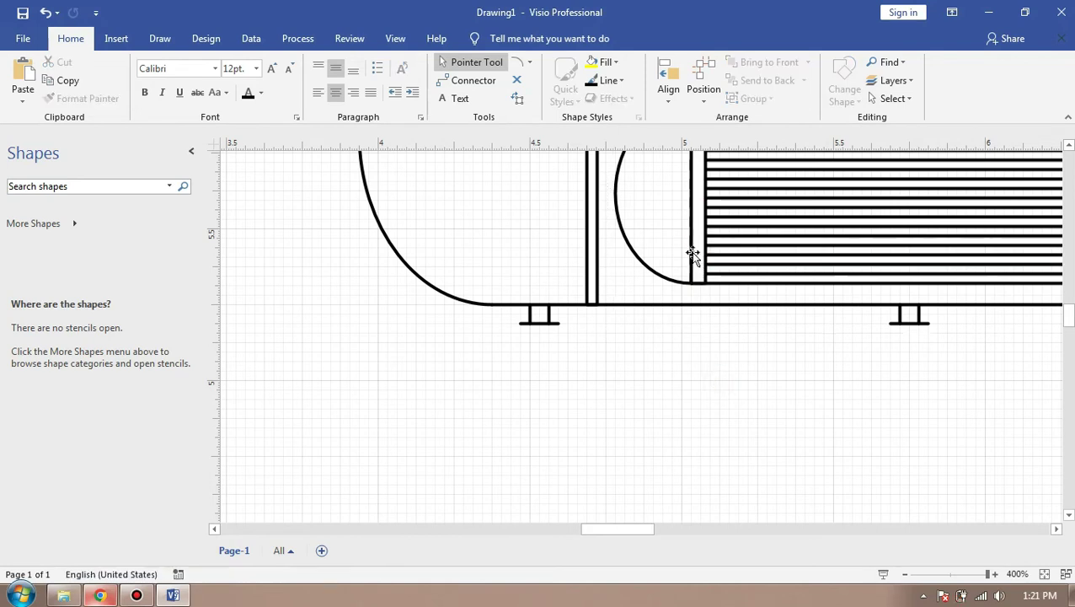
{"action": "scroll", "coordinate": [703, 281], "scroll_direction": "up", "scroll_amount": 5}
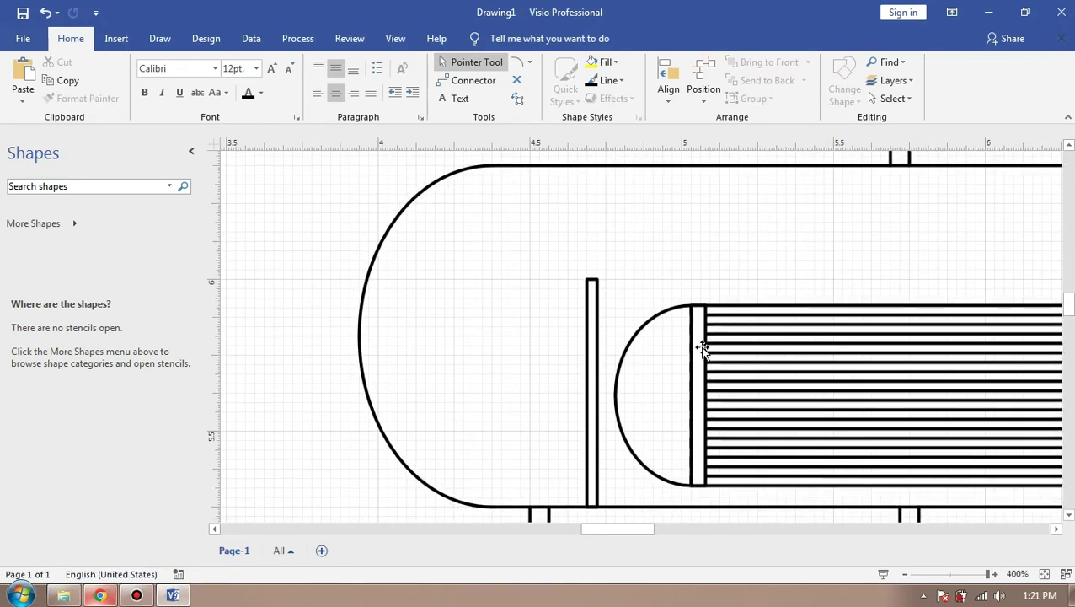
{"action": "left_click", "coordinate": [698, 320]}
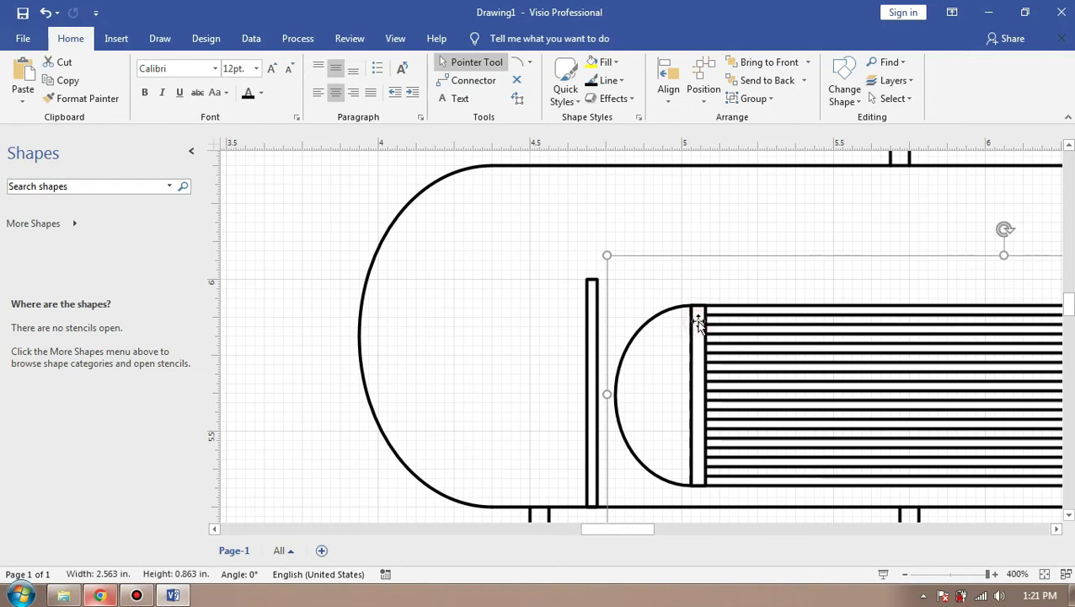
{"action": "scroll", "coordinate": [700, 377], "scroll_direction": "down", "scroll_amount": 3}
{"action": "left_click", "coordinate": [700, 377]}
{"action": "left_click_drag", "start_coordinate": [699, 383], "coordinate": [699, 405]}
{"action": "left_click", "coordinate": [799, 453]}
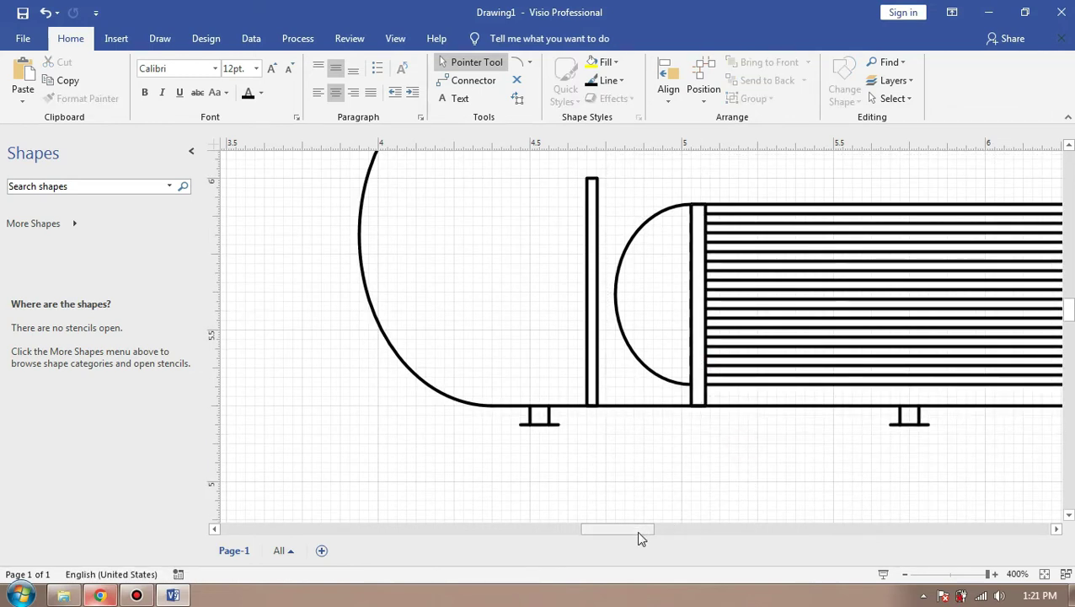
- Inspect the right tube sheet beside the channel box and review how both tube sheets look in the whole reboiler
{"action": "scroll", "coordinate": [677, 519], "scroll_direction": "right", "scroll_amount": 3}
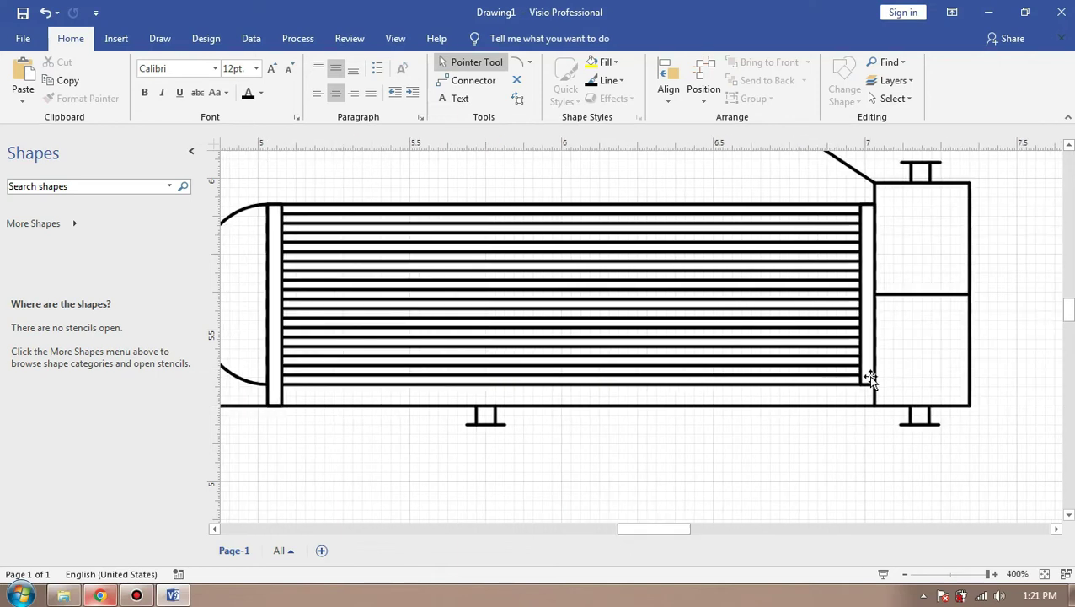
{"action": "left_click", "coordinate": [871, 378]}
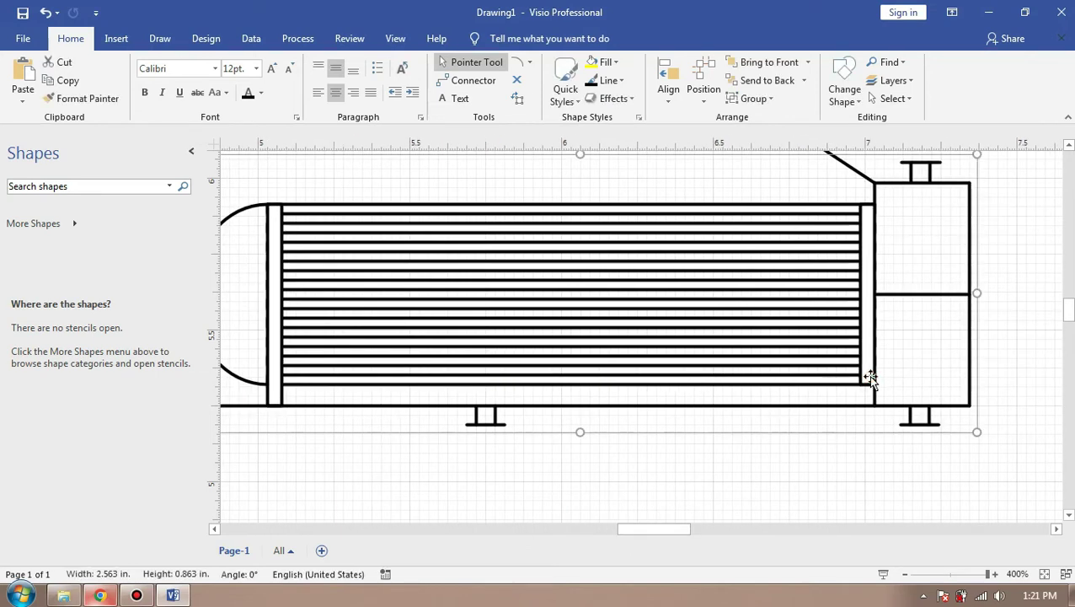
{"action": "left_click", "coordinate": [833, 476]}
{"action": "scroll", "coordinate": [832, 476], "scroll_direction": "down", "scroll_amount": 2}
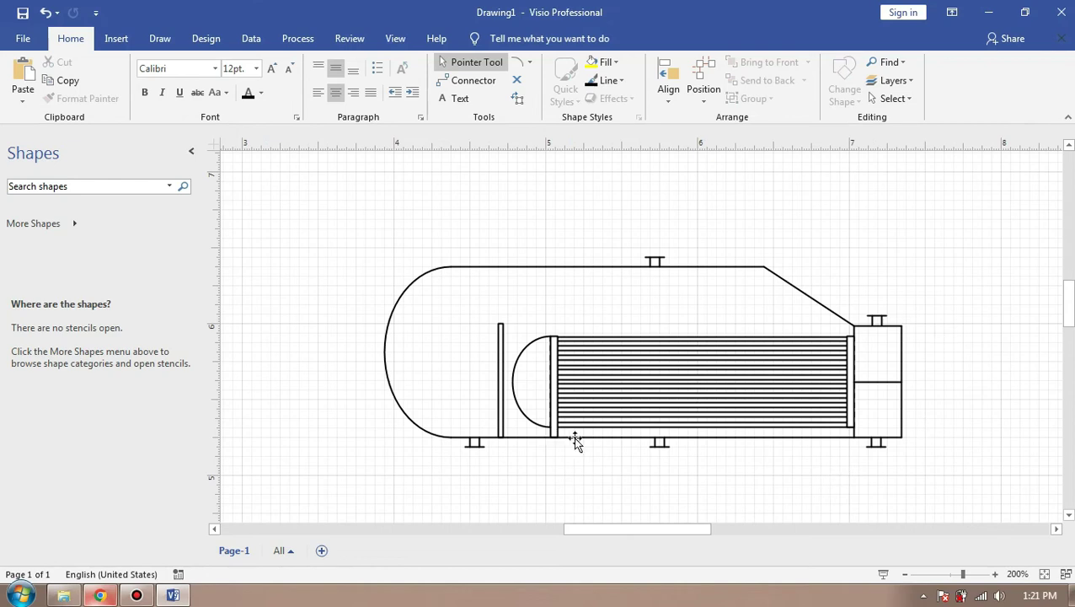
{"action": "scroll", "coordinate": [562, 437], "scroll_direction": "up", "scroll_amount": 2}
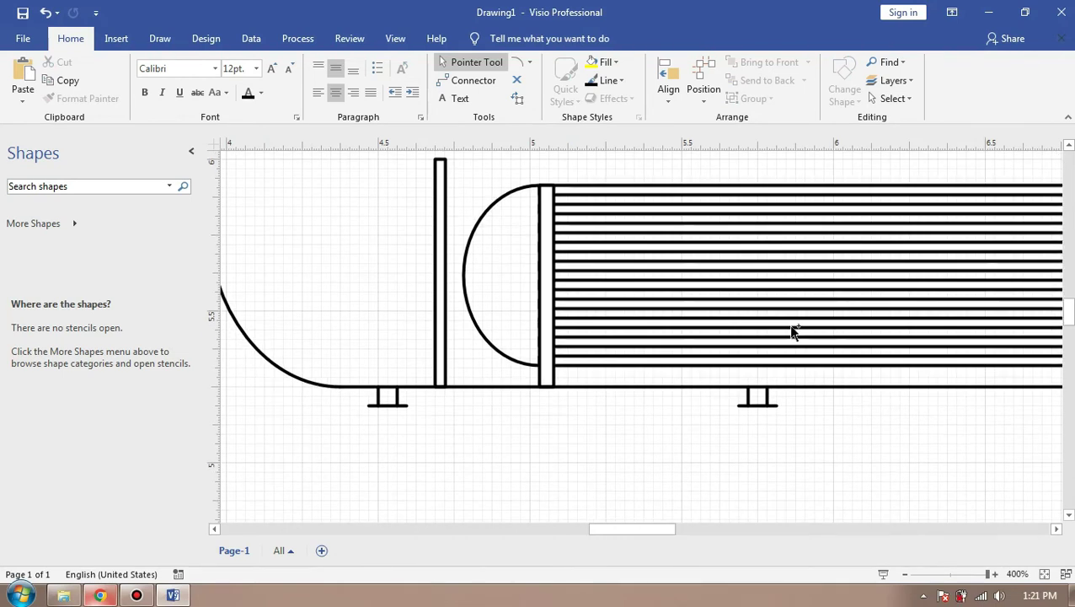
{"action": "scroll", "coordinate": [931, 362], "scroll_direction": "down", "scroll_amount": 3}
{"action": "scroll", "coordinate": [940, 384], "scroll_direction": "up", "scroll_amount": 2}
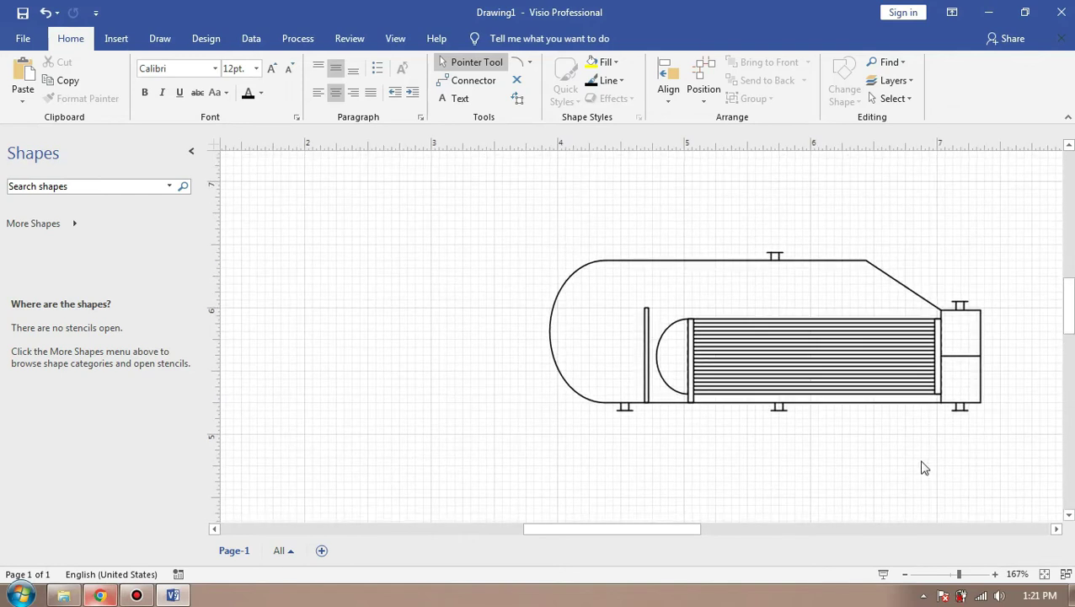
{"action": "left_click_drag", "start_coordinate": [684, 529], "coordinate": [693, 530]}
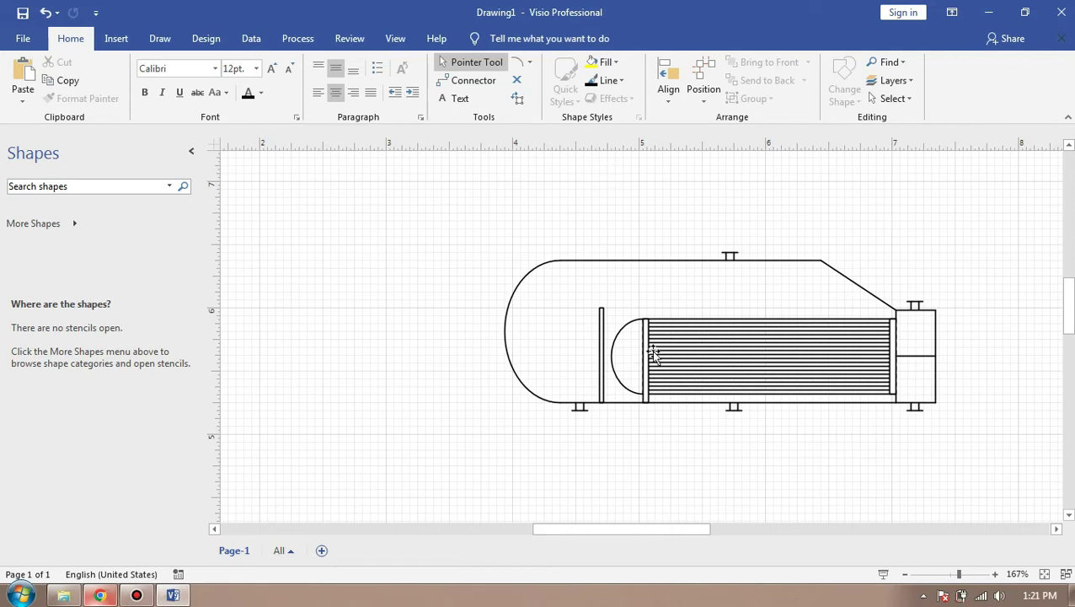
{"action": "scroll", "coordinate": [666, 354], "scroll_direction": "up", "scroll_amount": 2}
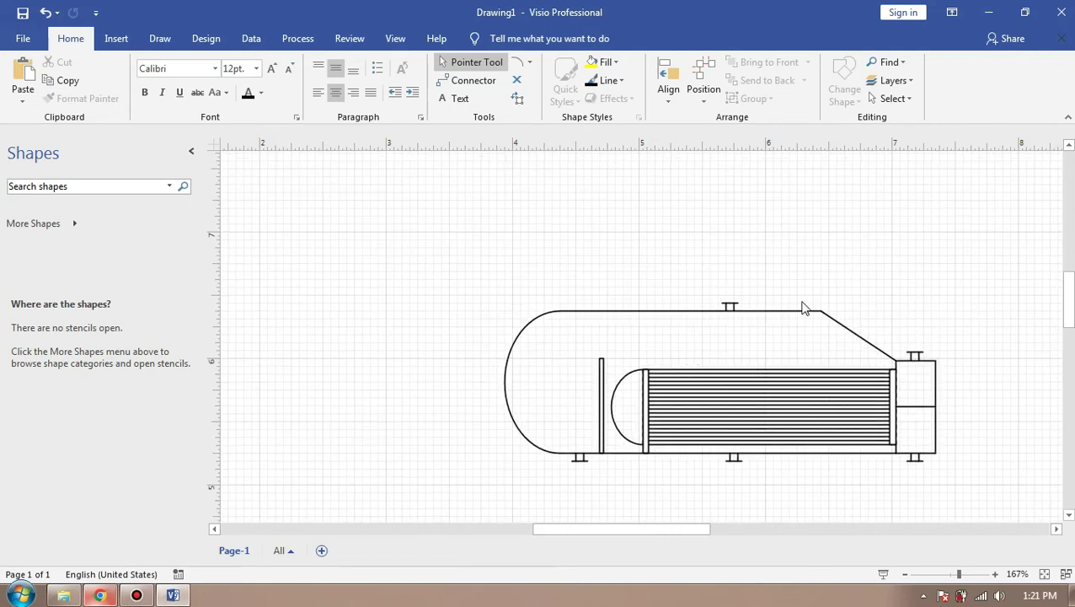
{"action": "scroll", "coordinate": [874, 363], "scroll_direction": "down", "scroll_amount": 2}
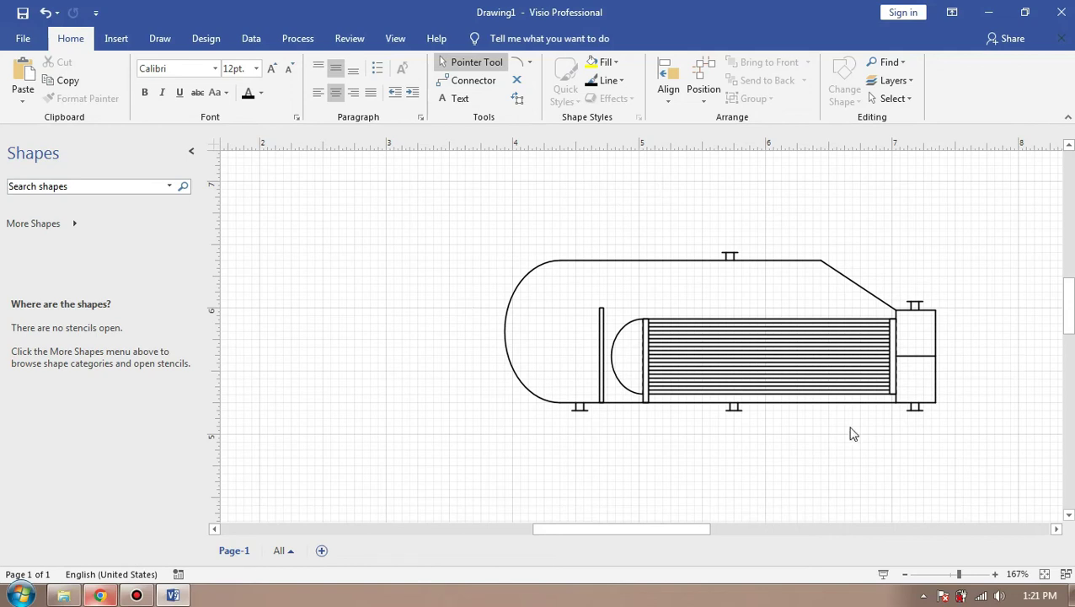
{"action": "left_click_drag", "start_coordinate": [978, 474], "coordinate": [484, 222]}
{"action": "right_click", "coordinate": [570, 270]}
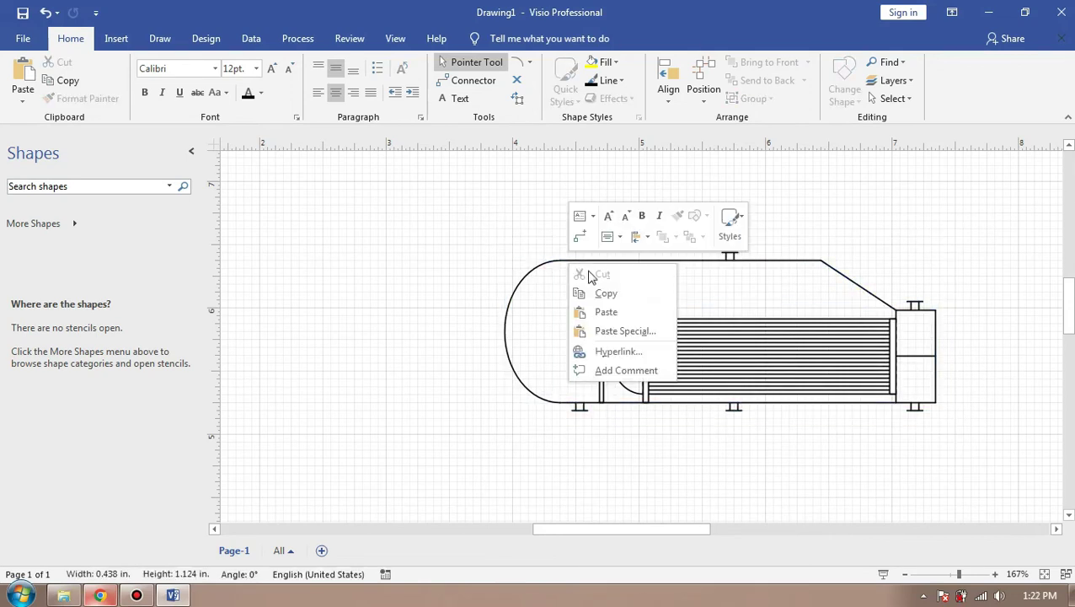
{"action": "left_click", "coordinate": [952, 460]}
- Group all shapes of the reboiler, including shell, weir plate, tube bundle, channel box and nozzles, into one object
{"action": "left_click_drag", "start_coordinate": [966, 479], "coordinate": [484, 227]}
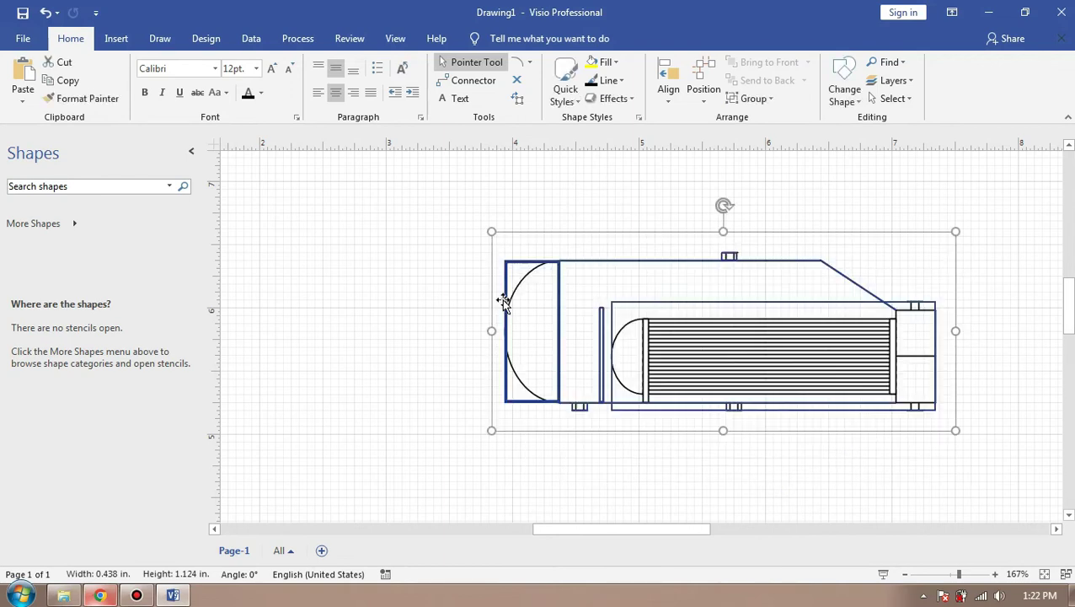
{"action": "right_click", "coordinate": [503, 301]}
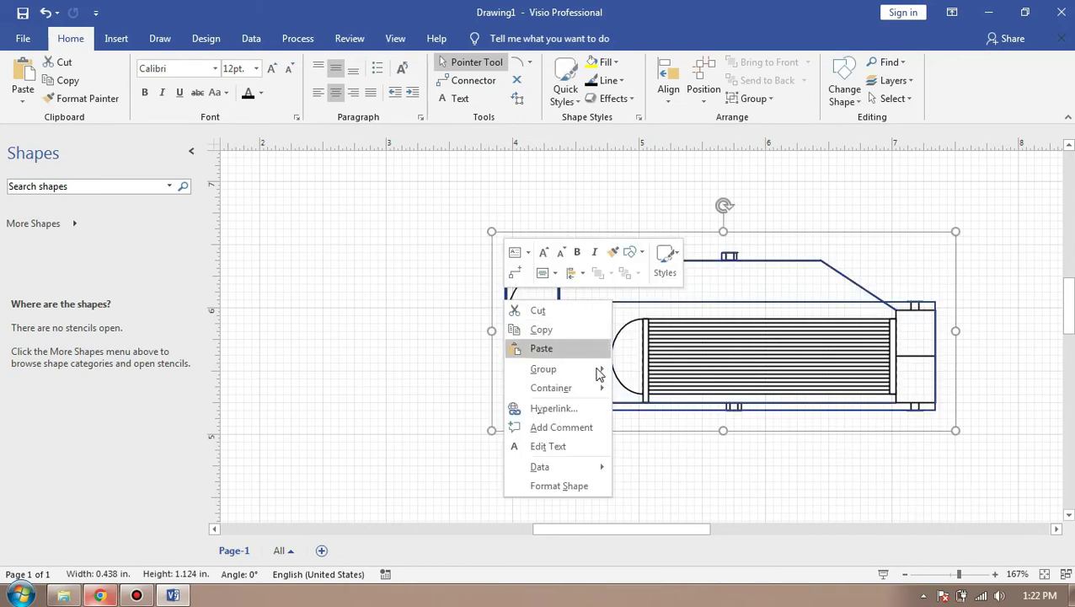
{"action": "left_click", "coordinate": [633, 370]}
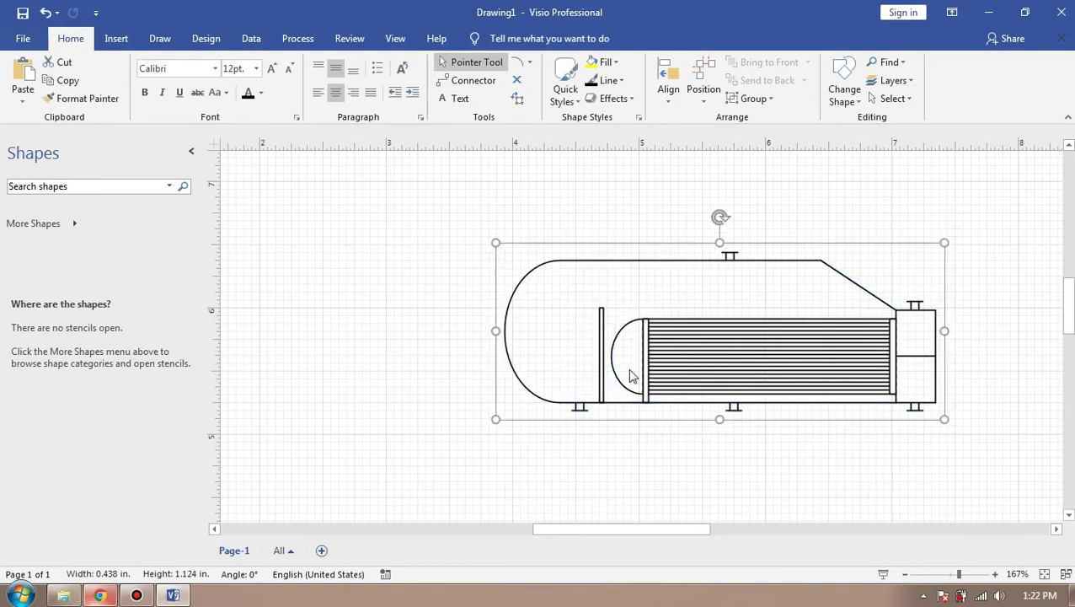
{"action": "left_click", "coordinate": [822, 462]}
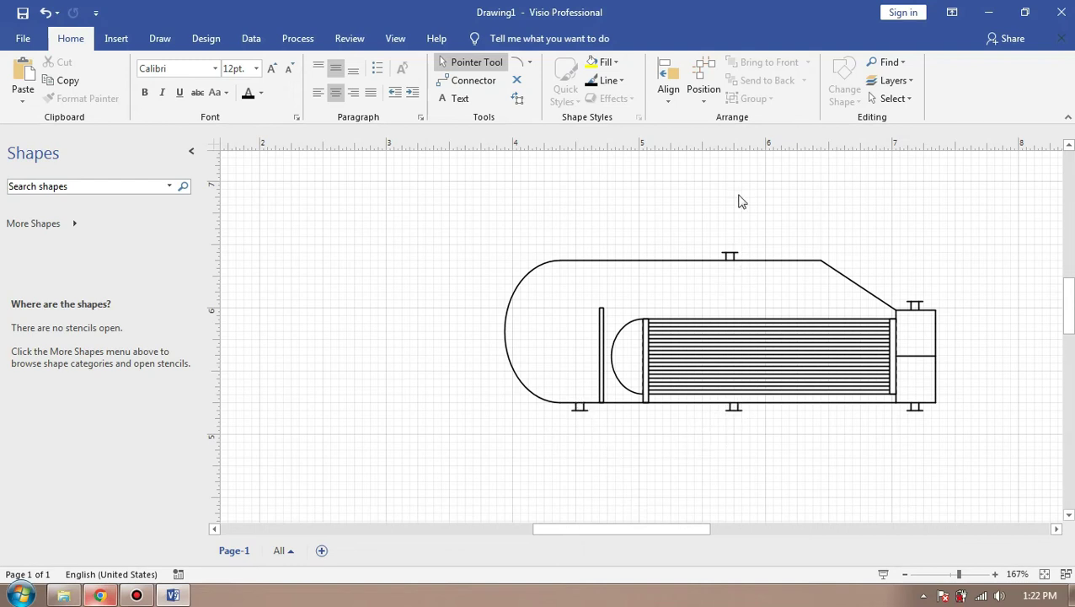
{"action": "scroll", "coordinate": [780, 269], "scroll_direction": "down", "scroll_amount": 2}
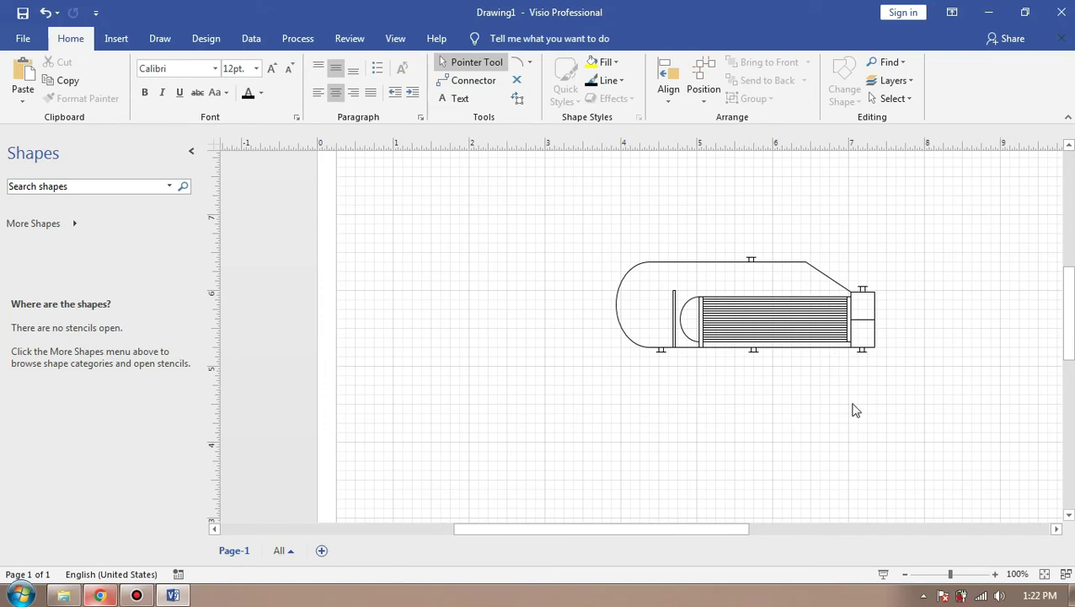
{"action": "scroll", "coordinate": [855, 409], "scroll_direction": "up", "scroll_amount": 1}
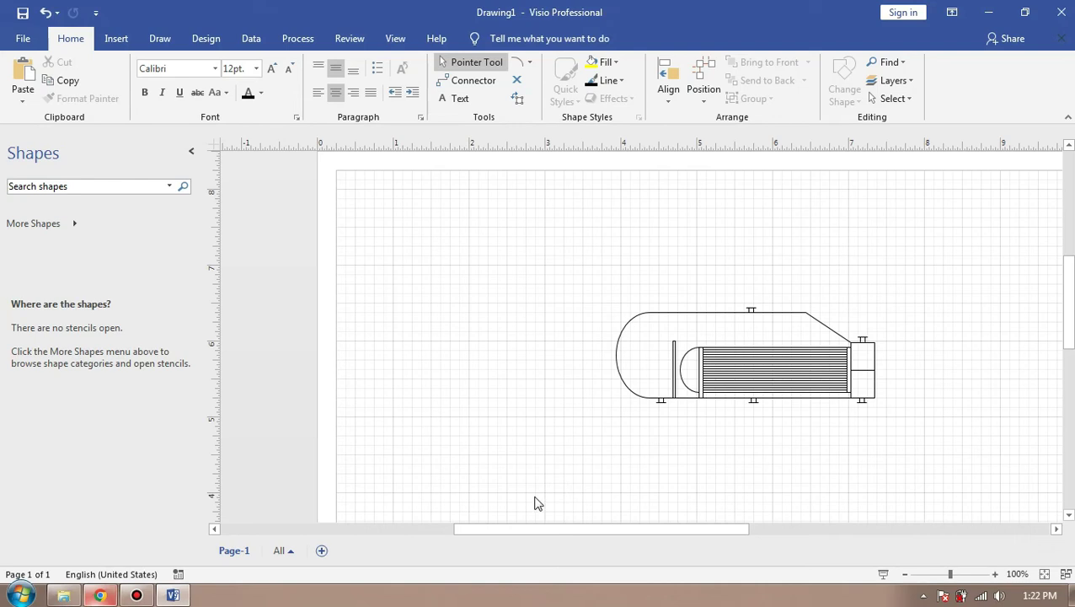
{"action": "left_click_drag", "start_coordinate": [539, 526], "coordinate": [552, 529]}
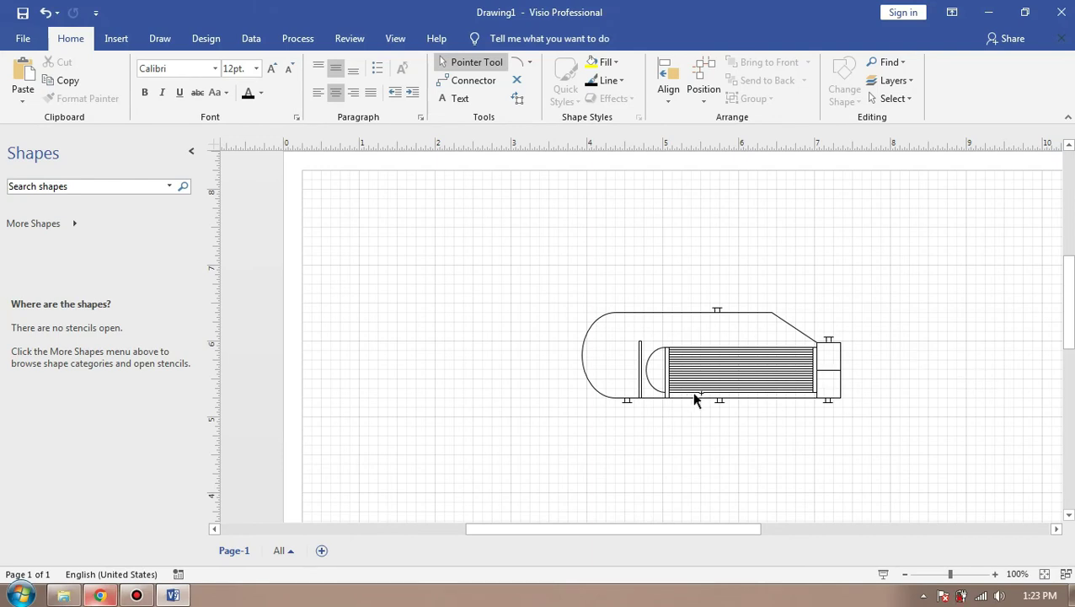
- Shorten the left tube sheet inside the group to a height of 0.594 in, ending level with the bundle's lowest tube
{"action": "scroll", "coordinate": [670, 399], "scroll_direction": "up", "scroll_amount": 2, "text": "ctrl"}
{"action": "scroll", "coordinate": [668, 399], "scroll_direction": "up", "scroll_amount": 1, "text": "ctrl"}
{"action": "left_click", "coordinate": [650, 392]}
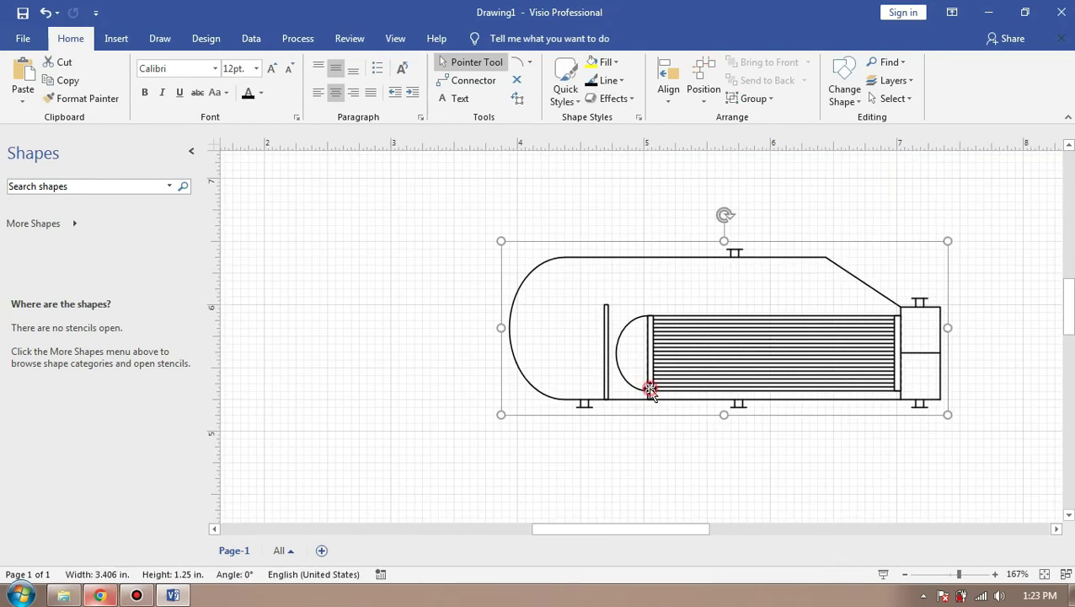
{"action": "left_click", "coordinate": [649, 388]}
{"action": "left_click", "coordinate": [648, 386]}
{"action": "left_click", "coordinate": [650, 384]}
{"action": "left_click", "coordinate": [650, 379]}
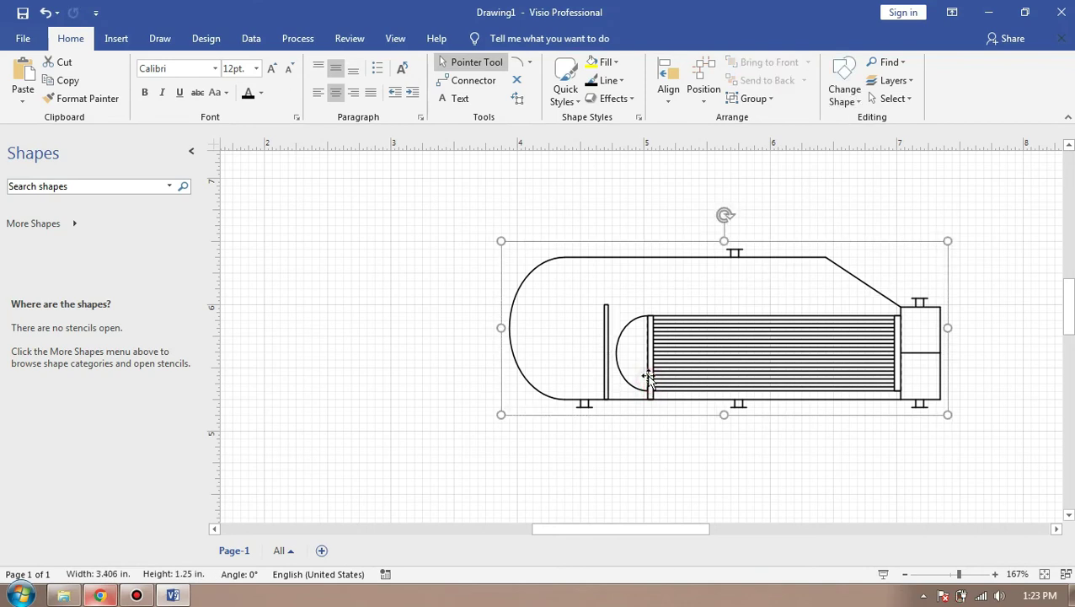
{"action": "left_click", "coordinate": [647, 372]}
{"action": "left_click", "coordinate": [651, 368]}
{"action": "left_click", "coordinate": [650, 367]}
{"action": "left_click", "coordinate": [646, 359]}
{"action": "scroll", "coordinate": [644, 401], "scroll_direction": "up", "scroll_amount": 5, "text": "ctrl"}
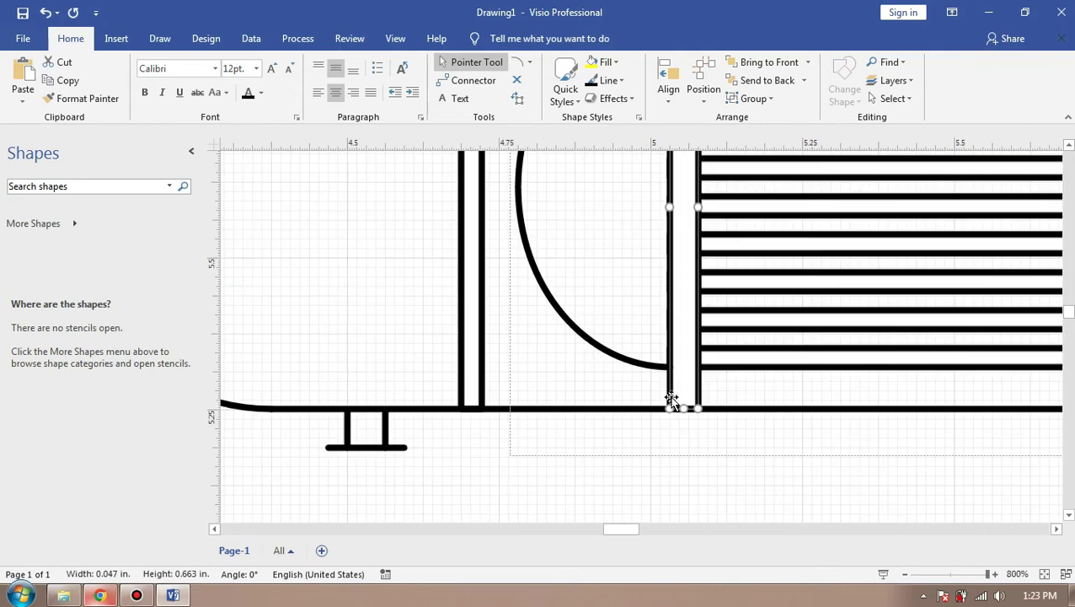
{"action": "left_click_drag", "start_coordinate": [684, 409], "coordinate": [684, 365]}
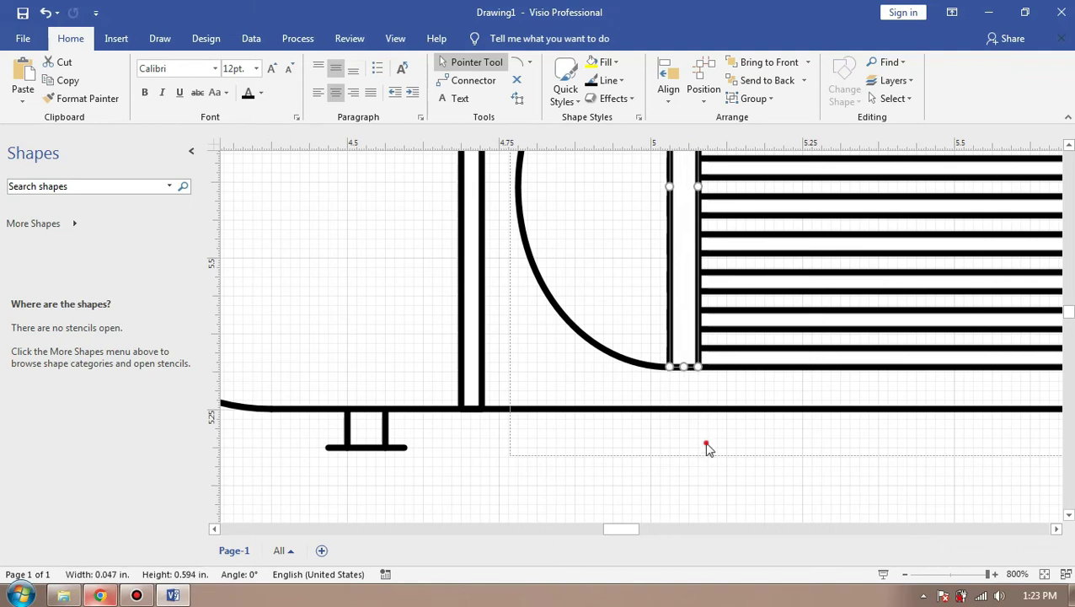
{"action": "left_click", "coordinate": [832, 439]}
- Draw right-angle connectors from the left into the shell's bottom nozzle beside the weir plate and from the top nozzle up to the left
{"action": "scroll", "coordinate": [833, 439], "scroll_direction": "down", "scroll_amount": 5}
{"action": "scroll", "coordinate": [823, 454], "scroll_direction": "down", "scroll_amount": 1}
{"action": "left_click_drag", "start_coordinate": [638, 528], "coordinate": [649, 529]}
{"action": "left_click", "coordinate": [23, 13]}
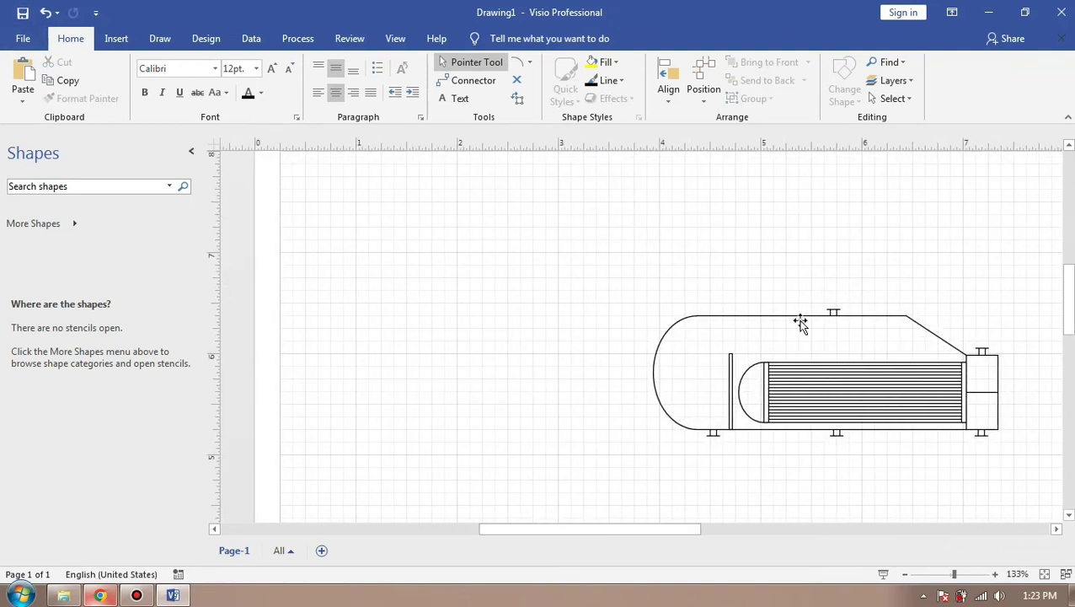
{"action": "left_click_drag", "start_coordinate": [672, 529], "coordinate": [699, 529]}
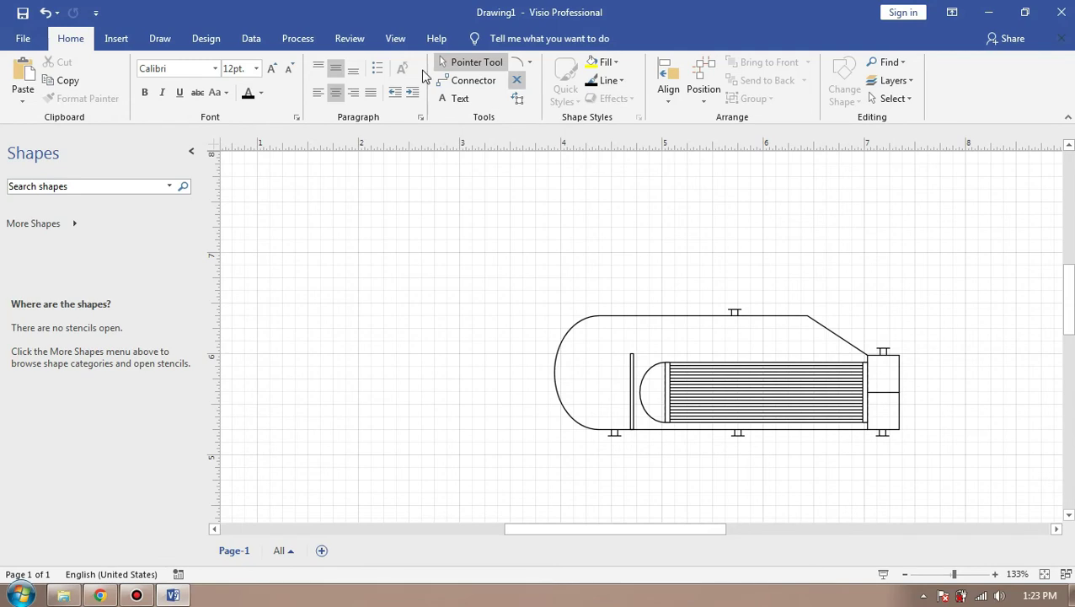
{"action": "left_click", "coordinate": [467, 80]}
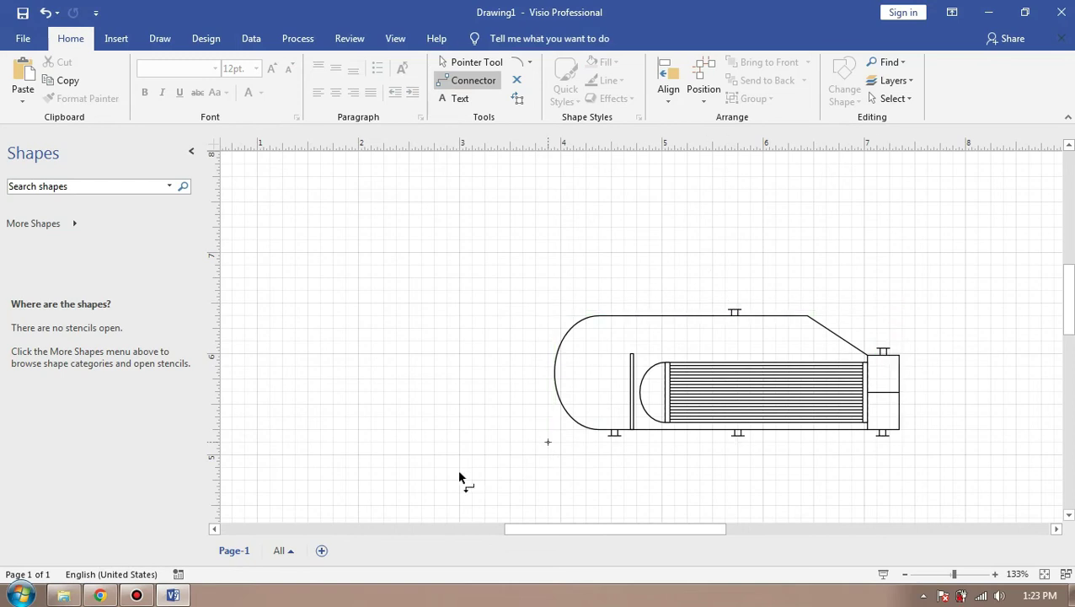
{"action": "left_click_drag", "start_coordinate": [393, 472], "coordinate": [614, 435]}
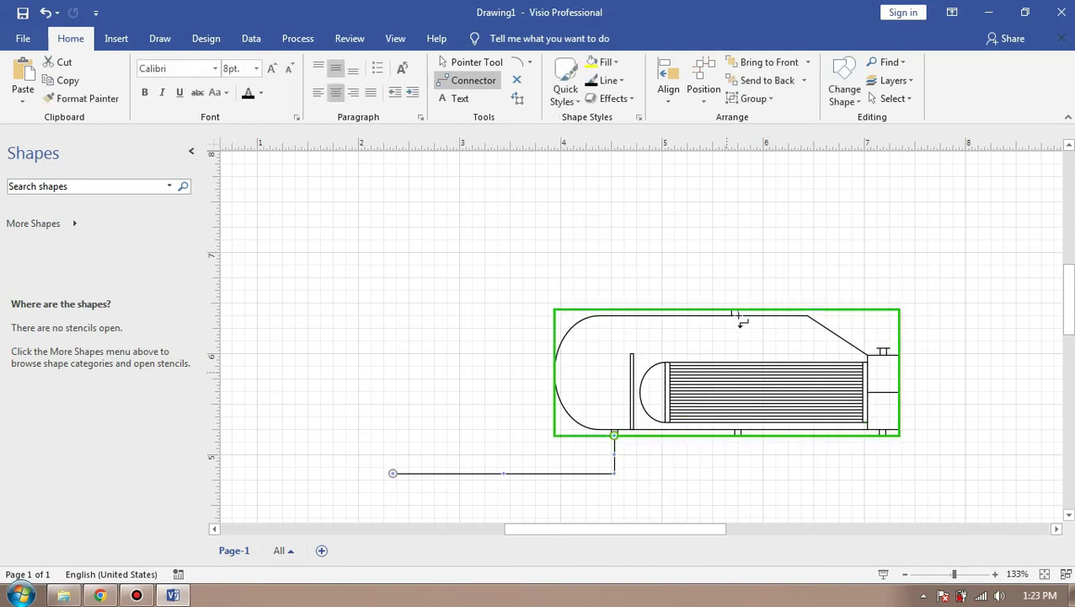
{"action": "left_click_drag", "start_coordinate": [736, 313], "coordinate": [534, 194]}
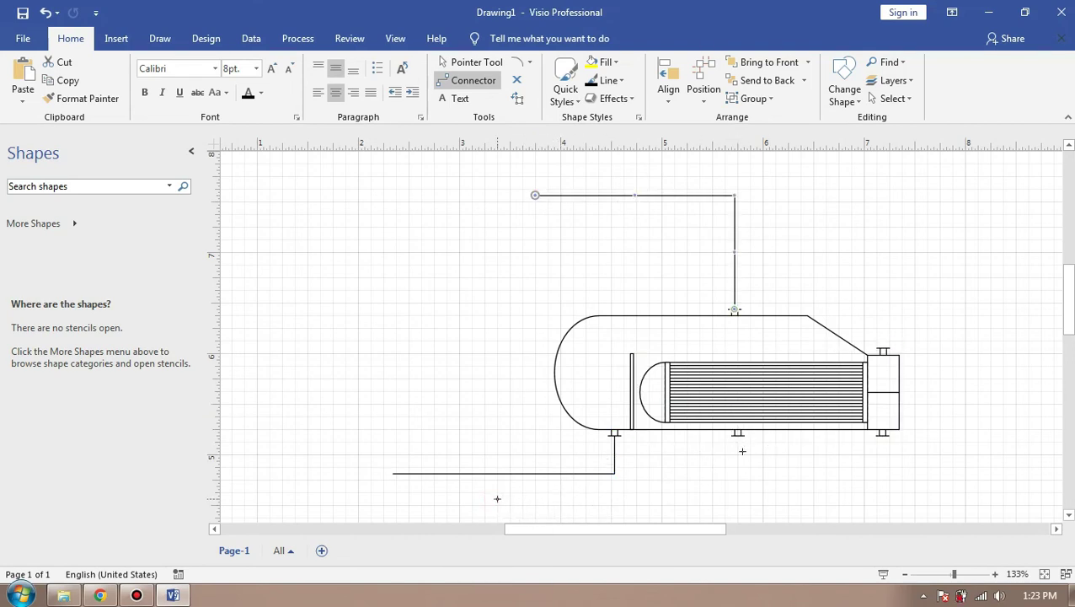
- Draw right-angle connectors for the nozzle beneath the tube bundle, leading left, and for both channel box nozzles, leading right
{"action": "left_click_drag", "start_coordinate": [497, 498], "coordinate": [738, 495]}
{"action": "left_click_drag", "start_coordinate": [739, 419], "coordinate": [738, 411]}
{"action": "left_click_drag", "start_coordinate": [977, 207], "coordinate": [885, 326]}
{"action": "left_click_drag", "start_coordinate": [882, 409], "coordinate": [1002, 492]}
{"action": "scroll", "coordinate": [762, 506], "scroll_direction": "down", "scroll_amount": 1}
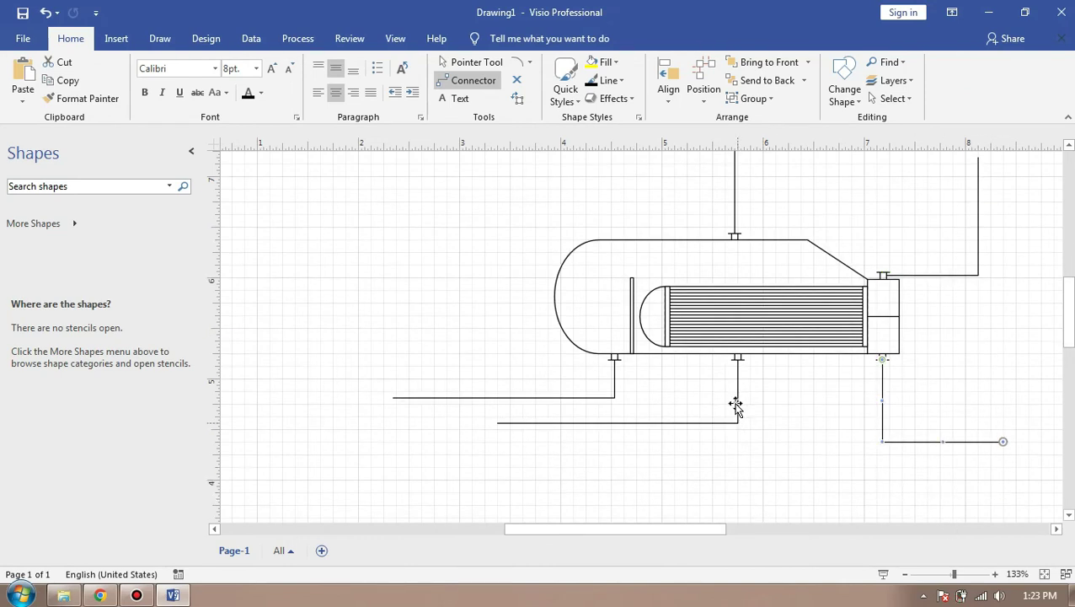
- Give the connector from the shell's top nozzle an end arrow of type 04, pointing left
{"action": "key", "text": "ctrl+1"}
{"action": "scroll", "coordinate": [699, 240], "scroll_direction": "up", "scroll_amount": 2}
{"action": "left_click", "coordinate": [697, 222]}
{"action": "right_click", "coordinate": [738, 222]}
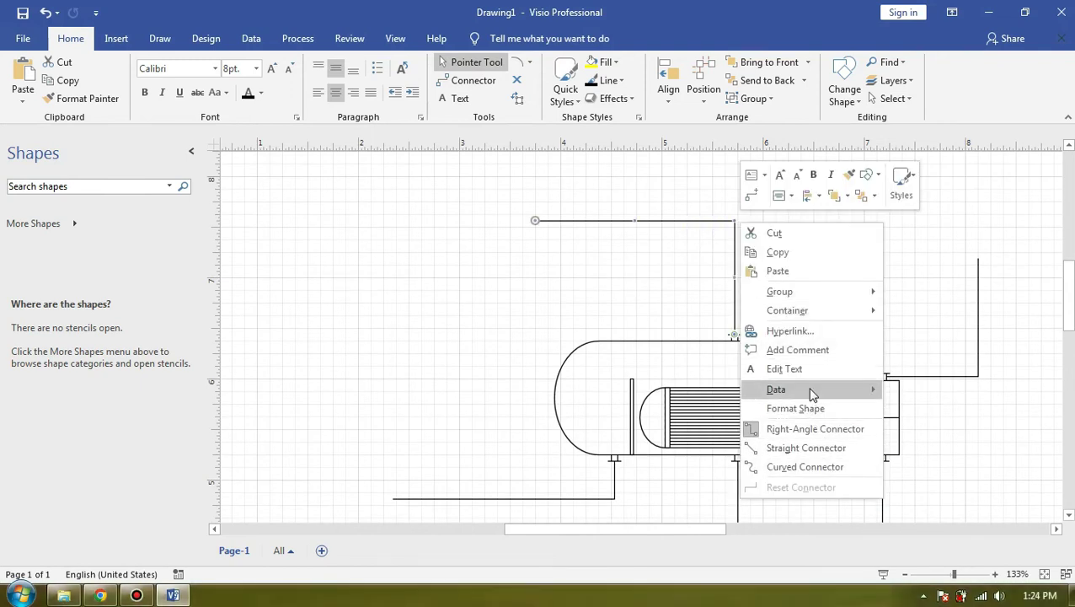
{"action": "left_click", "coordinate": [811, 408]}
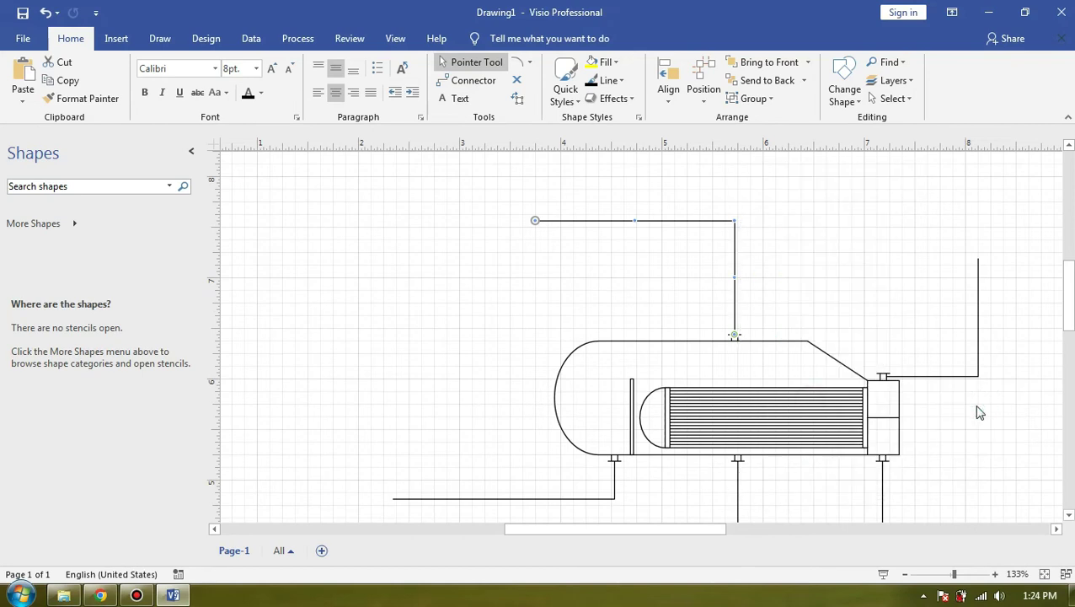
{"action": "left_click", "coordinate": [899, 238]}
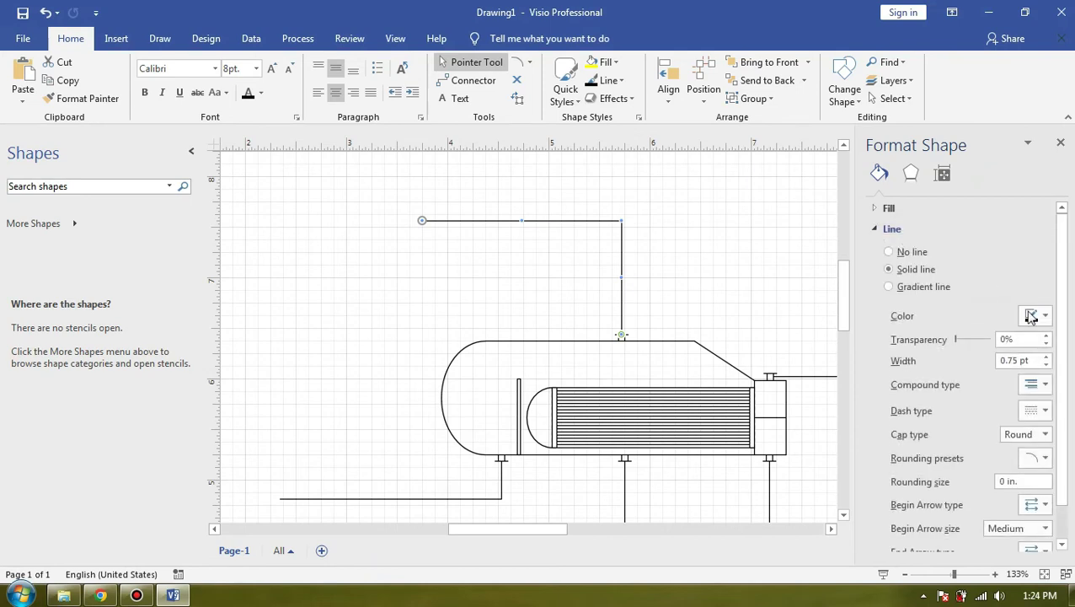
{"action": "scroll", "coordinate": [1047, 505], "scroll_direction": "down", "scroll_amount": 1}
{"action": "left_click", "coordinate": [1047, 514]}
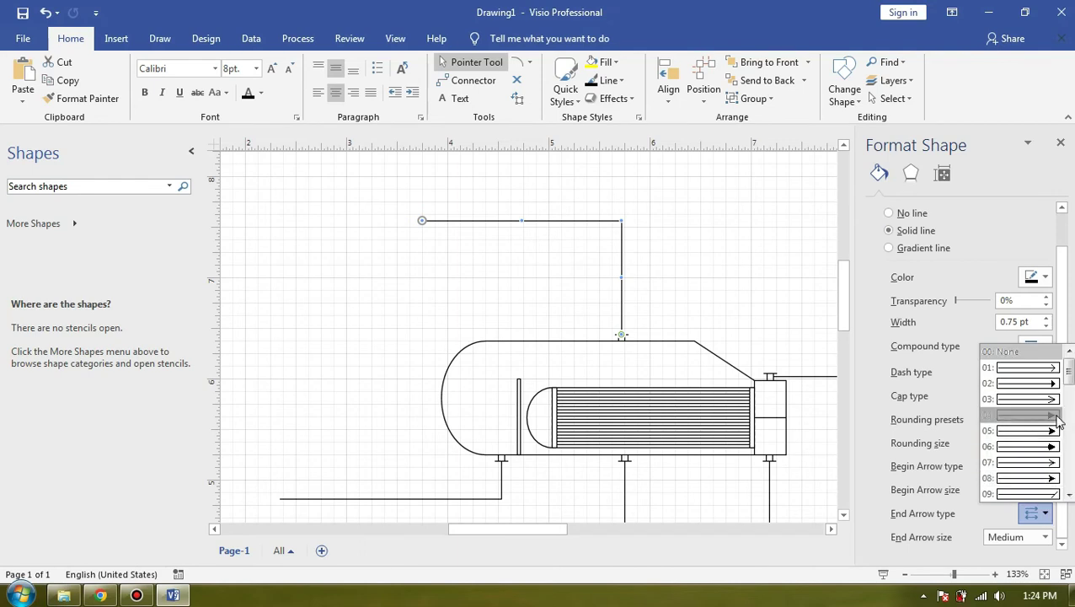
{"action": "left_click", "coordinate": [1053, 414]}
{"action": "scroll", "coordinate": [809, 286], "scroll_direction": "down", "scroll_amount": 2}
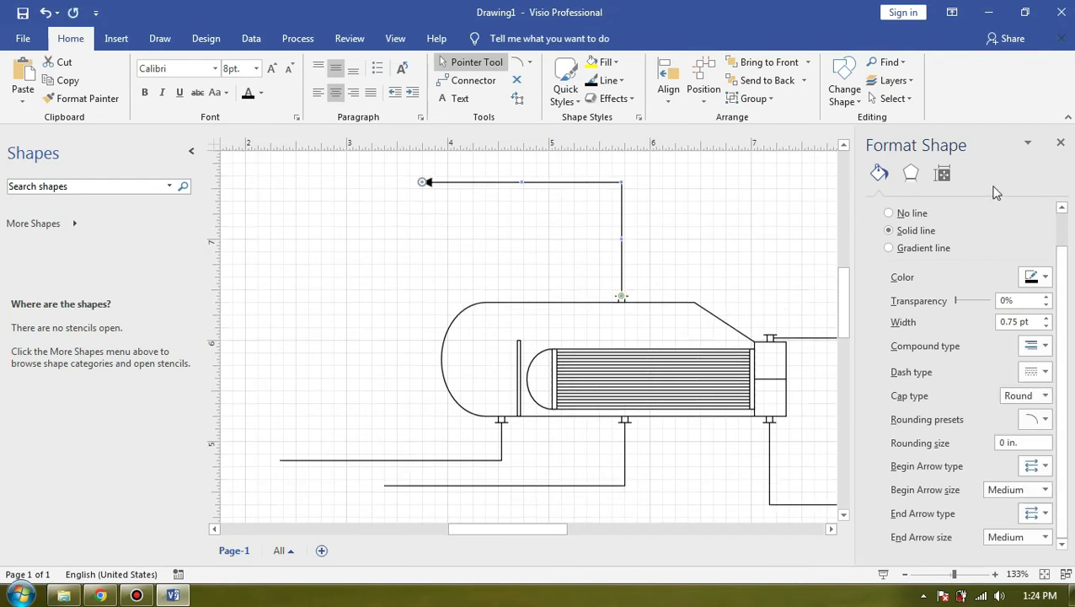
{"action": "left_click", "coordinate": [1062, 145]}
{"action": "scroll", "coordinate": [759, 254], "scroll_direction": "up", "scroll_amount": 2}
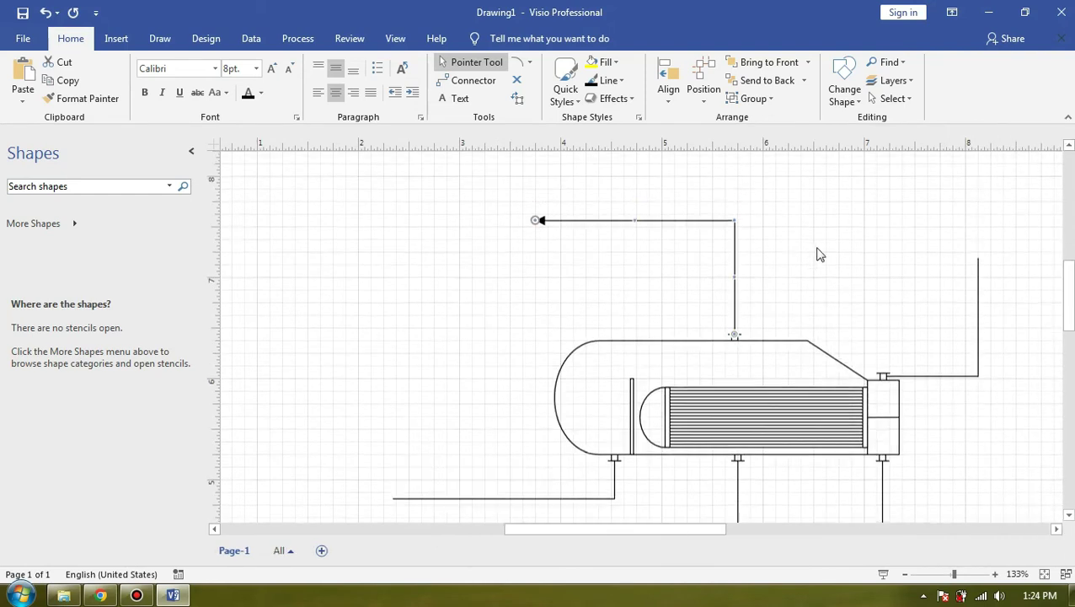
- Replace the plain line at the nozzle beside the weir plate with an arrowed copy leading down and to the right
{"action": "left_click", "coordinate": [722, 221]}
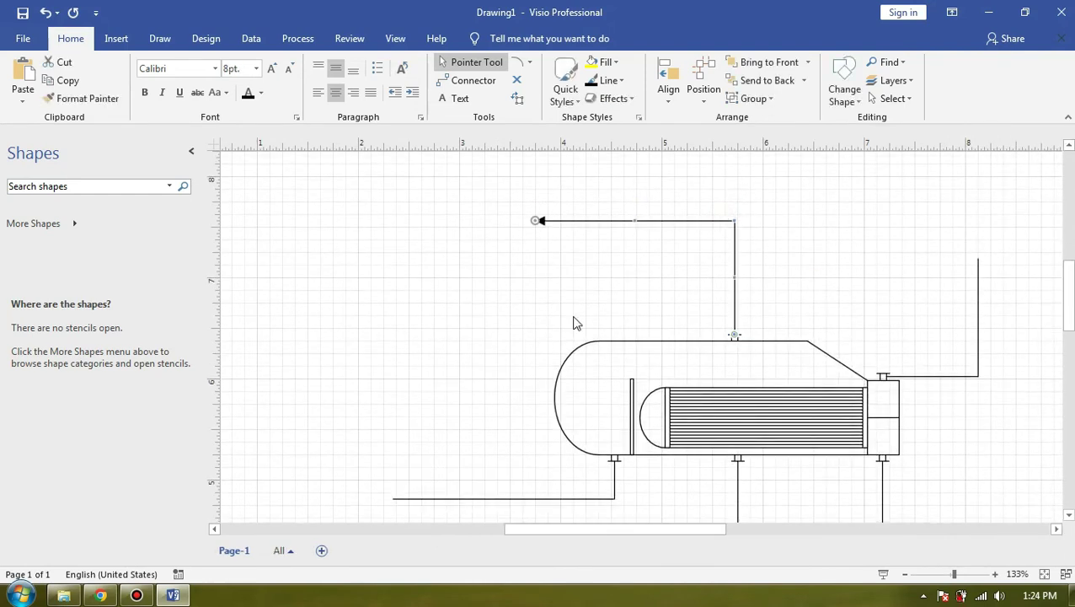
{"action": "scroll", "coordinate": [446, 354], "scroll_direction": "down", "scroll_amount": 1}
{"action": "key", "text": "ctrl+v"}
{"action": "left_click", "coordinate": [519, 449]}
{"action": "key", "text": "Delete"}
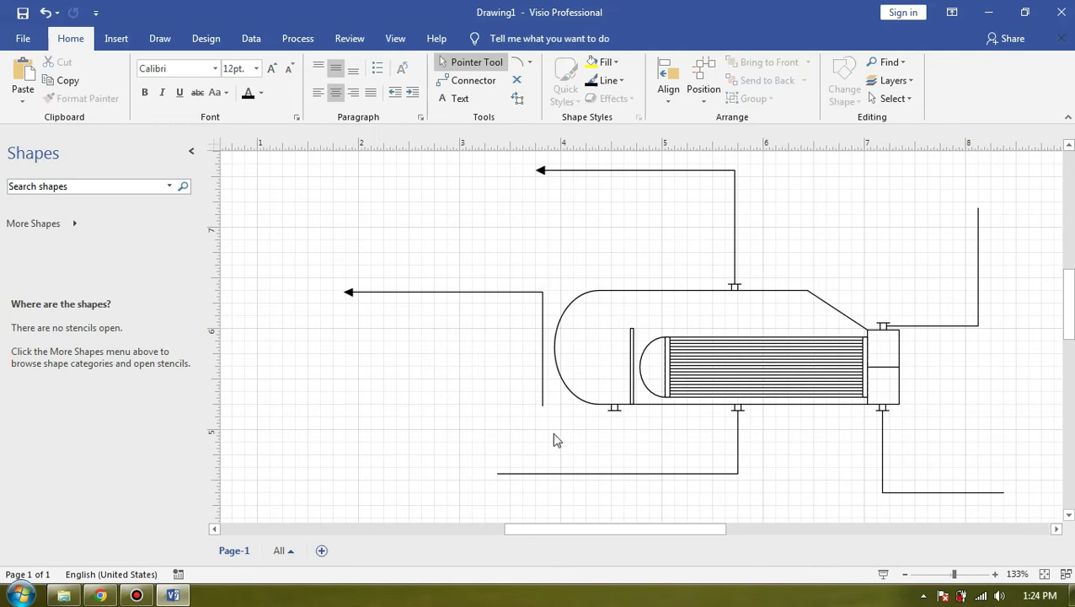
{"action": "left_click_drag", "start_coordinate": [541, 405], "coordinate": [614, 410]}
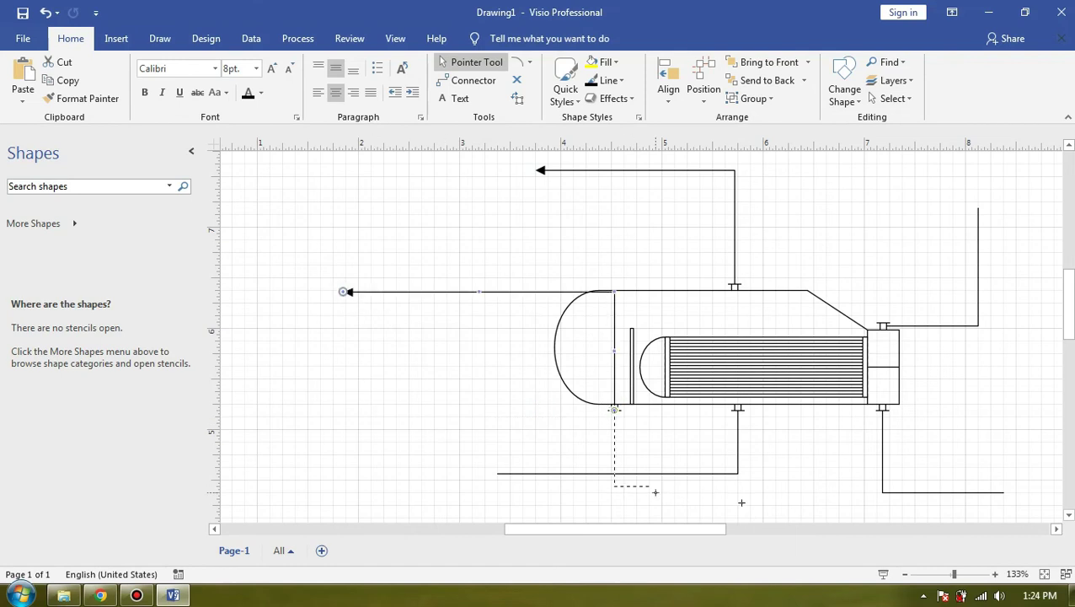
{"action": "left_click_drag", "start_coordinate": [741, 503], "coordinate": [741, 503]}
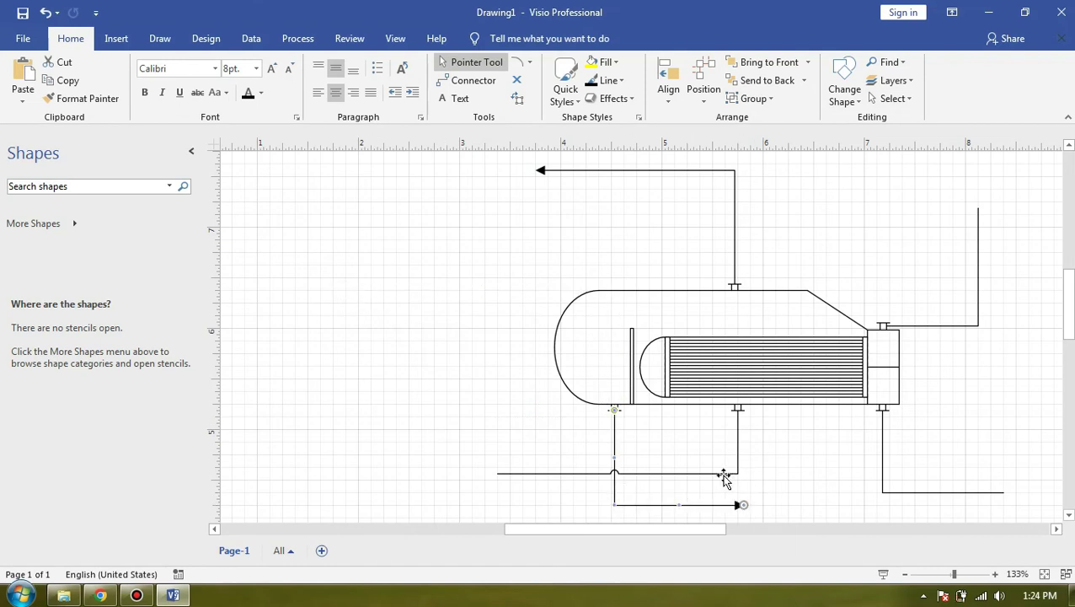
- Replace the plain line beneath the tube bundle with an arrowed copy running from the left below the shell and pointing up into the nozzle
{"action": "left_click", "coordinate": [734, 464]}
{"action": "left_click", "coordinate": [530, 450]}
{"action": "key", "text": "ctrl+v"}
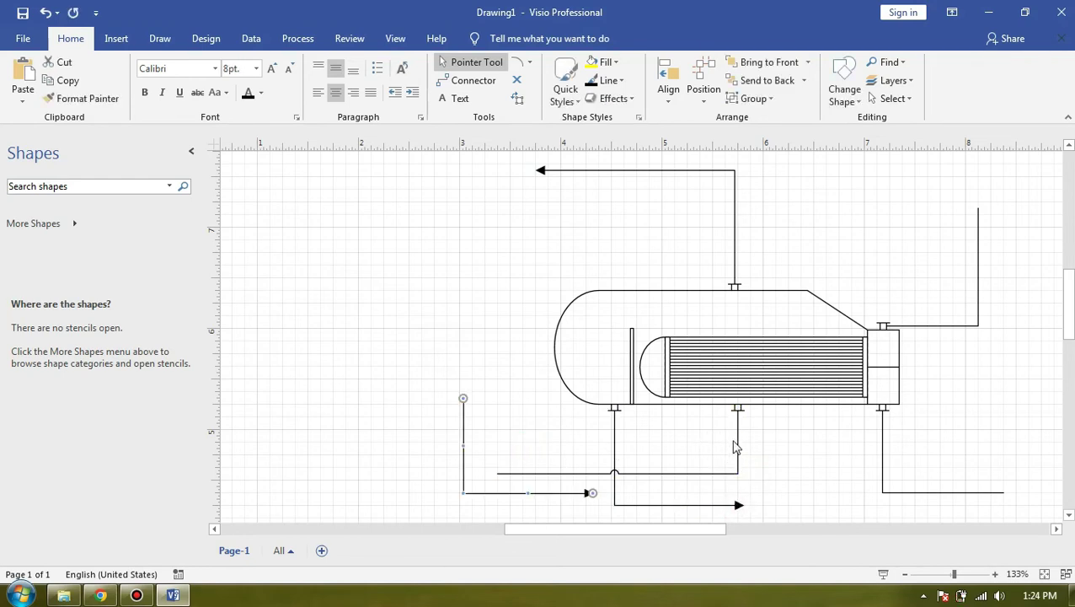
{"action": "left_click", "coordinate": [737, 441]}
{"action": "key", "text": "Delete"}
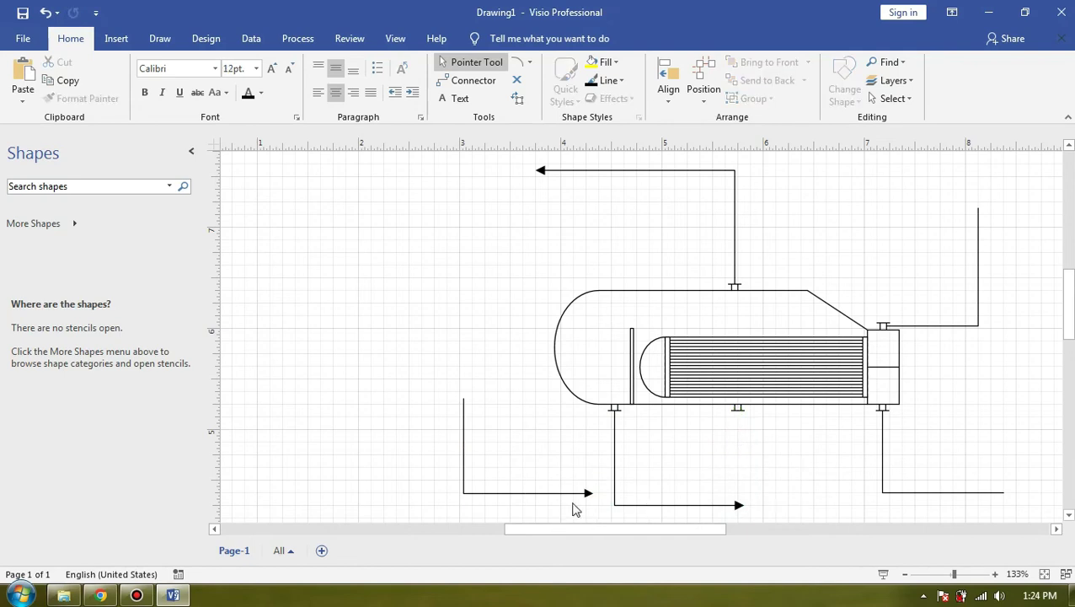
{"action": "left_click", "coordinate": [591, 493]}
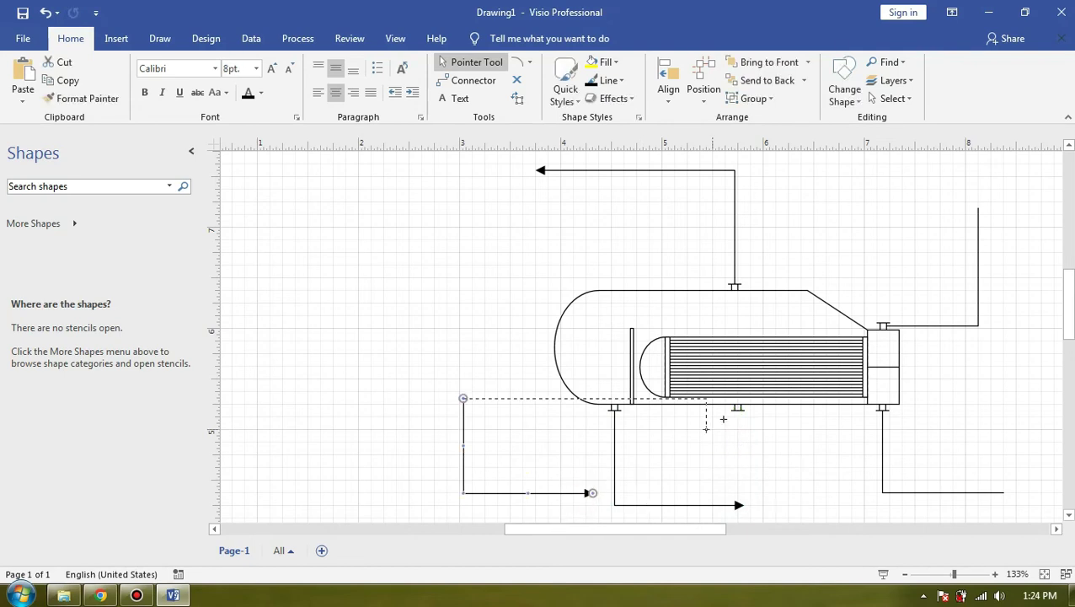
{"action": "mouse_move", "coordinate": [731, 414]}
{"action": "left_mouse_down"}
{"action": "mouse_move", "coordinate": [664, 420]}
{"action": "mouse_move", "coordinate": [737, 408]}
{"action": "left_mouse_up"}
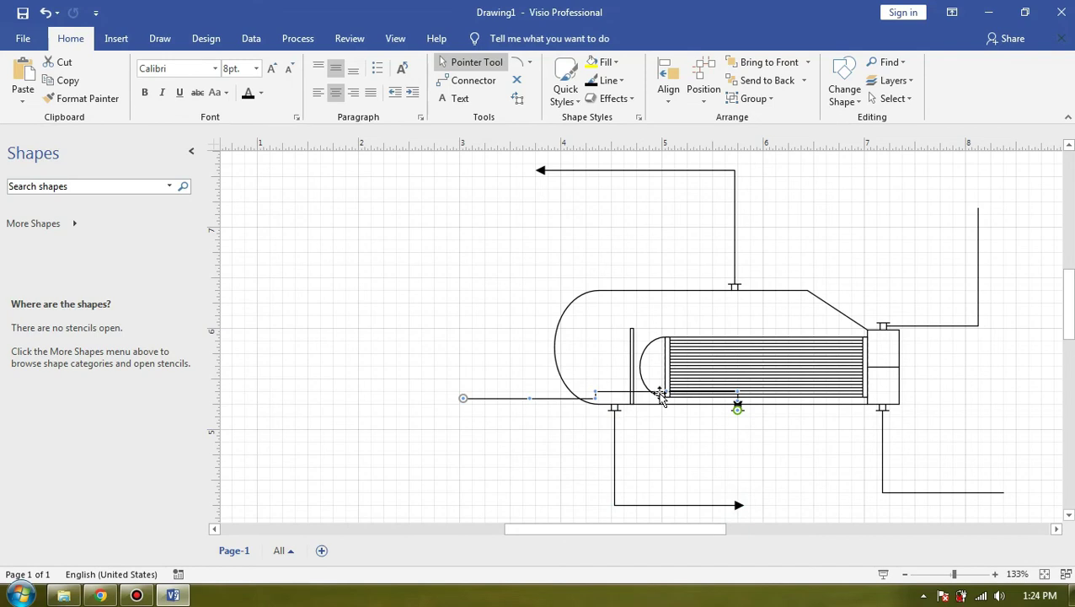
{"action": "left_click_drag", "start_coordinate": [668, 392], "coordinate": [666, 460]}
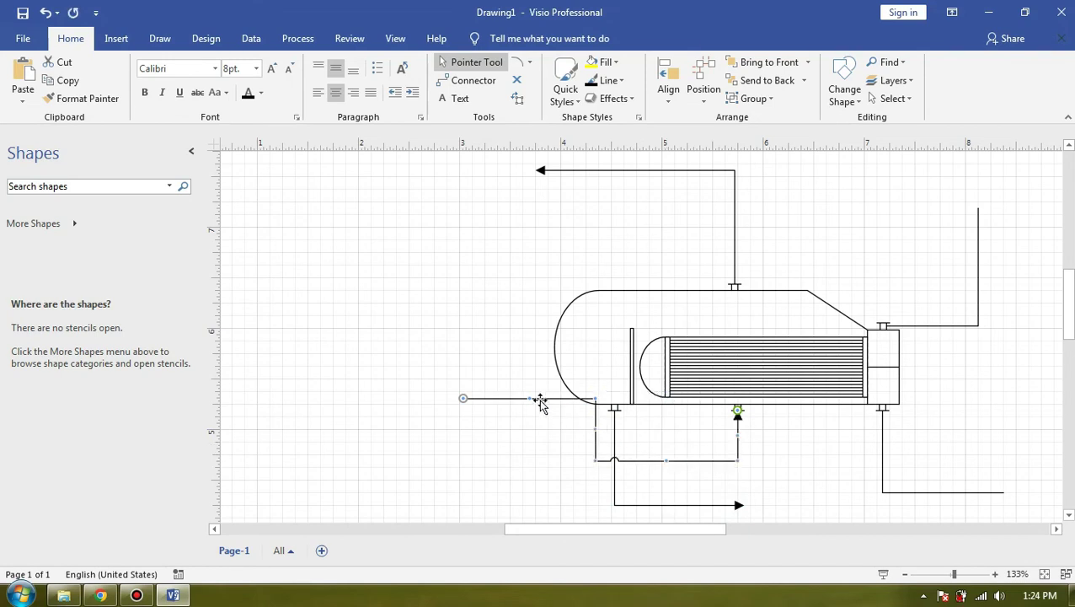
{"action": "left_click_drag", "start_coordinate": [530, 399], "coordinate": [563, 462]}
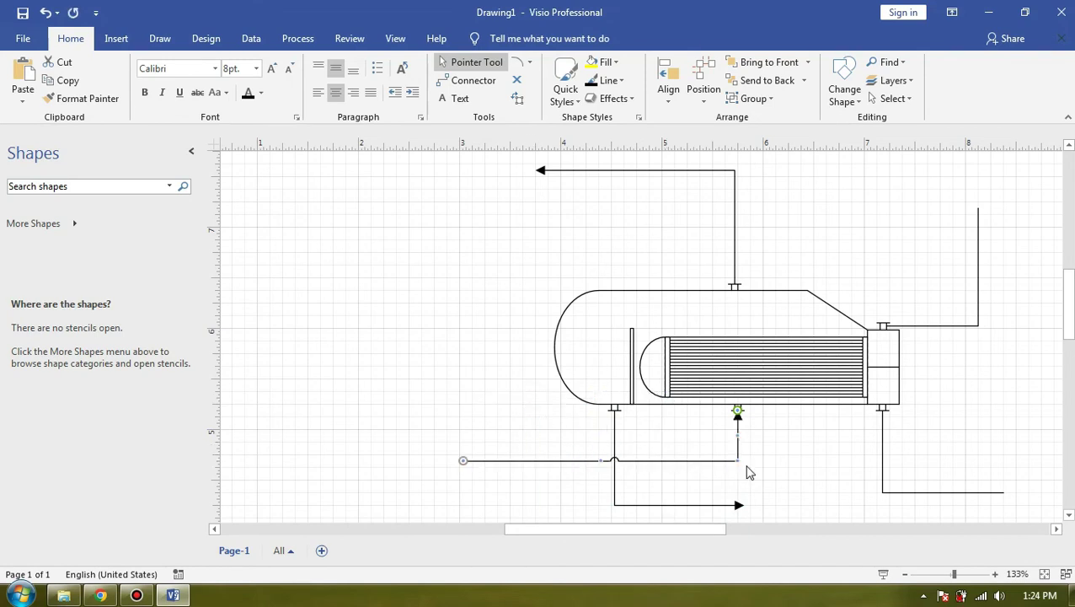
- Replace the plain line at the channel box's bottom nozzle with an arrowed copy leading down and to the right
{"action": "key", "text": "Delete"}
{"action": "key", "text": "ctrl+z"}
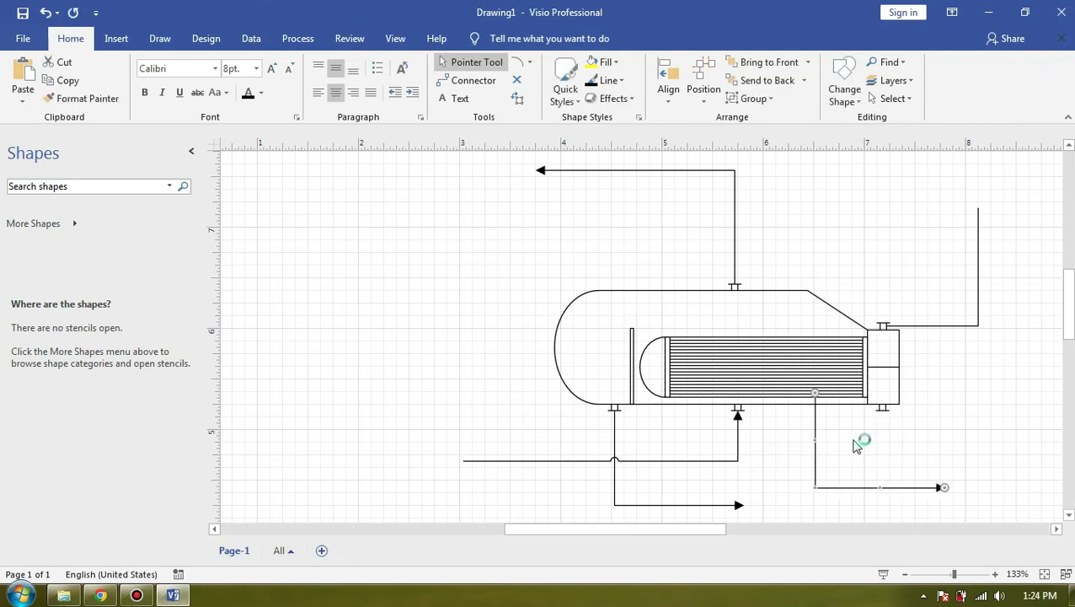
{"action": "left_click_drag", "start_coordinate": [828, 411], "coordinate": [882, 409]}
{"action": "left_click_drag", "start_coordinate": [977, 481], "coordinate": [977, 481]}
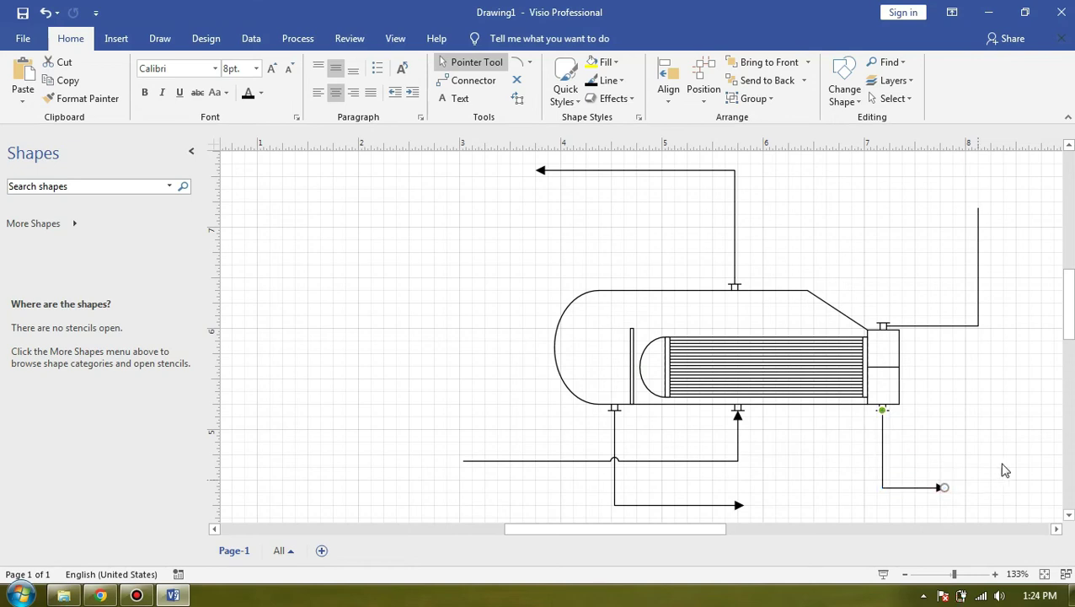
- Delete the plain line at the channel box's top nozzle
{"action": "left_click", "coordinate": [975, 308]}
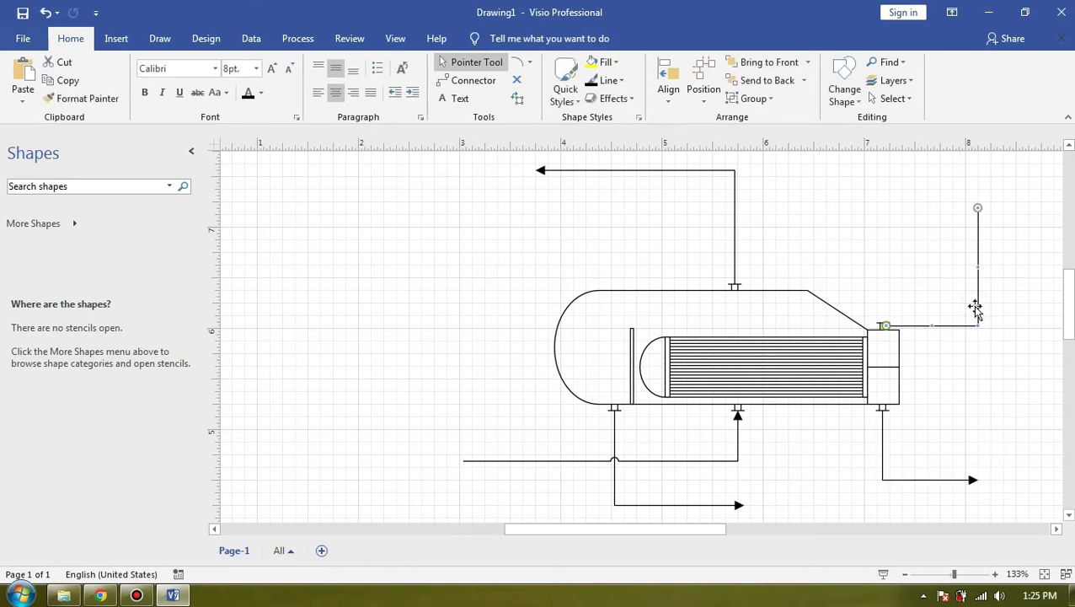
{"action": "key", "text": "Delete"}
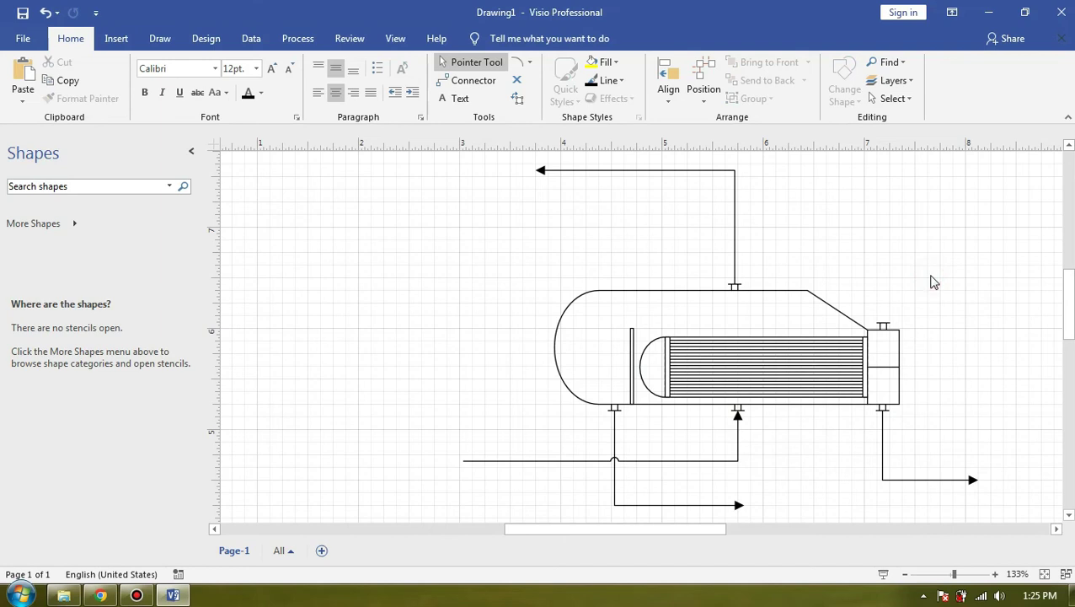
- Try to attach an arrowed copy to the channel box's top nozzle and reroute it as a line from above
{"action": "key", "text": "ctrl+z"}
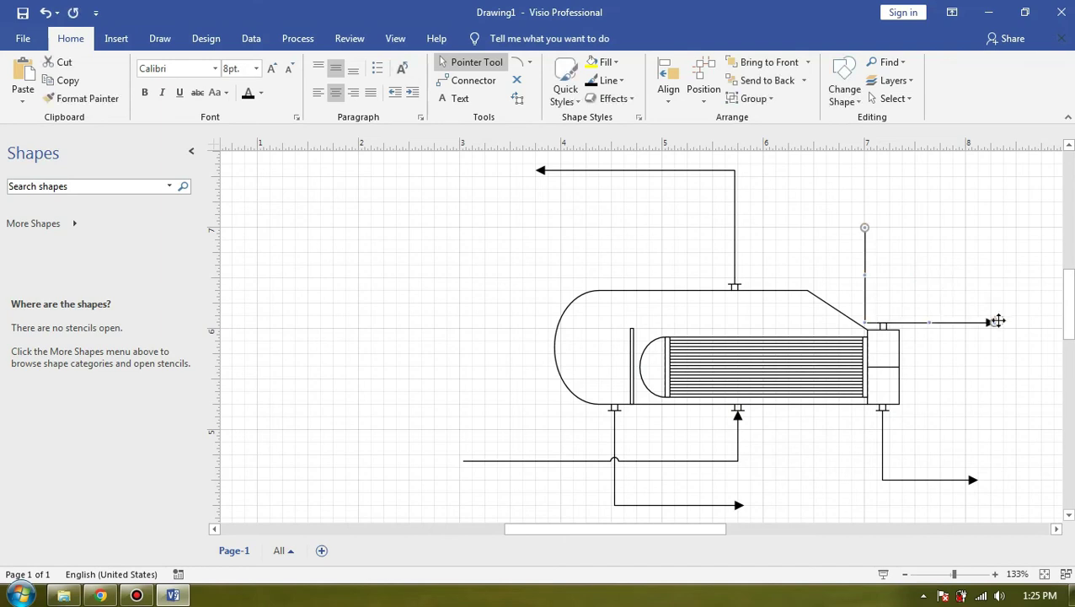
{"action": "left_click_drag", "start_coordinate": [888, 305], "coordinate": [888, 306]}
{"action": "left_click_drag", "start_coordinate": [864, 229], "coordinate": [941, 214]}
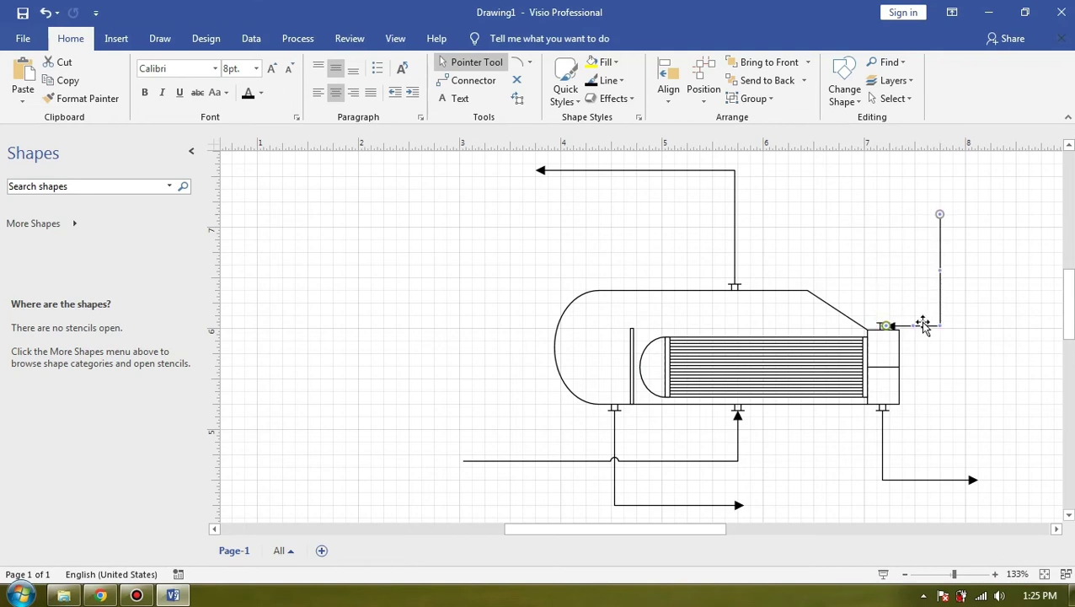
{"action": "left_click_drag", "start_coordinate": [940, 271], "coordinate": [886, 267]}
{"action": "left_click", "coordinate": [946, 272]}
{"action": "left_click", "coordinate": [887, 220]}
{"action": "left_click_drag", "start_coordinate": [885, 217], "coordinate": [990, 179]}
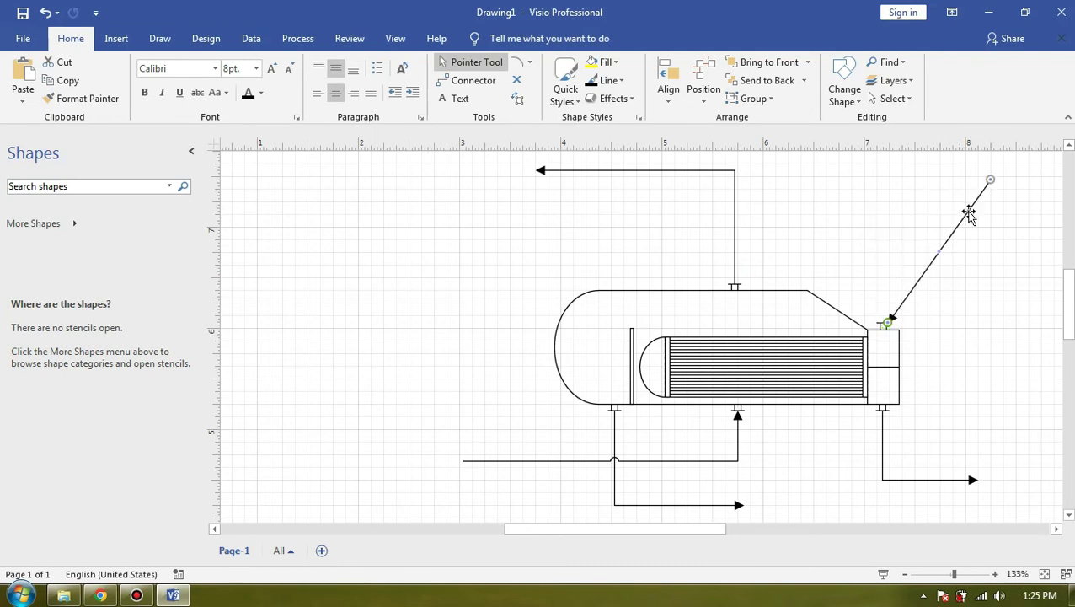
{"action": "key", "text": "ctrl+z"}
{"action": "left_click_drag", "start_coordinate": [887, 273], "coordinate": [845, 279]}
{"action": "key", "text": "ctrl+z"}
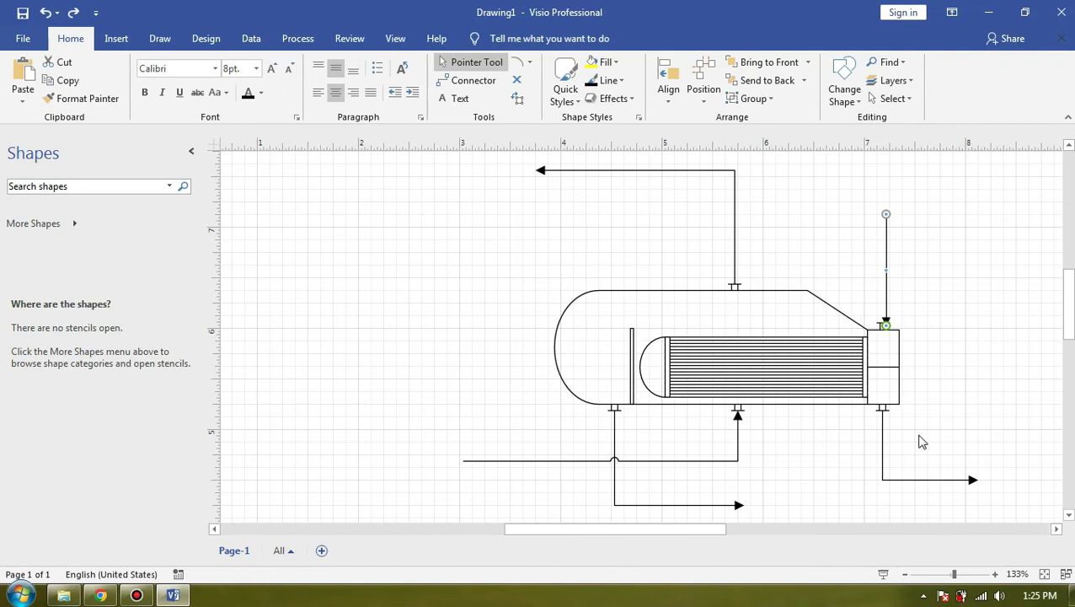
{"action": "key", "text": "ctrl+z"}
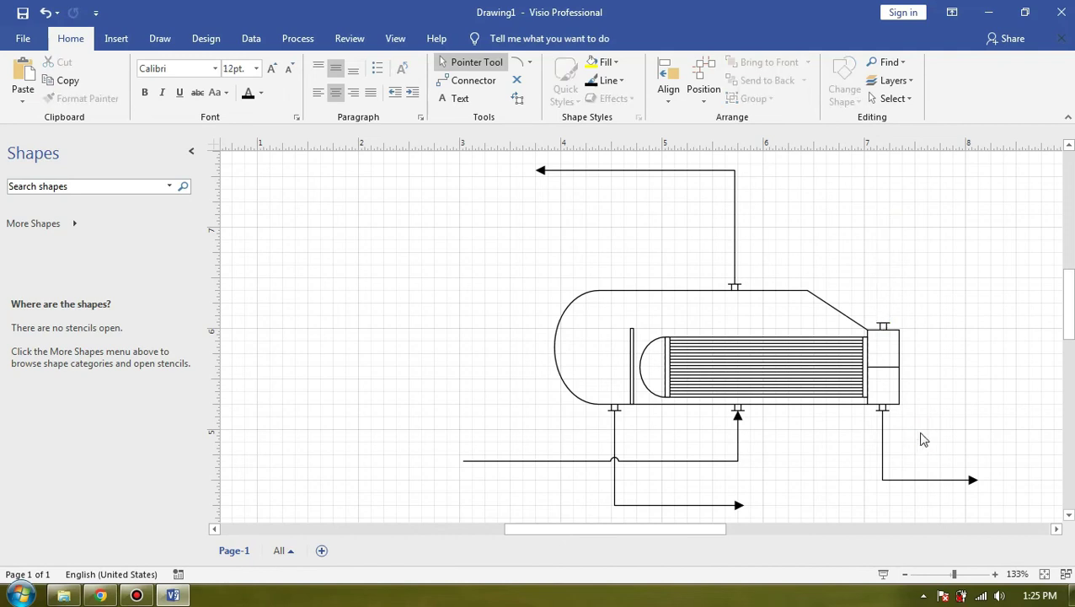
- Try another arrowed copy at the channel box's top nozzle, straighten it to near vertical, and delete it
{"action": "key", "text": "ctrl+y"}
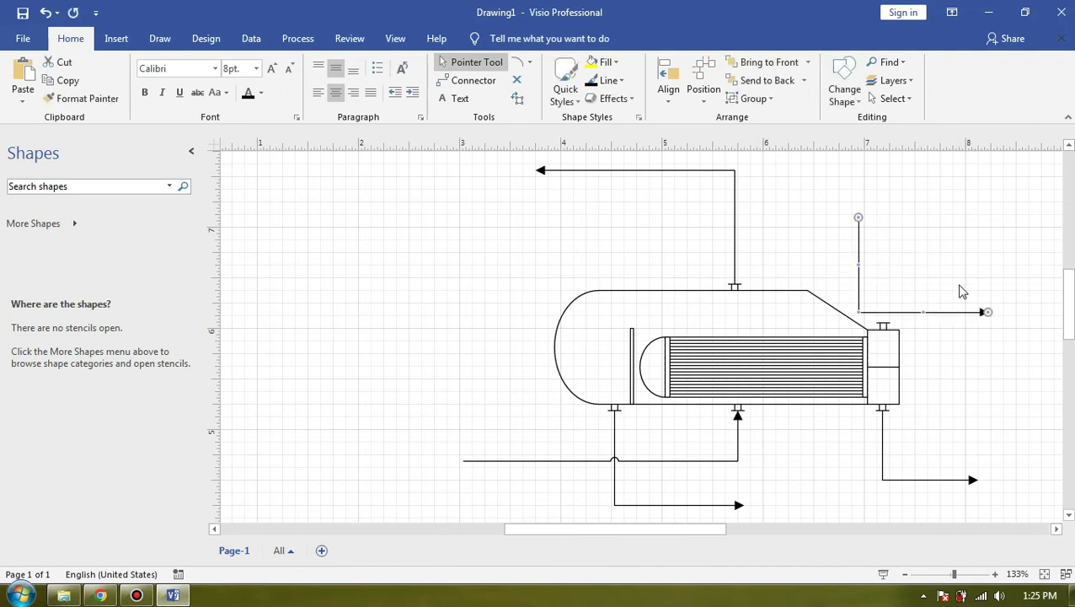
{"action": "left_click_drag", "start_coordinate": [1010, 185], "coordinate": [1010, 187]}
{"action": "left_click_drag", "start_coordinate": [883, 294], "coordinate": [948, 292]}
{"action": "key", "text": "ctrl+z"}
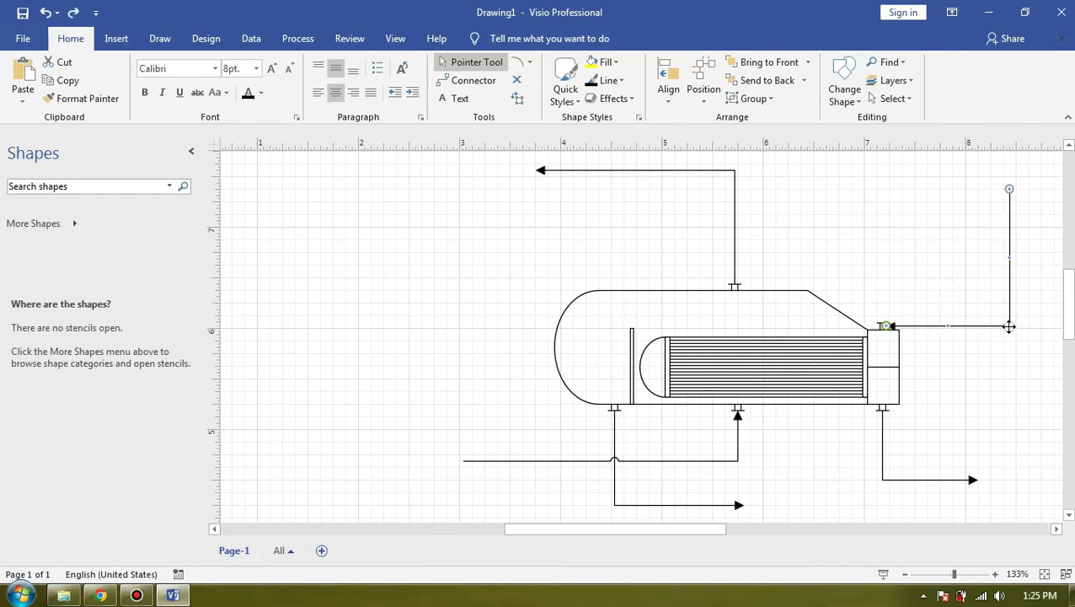
{"action": "left_click_drag", "start_coordinate": [1009, 258], "coordinate": [884, 253]}
{"action": "left_click", "coordinate": [983, 260]}
{"action": "scroll", "coordinate": [979, 334], "scroll_direction": "up", "scroll_amount": 2}
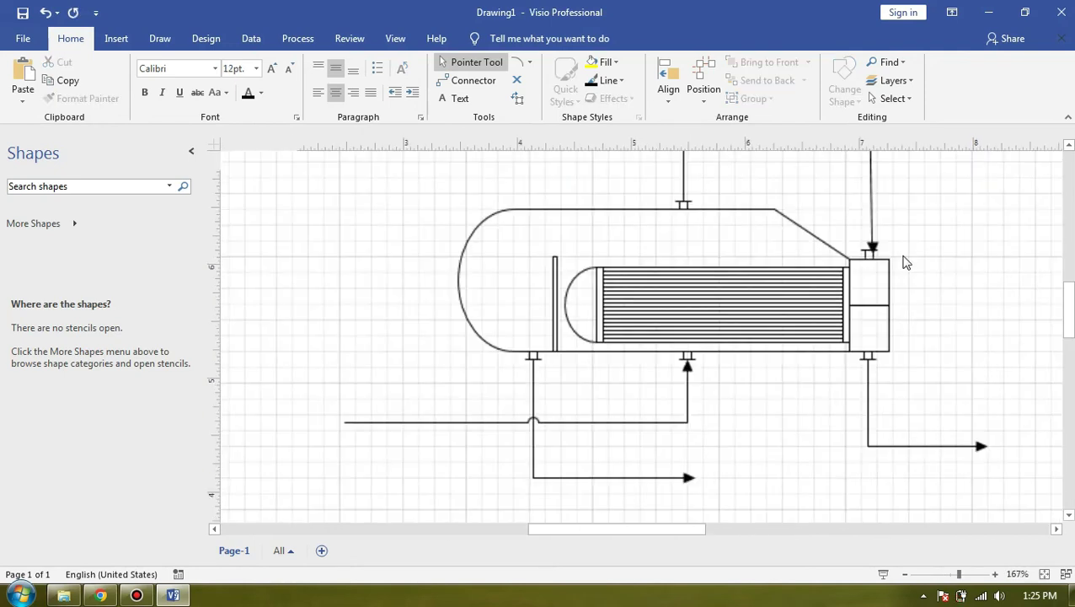
{"action": "scroll", "coordinate": [879, 311], "scroll_direction": "up", "scroll_amount": 3}
{"action": "left_click", "coordinate": [869, 320]}
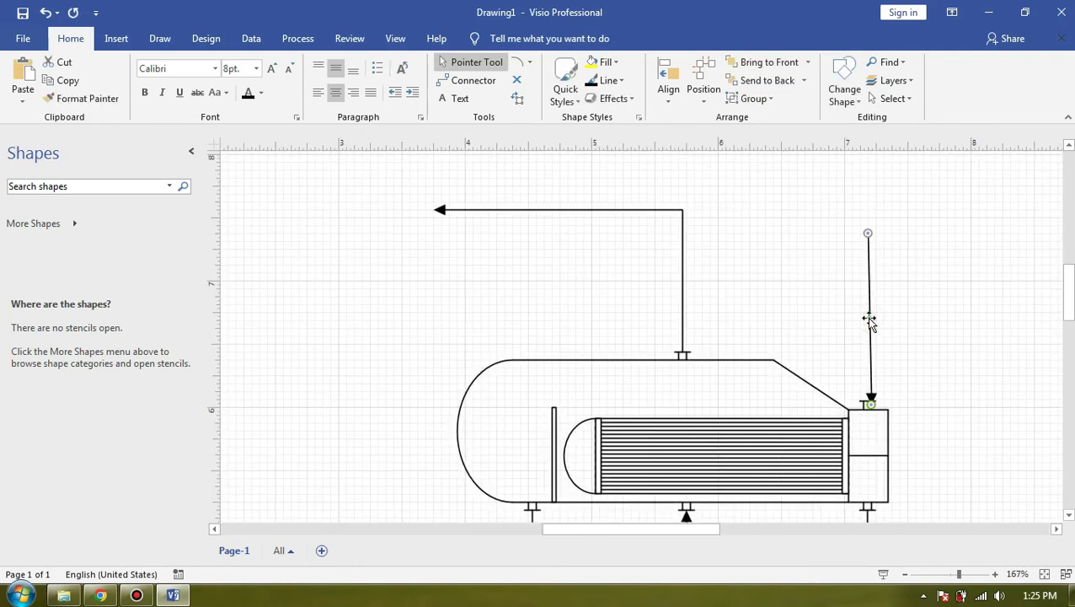
{"action": "key", "text": "Delete"}
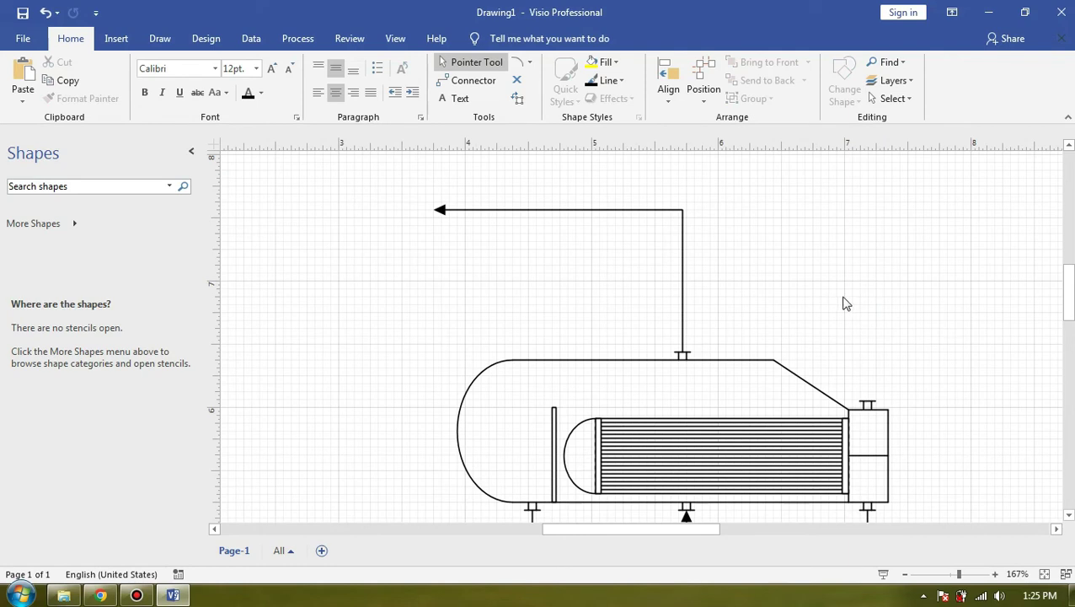
- Copy the arrowed line of the shell's top nozzle and paste it in the empty area above and right of the channel box
{"action": "left_click", "coordinate": [683, 234]}
{"action": "left_click", "coordinate": [860, 200]}
{"action": "left_click_drag", "start_coordinate": [710, 532], "coordinate": [739, 532]}
{"action": "scroll", "coordinate": [916, 262], "scroll_direction": "right", "scroll_amount": 1}
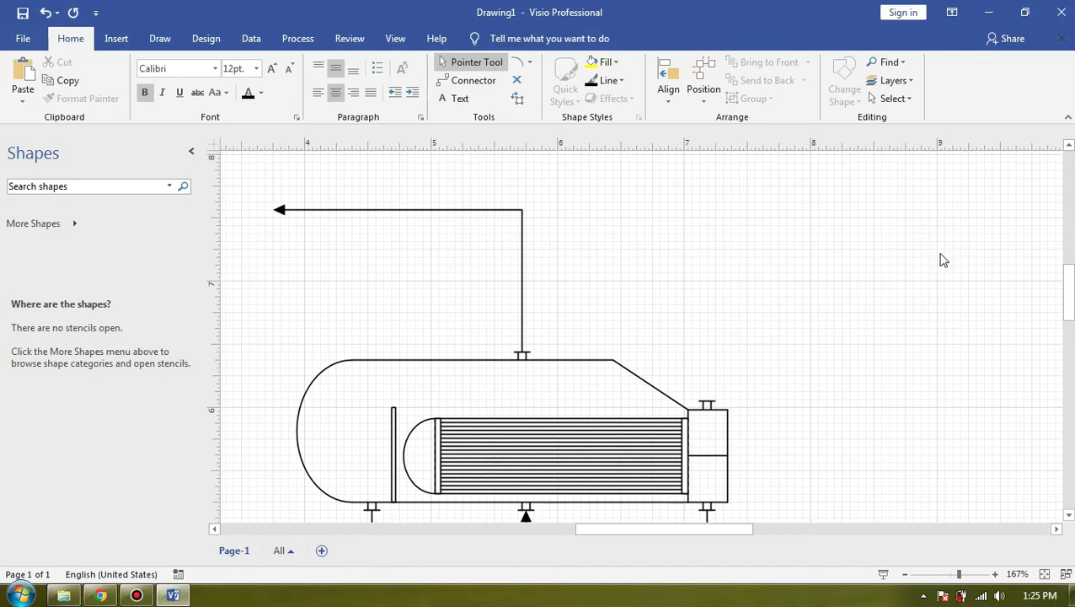
{"action": "key", "text": "ctrl+v"}
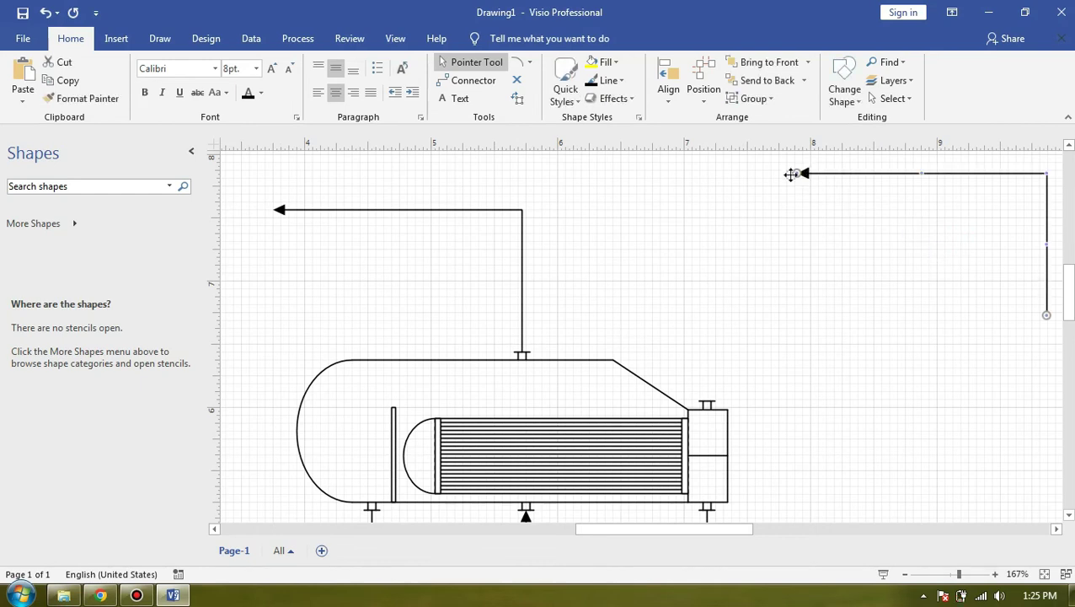
- Attach the copy's arrowhead to the channel box's top nozzle and place its start above, slightly to the right of the nozzle
{"action": "left_click_drag", "start_coordinate": [792, 172], "coordinate": [723, 245]}
{"action": "left_click_drag", "start_coordinate": [721, 339], "coordinate": [706, 404]}
{"action": "left_click_drag", "start_coordinate": [755, 272], "coordinate": [744, 235]}
{"action": "key", "text": "ctrl+y"}
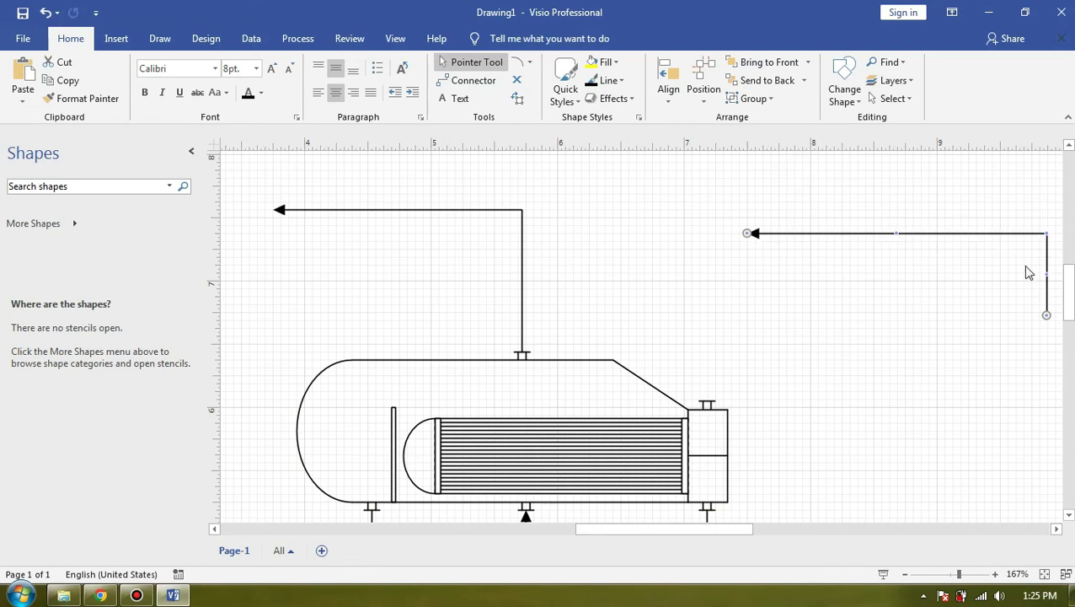
{"action": "left_click_drag", "start_coordinate": [833, 172], "coordinate": [723, 178]}
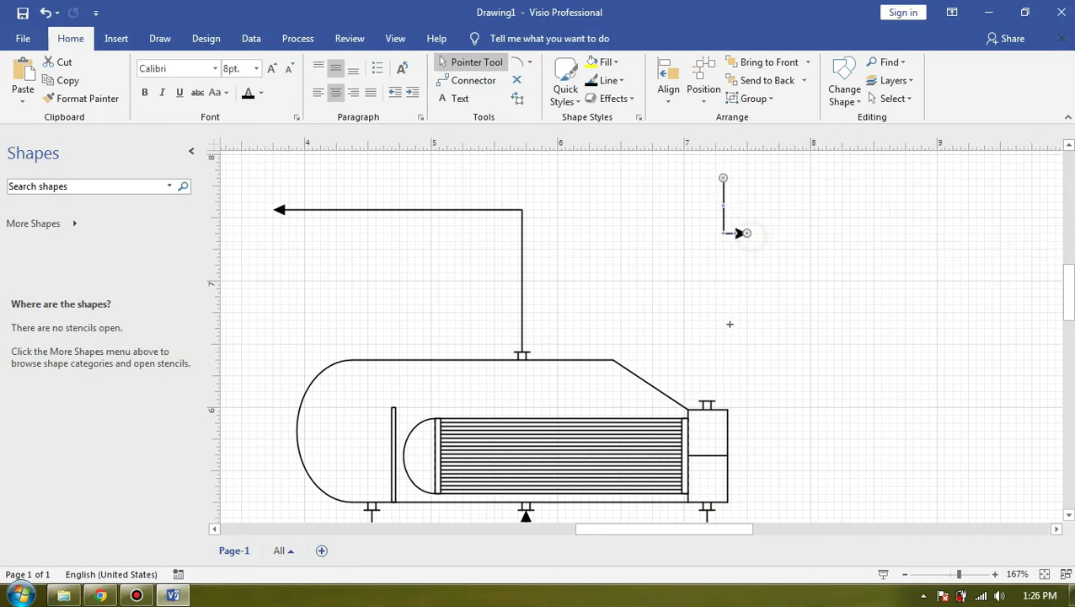
{"action": "left_click_drag", "start_coordinate": [719, 360], "coordinate": [706, 404]}
- Try to move the start of the channel box's inlet line farther right, and undo the move
{"action": "left_click", "coordinate": [803, 309]}
{"action": "left_click", "coordinate": [723, 178]}
{"action": "left_click_drag", "start_coordinate": [723, 178], "coordinate": [840, 194]}
{"action": "key", "text": "ctrl+z"}
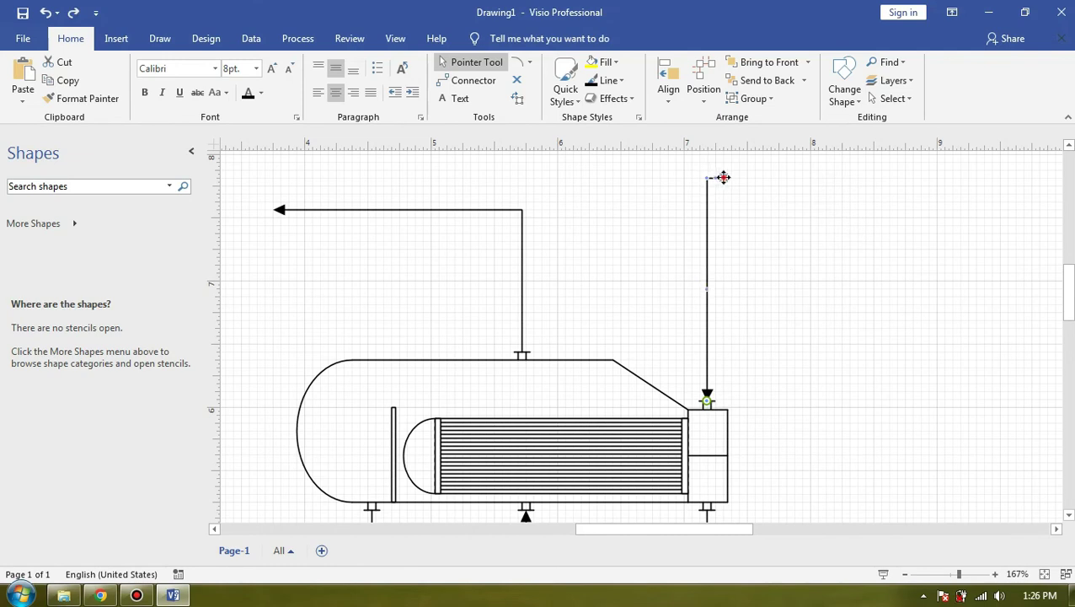
- Try to shift the start of the channel box's inlet line to the right and bring its arrowhead down onto the top nozzle
{"action": "mouse_move", "coordinate": [726, 176]}
{"action": "left_mouse_down"}
{"action": "mouse_move", "coordinate": [712, 179]}
{"action": "mouse_move", "coordinate": [739, 177]}
{"action": "left_mouse_up"}
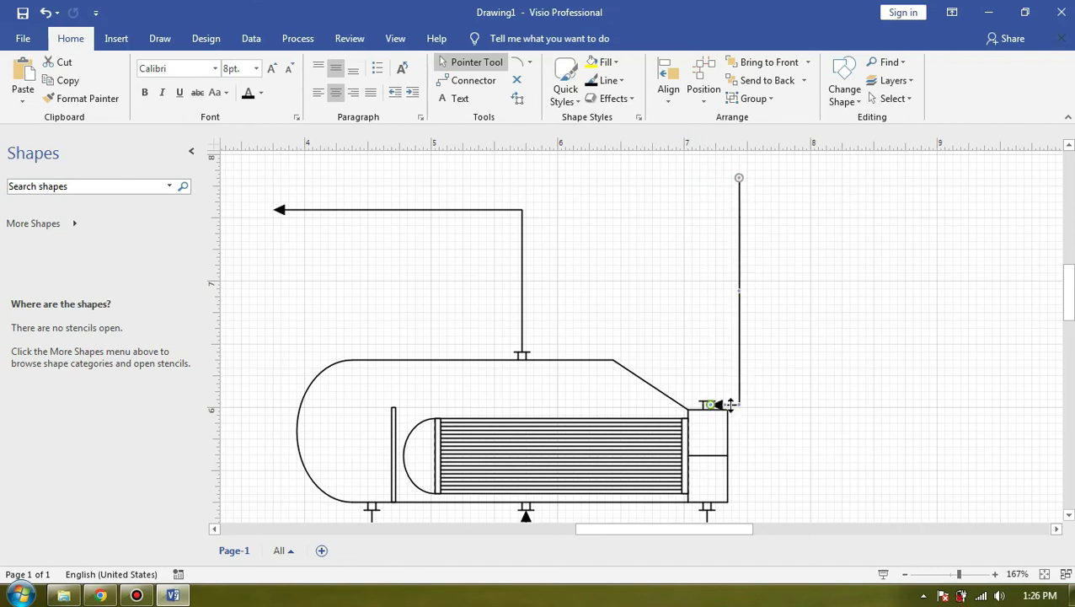
{"action": "scroll", "coordinate": [730, 405], "scroll_direction": "up", "scroll_amount": 2}
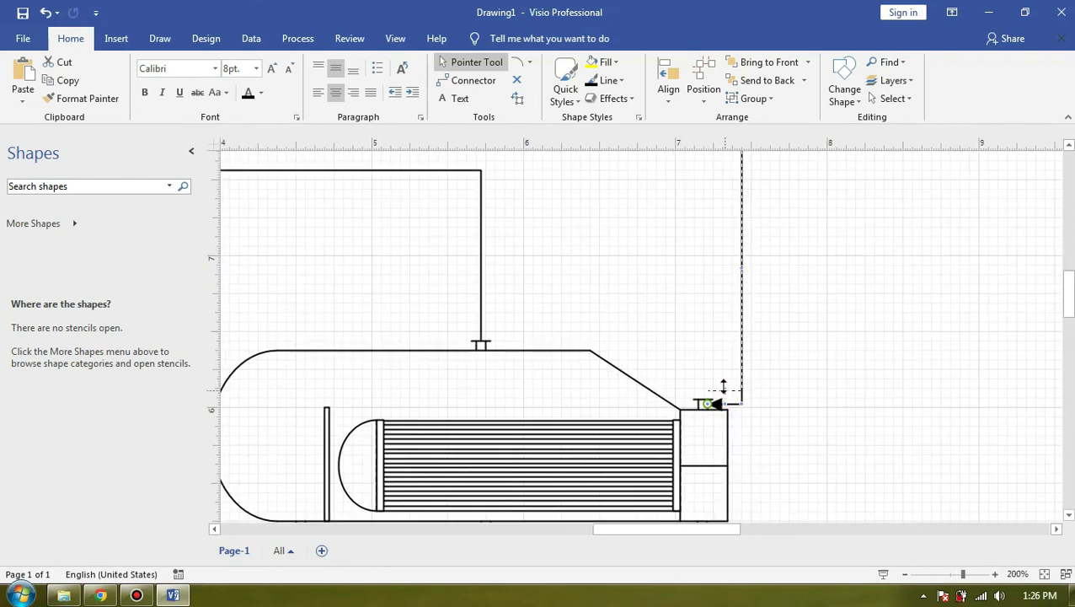
{"action": "left_click_drag", "start_coordinate": [729, 379], "coordinate": [700, 349]}
{"action": "left_click_drag", "start_coordinate": [704, 396], "coordinate": [703, 401]}
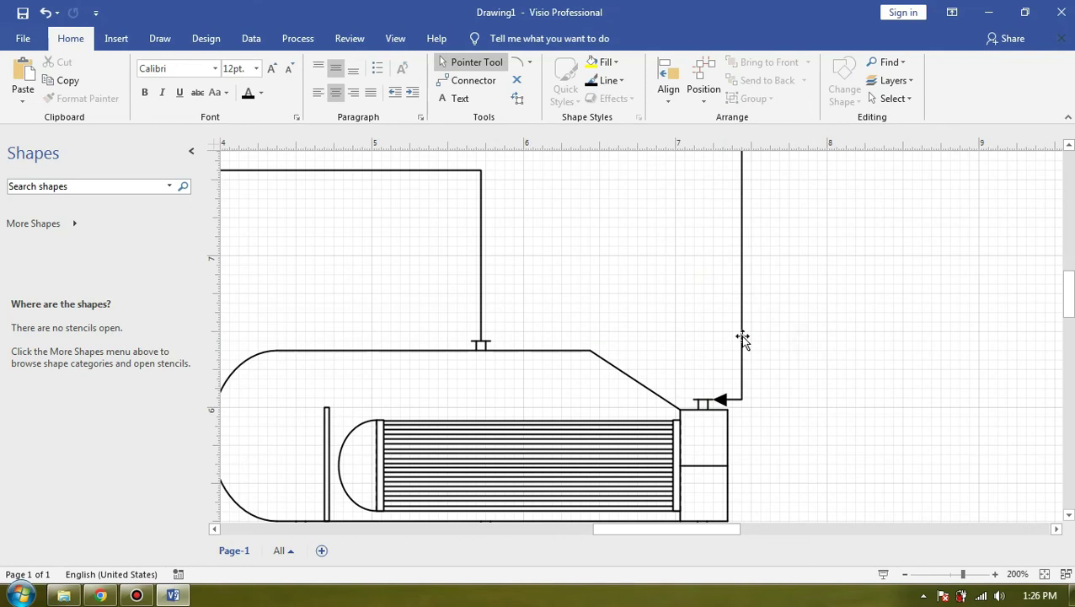
{"action": "left_click", "coordinate": [722, 401]}
{"action": "left_click_drag", "start_coordinate": [739, 399], "coordinate": [705, 395]}
{"action": "left_click", "coordinate": [820, 315]}
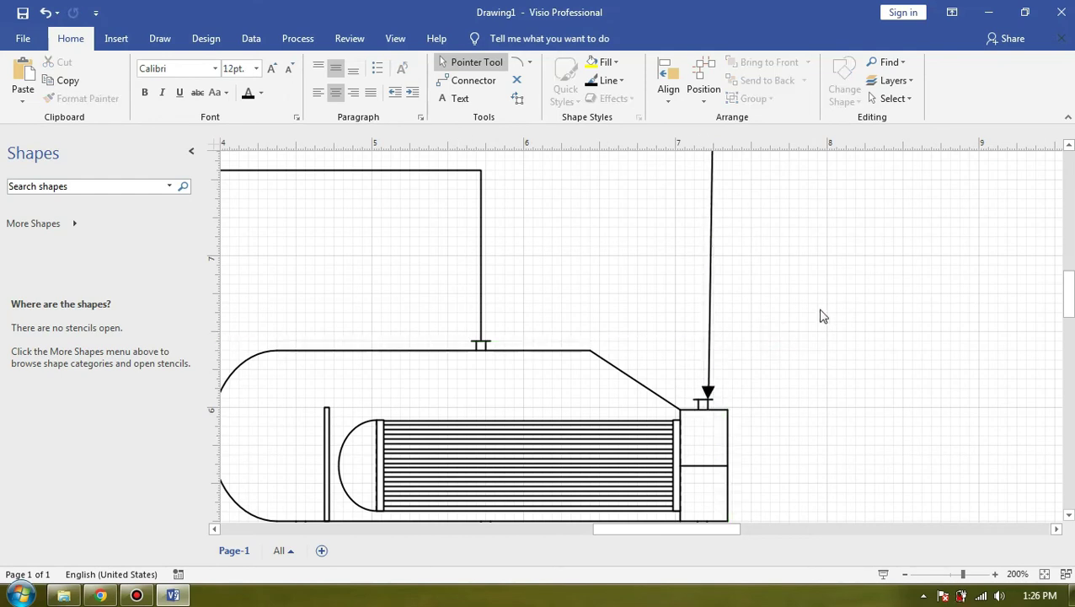
- Try to centre the inlet line's arrowhead on the flange of the channel box's top nozzle
{"action": "scroll", "coordinate": [824, 316], "scroll_direction": "down", "scroll_amount": 1}
{"action": "scroll", "coordinate": [746, 369], "scroll_direction": "up", "scroll_amount": 6}
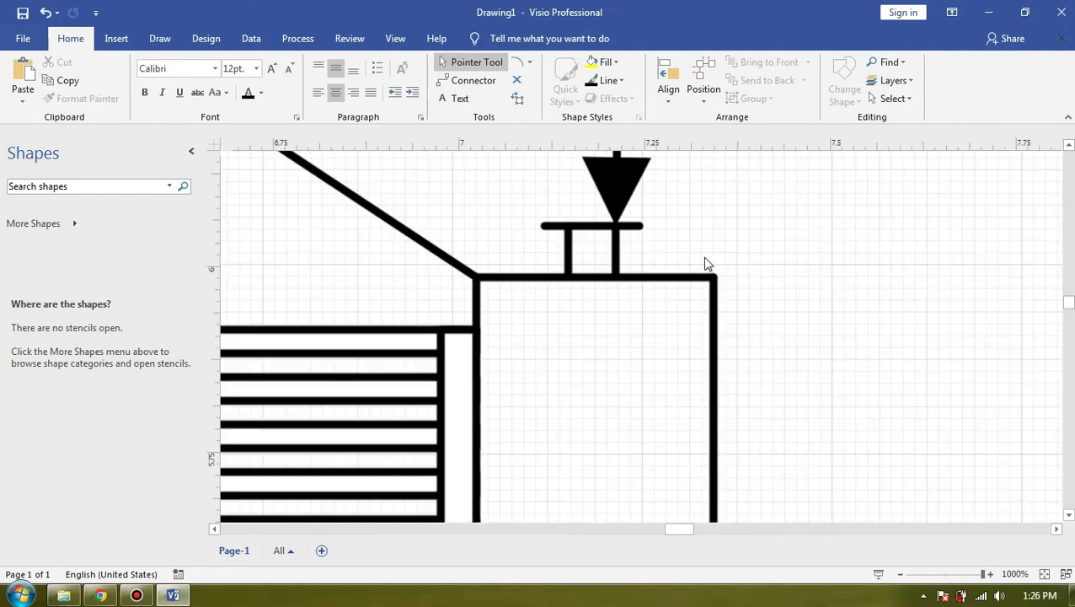
{"action": "scroll", "coordinate": [625, 312], "scroll_direction": "up", "scroll_amount": 3}
{"action": "left_click", "coordinate": [617, 366]}
{"action": "left_click_drag", "start_coordinate": [615, 377], "coordinate": [629, 351]}
{"action": "left_click", "coordinate": [689, 311]}
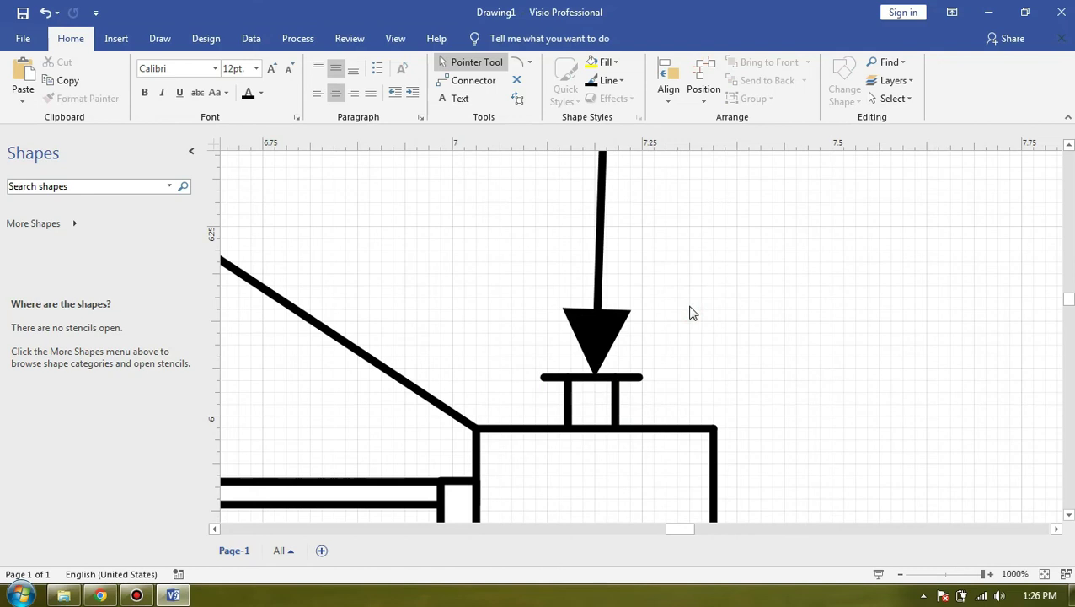
- Delete the channel box's inlet line and paste a fresh copy of the shell's top outlet line in the empty area at the upper right
{"action": "scroll", "coordinate": [842, 307], "scroll_direction": "down", "scroll_amount": 5}
{"action": "scroll", "coordinate": [842, 307], "scroll_direction": "down", "scroll_amount": 2}
{"action": "left_click", "coordinate": [706, 285]}
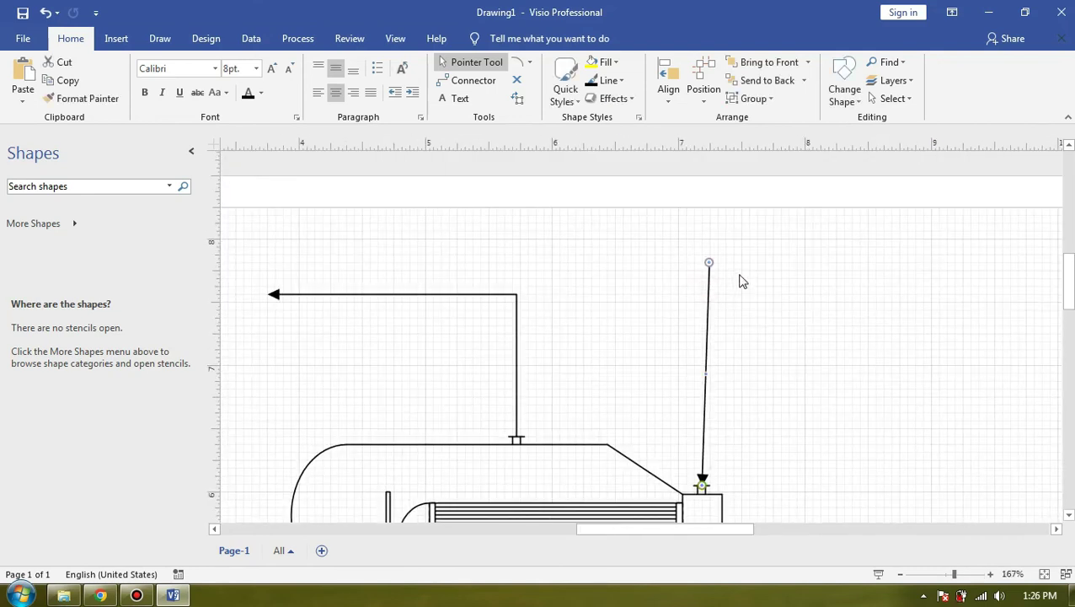
{"action": "key", "text": "Delete"}
{"action": "left_click", "coordinate": [518, 318]}
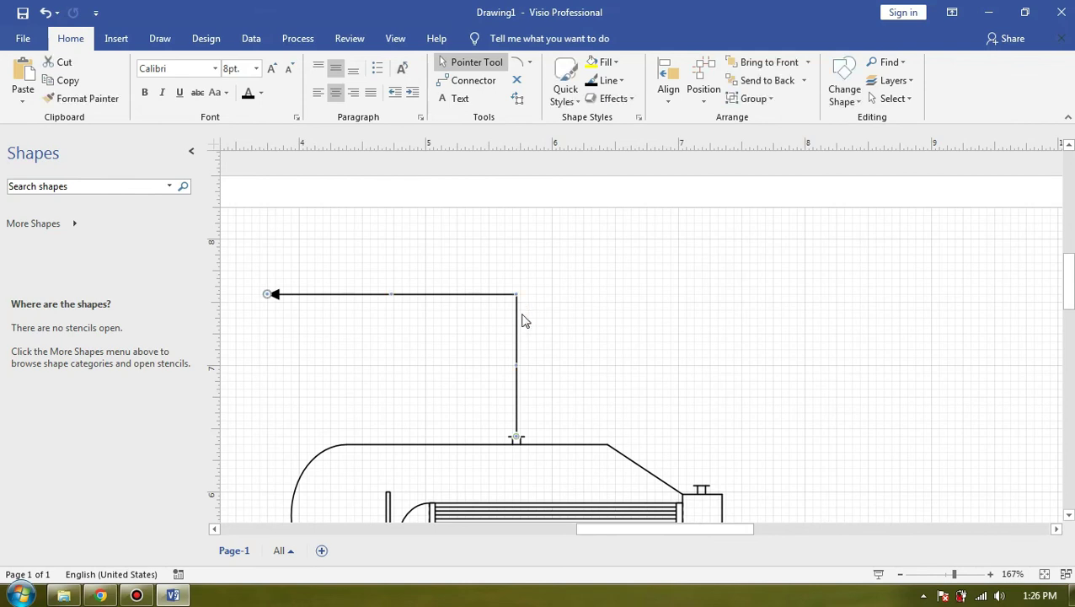
{"action": "left_click", "coordinate": [847, 266]}
{"action": "key", "text": "ctrl+v"}
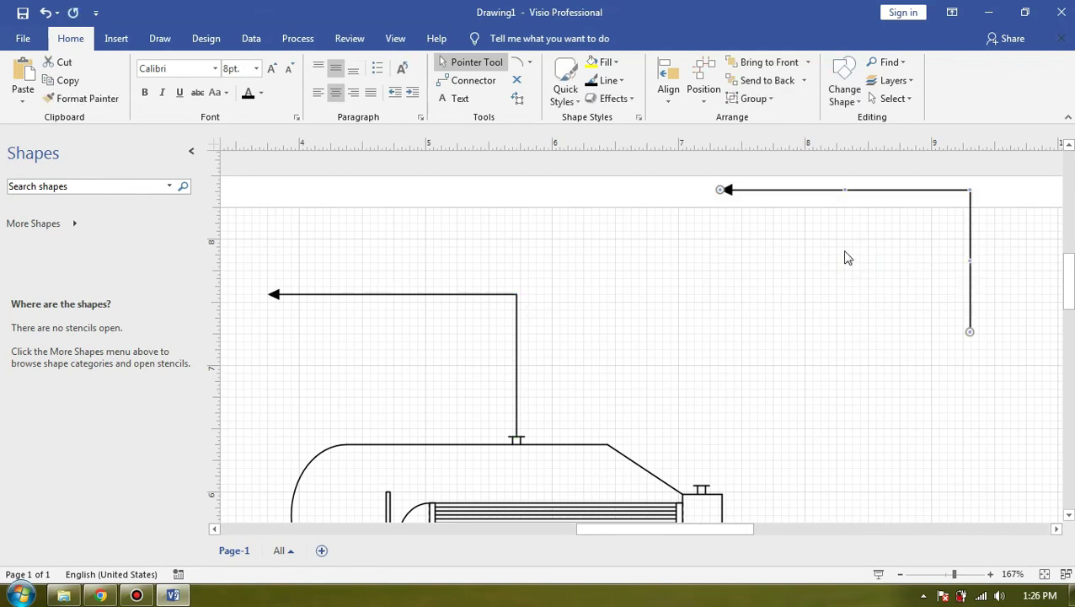
- Route the copy's horizontal segment above the channel box and attach its arrowhead to the channel box's top nozzle
{"action": "left_click_drag", "start_coordinate": [699, 352], "coordinate": [706, 491]}
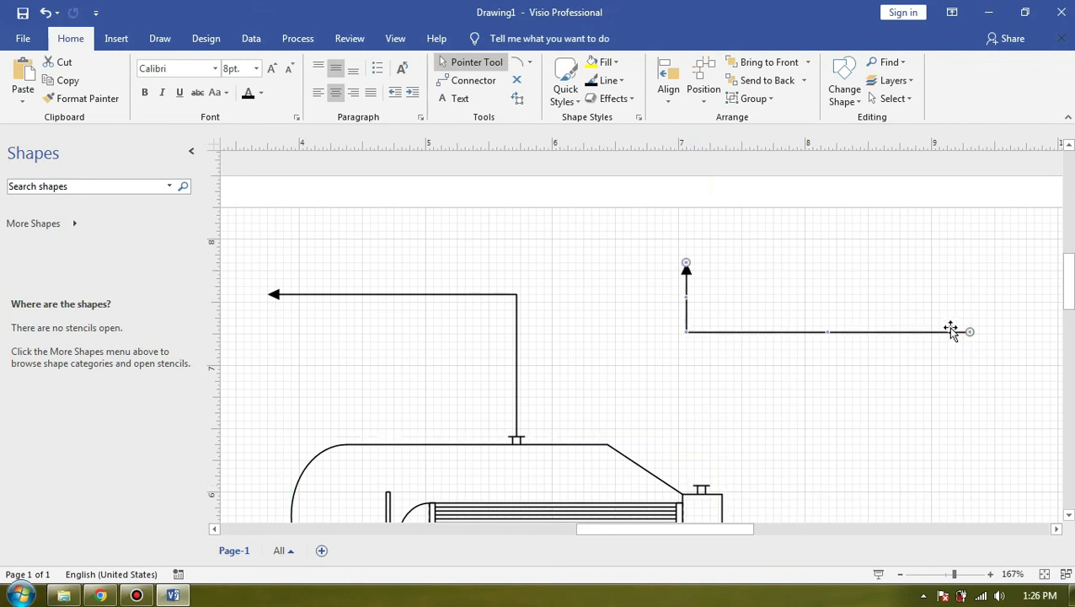
{"action": "left_click_drag", "start_coordinate": [829, 333], "coordinate": [826, 216]}
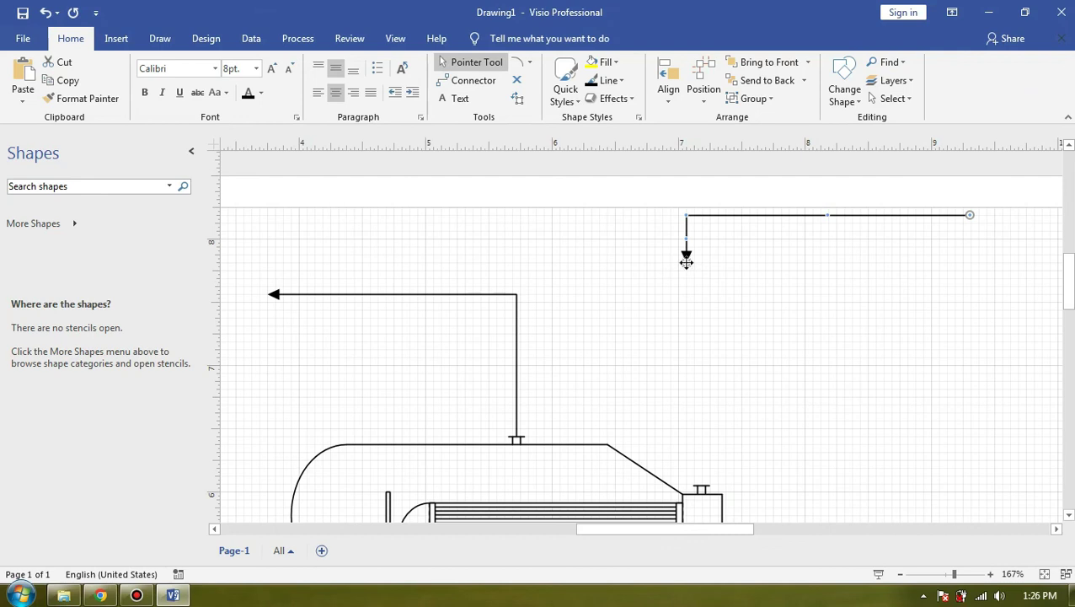
{"action": "left_click_drag", "start_coordinate": [710, 442], "coordinate": [701, 489]}
{"action": "left_click", "coordinate": [798, 403]}
{"action": "scroll", "coordinate": [876, 373], "scroll_direction": "down", "scroll_amount": 4}
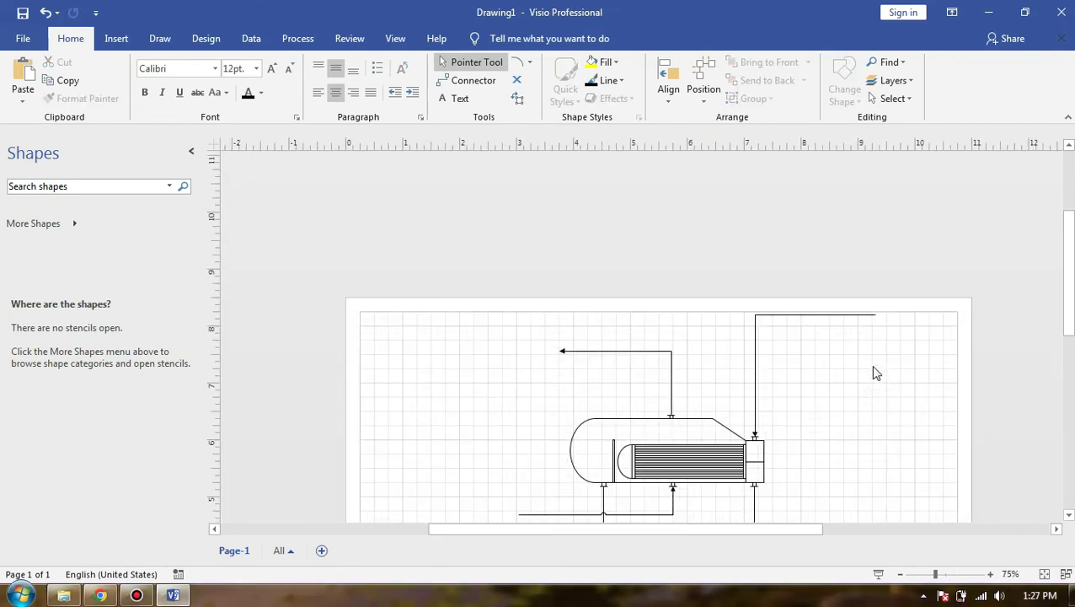
- Lower the horizontal segment of the channel box's inlet line to about 1 in above the nozzle
{"action": "scroll", "coordinate": [881, 252], "scroll_direction": "down", "scroll_amount": 2}
{"action": "left_click", "coordinate": [830, 213]}
{"action": "left_click_drag", "start_coordinate": [814, 213], "coordinate": [806, 275]}
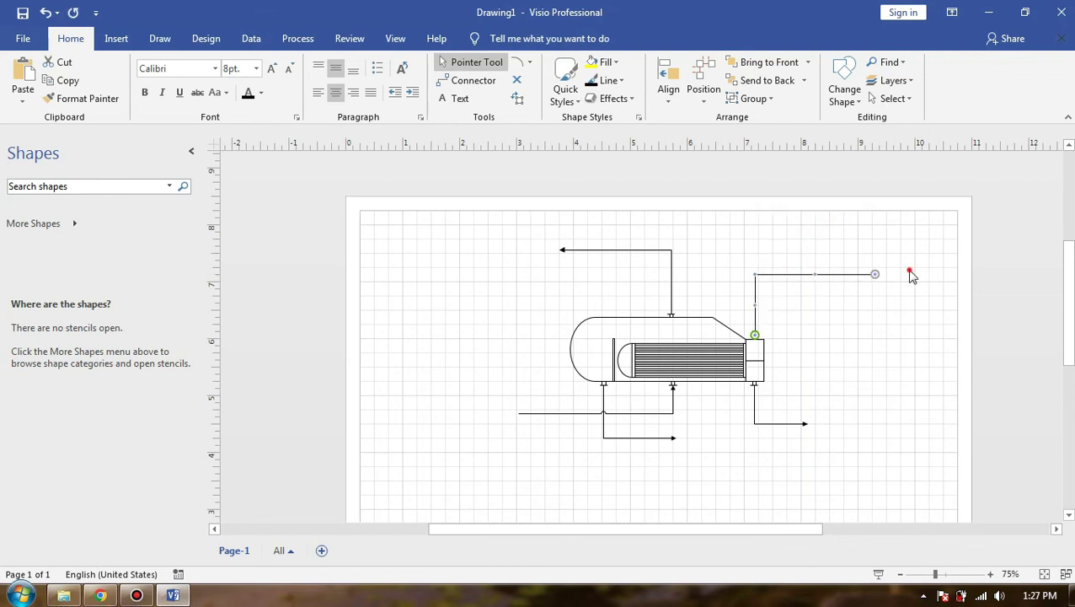
{"action": "left_click", "coordinate": [911, 276]}
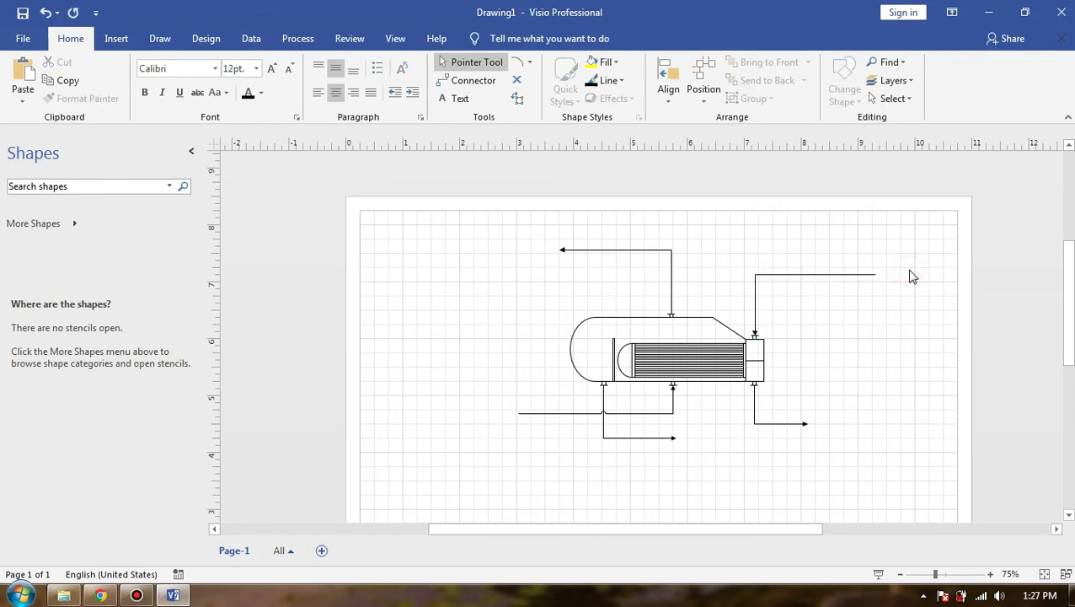
- Move the arrow end of the shell's left bottom outlet line lower and slightly to the right
{"action": "left_click", "coordinate": [678, 438]}
{"action": "left_click_drag", "start_coordinate": [678, 438], "coordinate": [686, 458]}
{"action": "left_click", "coordinate": [743, 447]}
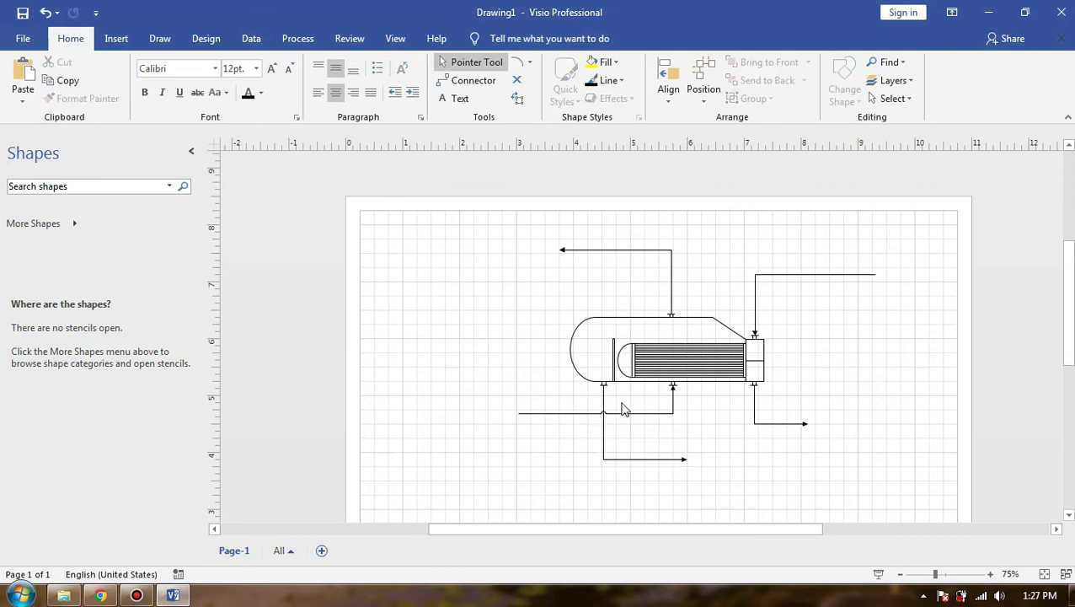
{"action": "left_click", "coordinate": [549, 412]}
{"action": "left_click", "coordinate": [504, 350]}
- Open the Equipment - General and Process Annotations stencils from the Process Engineering shapes
{"action": "left_click", "coordinate": [126, 224]}
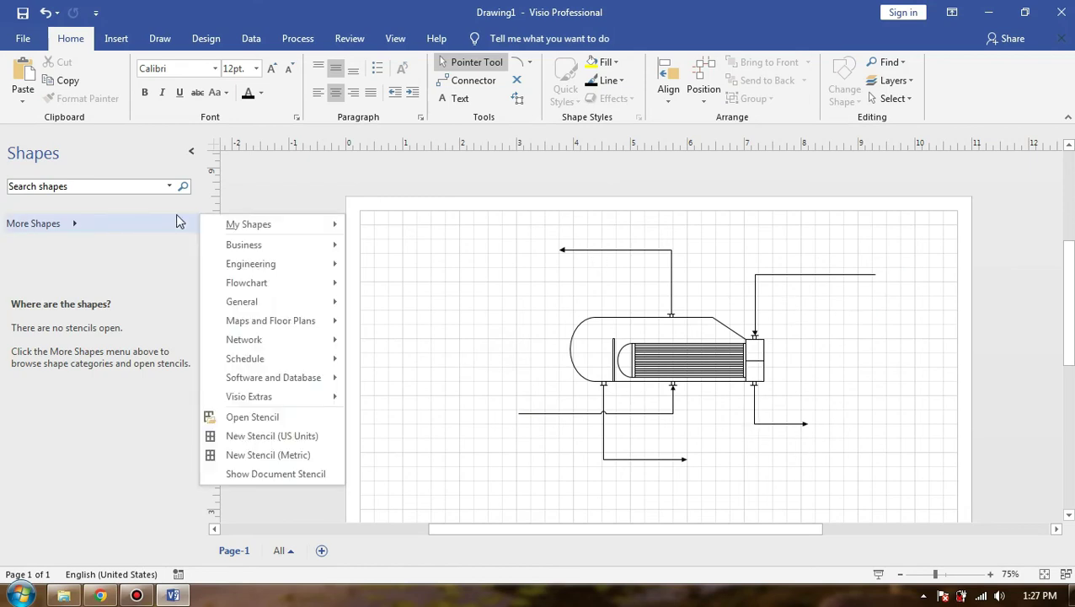
{"action": "mouse_move", "coordinate": [312, 274]}
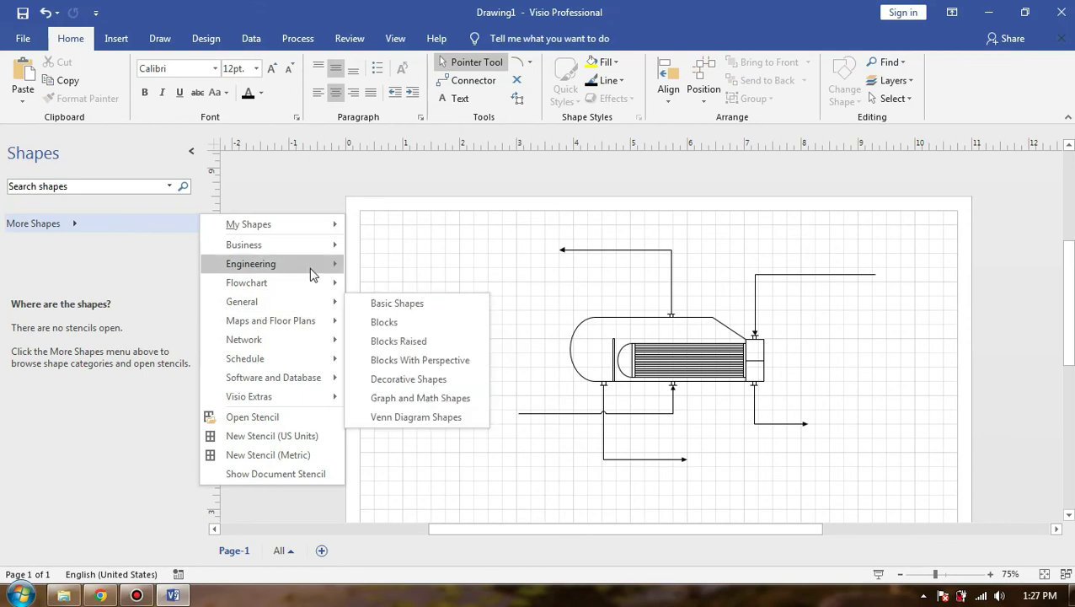
{"action": "mouse_move", "coordinate": [423, 305]}
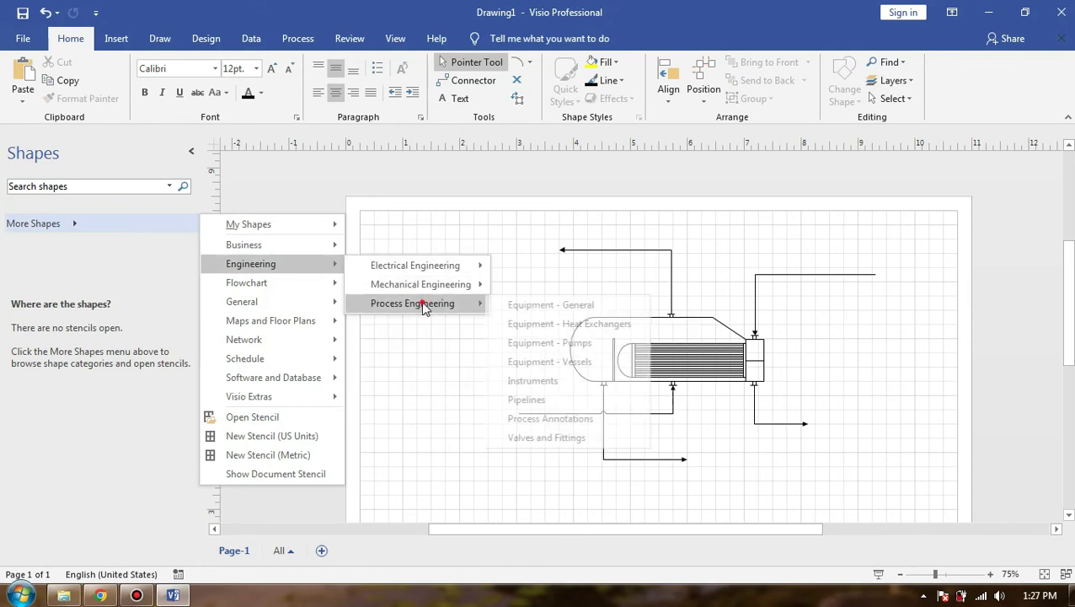
{"action": "left_click", "coordinate": [506, 305]}
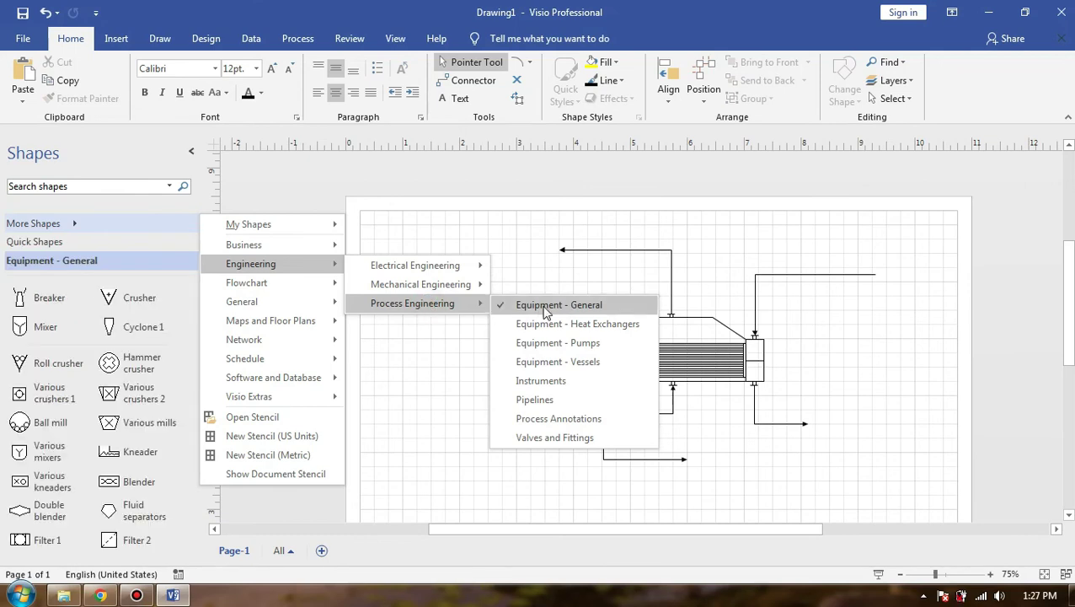
{"action": "left_click", "coordinate": [580, 401]}
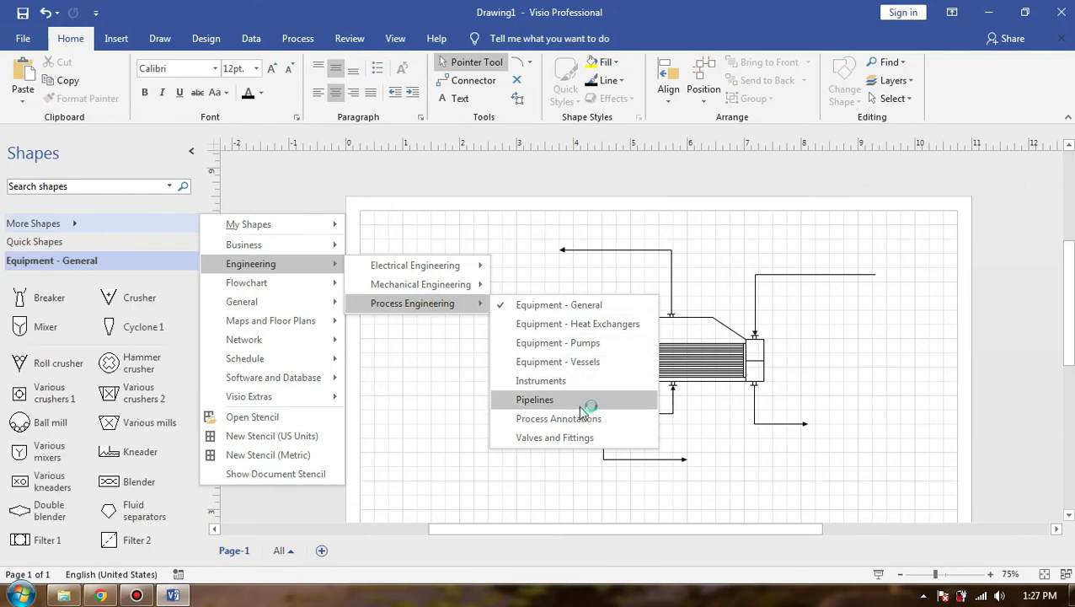
{"action": "left_click", "coordinate": [557, 419]}
{"action": "left_click", "coordinate": [578, 415]}
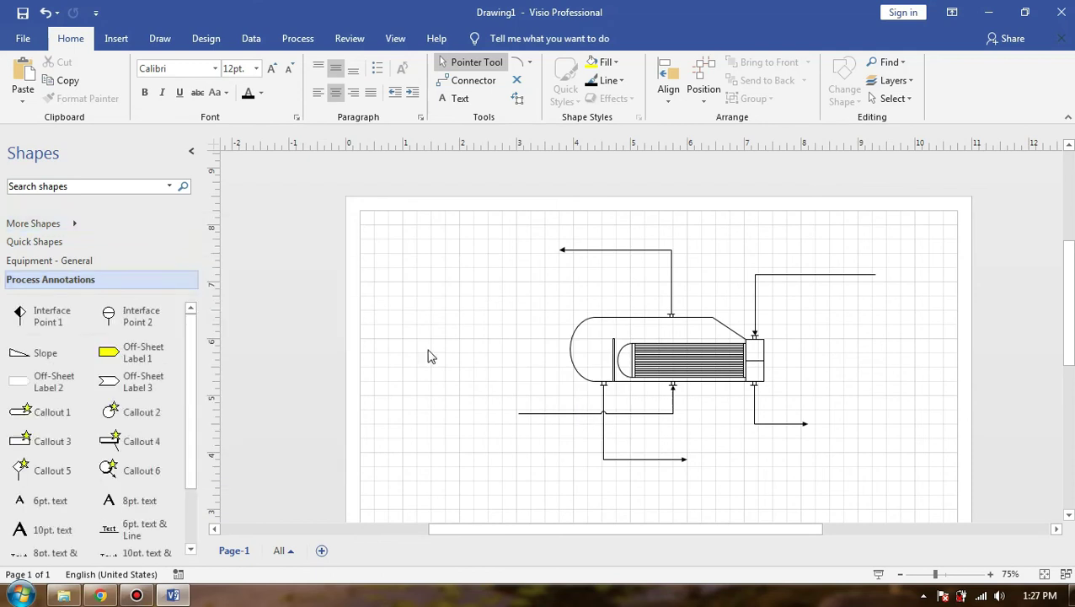
- Try placing an Off-Sheet Label 2 linked to a new page named vapor, and undo it
{"action": "left_click", "coordinate": [82, 376]}
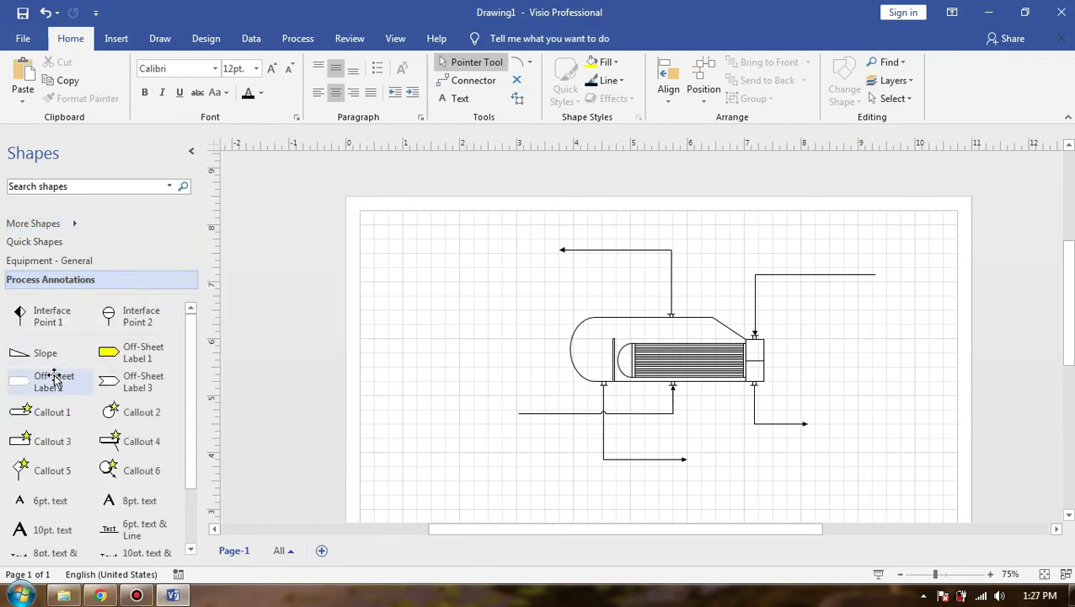
{"action": "left_click_drag", "start_coordinate": [94, 373], "coordinate": [505, 271]}
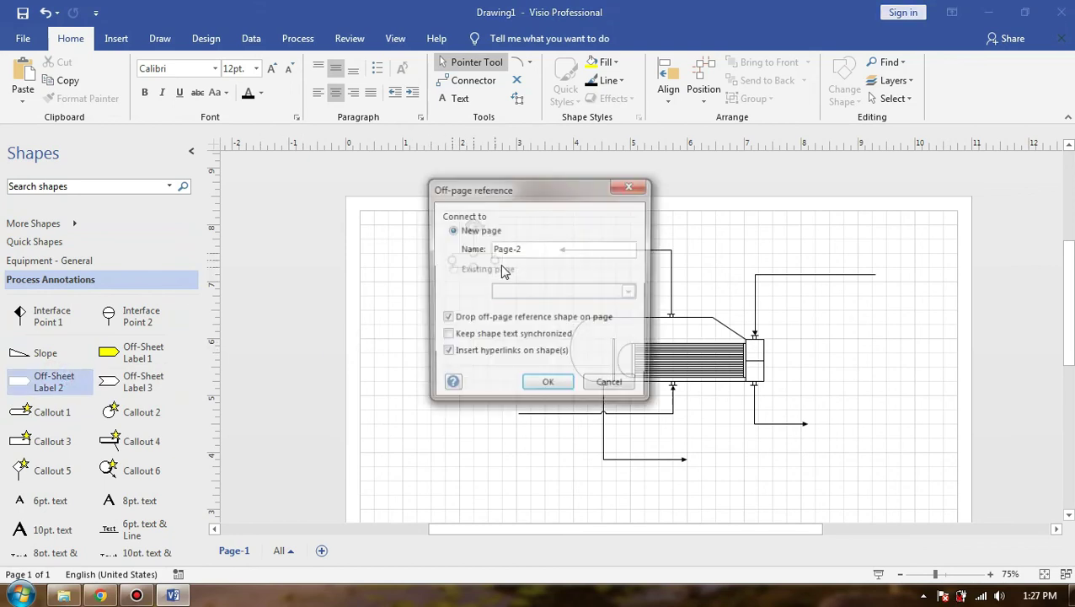
{"action": "double_click", "coordinate": [541, 251]}
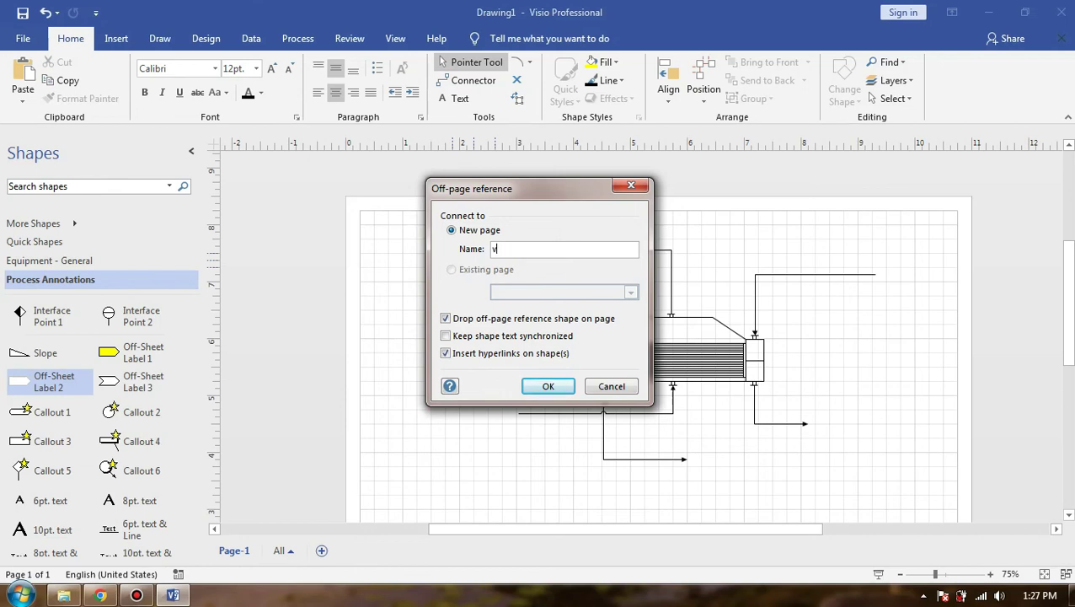
{"action": "left_click", "coordinate": [576, 217]}
{"action": "left_click", "coordinate": [531, 383]}
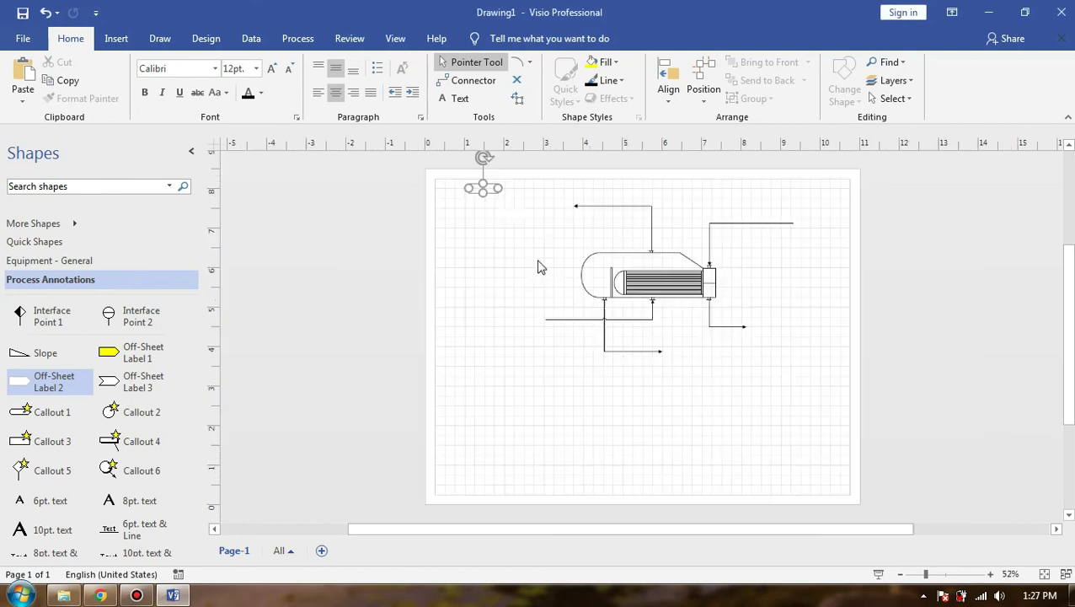
{"action": "key", "text": "ctrl+z"}
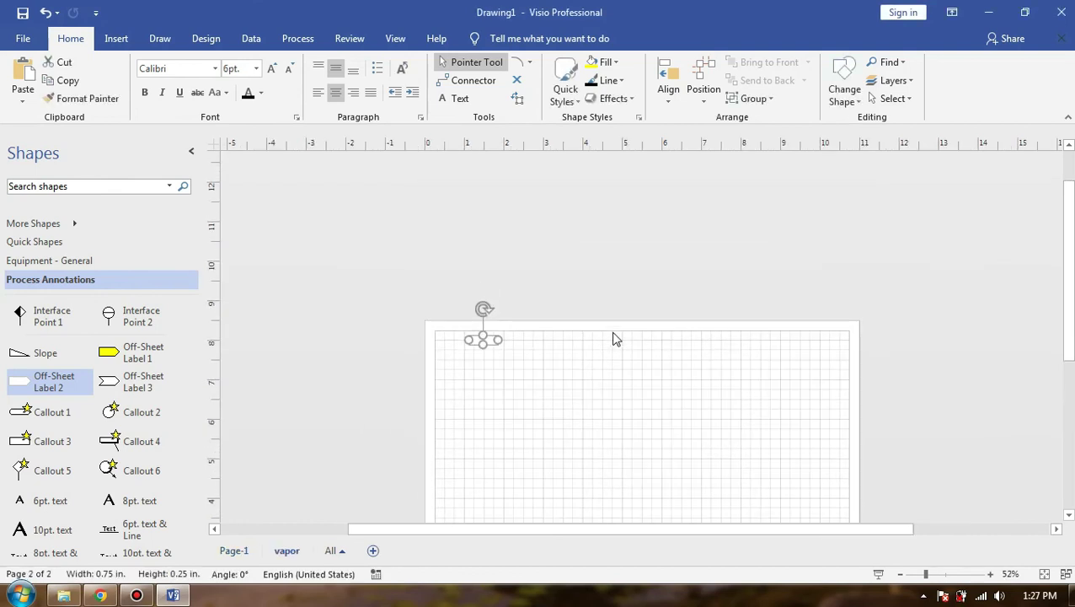
{"action": "left_click", "coordinate": [490, 305]}
- Place an Off-Sheet Label 2 in the empty area left of the shell without a linked page, and rotate it 180°
{"action": "mouse_move", "coordinate": [84, 386]}
{"action": "left_mouse_down"}
{"action": "mouse_move", "coordinate": [444, 332]}
{"action": "mouse_move", "coordinate": [469, 313]}
{"action": "left_mouse_up"}
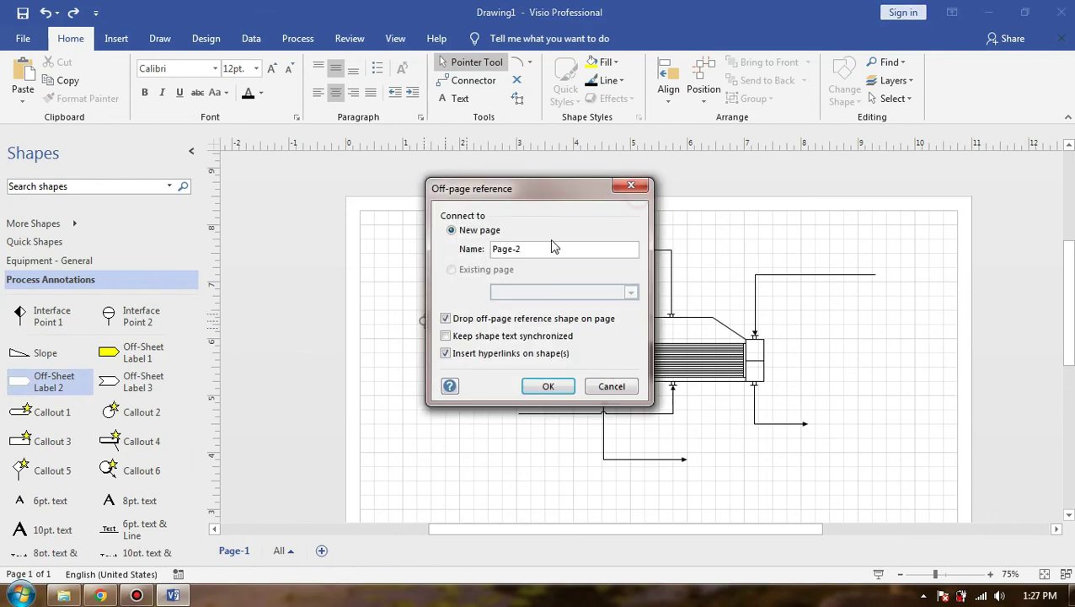
{"action": "key", "text": "Return"}
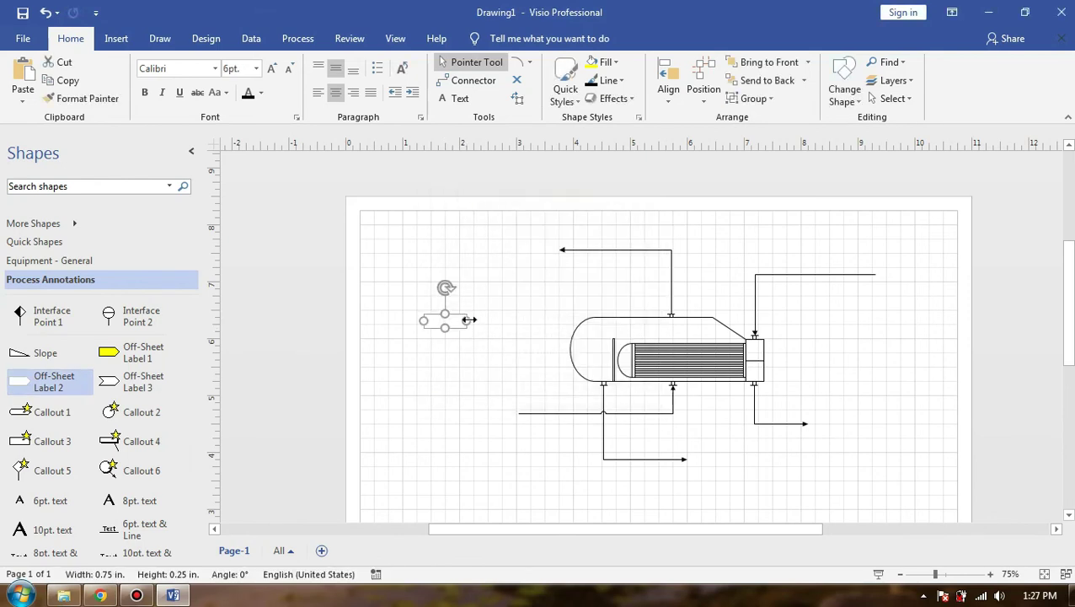
{"action": "left_click_drag", "start_coordinate": [449, 287], "coordinate": [442, 371]}
{"action": "left_click", "coordinate": [443, 326]}
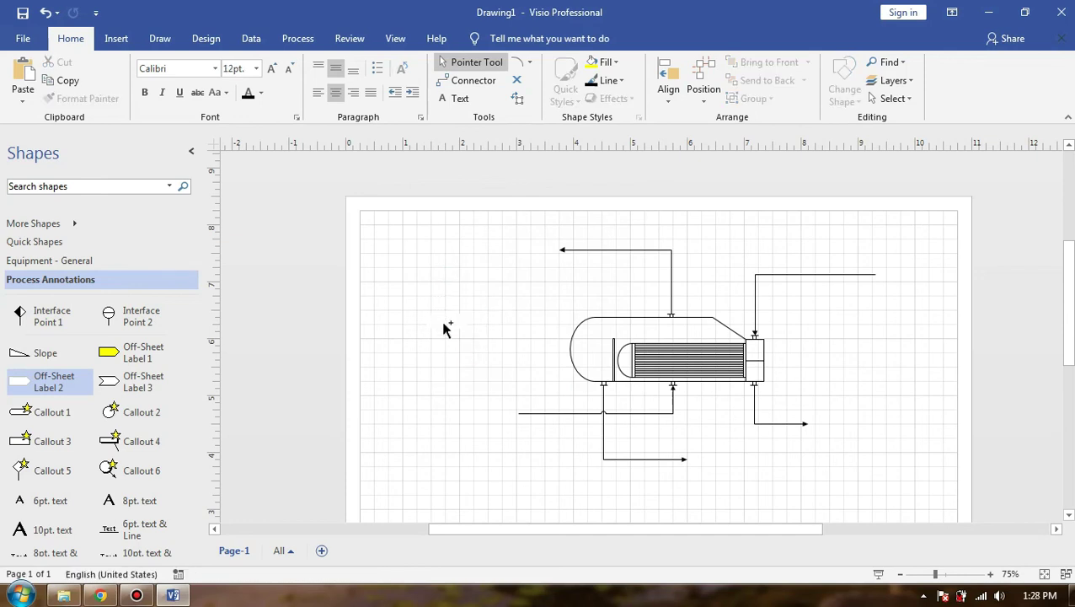
{"action": "left_click", "coordinate": [444, 320]}
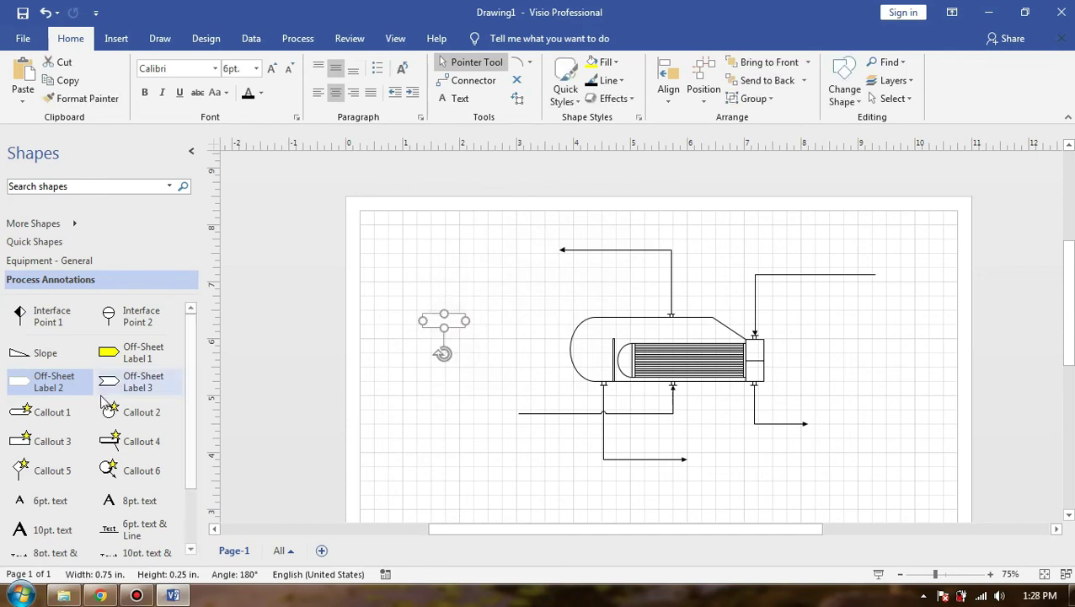
- Place a yellow Off-Sheet Label 1 in the empty area below and left of the shell, without creating a linked page
{"action": "scroll", "coordinate": [177, 396], "scroll_direction": "down", "scroll_amount": 3}
{"action": "scroll", "coordinate": [189, 398], "scroll_direction": "down", "scroll_amount": 2}
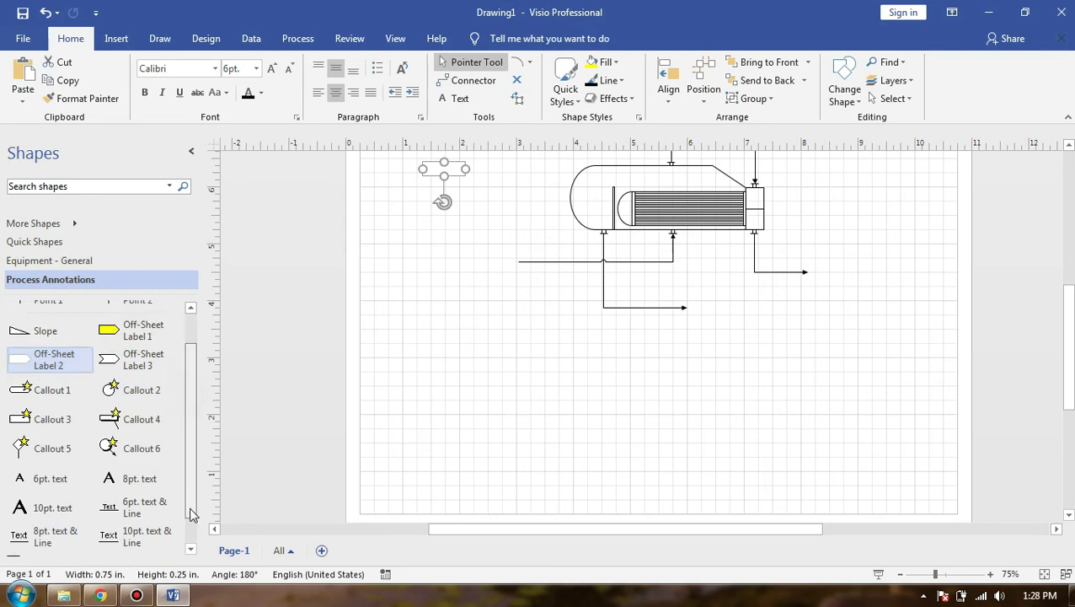
{"action": "scroll", "coordinate": [192, 396], "scroll_direction": "up", "scroll_amount": 2}
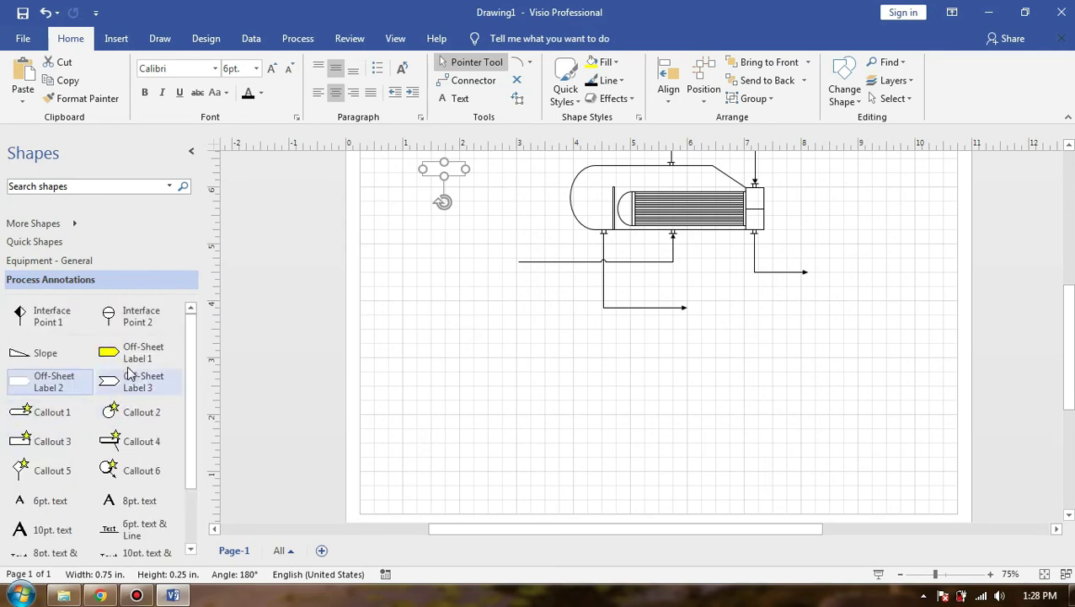
{"action": "left_click_drag", "start_coordinate": [139, 354], "coordinate": [443, 319]}
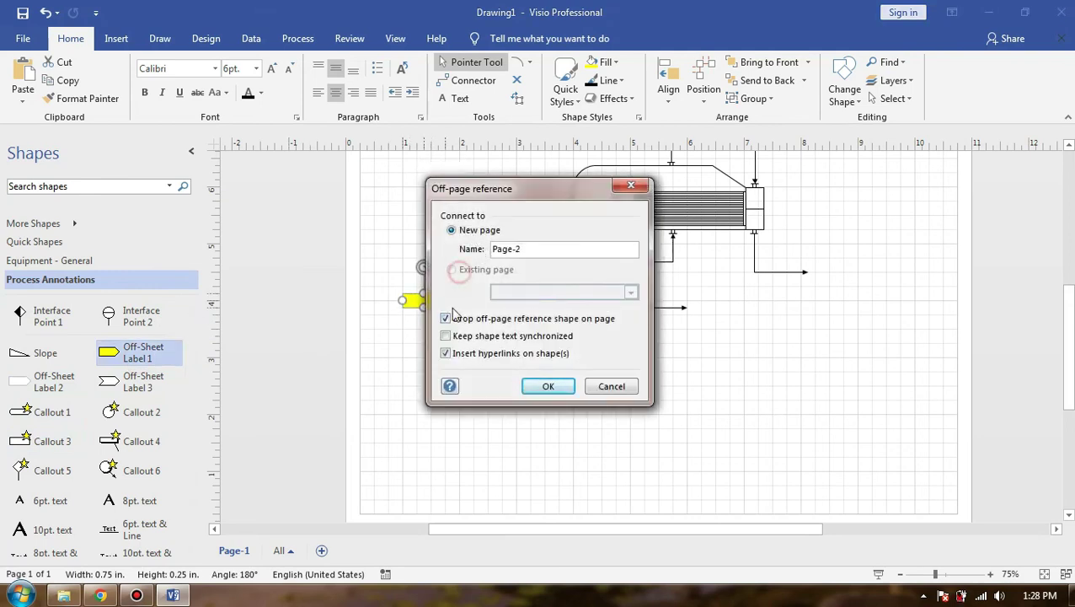
{"action": "left_click", "coordinate": [446, 336]}
{"action": "left_click", "coordinate": [445, 336]}
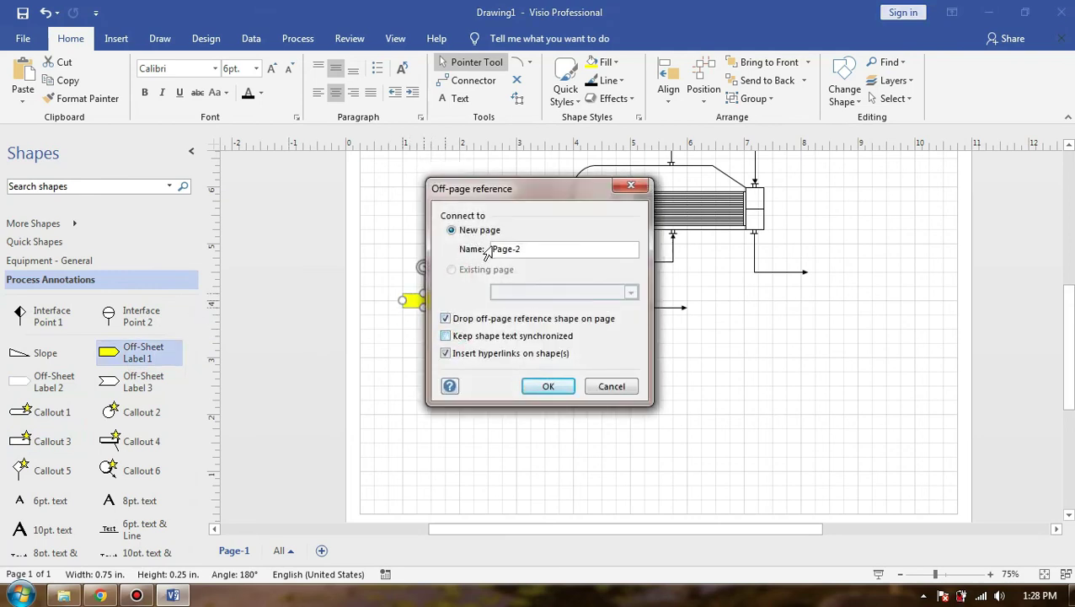
{"action": "left_click", "coordinate": [630, 185]}
{"action": "scroll", "coordinate": [468, 293], "scroll_direction": "up", "scroll_amount": 2}
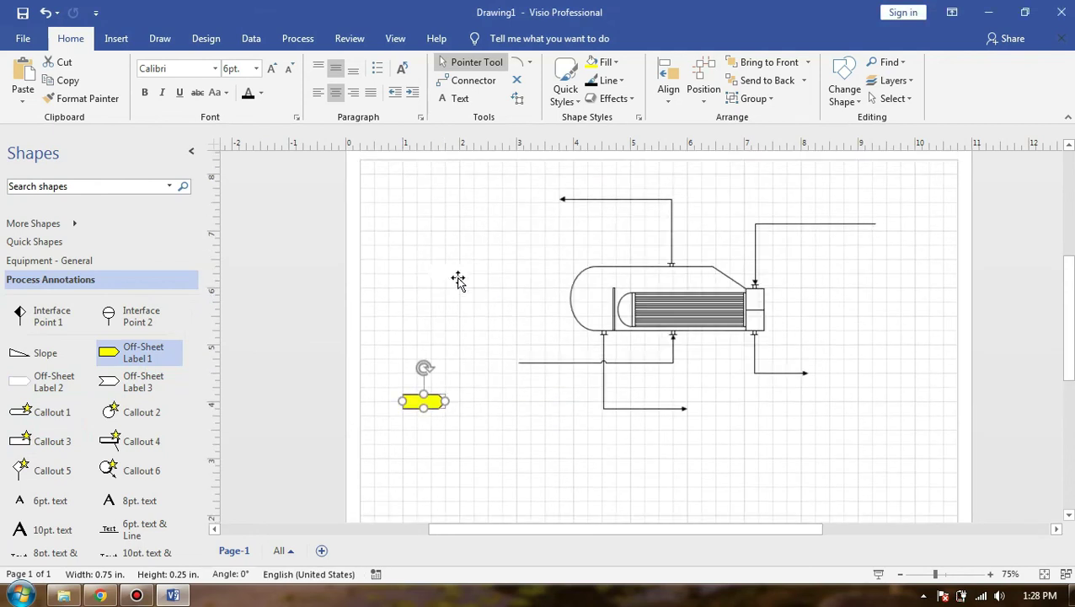
- Remove the unfilled label, and place the yellow label above and left of the shell, rotated 180°
{"action": "left_click", "coordinate": [451, 274]}
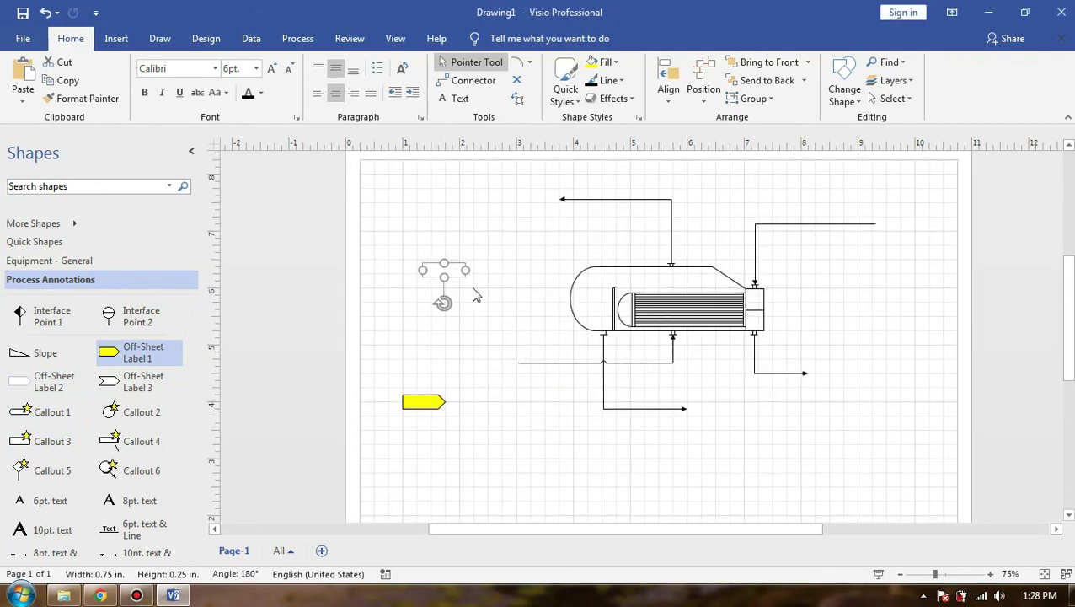
{"action": "left_click", "coordinate": [464, 364]}
{"action": "left_click_drag", "start_coordinate": [418, 400], "coordinate": [470, 253]}
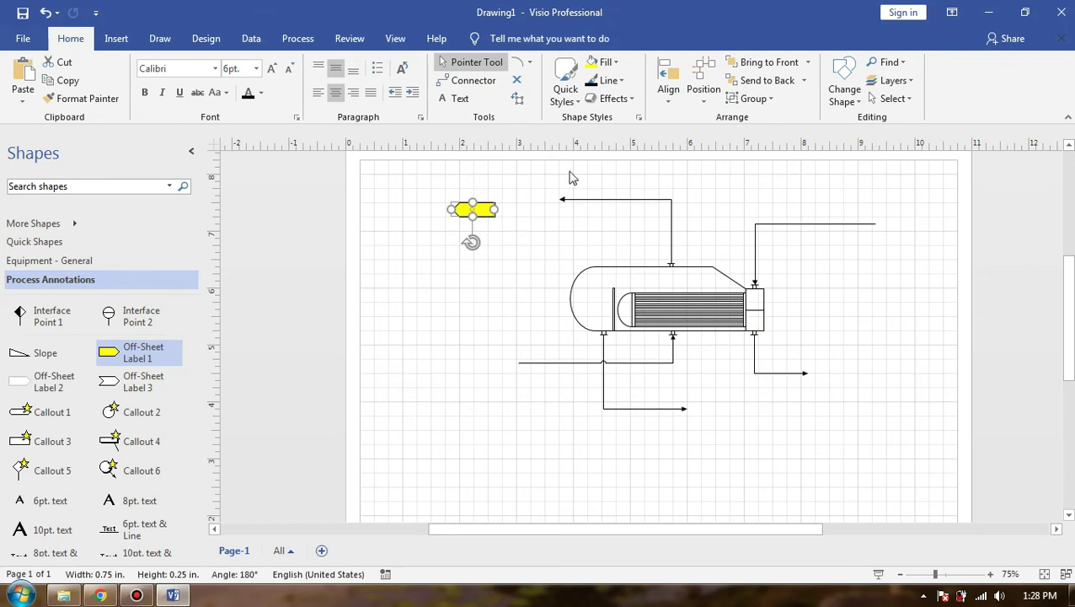
- Set the yellow off-sheet label to No Fill
{"action": "left_click", "coordinate": [618, 64]}
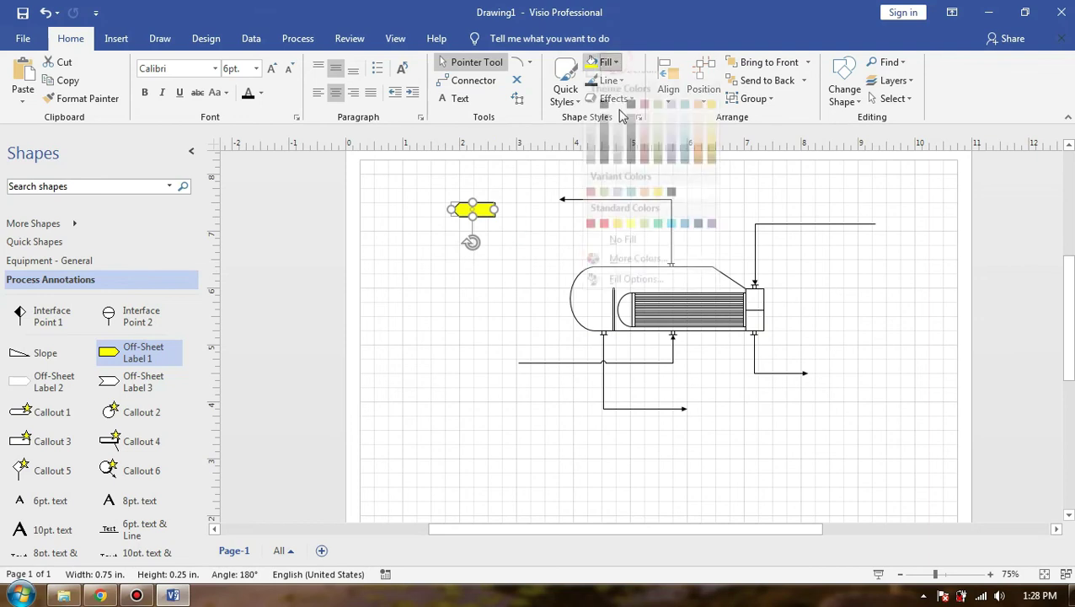
{"action": "key", "text": "Escape"}
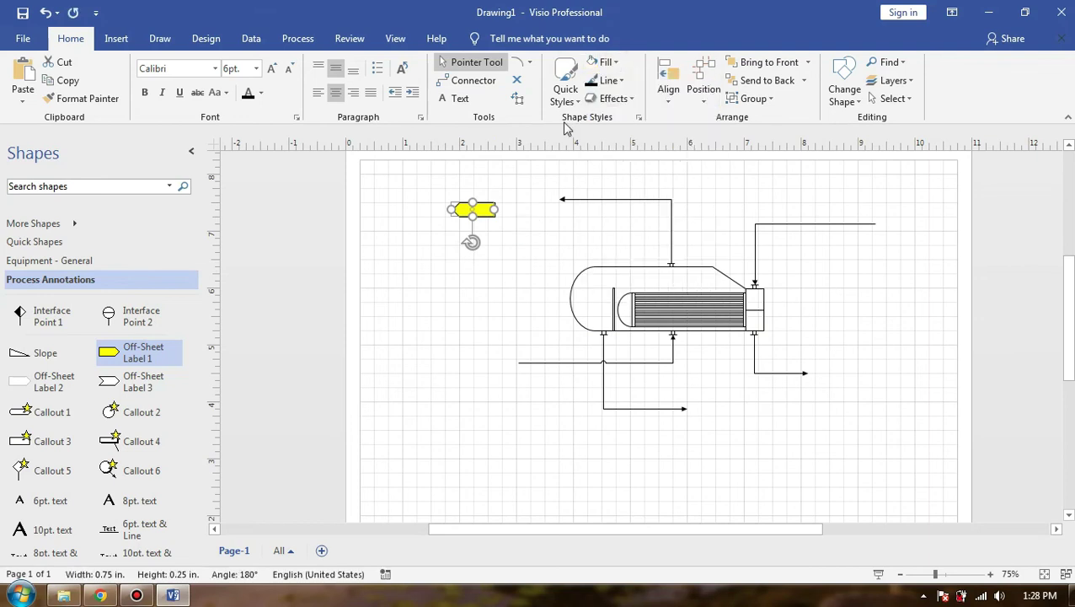
{"action": "left_click", "coordinate": [482, 199]}
{"action": "left_click", "coordinate": [573, 93]}
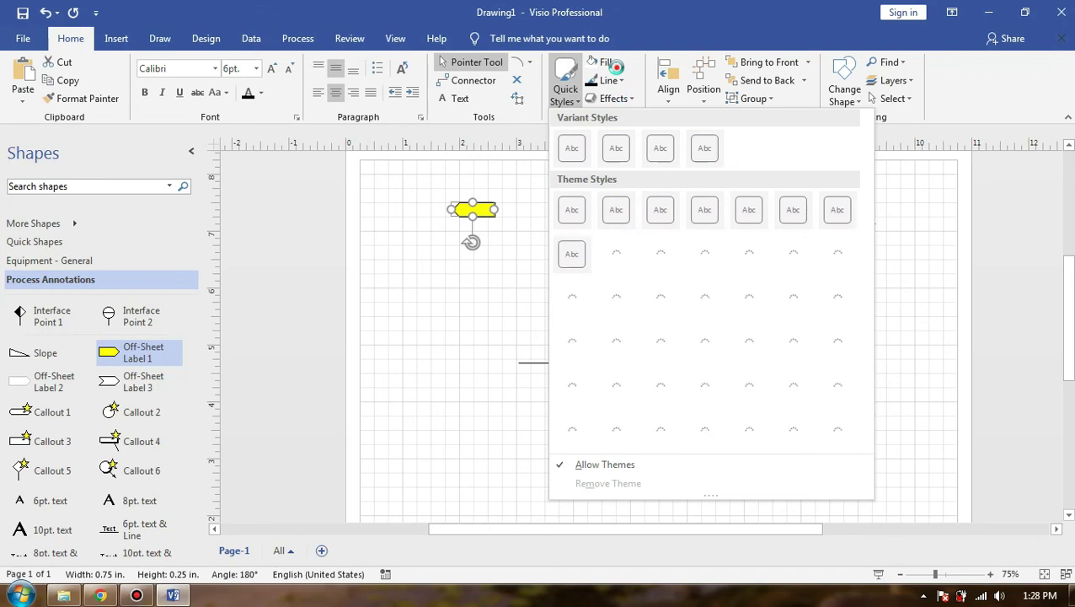
{"action": "left_click", "coordinate": [605, 61]}
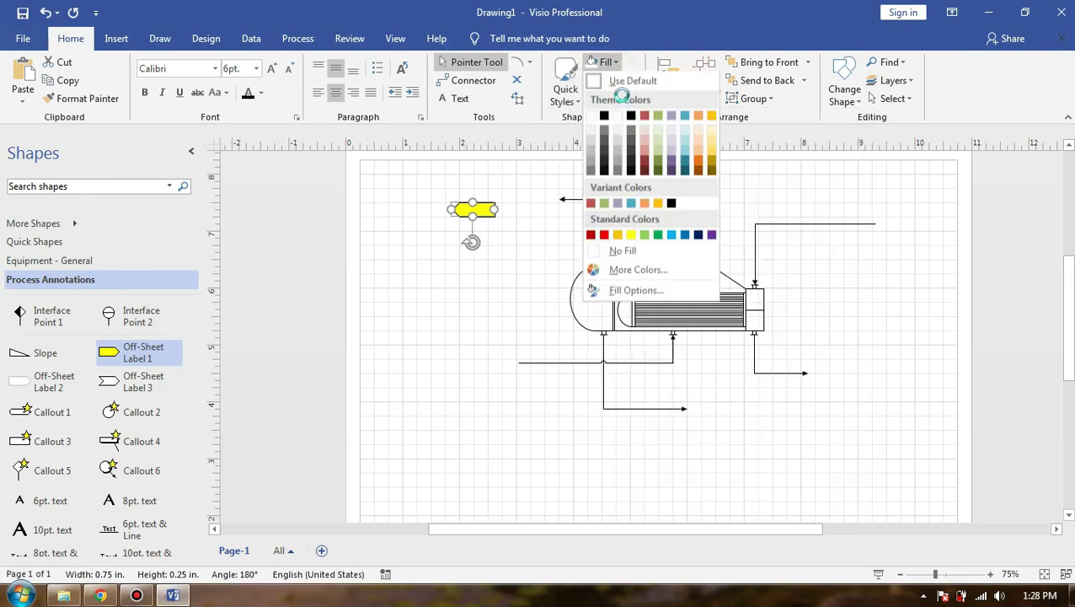
{"action": "left_click", "coordinate": [623, 251]}
{"action": "left_click", "coordinate": [540, 239]}
{"action": "scroll", "coordinate": [420, 221], "scroll_direction": "up", "scroll_amount": 3}
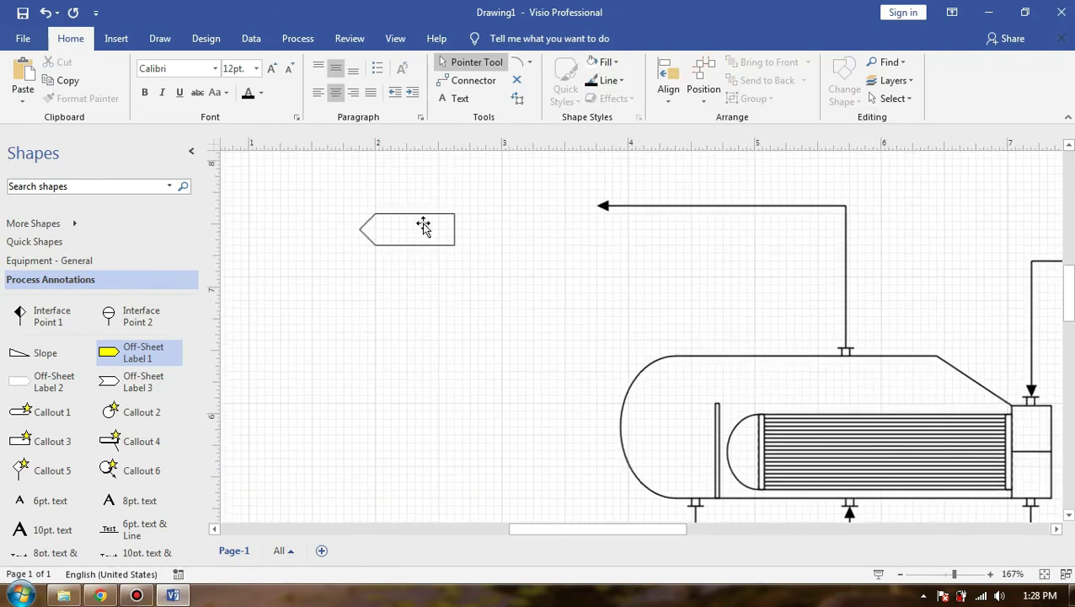
- Attach the arrow end of the shell's upper outlet line to the flat end of the off-sheet label
{"action": "left_click_drag", "start_coordinate": [425, 225], "coordinate": [597, 212]}
{"action": "left_click", "coordinate": [599, 211]}
{"action": "left_click", "coordinate": [535, 246]}
{"action": "left_click", "coordinate": [501, 235]}
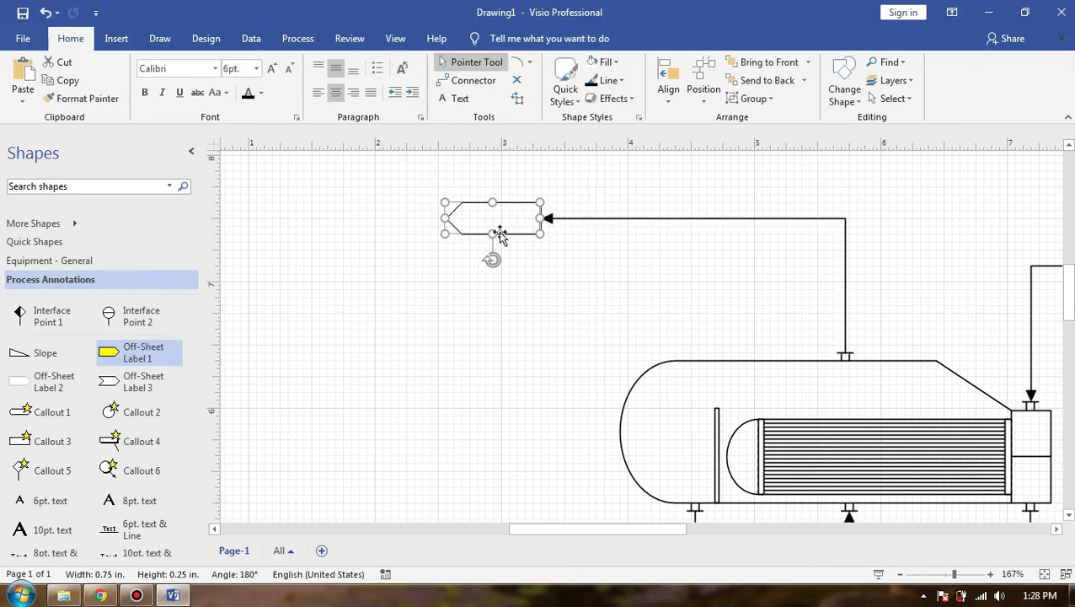
- Enter the text Vapor in the off-sheet label at the upper outlet line
{"action": "right_click", "coordinate": [542, 229]}
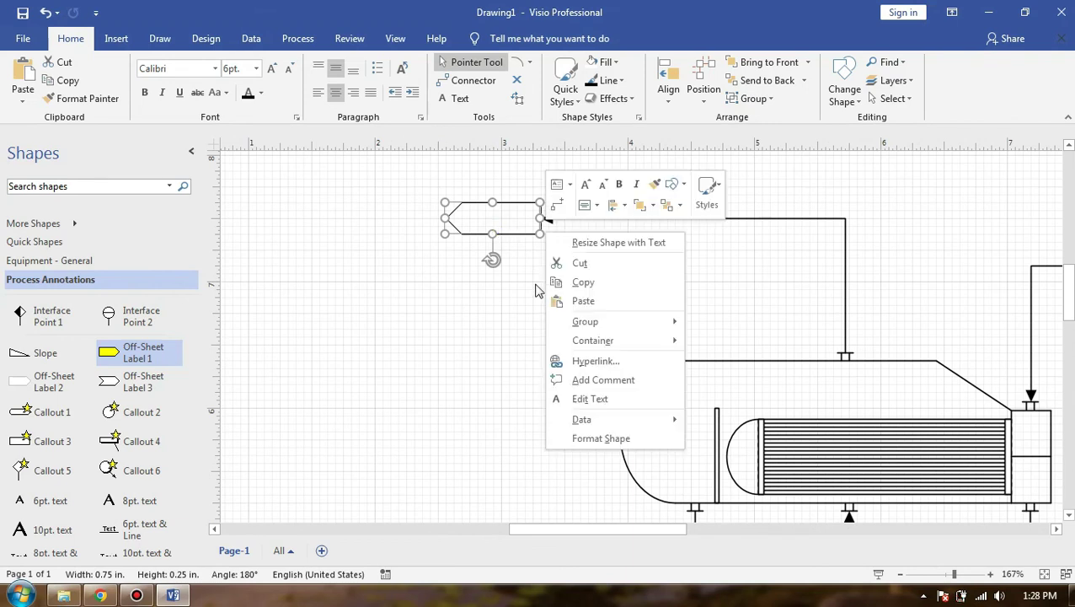
{"action": "left_click", "coordinate": [598, 398]}
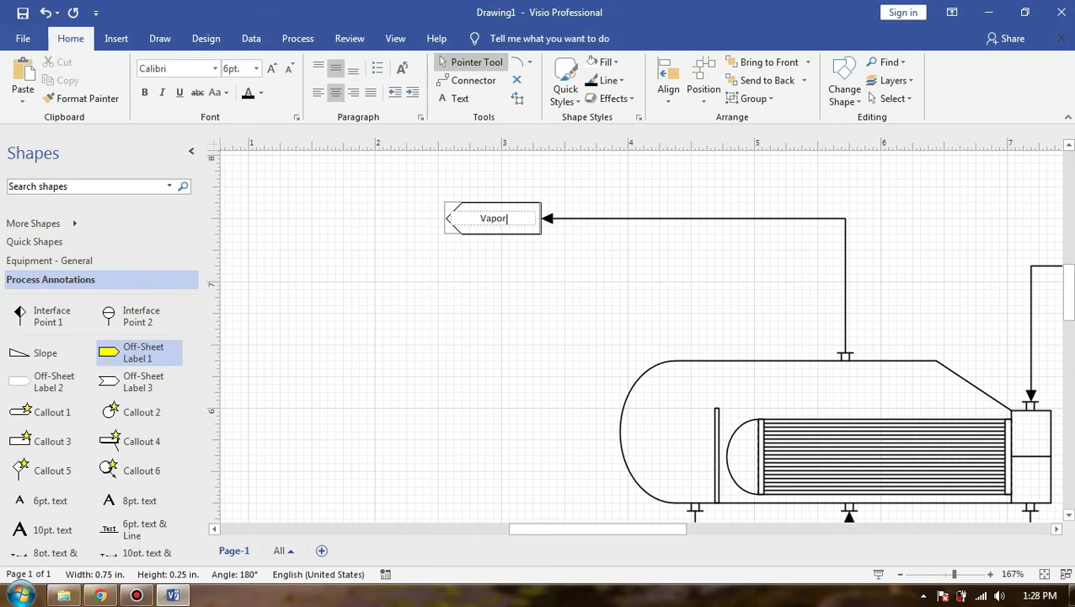
{"action": "left_click", "coordinate": [610, 354]}
- Paste a copy of the Vapor label near the feed line's open end without a linked page, and rotate it to 0°
{"action": "left_click", "coordinate": [520, 226]}
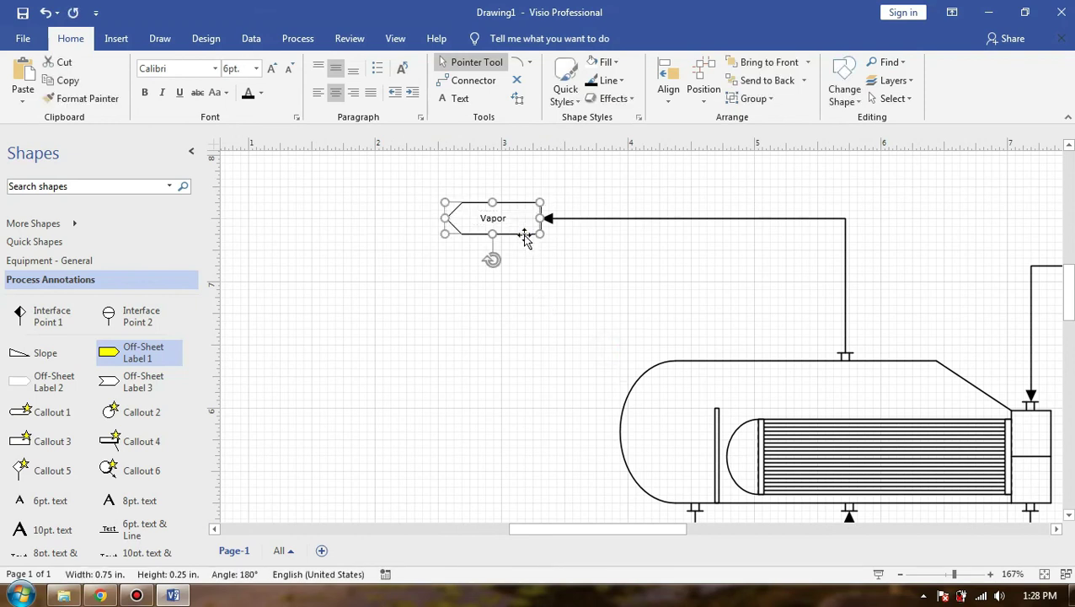
{"action": "scroll", "coordinate": [632, 376], "scroll_direction": "down", "scroll_amount": 5}
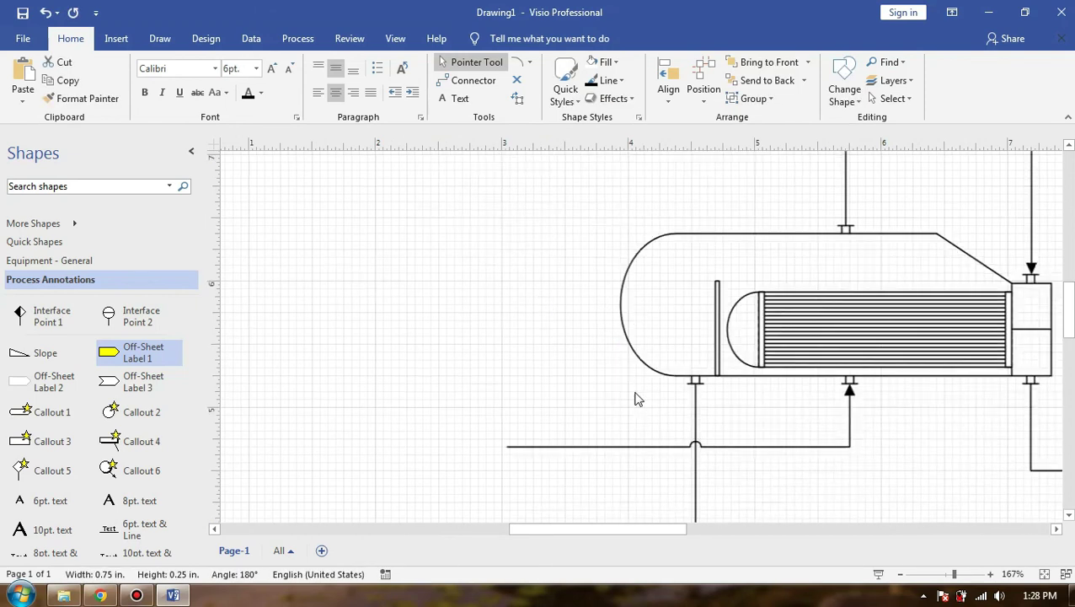
{"action": "left_click", "coordinate": [402, 379]}
{"action": "key", "text": "ctrl+v"}
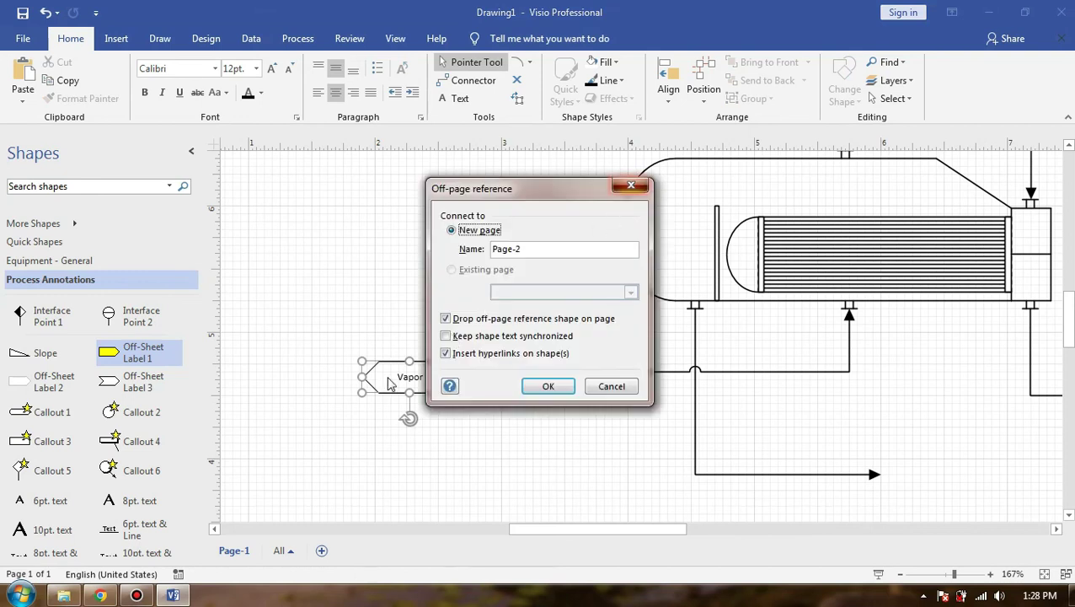
{"action": "left_click", "coordinate": [634, 184]}
{"action": "left_click_drag", "start_coordinate": [409, 419], "coordinate": [411, 315]}
- Connect the feed line's open end to the copied label's tip, and change the label text to Feed Liquid
{"action": "left_click_drag", "start_coordinate": [506, 372], "coordinate": [457, 377]}
{"action": "double_click", "coordinate": [413, 376]}
{"action": "left_click", "coordinate": [414, 377]}
{"action": "left_click", "coordinate": [414, 377]}
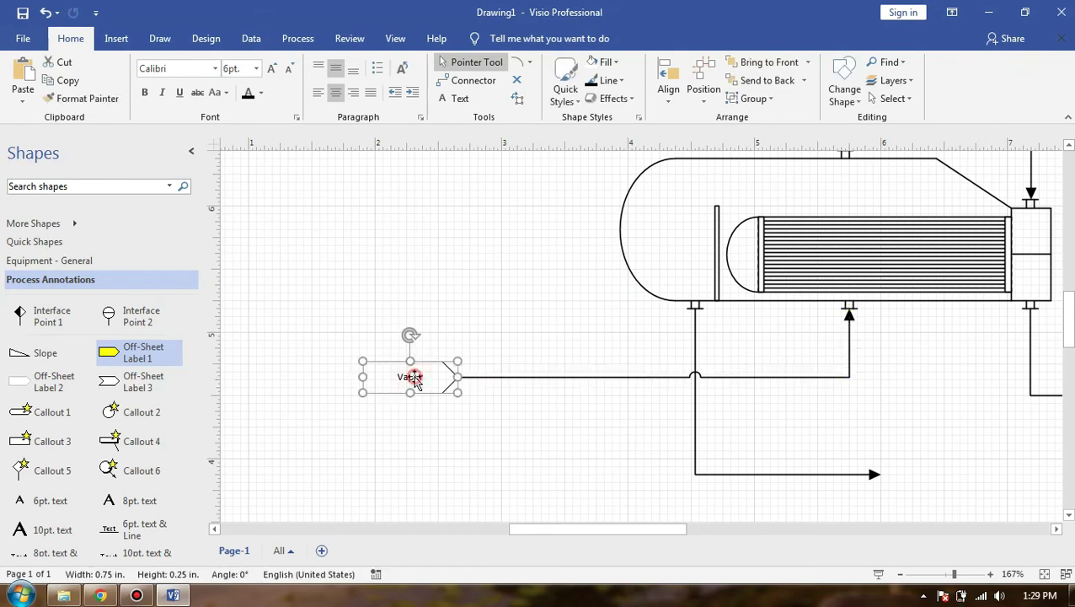
{"action": "left_click", "coordinate": [414, 377]}
{"action": "right_click", "coordinate": [420, 379]}
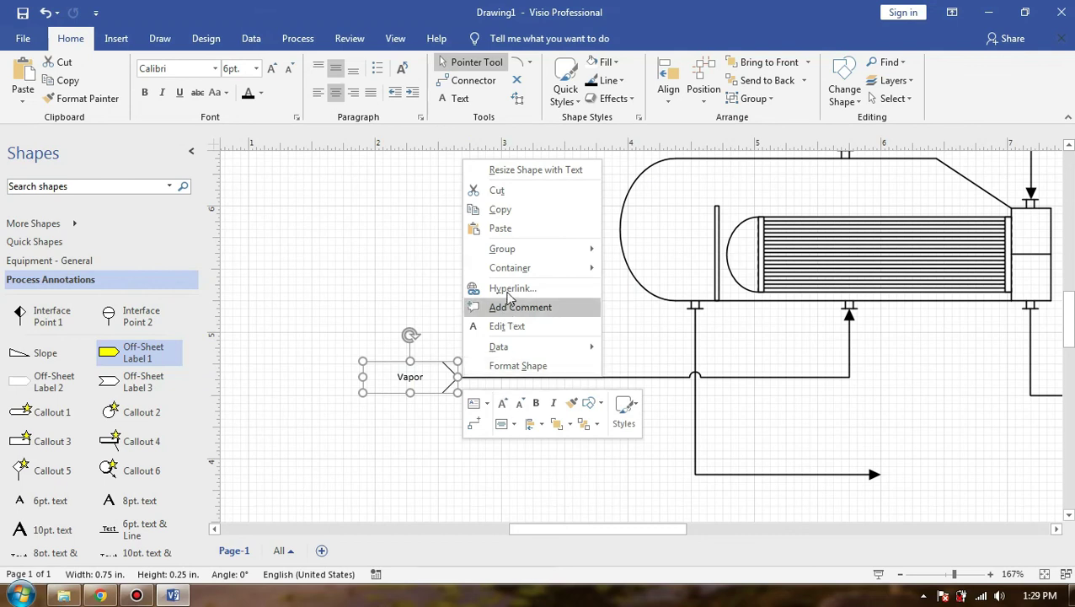
{"action": "left_click", "coordinate": [509, 327]}
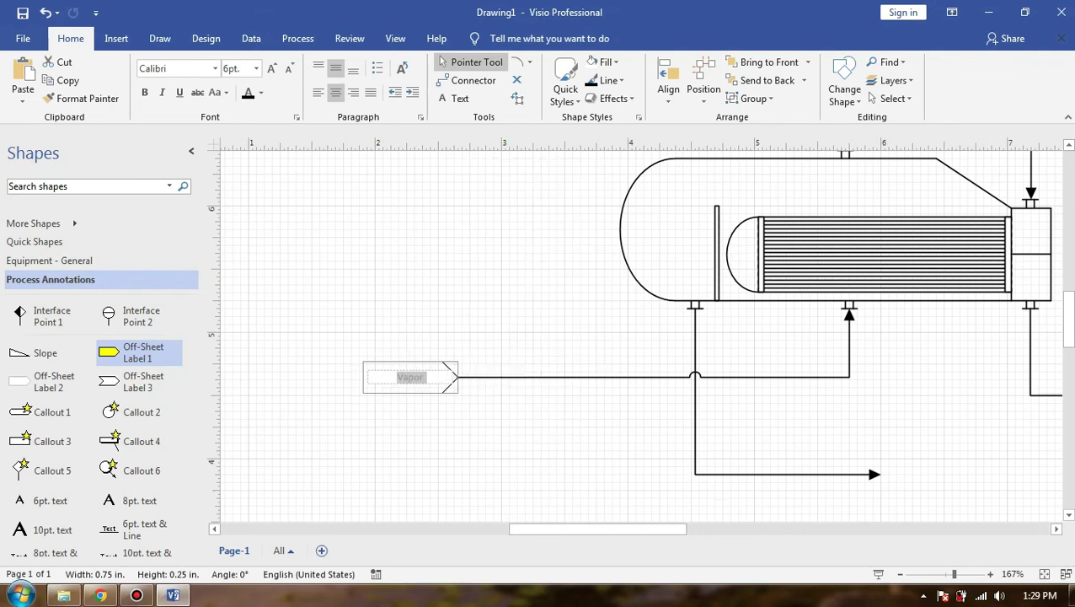
{"action": "type", "text": "Feed"}
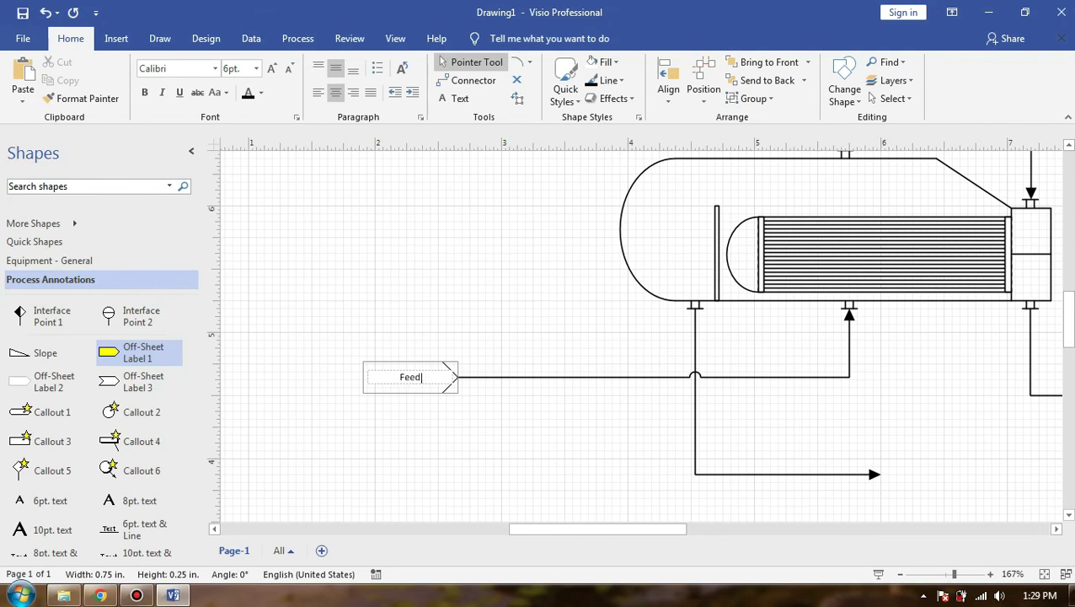
{"action": "type", "text": " Liquid"}
{"action": "left_click", "coordinate": [459, 371]}
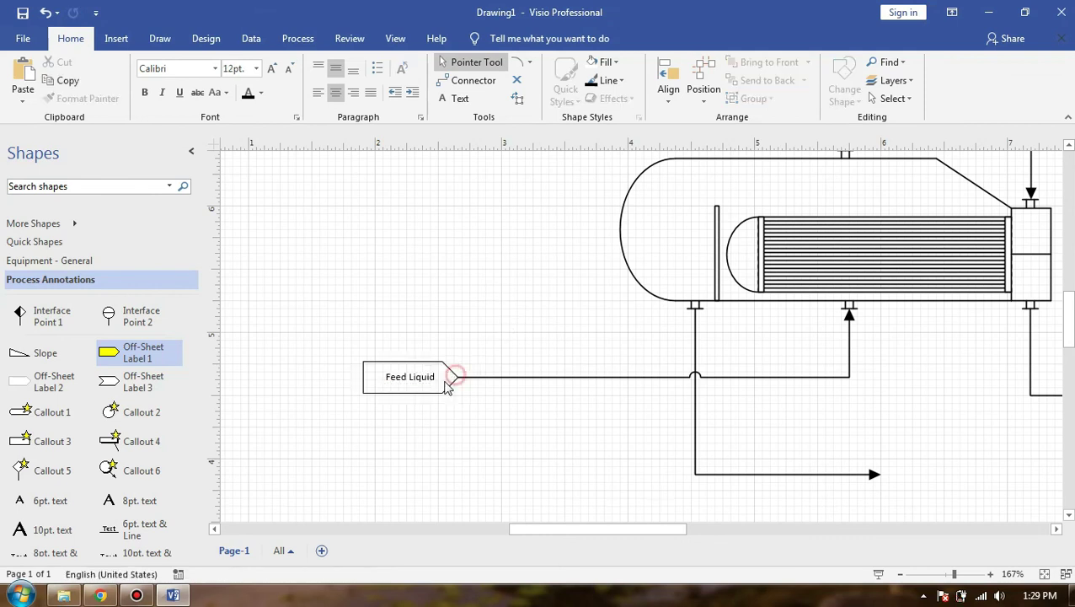
- Copy the Feed Liquid label
{"action": "left_click", "coordinate": [442, 392]}
{"action": "key", "text": "ctrl+c"}
- Try pasting the label at the lower outlet arrow linked to a new page named Page-2, and undo it
{"action": "key", "text": "ctrl+v"}
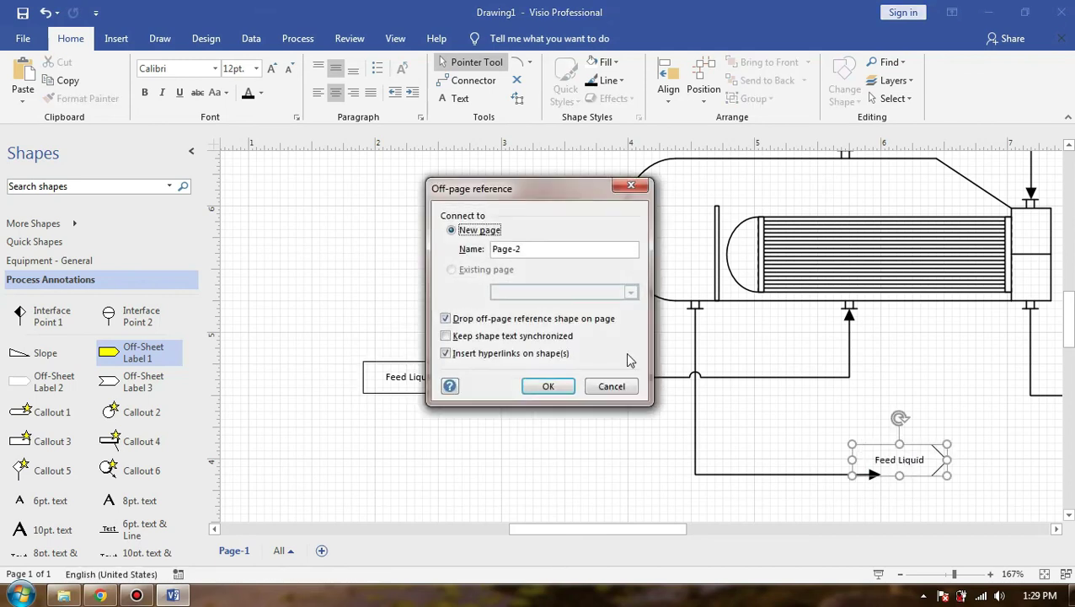
{"action": "left_click", "coordinate": [560, 381]}
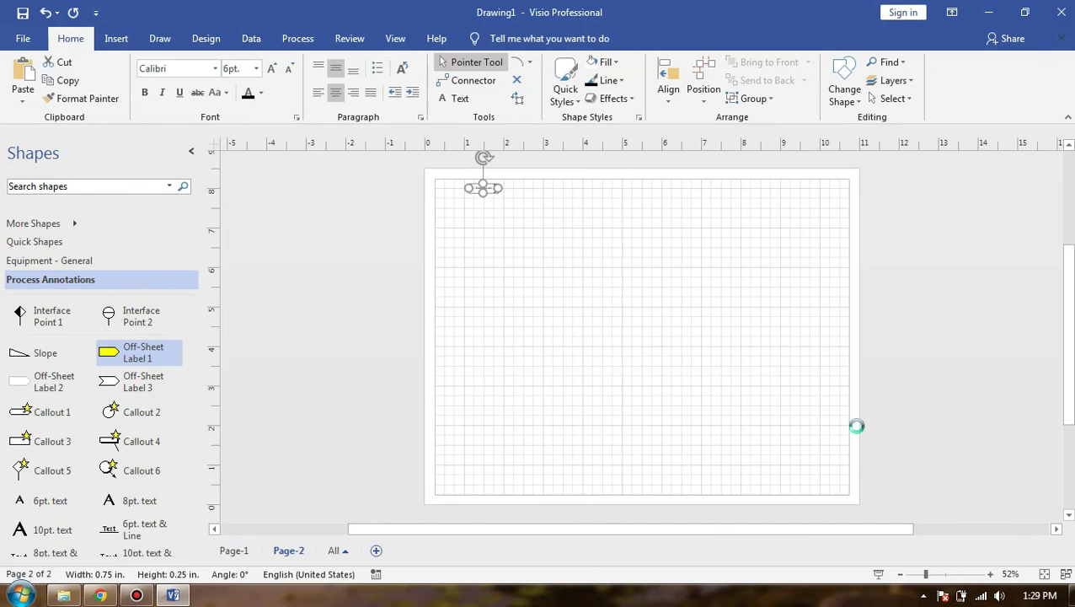
{"action": "key", "text": "ctrl+z"}
{"action": "key", "text": "ctrl+z"}
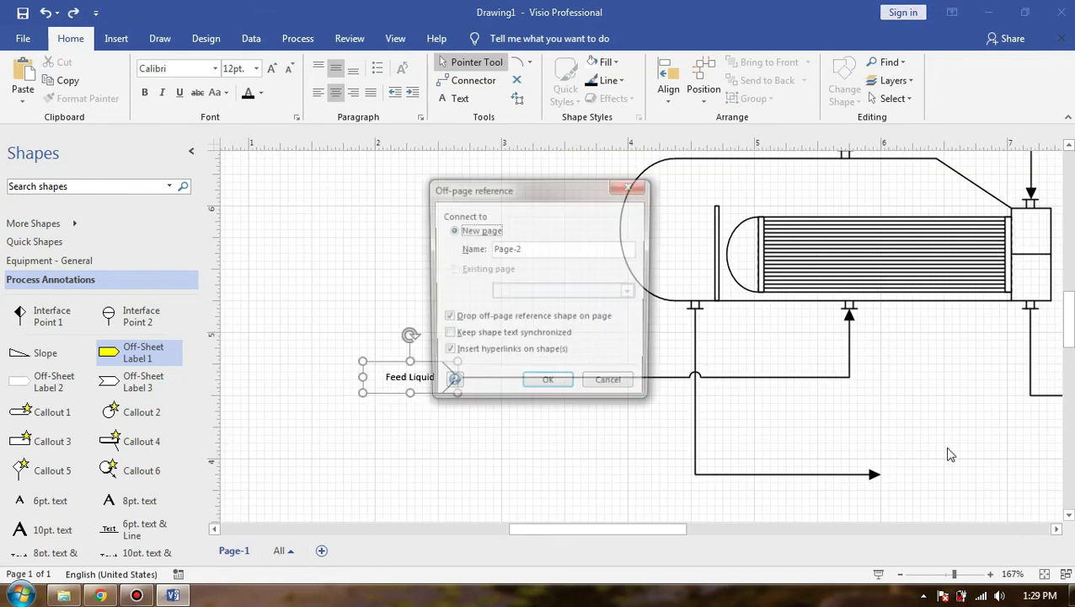
{"action": "left_click", "coordinate": [631, 384]}
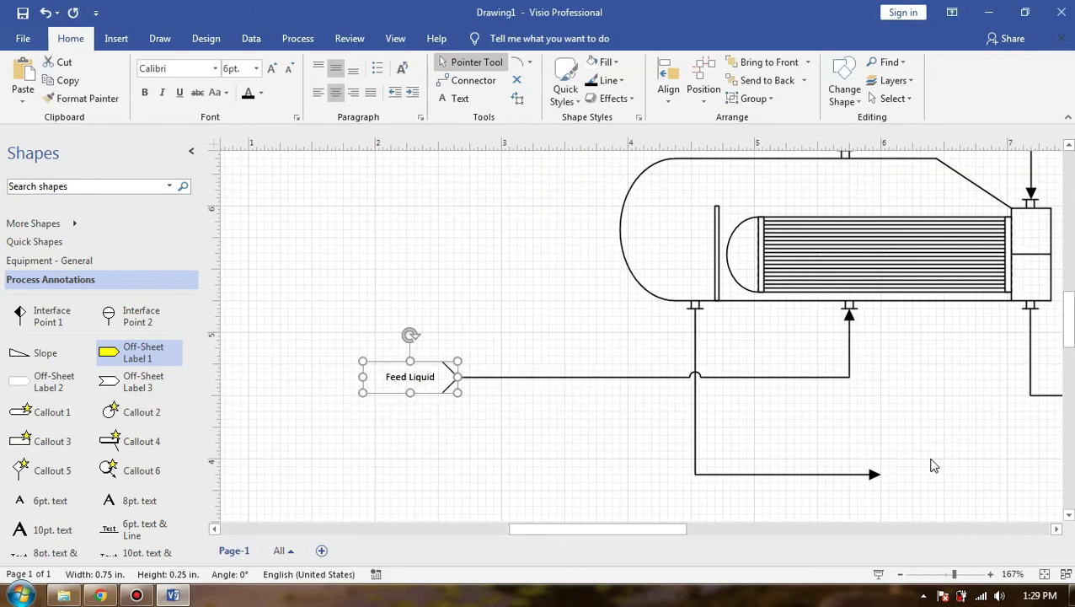
- Paste the Feed Liquid label at the lower shell outlet without a linked page, and attach the outlet line's arrow to its flat end
{"action": "scroll", "coordinate": [487, 288], "scroll_direction": "down", "scroll_amount": 3}
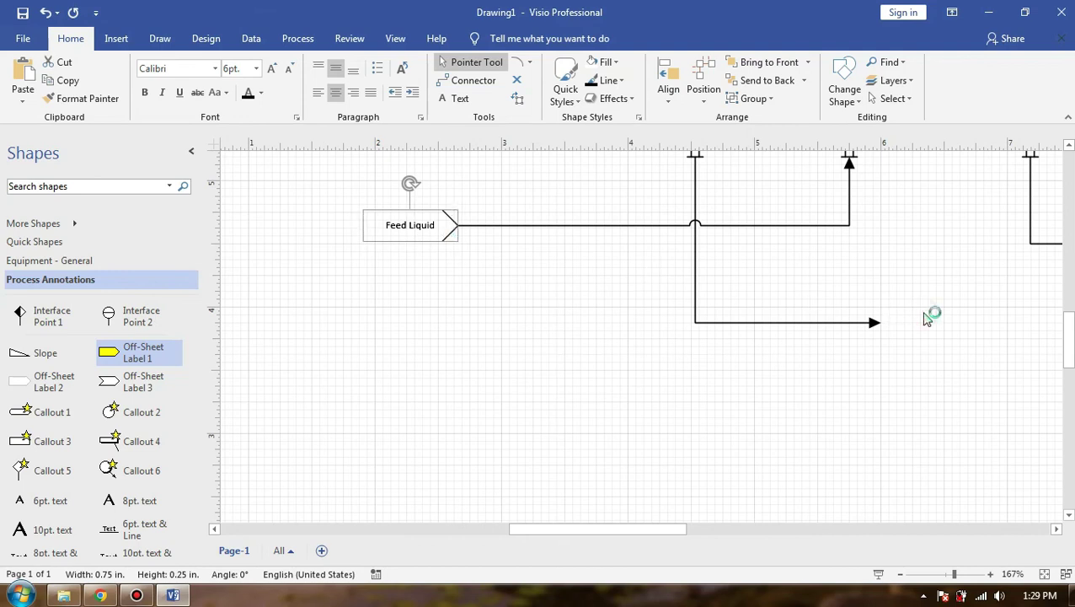
{"action": "key", "text": "ctrl+v"}
{"action": "key", "text": "Escape"}
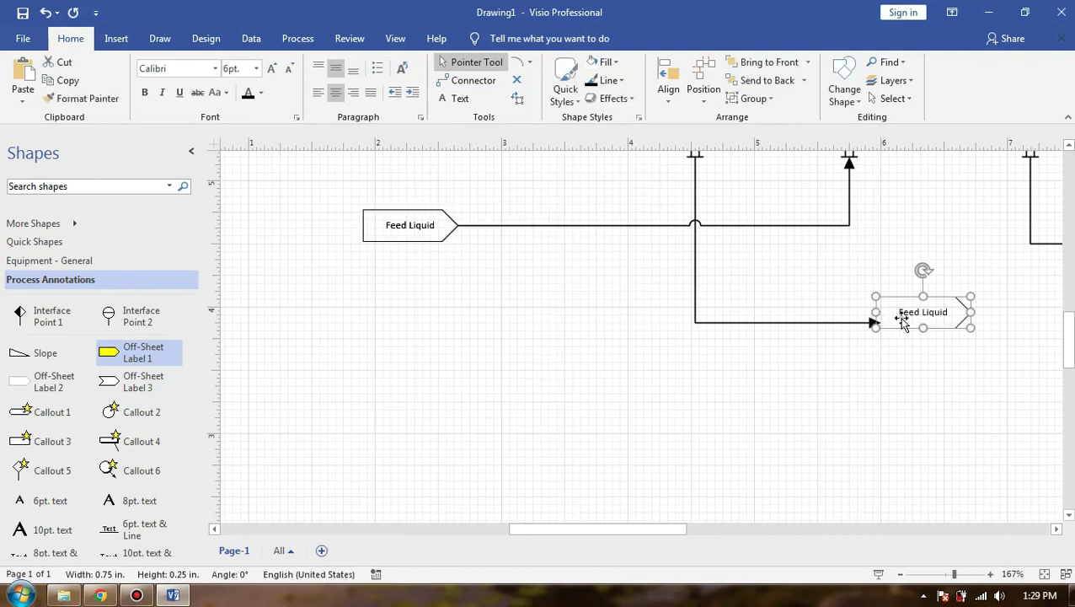
{"action": "left_click_drag", "start_coordinate": [874, 322], "coordinate": [876, 313]}
- Change the text of the label at the lower shell outlet line to Bottom Produk
{"action": "left_click", "coordinate": [933, 312]}
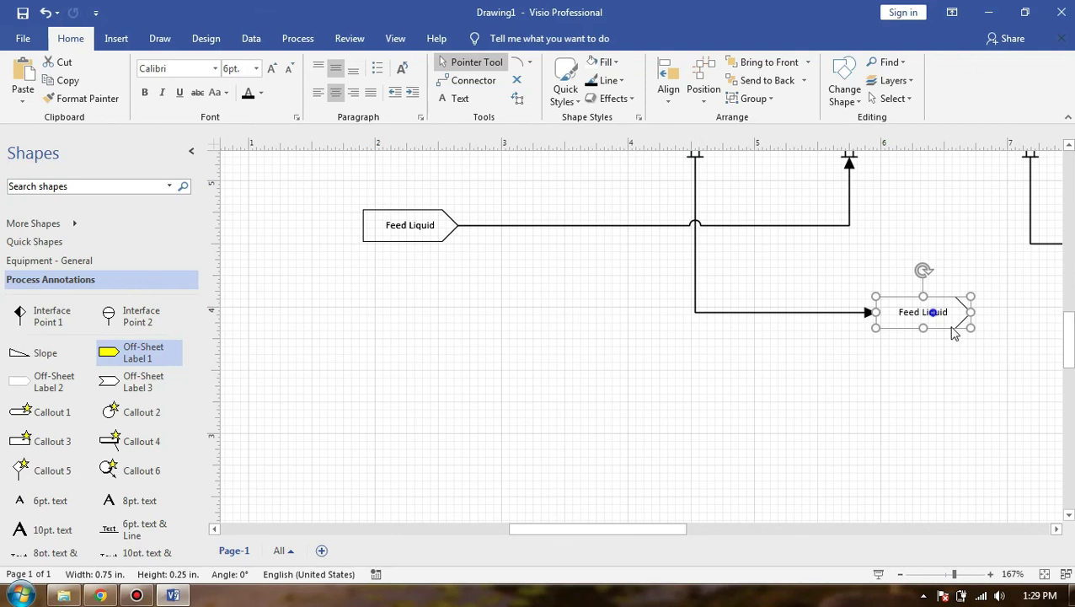
{"action": "right_click", "coordinate": [953, 331]}
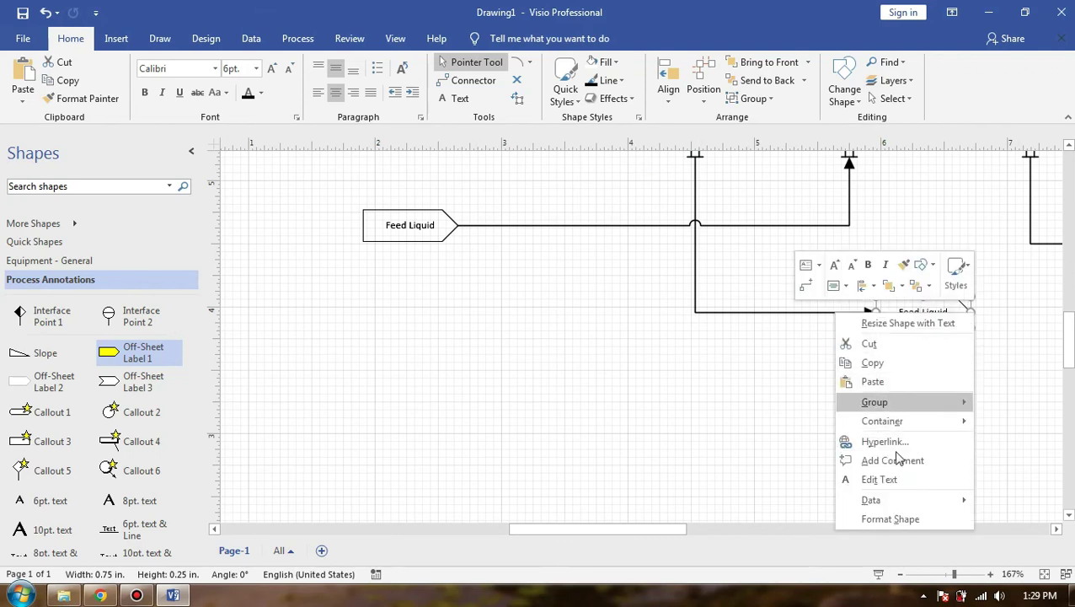
{"action": "left_click", "coordinate": [898, 481]}
{"action": "type", "text": "B"}
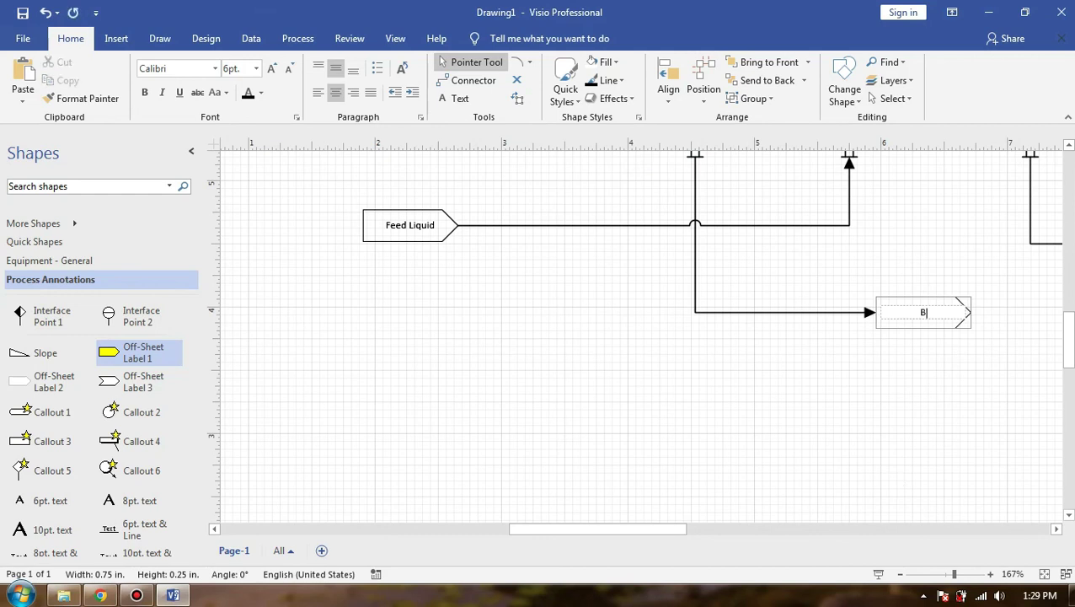
{"action": "type", "text": "ottom Produk"}
{"action": "left_click", "coordinate": [1011, 312]}
- Paste a copy of the Bottom Produk label beyond the channel's lower outlet line without a linked page, and connect the line's arrow to it
{"action": "left_click", "coordinate": [947, 308]}
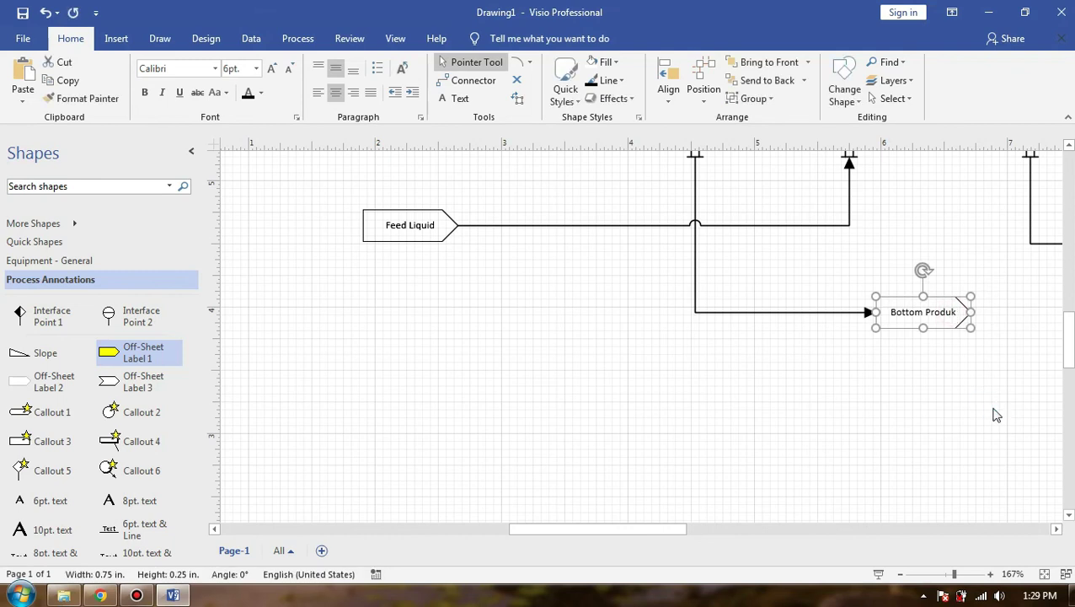
{"action": "scroll", "coordinate": [996, 415], "scroll_direction": "down", "scroll_amount": 3, "text": "ctrl"}
{"action": "scroll", "coordinate": [758, 506], "scroll_direction": "up", "scroll_amount": 3}
{"action": "scroll", "coordinate": [902, 354], "scroll_direction": "right", "scroll_amount": 5}
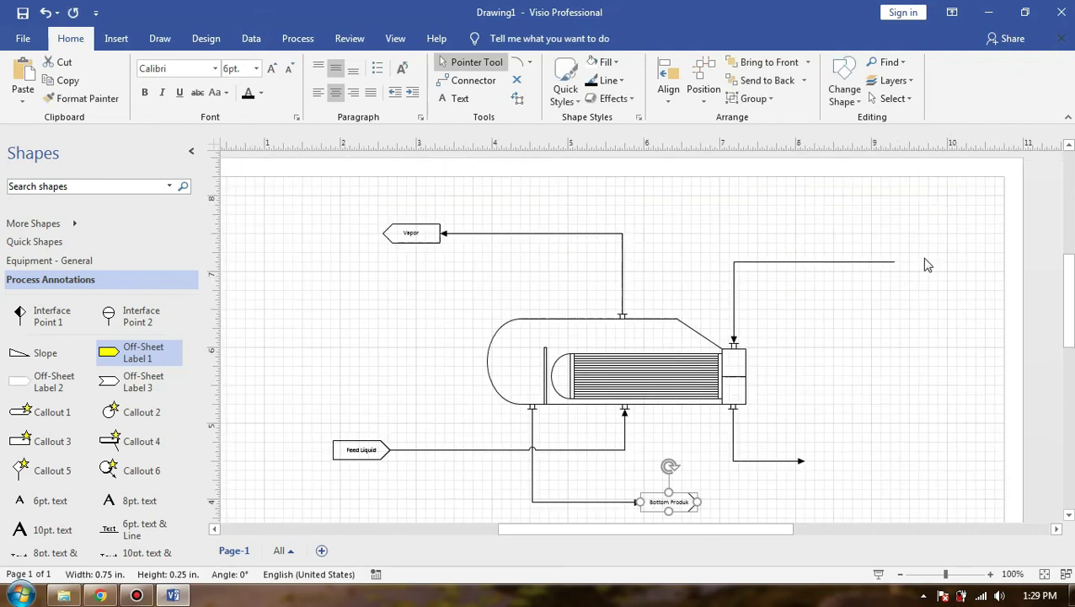
{"action": "left_click", "coordinate": [904, 457]}
{"action": "key", "text": "ctrl+v"}
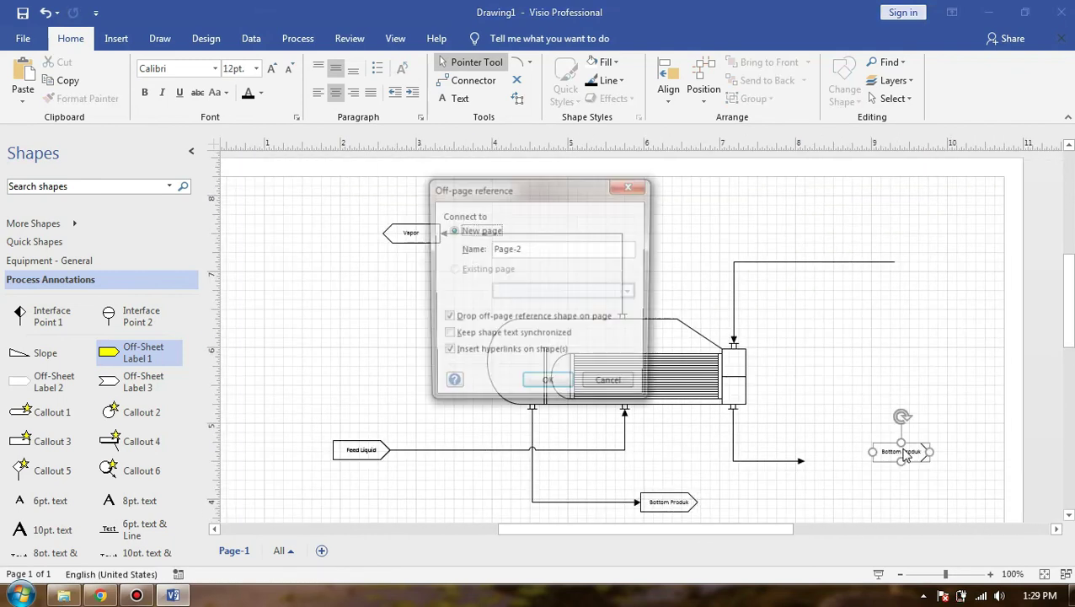
{"action": "left_click", "coordinate": [640, 177]}
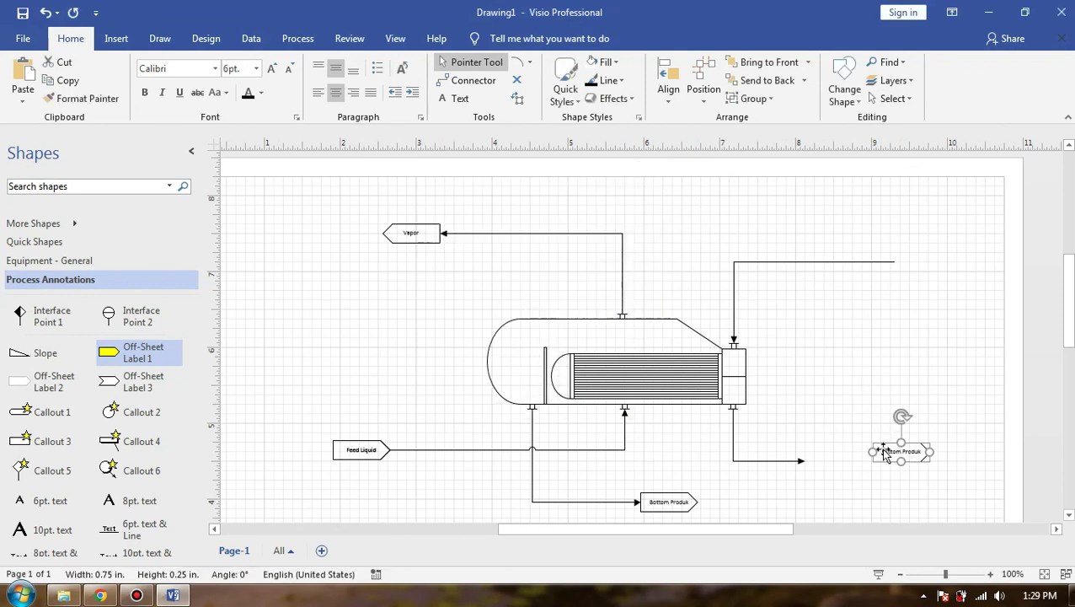
{"action": "left_click", "coordinate": [802, 464]}
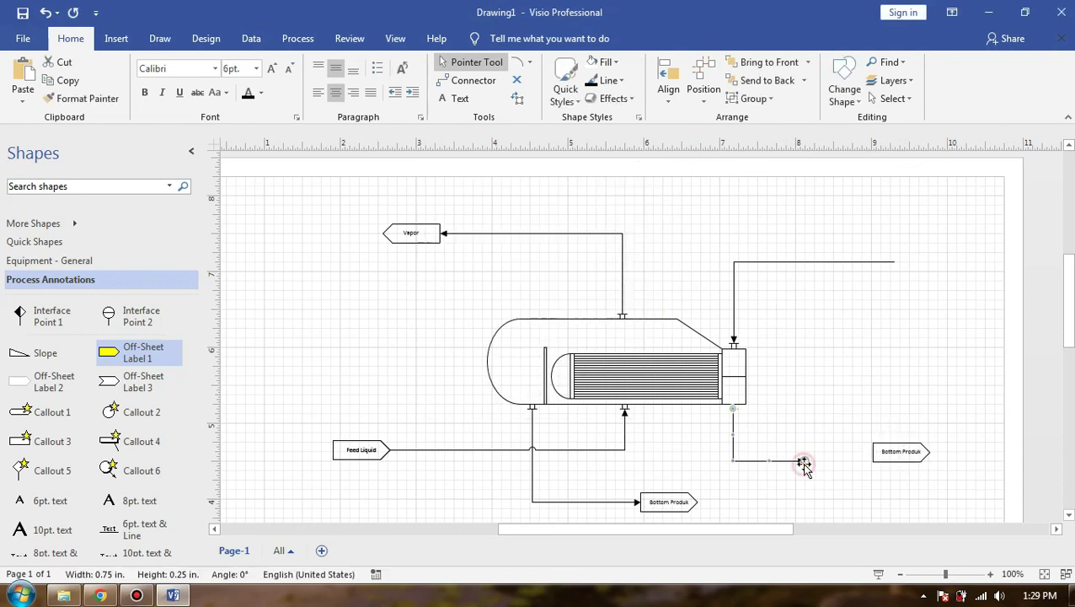
{"action": "left_click_drag", "start_coordinate": [901, 453], "coordinate": [901, 452]}
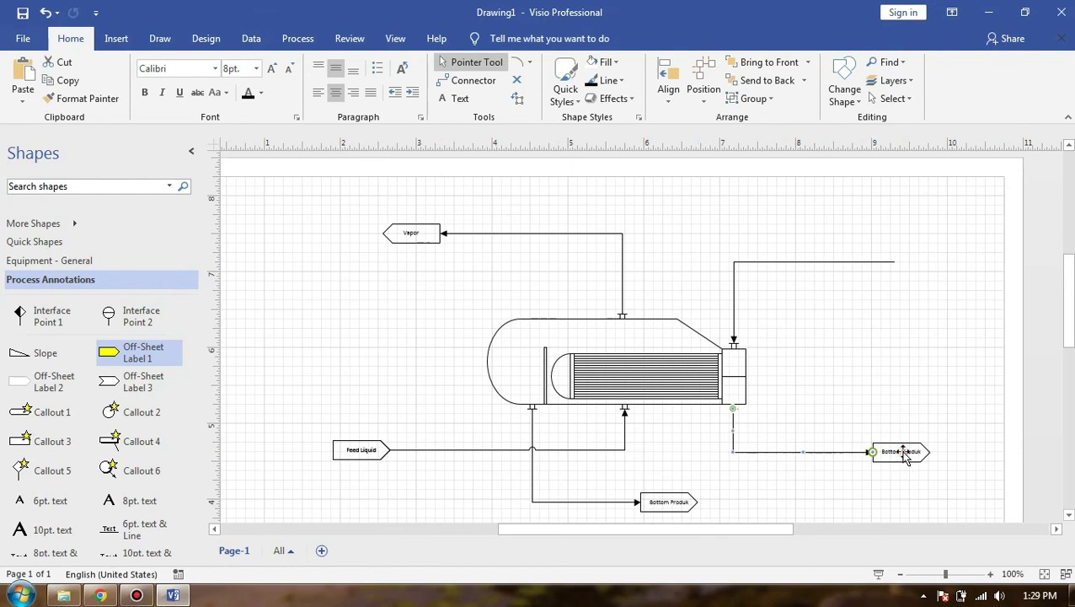
- Change the text of the label at the channel's lower outlet line to Condensat
{"action": "left_click", "coordinate": [900, 452]}
{"action": "right_click", "coordinate": [935, 401]}
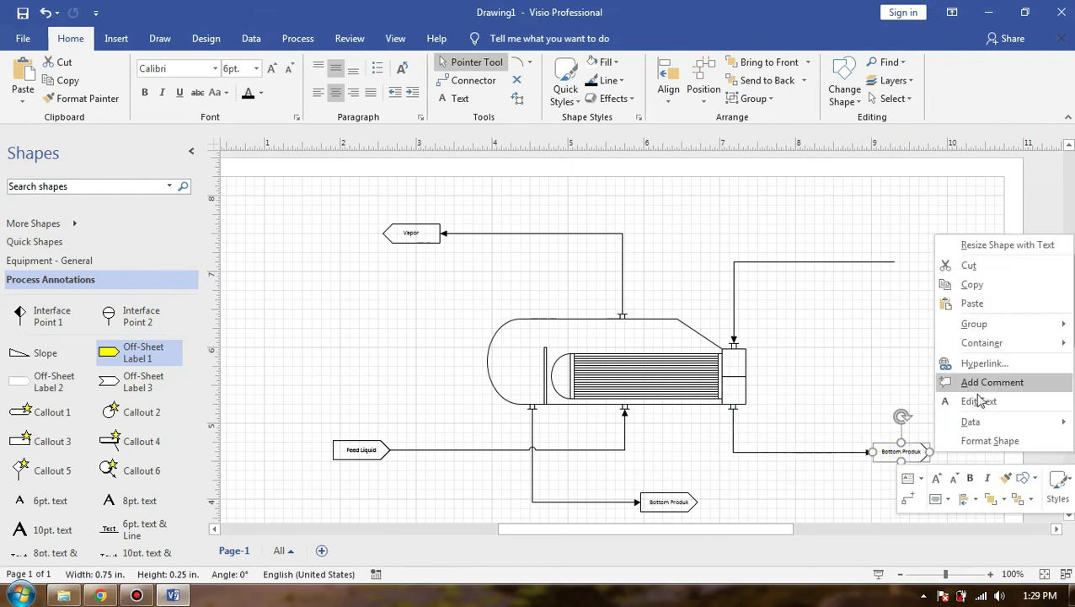
{"action": "left_click", "coordinate": [979, 399]}
{"action": "type", "text": "Condensat"}
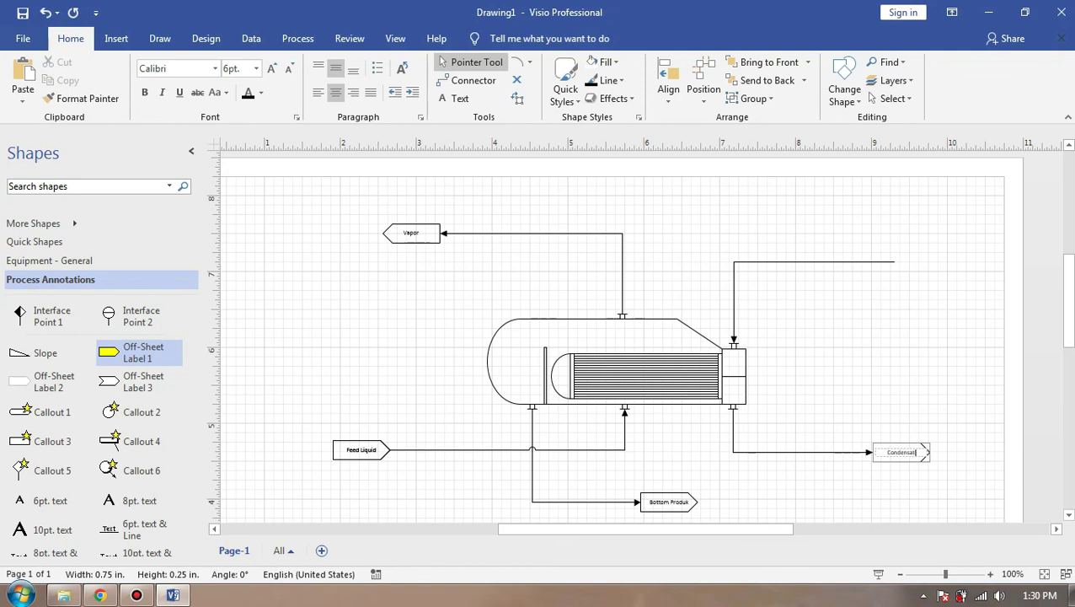
- Paste a copy of the Condensat label below the open end of the channel's upper line without a linked page, and rotate it 180°
{"action": "left_click", "coordinate": [910, 451]}
{"action": "left_click", "coordinate": [910, 451]}
{"action": "left_click", "coordinate": [916, 306]}
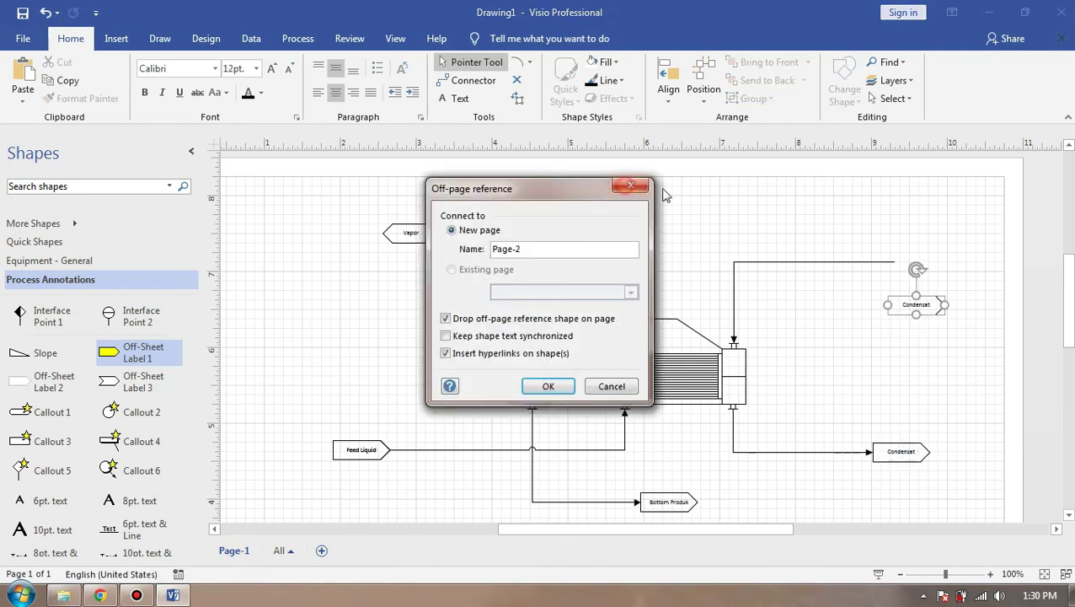
{"action": "left_click", "coordinate": [632, 187]}
{"action": "left_click_drag", "start_coordinate": [916, 271], "coordinate": [913, 347]}
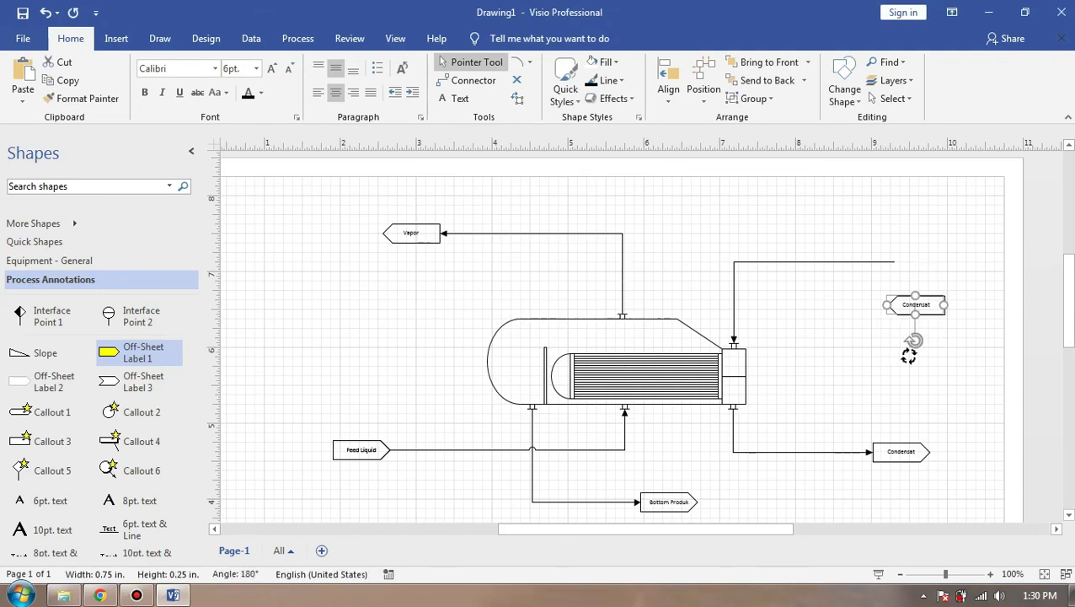
- Change the text of the rotated label copy to Steam
{"action": "double_click", "coordinate": [928, 305]}
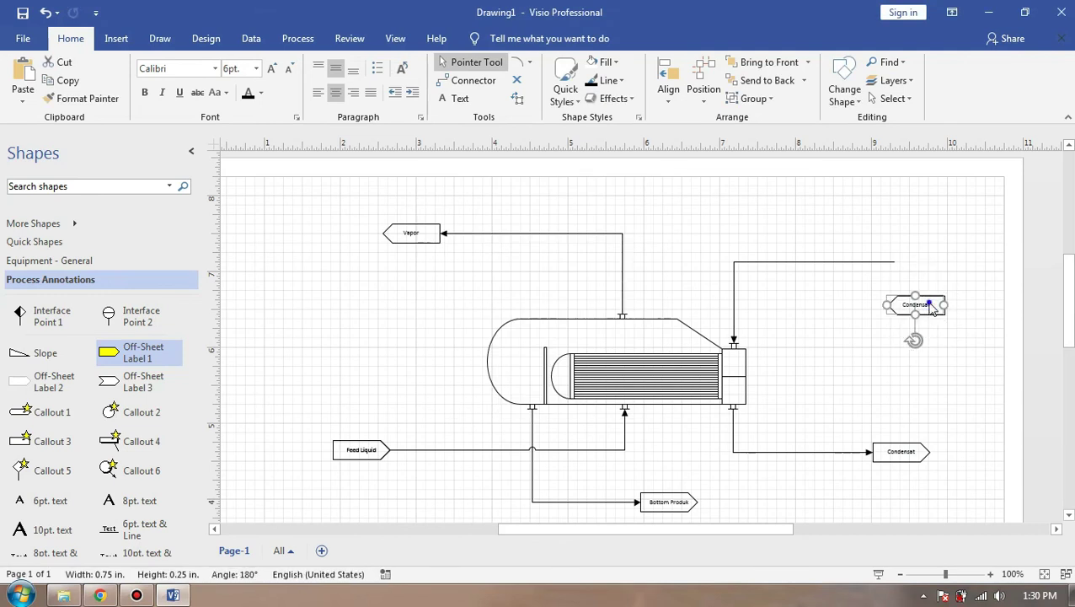
{"action": "right_click", "coordinate": [930, 308]}
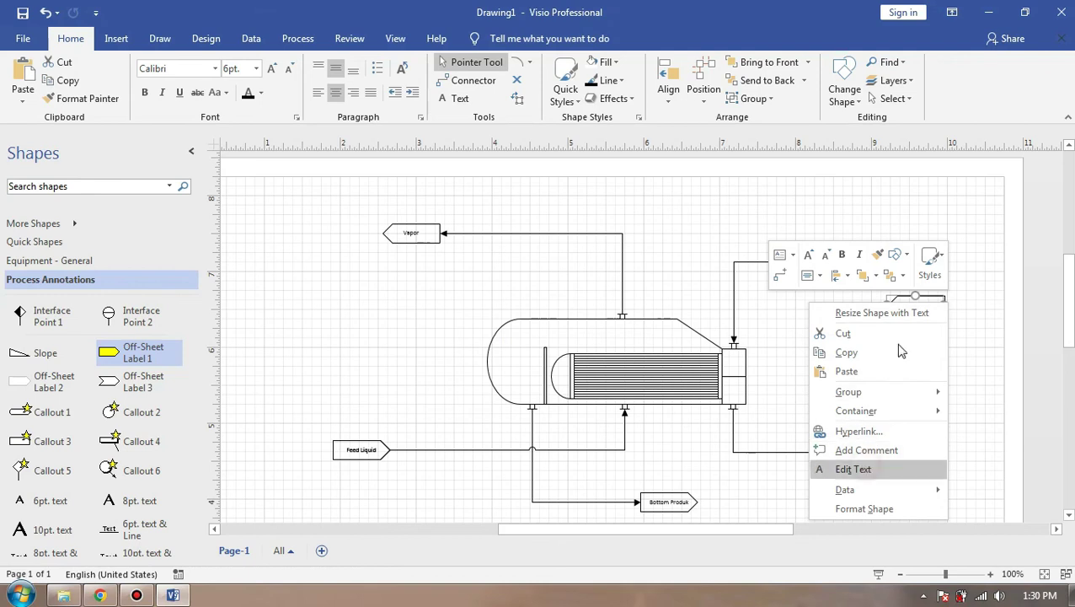
{"action": "left_click", "coordinate": [868, 468]}
{"action": "type", "text": "Sto"}
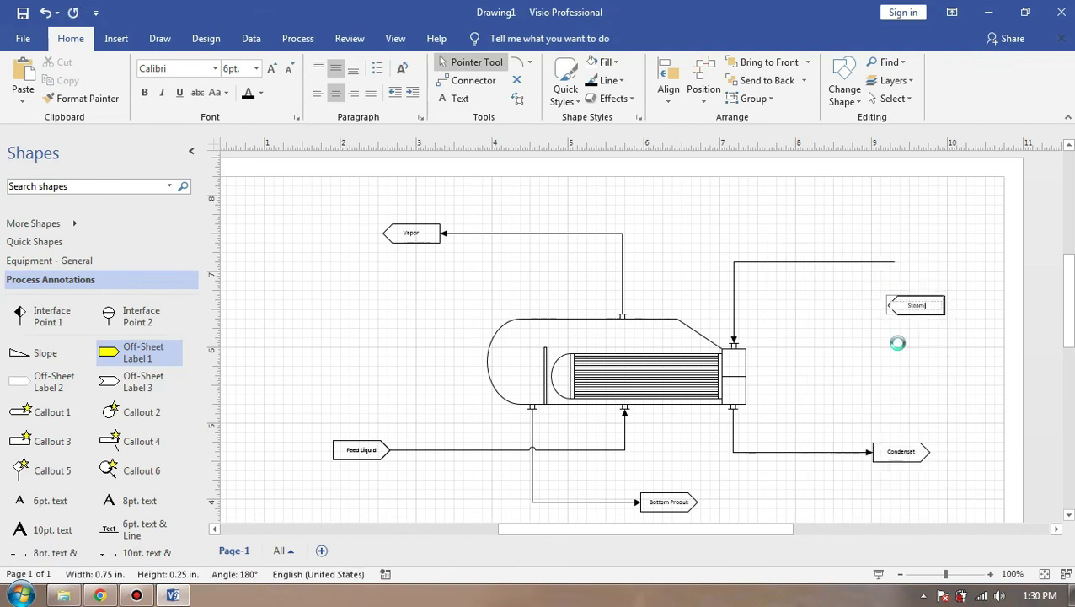
{"action": "double_click", "coordinate": [917, 315]}
- Move the Steam label to the open end of the channel's upper inlet line and connect the line to its pointed end
{"action": "left_click_drag", "start_coordinate": [925, 309], "coordinate": [934, 256]}
{"action": "left_click", "coordinate": [878, 262]}
{"action": "scroll", "coordinate": [874, 331], "scroll_direction": "down", "scroll_amount": 2}
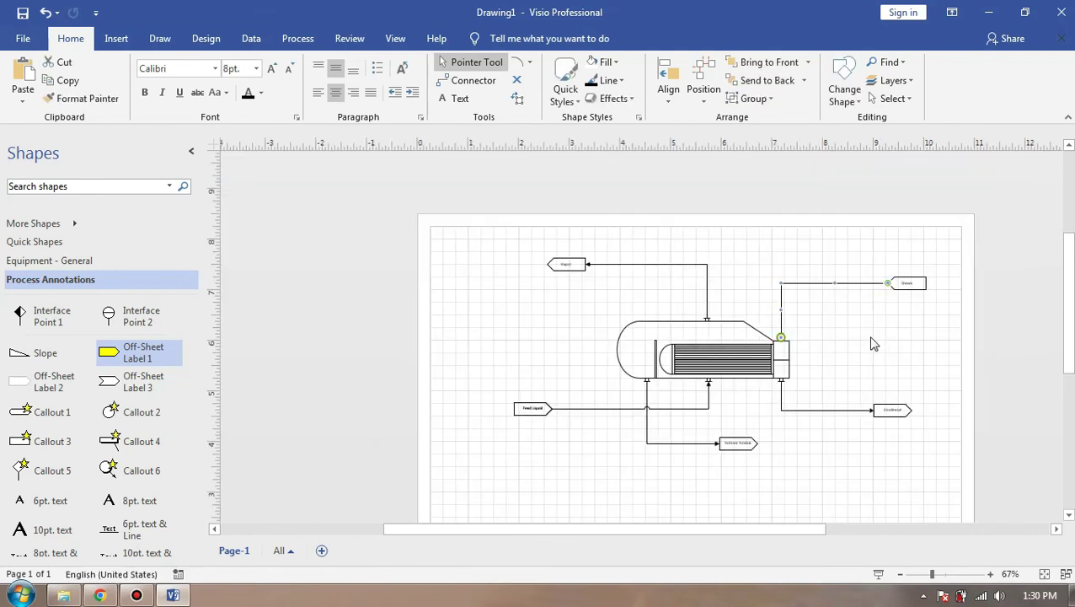
{"action": "left_click", "coordinate": [821, 331]}
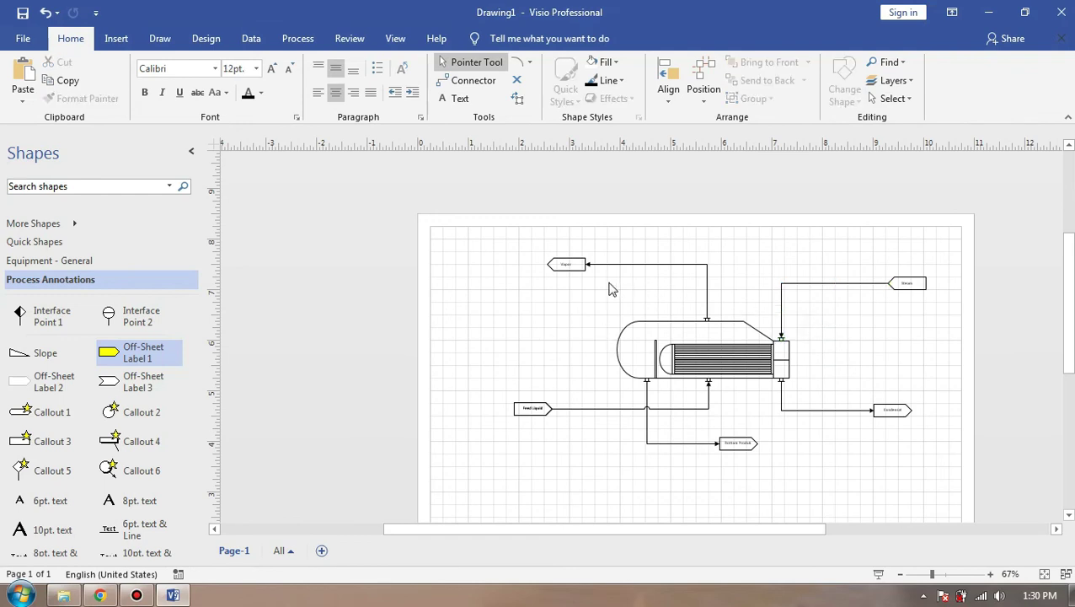
- Examine the finished reboiler diagram, checking each stream's label, arrow direction and nozzle connection
{"action": "scroll", "coordinate": [569, 260], "scroll_direction": "up", "scroll_amount": 1, "text": "ctrl"}
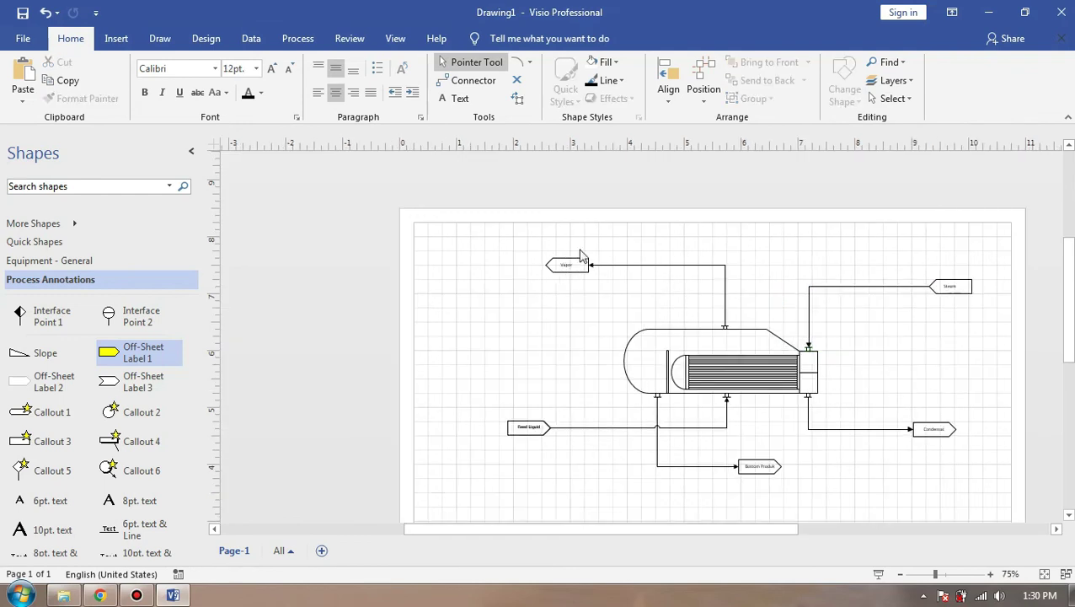
{"action": "scroll", "coordinate": [579, 255], "scroll_direction": "up", "scroll_amount": 2, "text": "ctrl"}
{"action": "scroll", "coordinate": [481, 447], "scroll_direction": "down", "scroll_amount": 3}
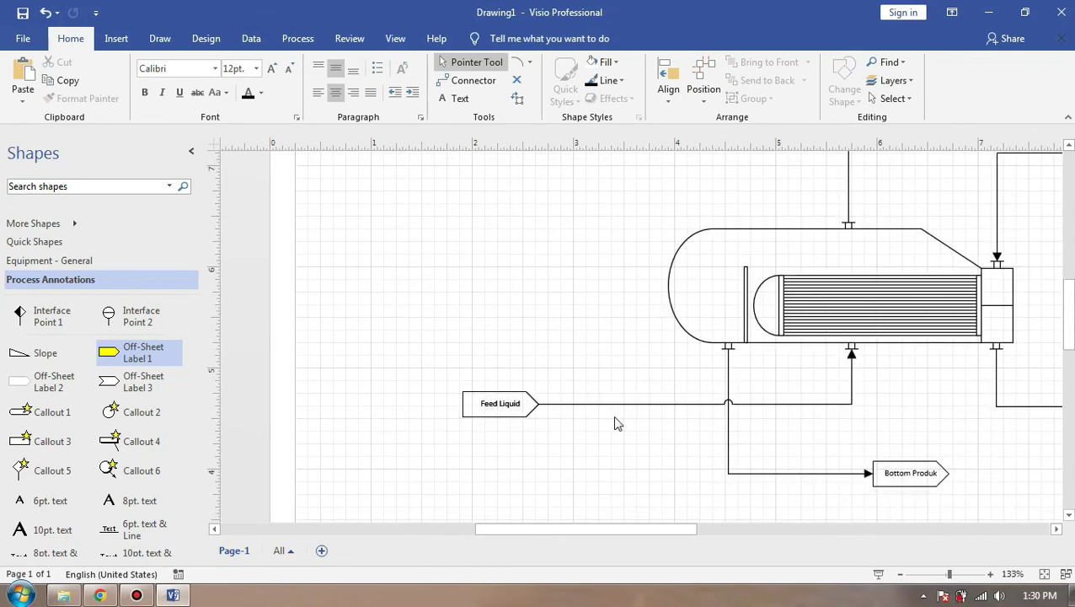
{"action": "scroll", "coordinate": [876, 408], "scroll_direction": "right", "scroll_amount": 4}
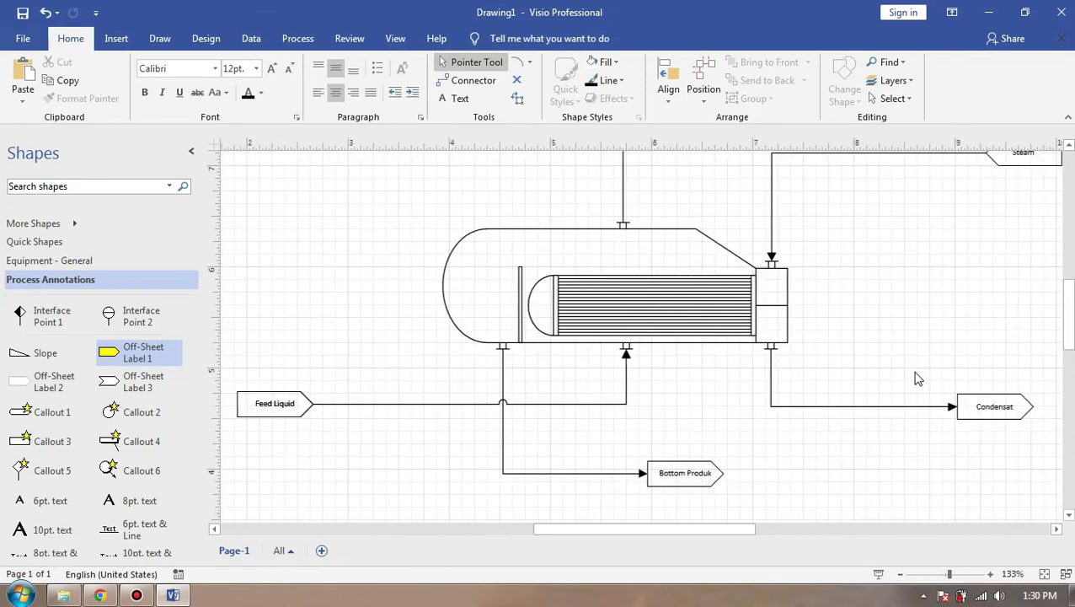
{"action": "scroll", "coordinate": [935, 388], "scroll_direction": "up", "scroll_amount": 2}
{"action": "scroll", "coordinate": [632, 367], "scroll_direction": "up", "scroll_amount": 2}
{"action": "scroll", "coordinate": [619, 382], "scroll_direction": "down", "scroll_amount": 2}
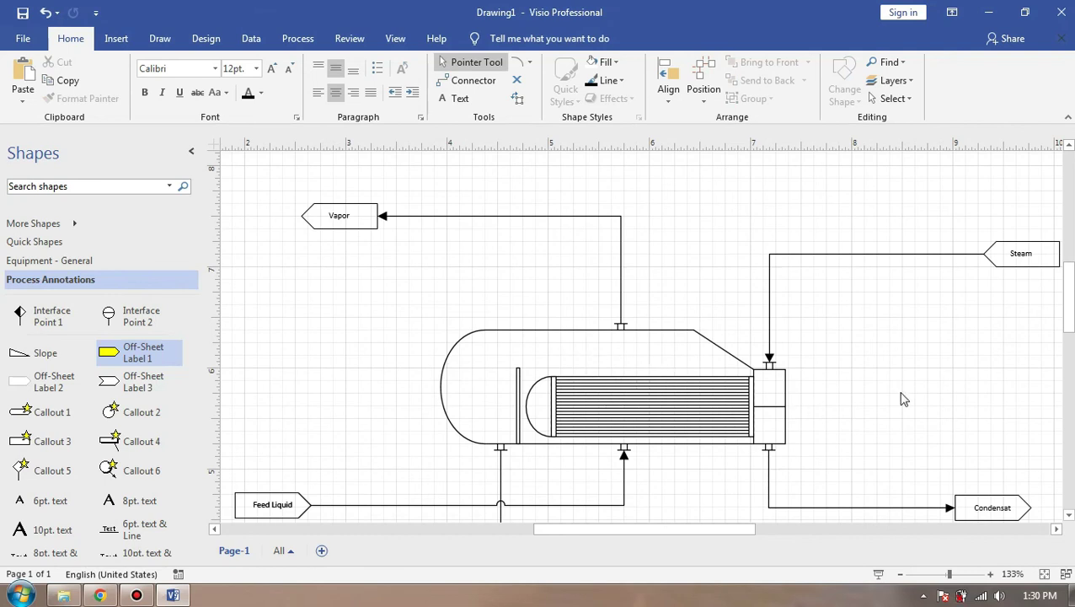
{"action": "scroll", "coordinate": [900, 398], "scroll_direction": "down", "scroll_amount": 1}
{"action": "scroll", "coordinate": [904, 399], "scroll_direction": "down", "scroll_amount": 2, "text": "ctrl"}
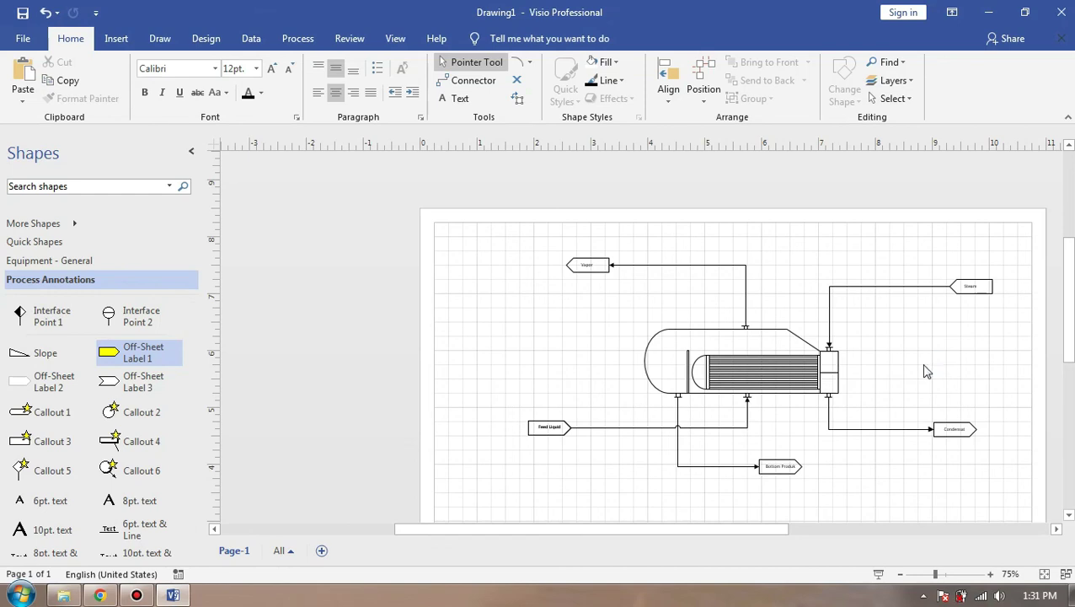
{"action": "left_click_drag", "start_coordinate": [774, 529], "coordinate": [787, 526]}
{"action": "left_click", "coordinate": [854, 397]}
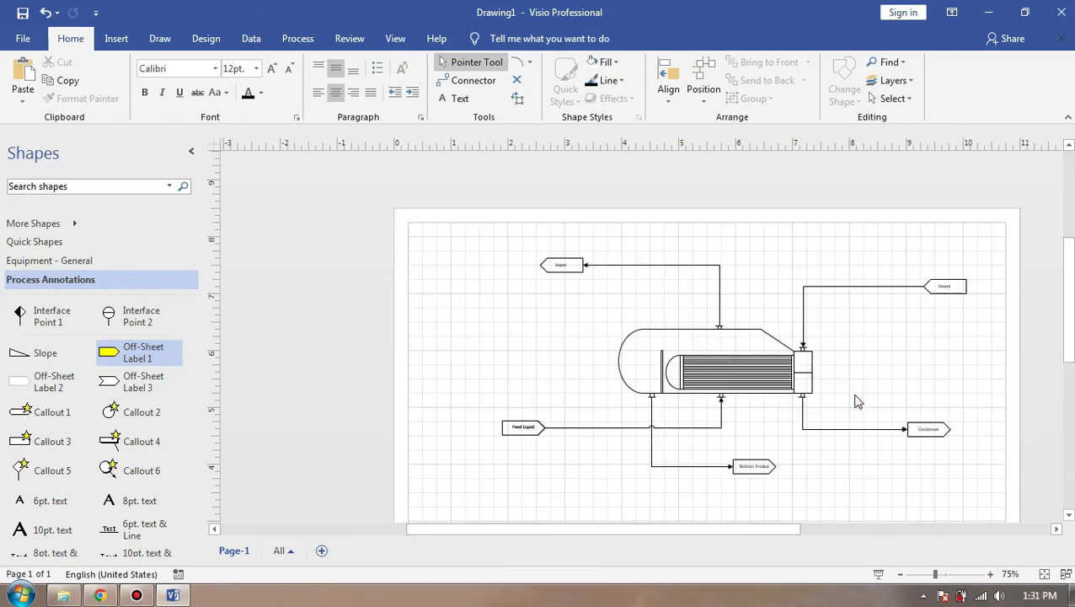